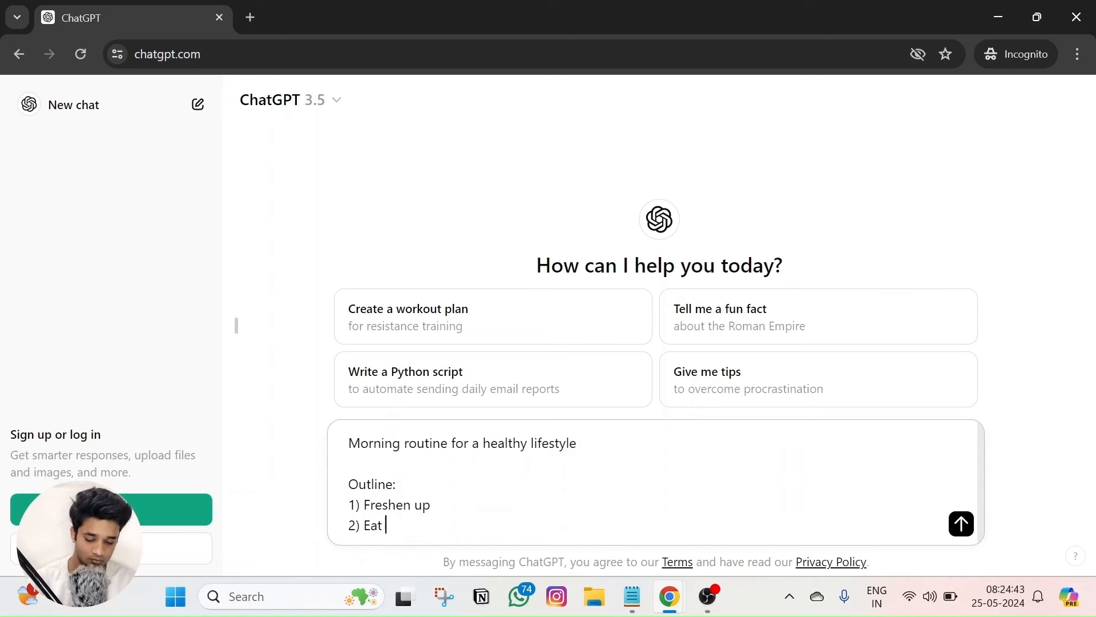
Complete the second outline item of the ChatGPT prompt as "Eat Healthy Breakfast"
key(BackSpace)
key(BackSpace)
key(BackSpace)
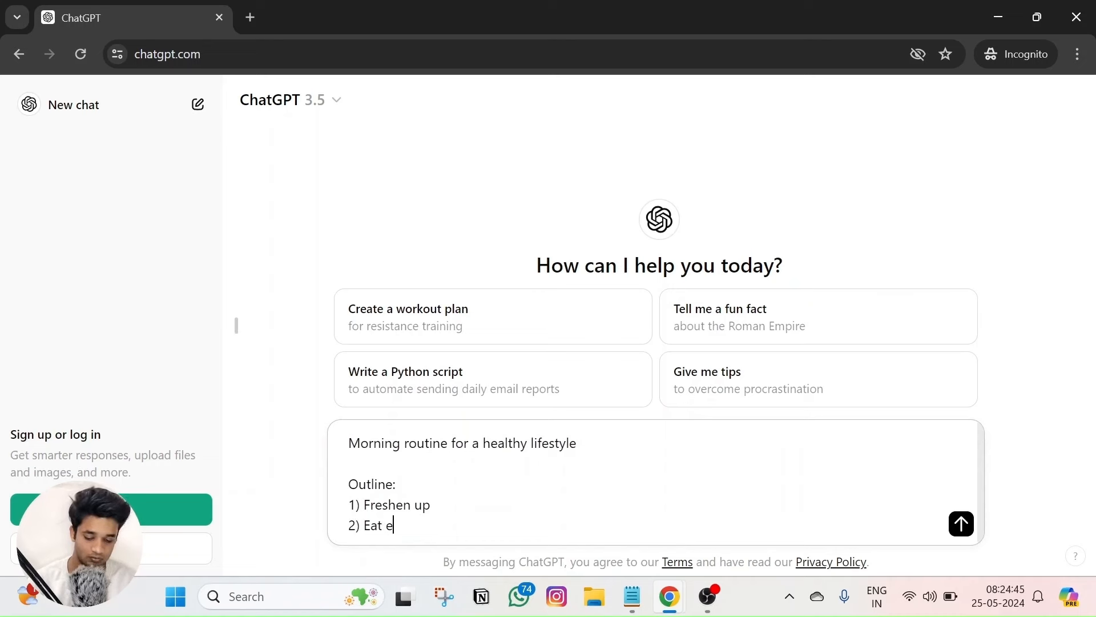
key(BackSpace)
key(BackSpace)
key(BackSpace)
key(BackSpace)
key(BackSpace)
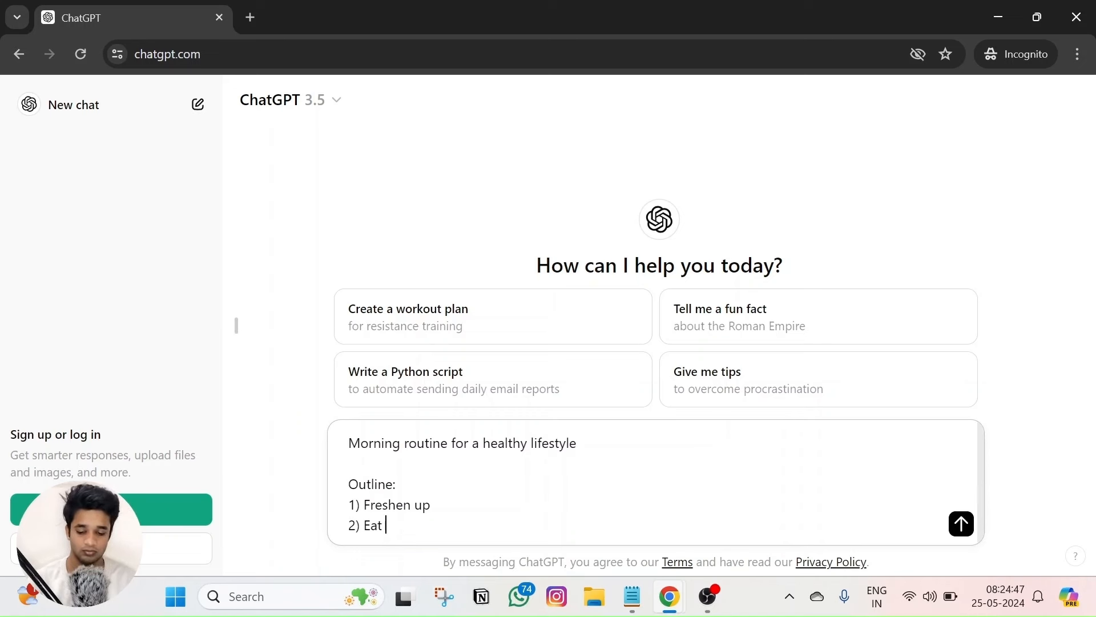
text(He)
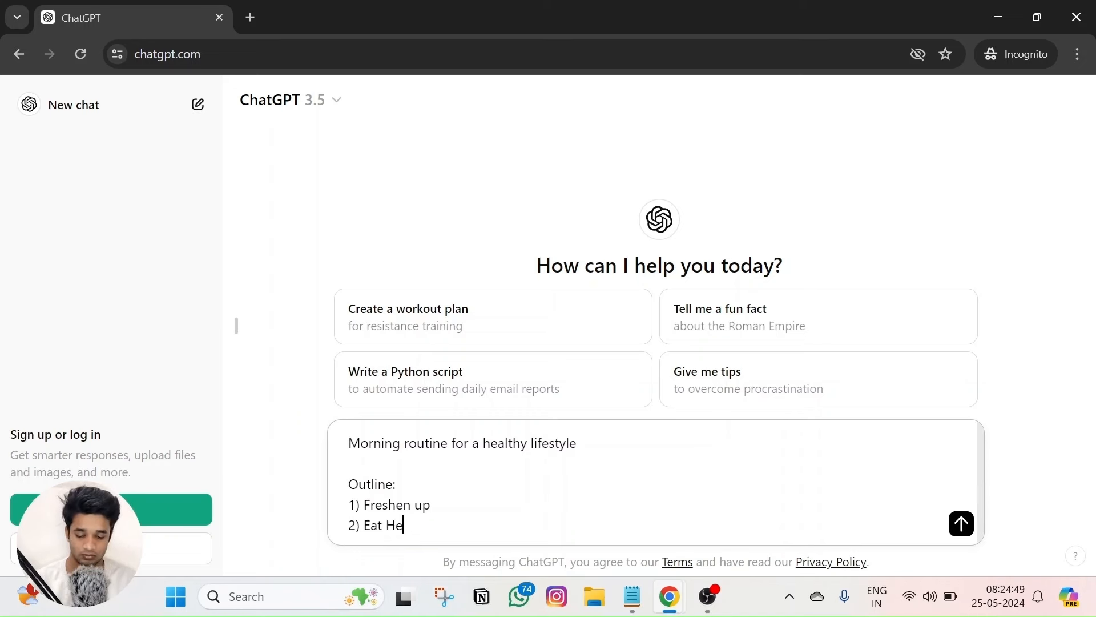
text(althy brea)
key(BackSpace)
key(BackSpace)
key(BackSpace)
key(BackSpace)
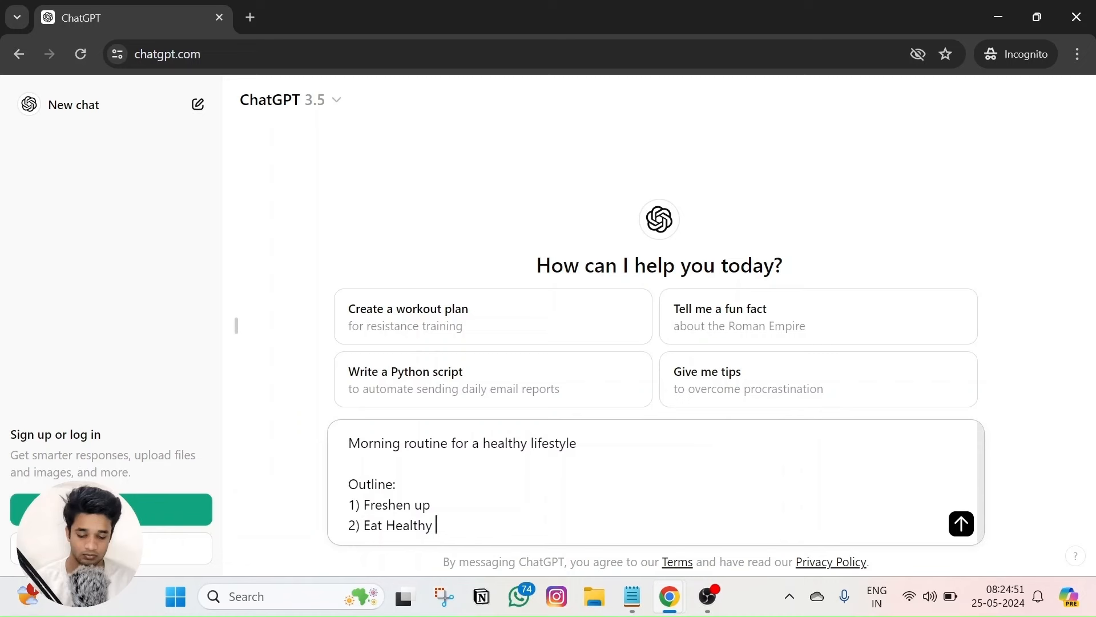
text(Breakfast)
key(shift+Return)
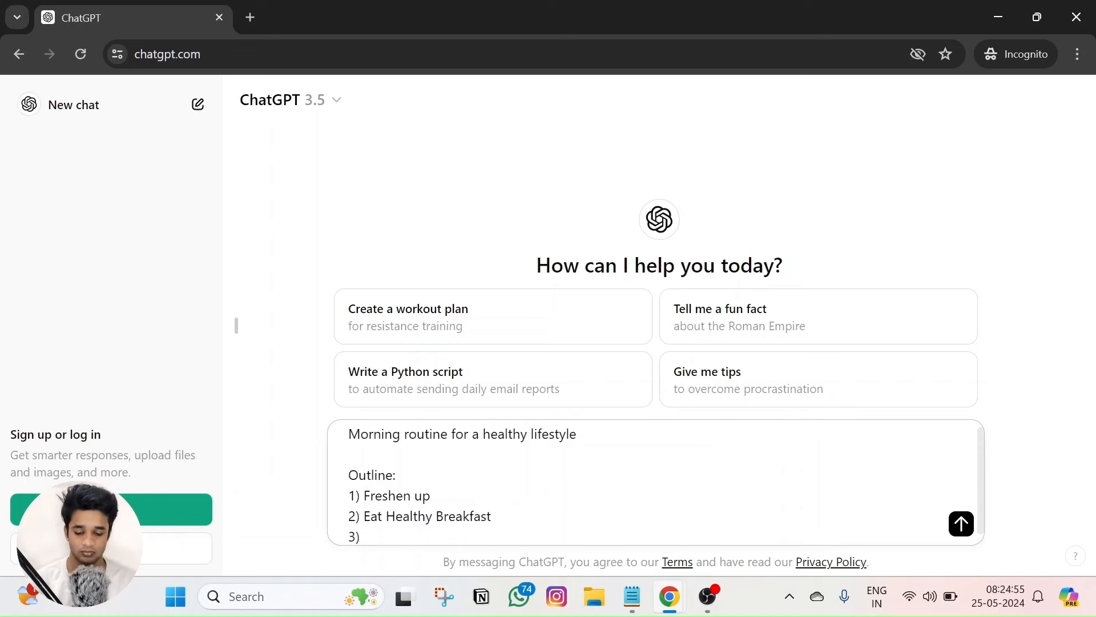
Enter "Workout" as the third outline item of the prompt
key(BackSpace)
key(BackSpace)
key(BackSpace)
key(BackSpace)
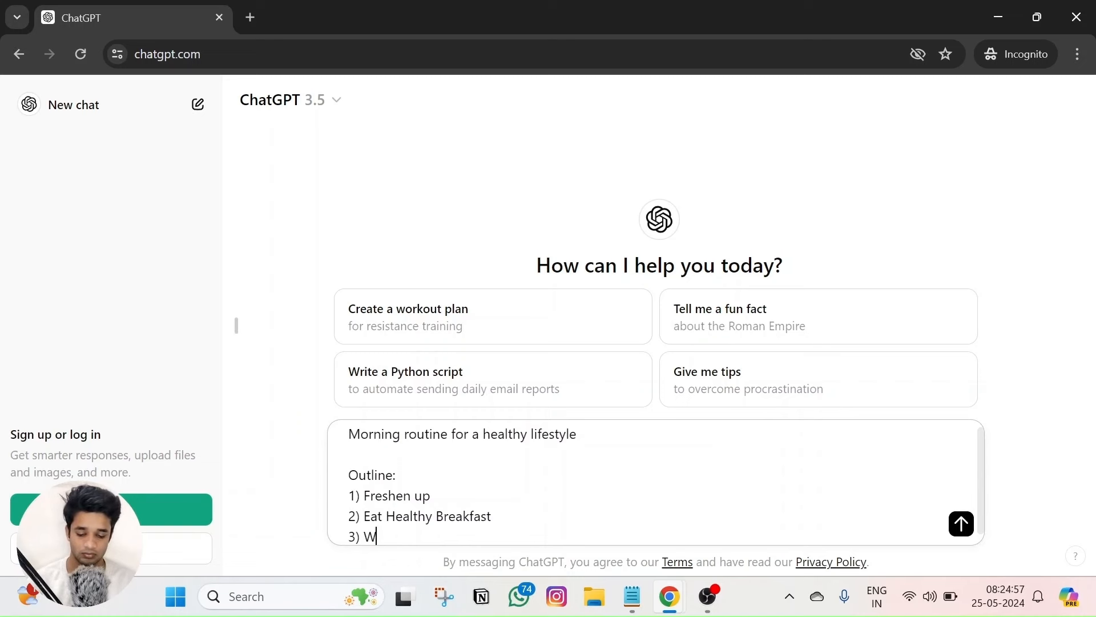
text(orkout)
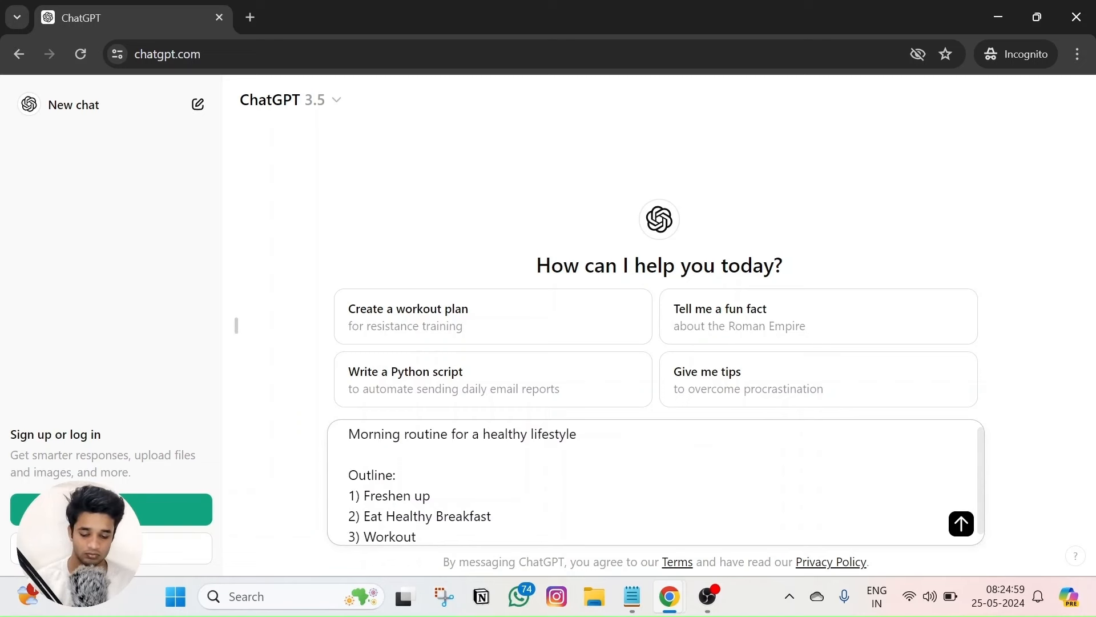
Below the outline, add the instruction "Write an article for above topic with mentioned 3 outline in short"
key(shift+Return)
key(shift+Return)
key(shift+Return)
text(Give)
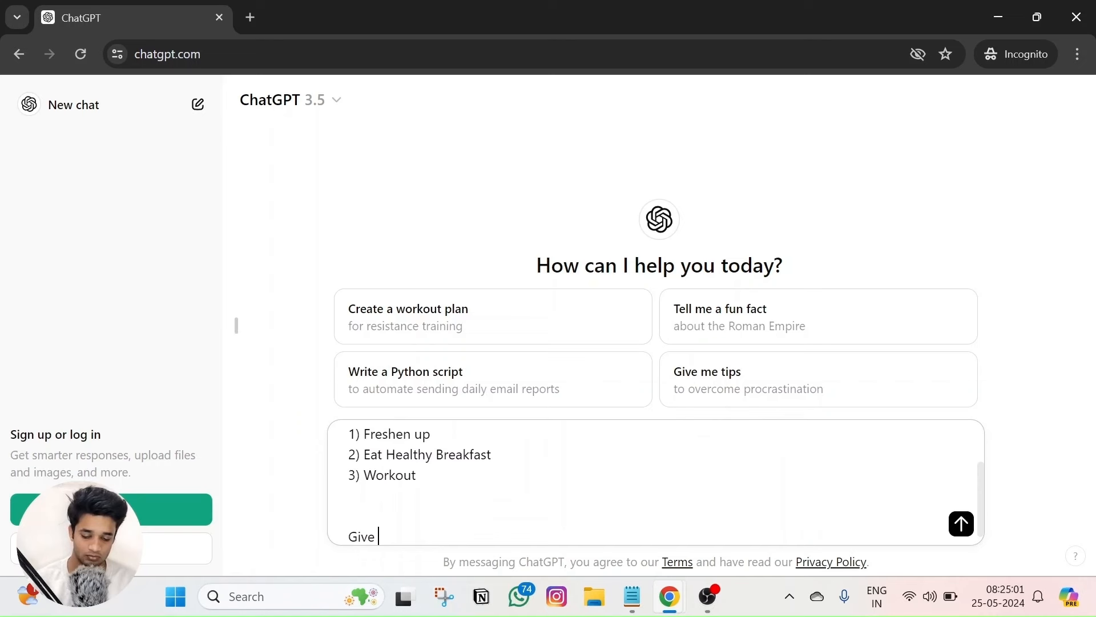
key(BackSpace)
key(BackSpace)
key(BackSpace)
key(BackSpace)
key(BackSpace)
text(Write an)
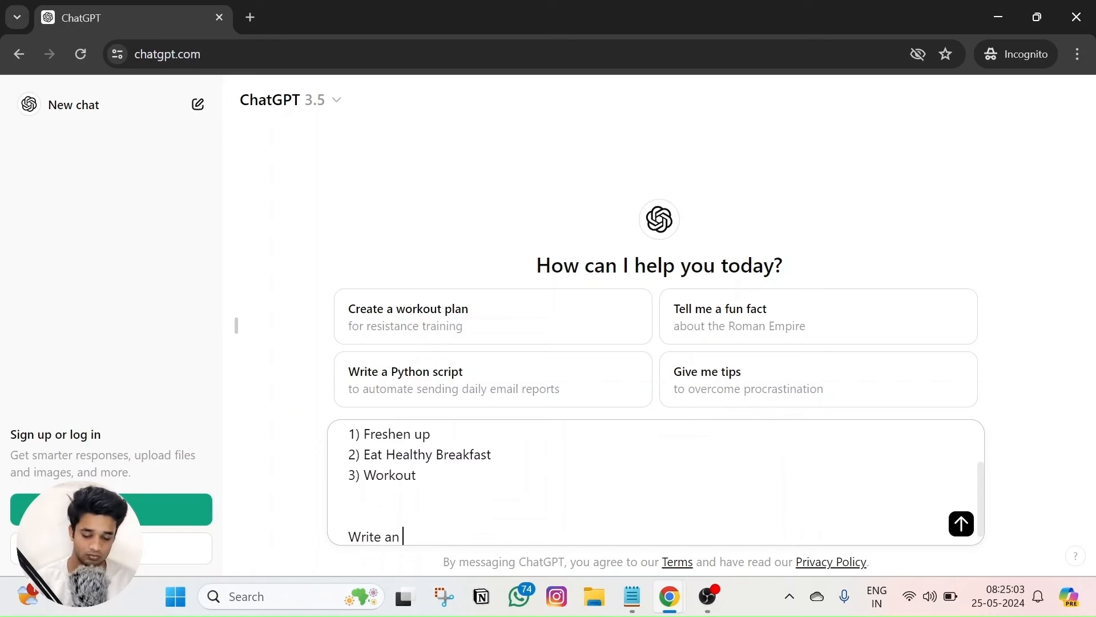
text( article for above )
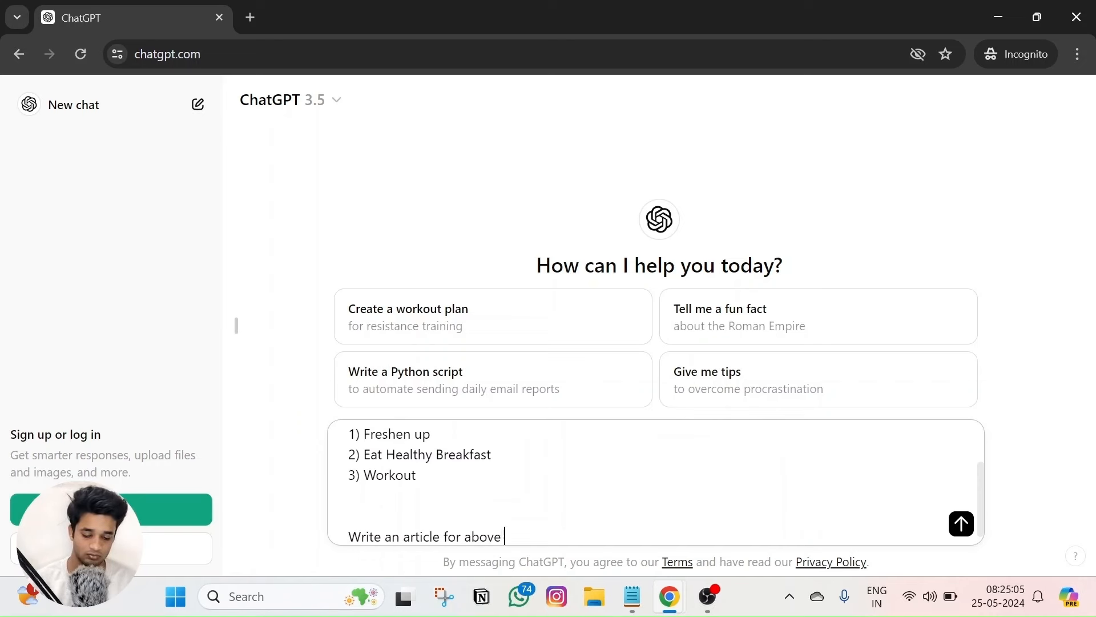
text(topic with mentioned 3 outline in short)
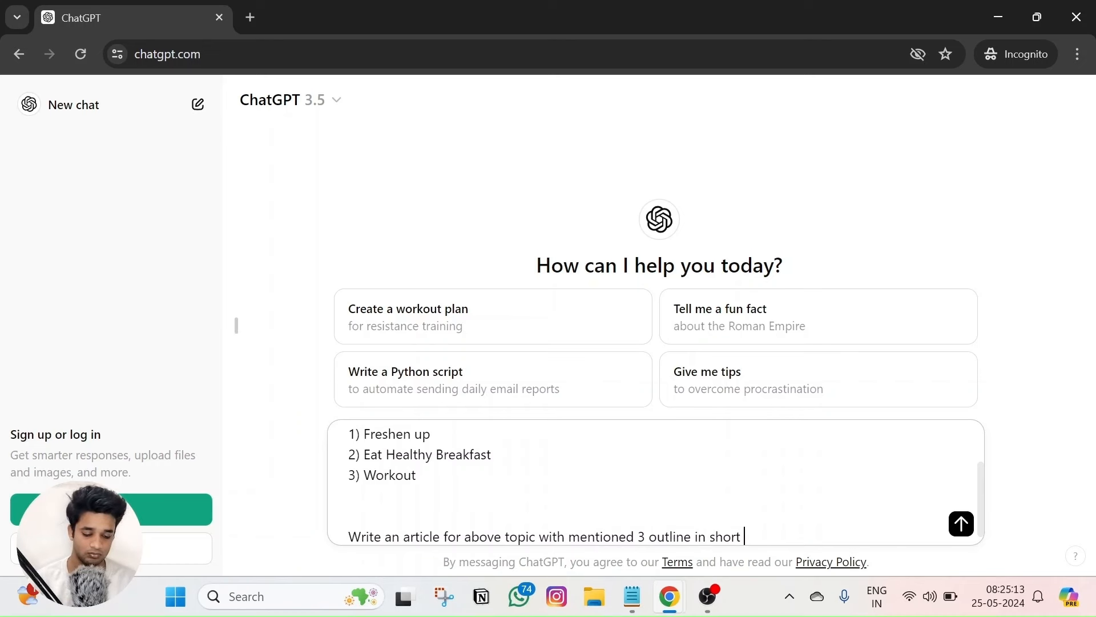
Replace the instruction's ending "in short" with "with 1 para for each" and send the prompt
key(BackSpace)
key(BackSpace)
key(BackSpace)
key(BackSpace)
key(BackSpace)
key(BackSpace)
key(BackSpace)
key(BackSpace)
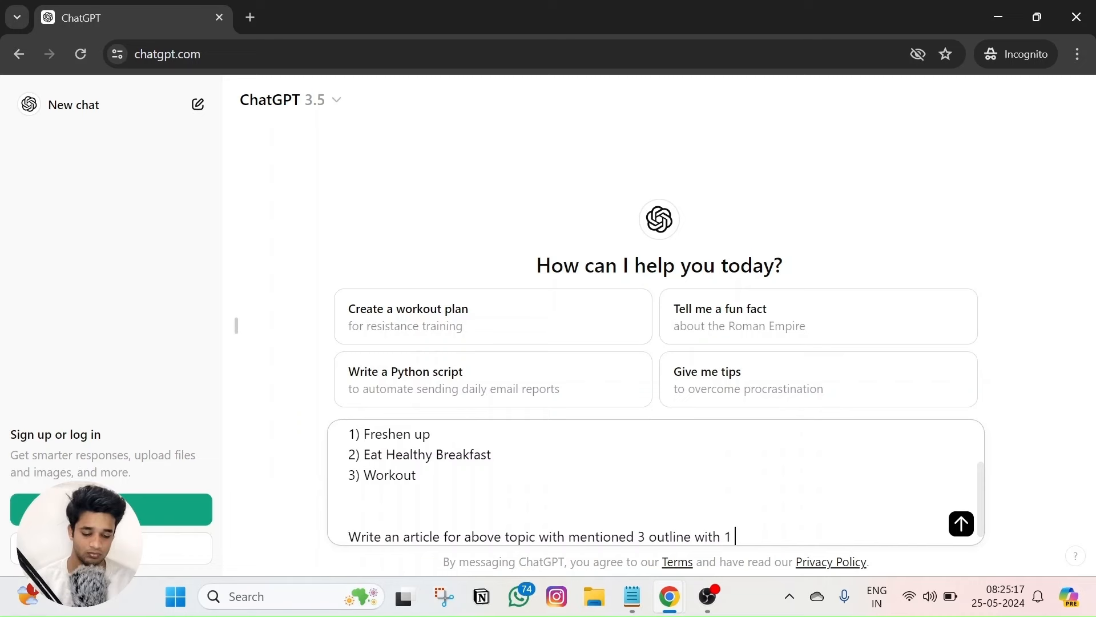
text(with 1 para for each)
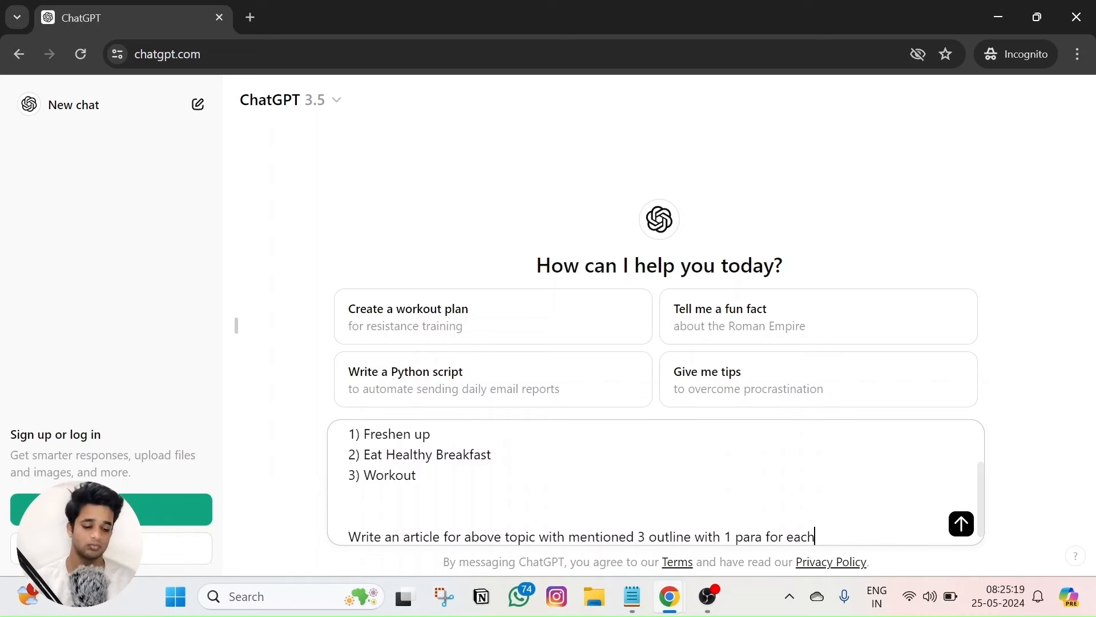
key(Return)
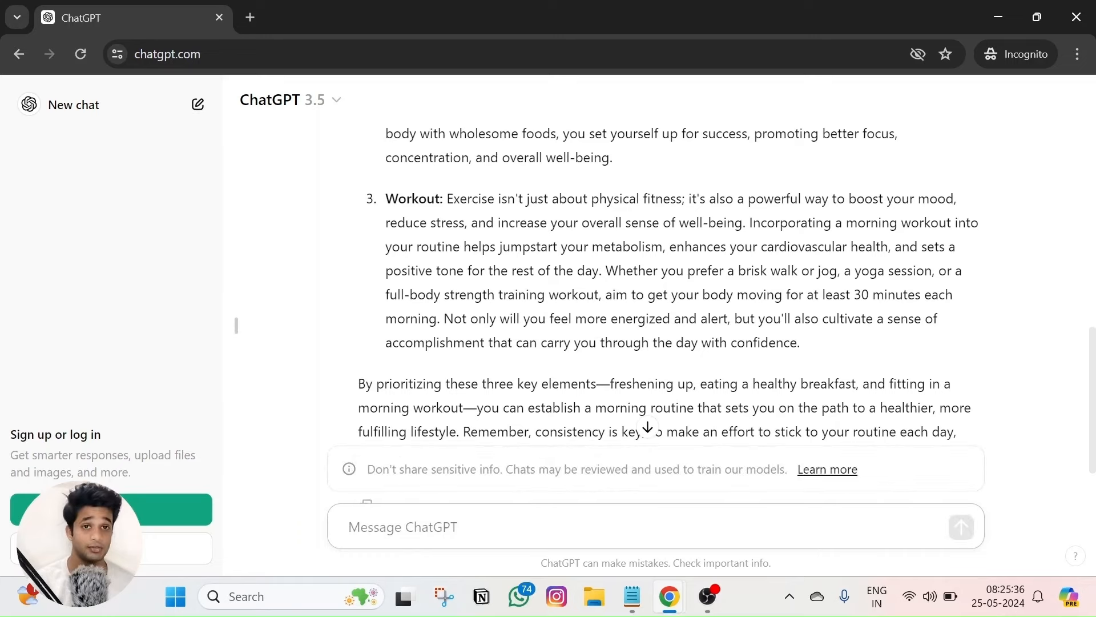
Copy the topic line "Morning routine for a healthy lifestyle" from the ChatGPT prompt into the title of the new WordPress post
scroll(657, 319, up, 1)
scroll(573, 274, up, 6)
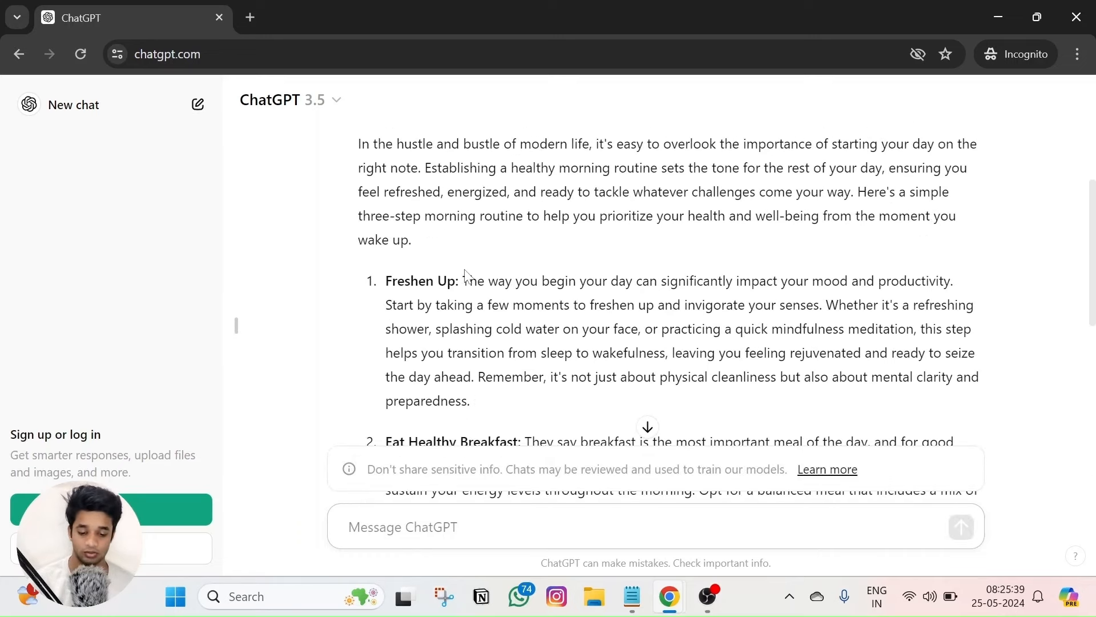
key(alt+Tab)
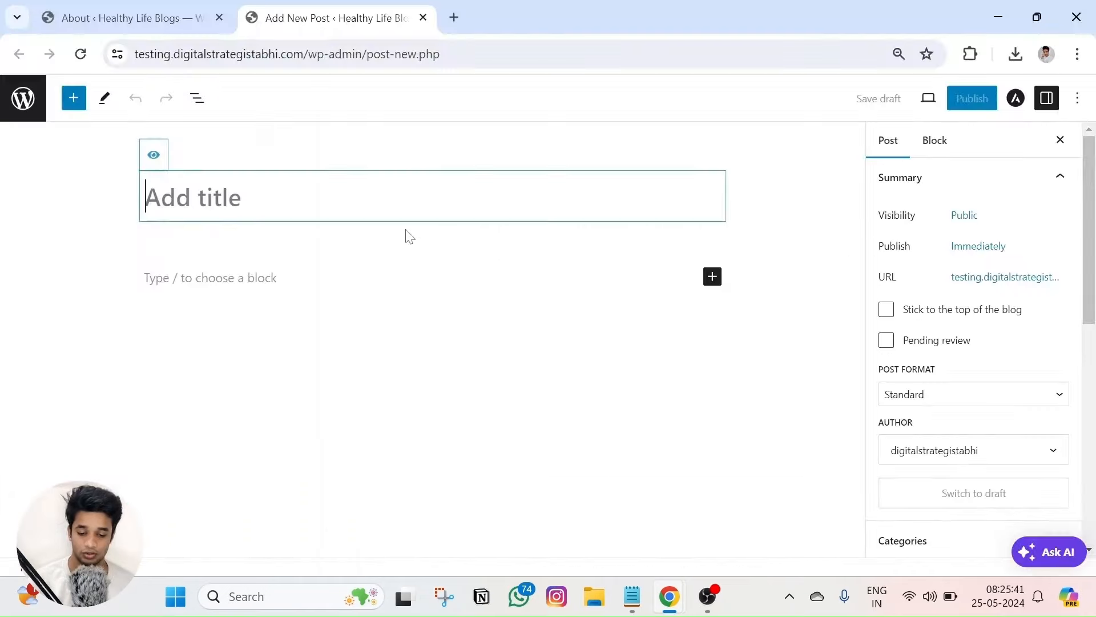
key(alt+Tab)
scroll(467, 265, up, 4)
scroll(668, 320, up, 1)
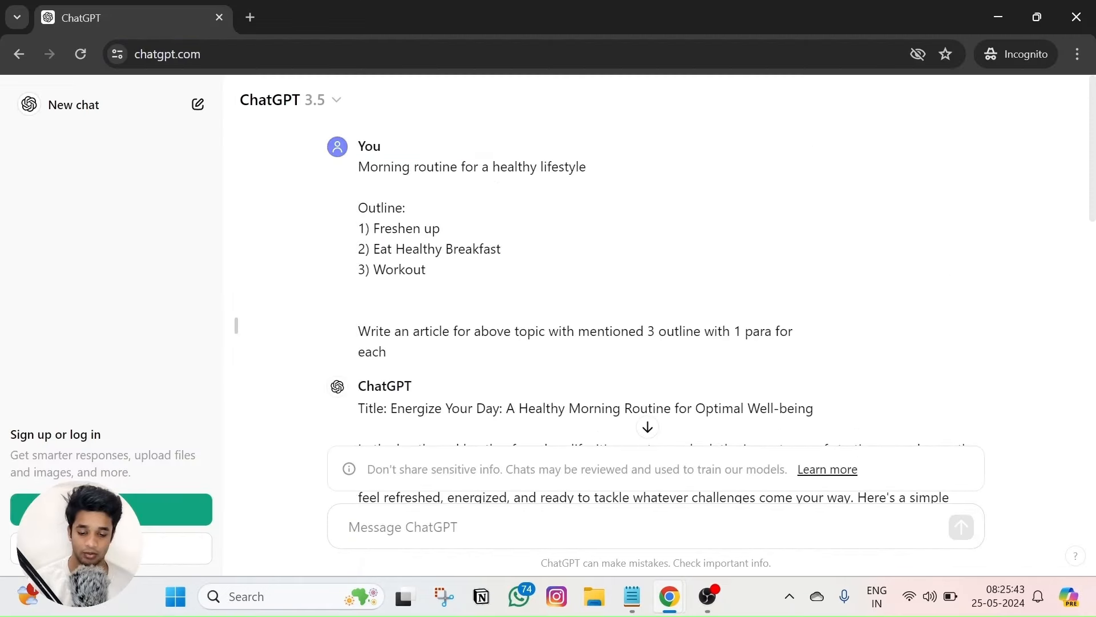
triple_click(493, 167)
key(ctrl+c)
key(alt+Tab)
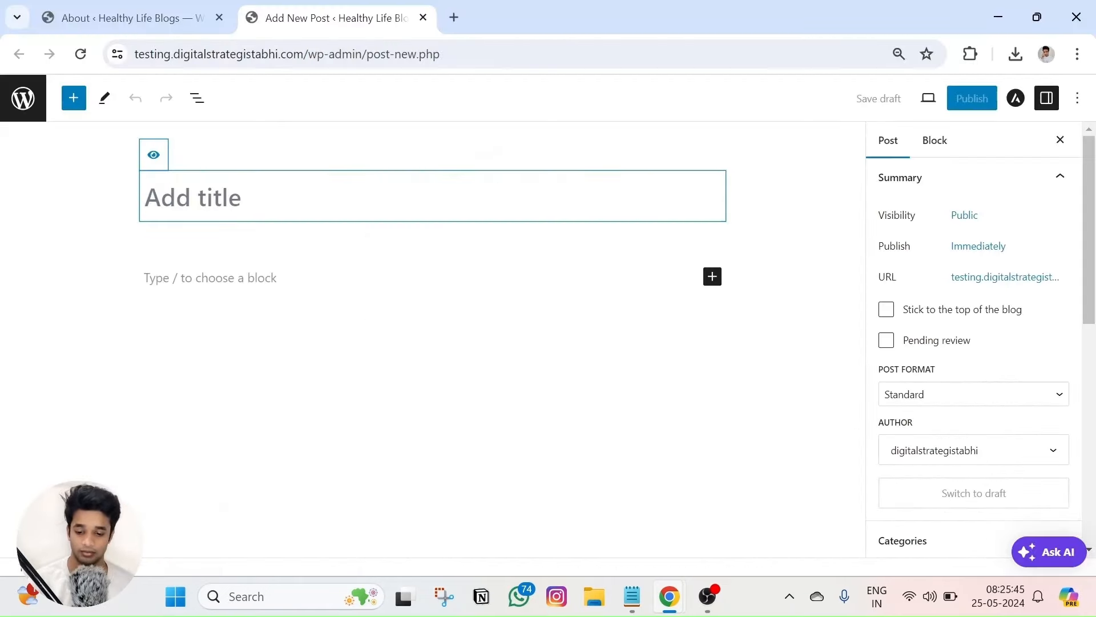
key(ctrl+v)
Edit the post title to read "Morning Routine for Healthy Lifestyle", capitalising the main words and removing the article "a"
click(257, 198)
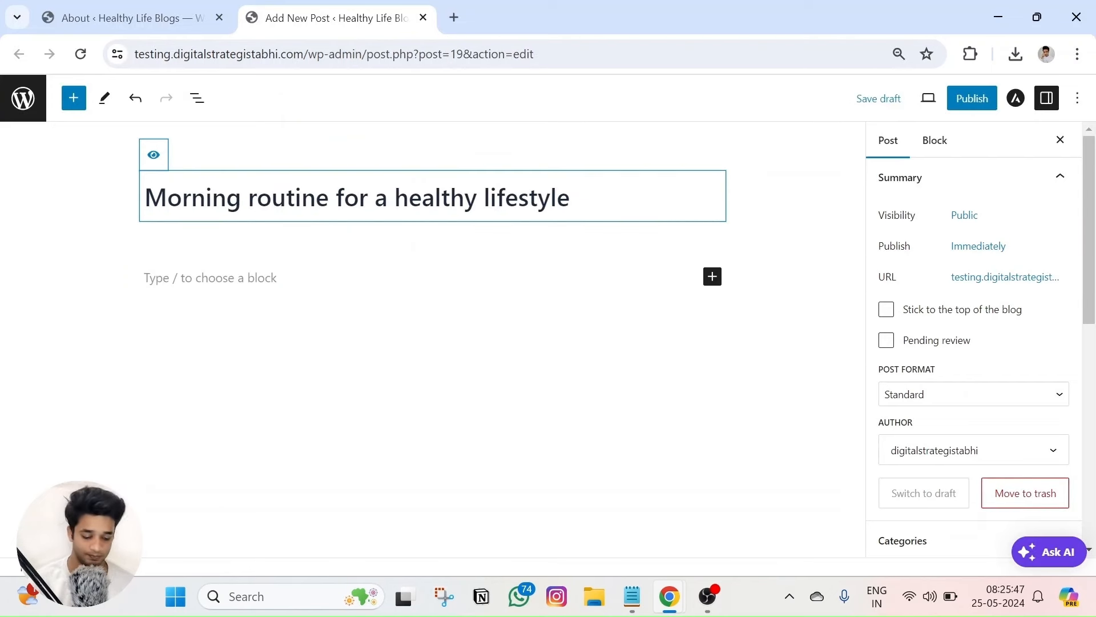
key(BackSpace)
text(R)
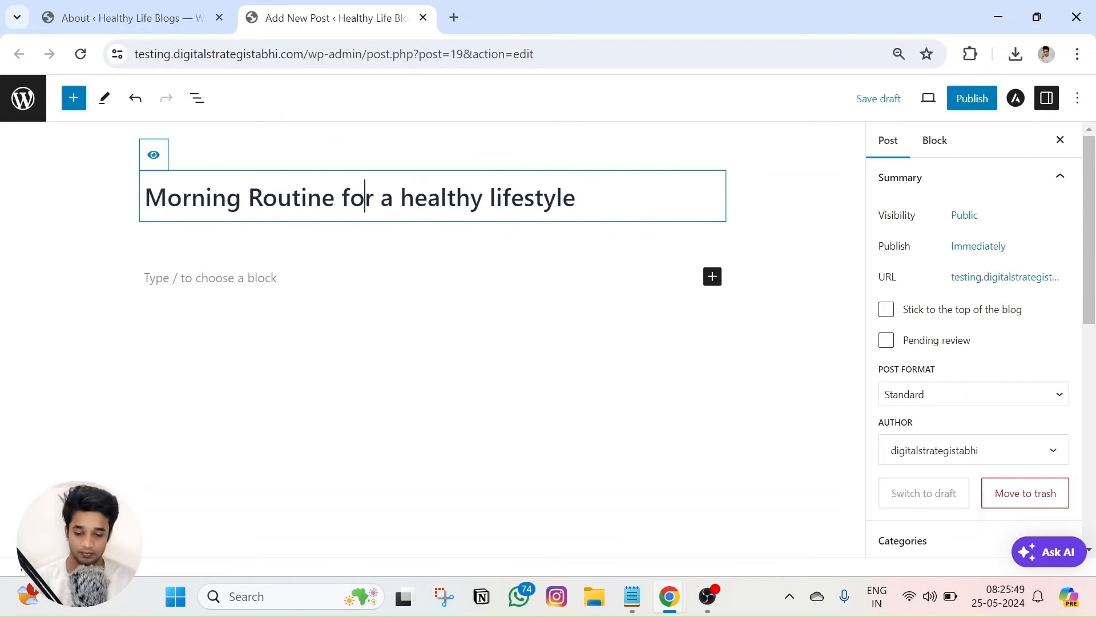
key(Right)
key(Right)
key(Right)
key(BackSpace)
key(BackSpace)
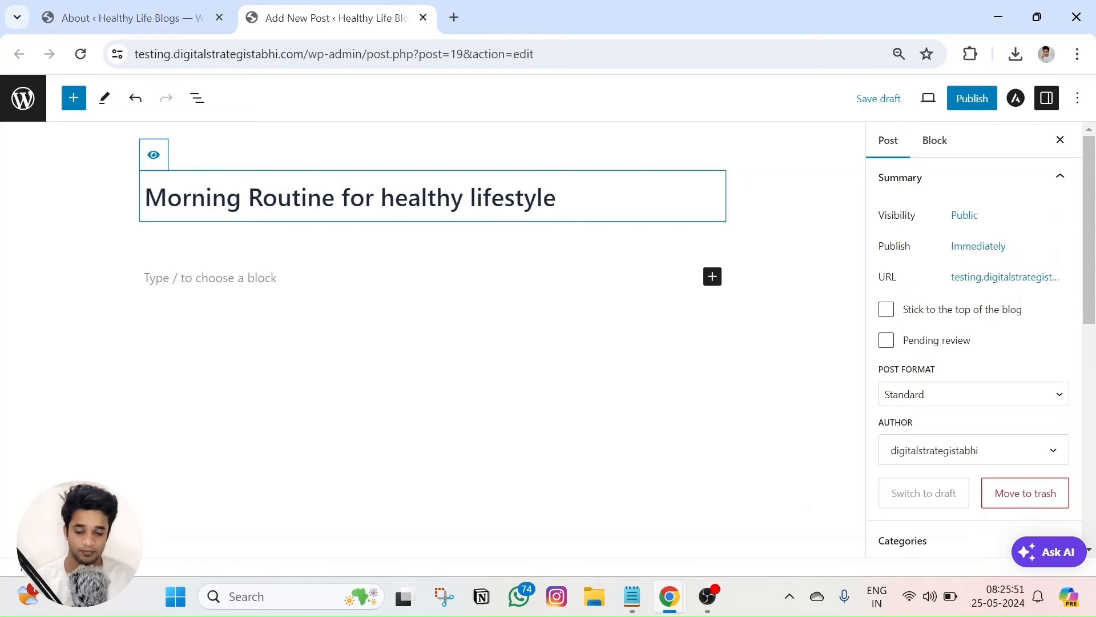
key(Delete)
text(H)
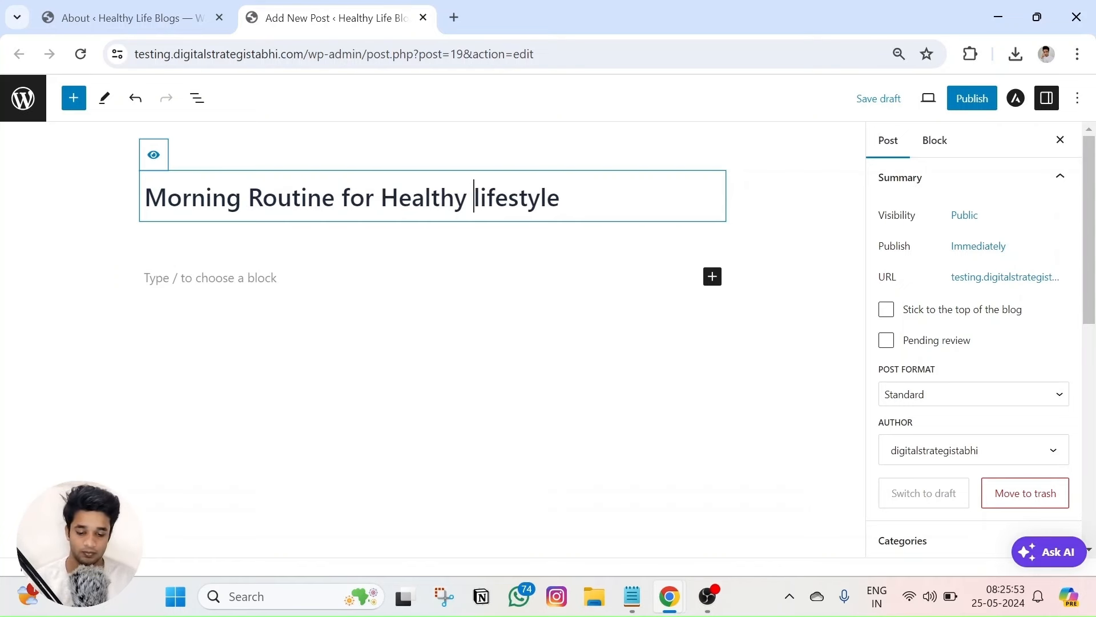
key(Delete)
text(L)
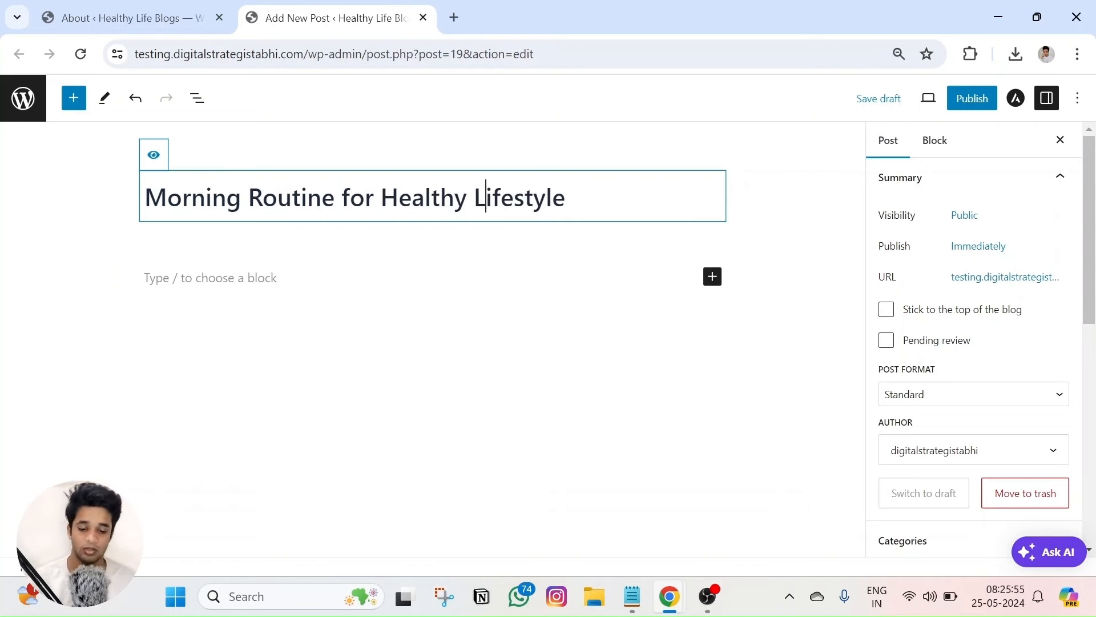
Select the outline item "Freshen up" in the ChatGPT prompt, then return to WordPress and start a body paragraph below the post title
key(alt+Tab)
click(433, 280)
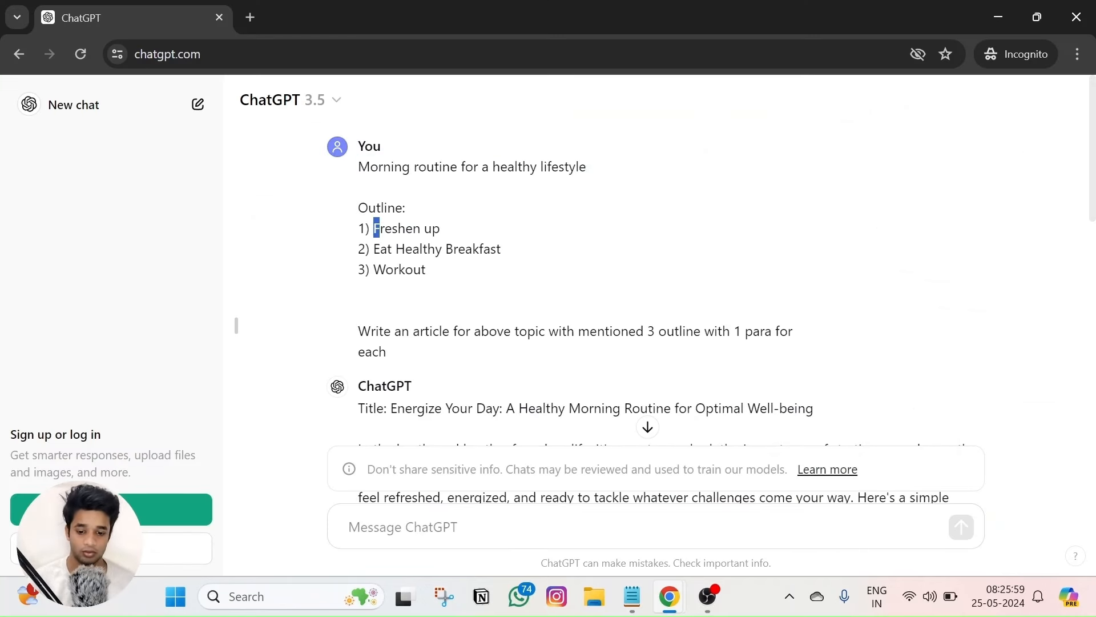
drag(379, 228, 445, 233)
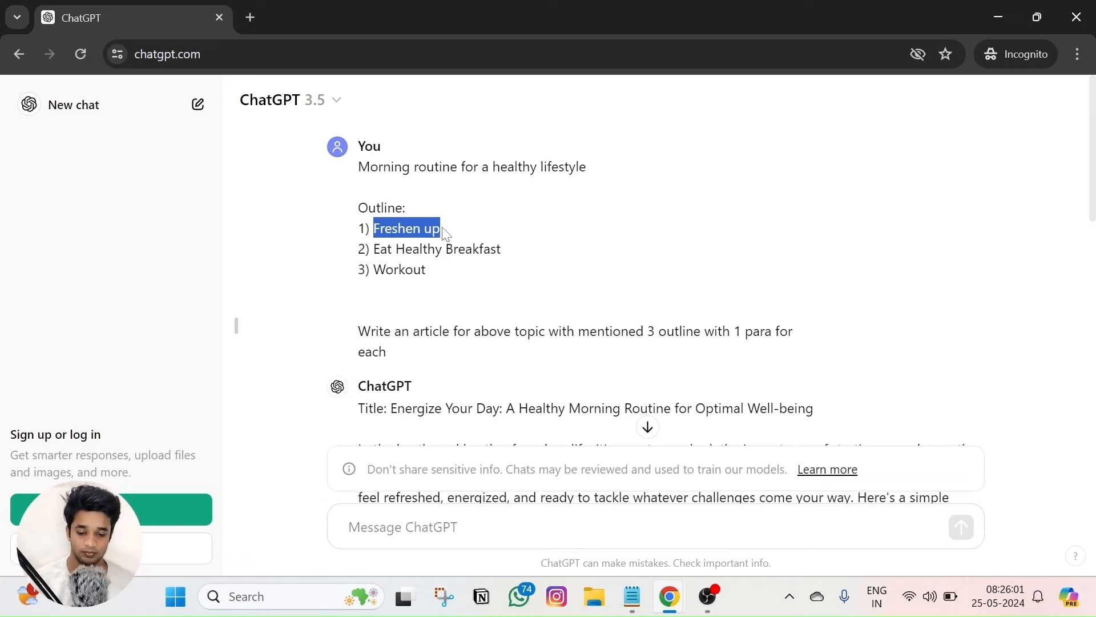
key(alt+Tab)
key(Return)
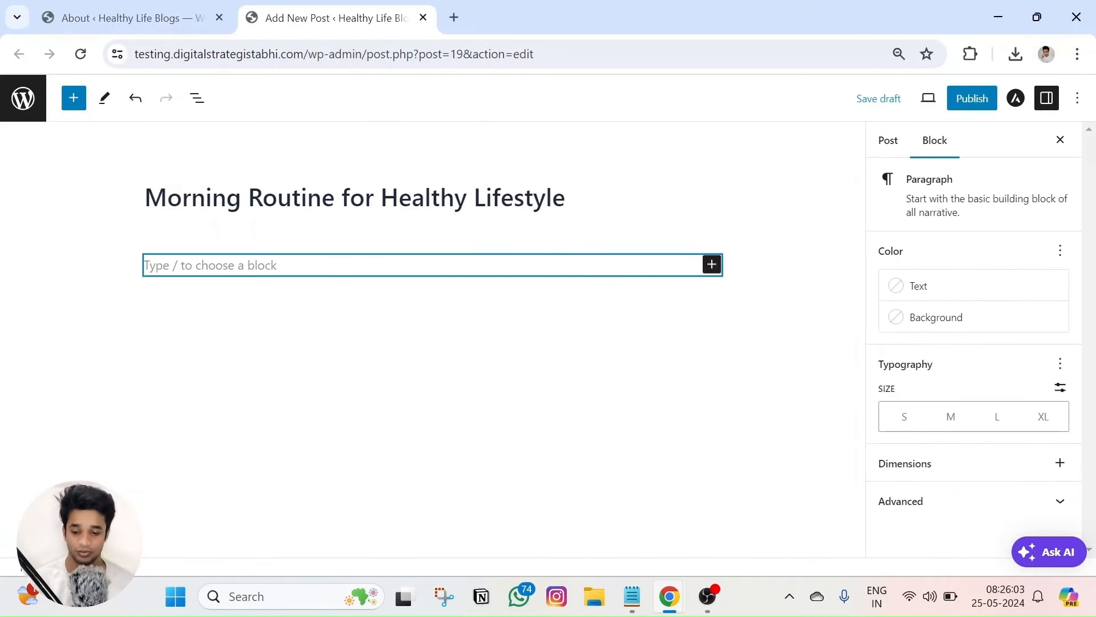
text(/i)
key(BackSpace)
key(BackSpace)
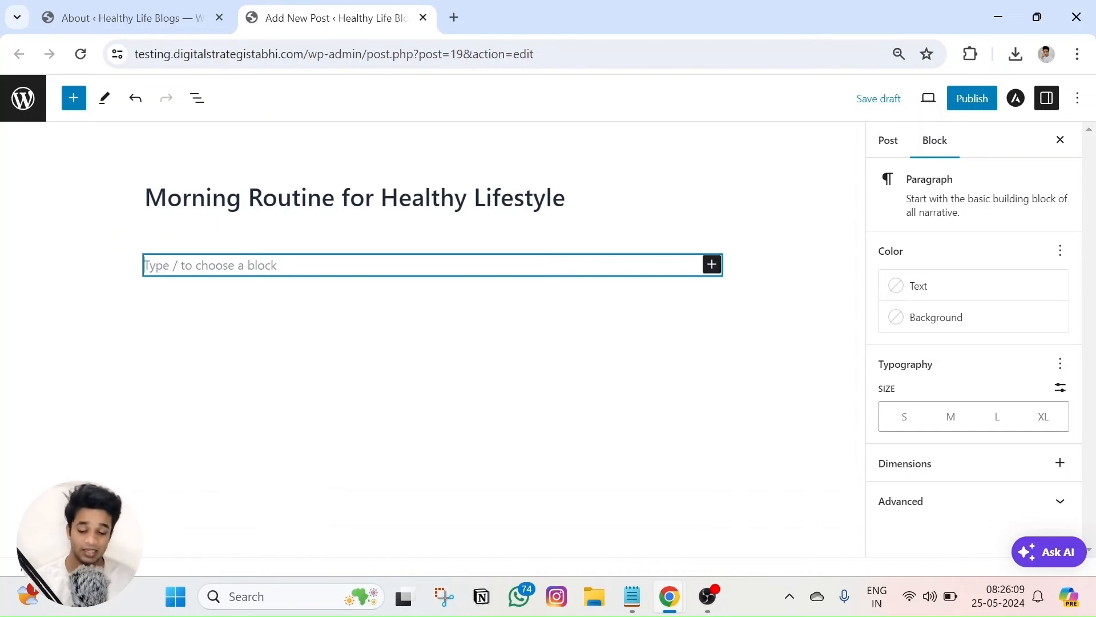
text(/)
key(Escape)
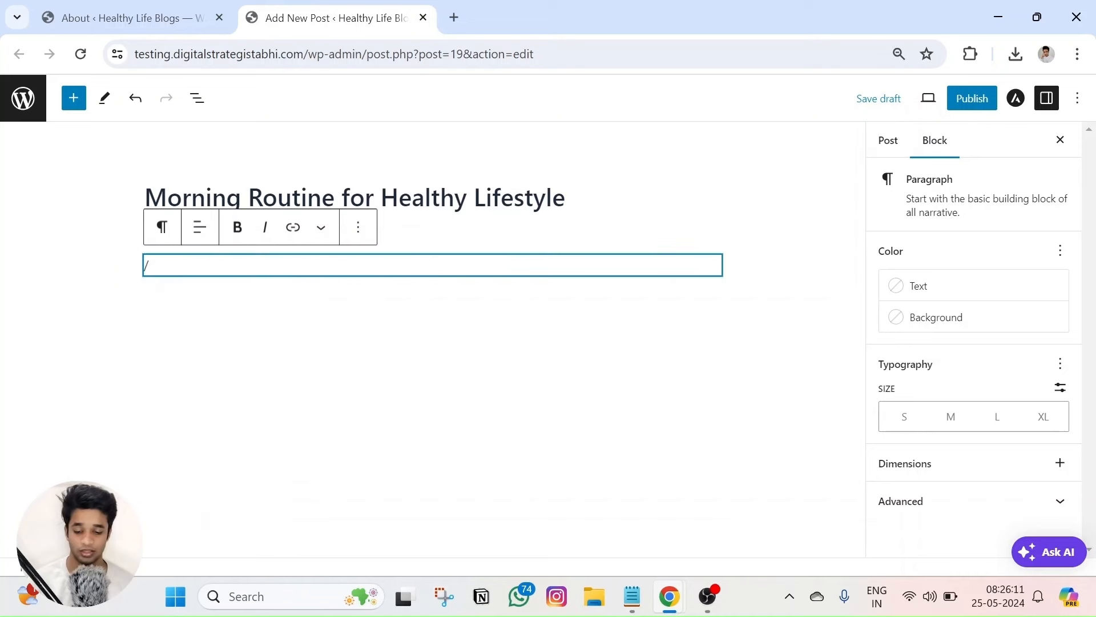
key(BackSpace)
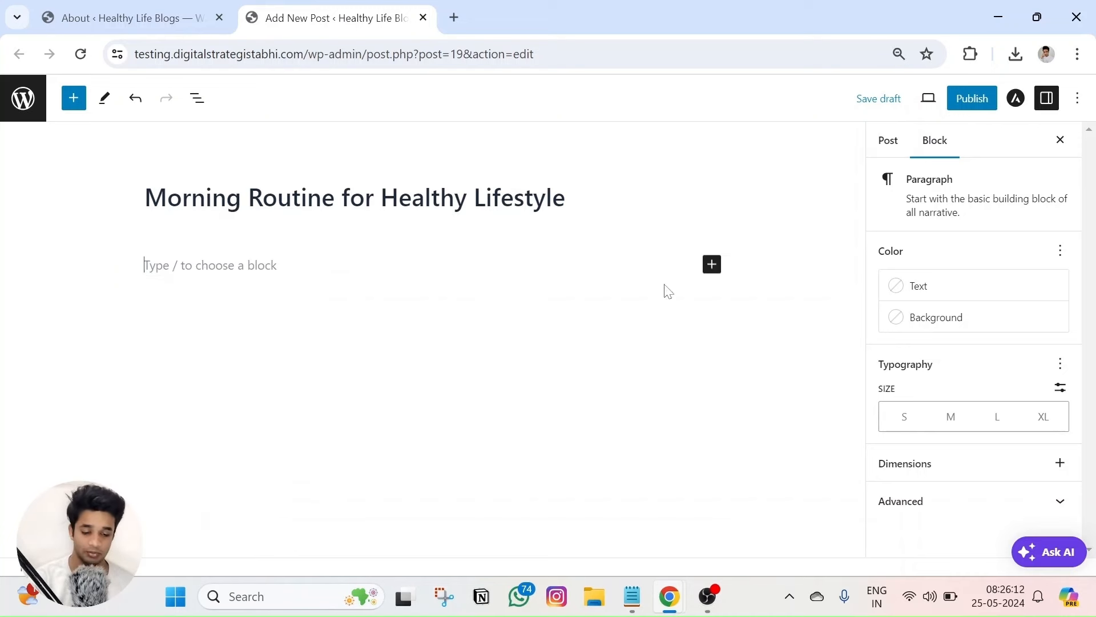
Browse all blocks and insert an empty Image block below the post title
click(712, 264)
click(800, 511)
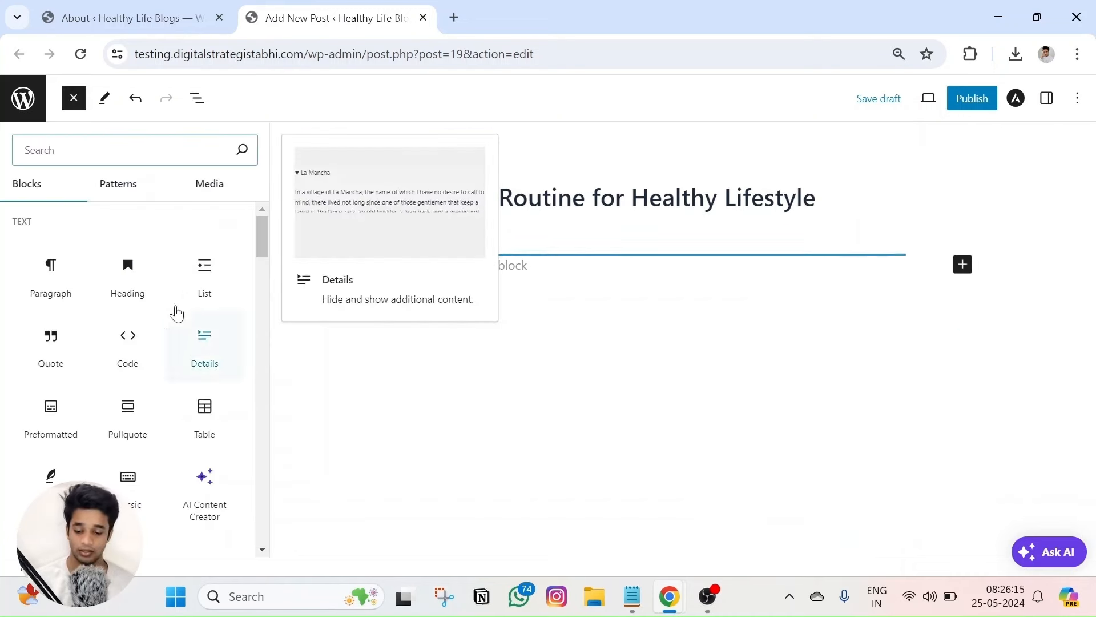
scroll(114, 368, down, 5)
click(53, 358)
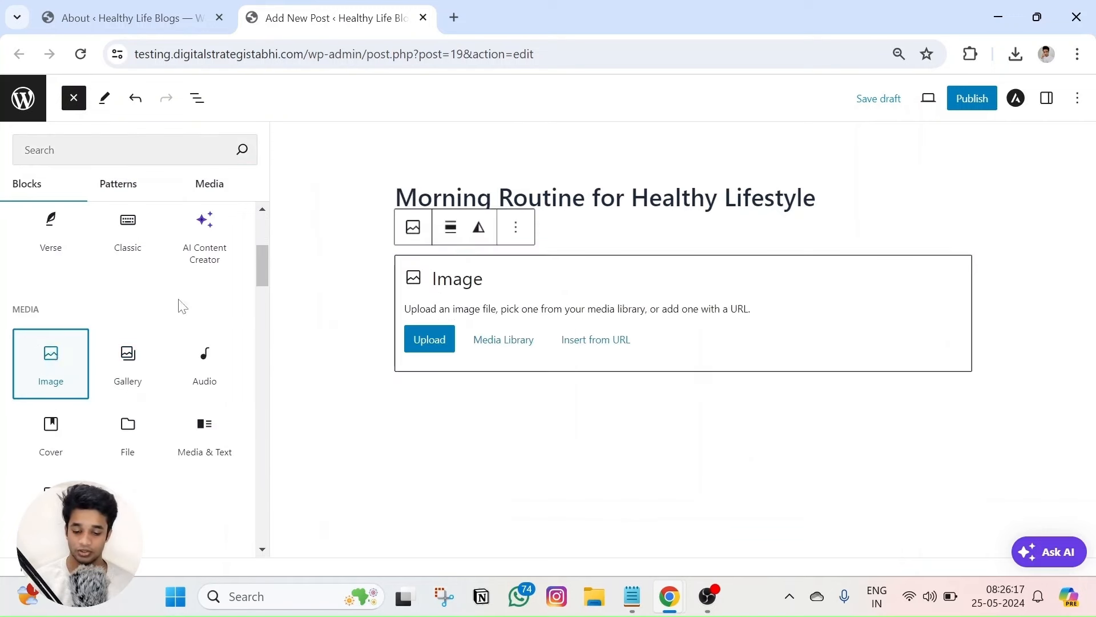
click(517, 344)
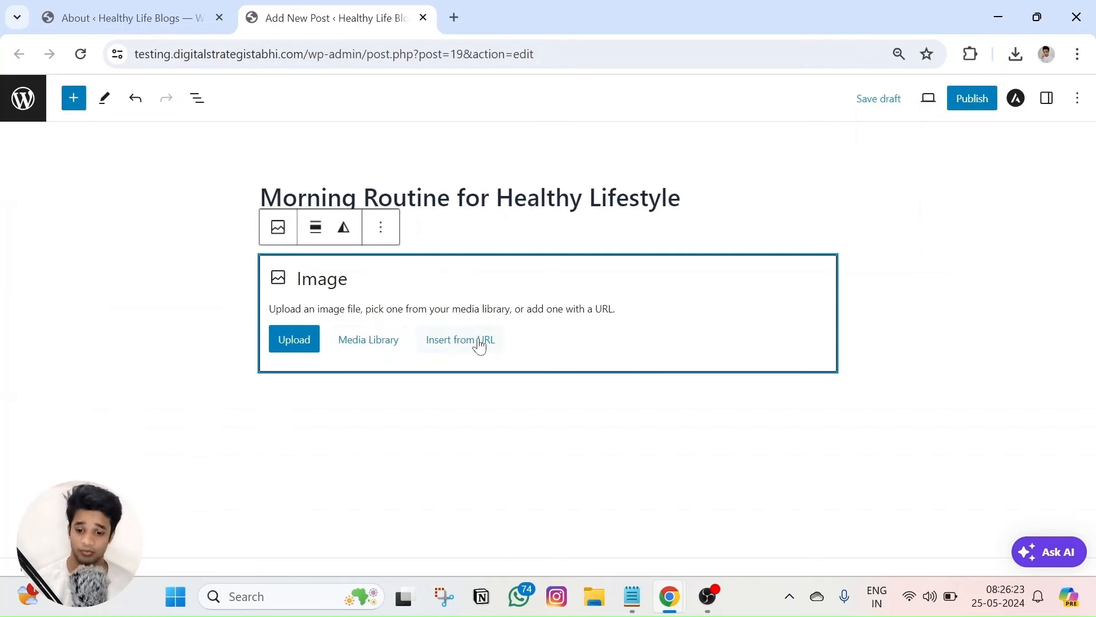
click(131, 17)
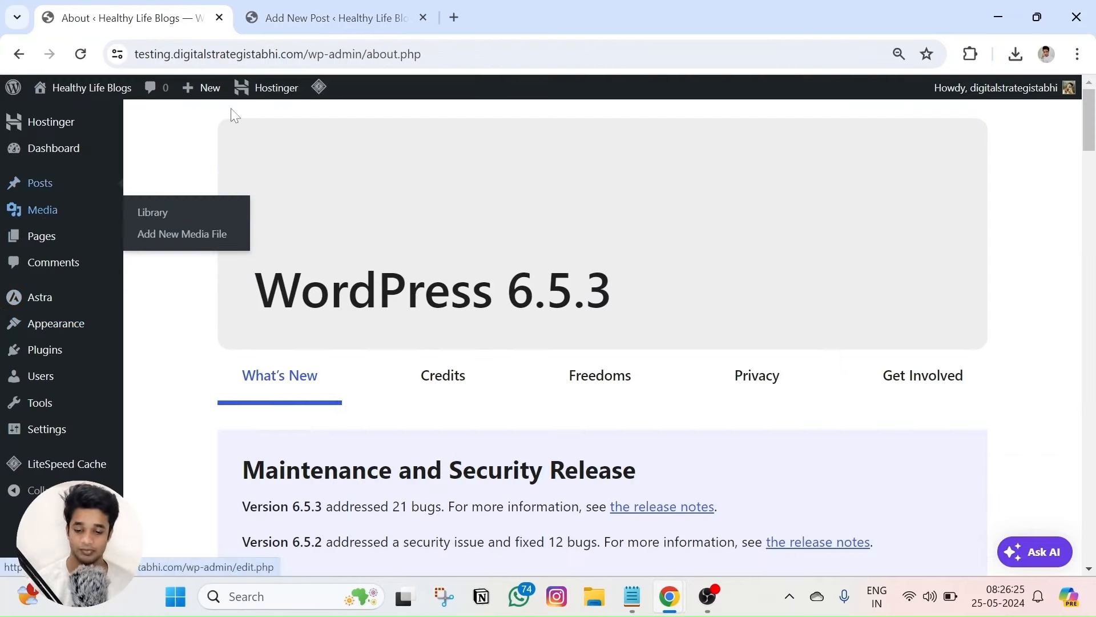
click(337, 18)
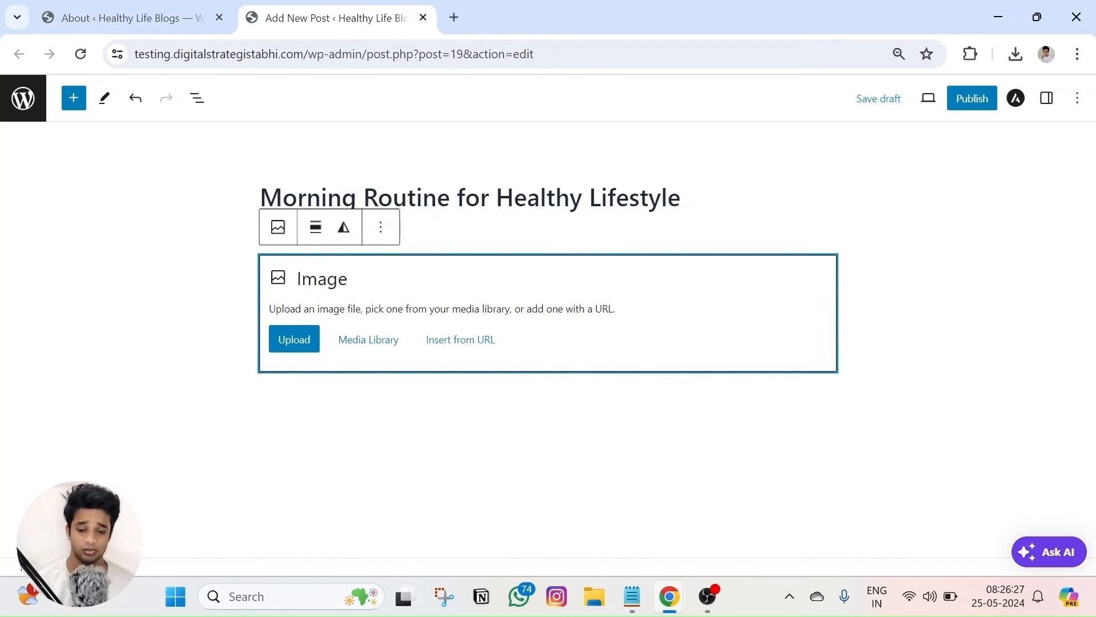
Open Pexels in a new browser tab and download the sunlit photo of four joggers from the "happy workout" results
click(457, 13)
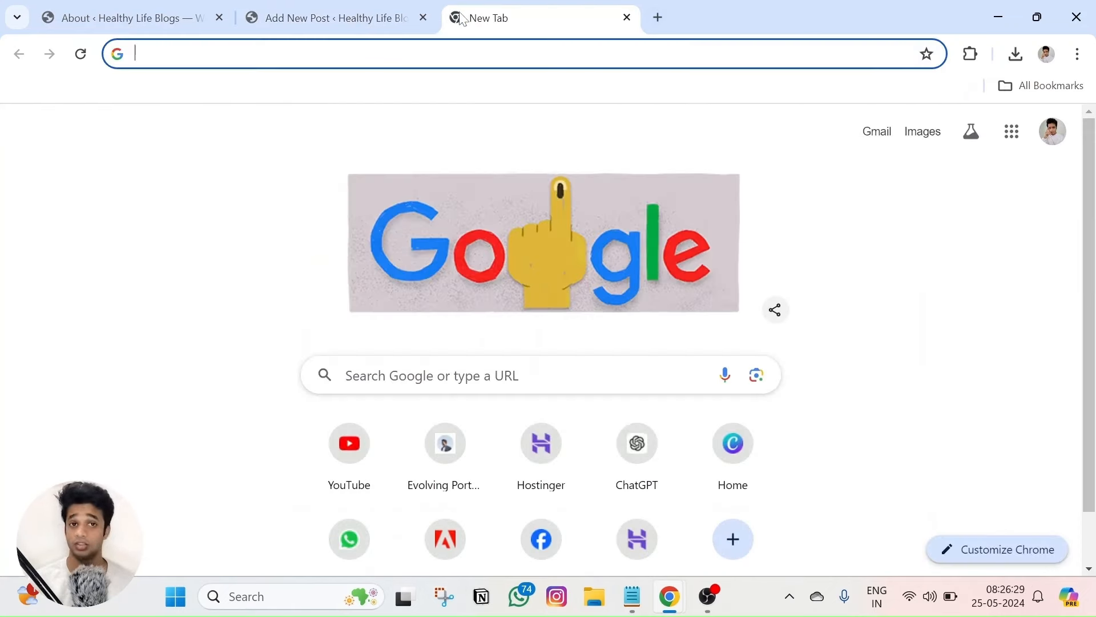
text(pex)
key(Return)
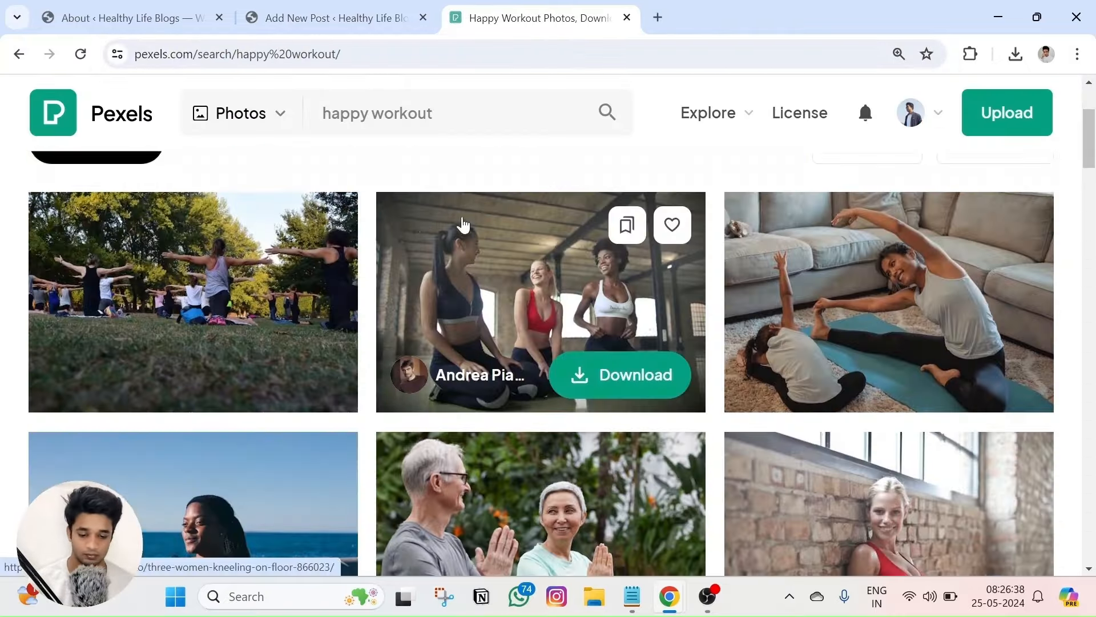
scroll(418, 248, down, 8)
scroll(418, 248, down, 5)
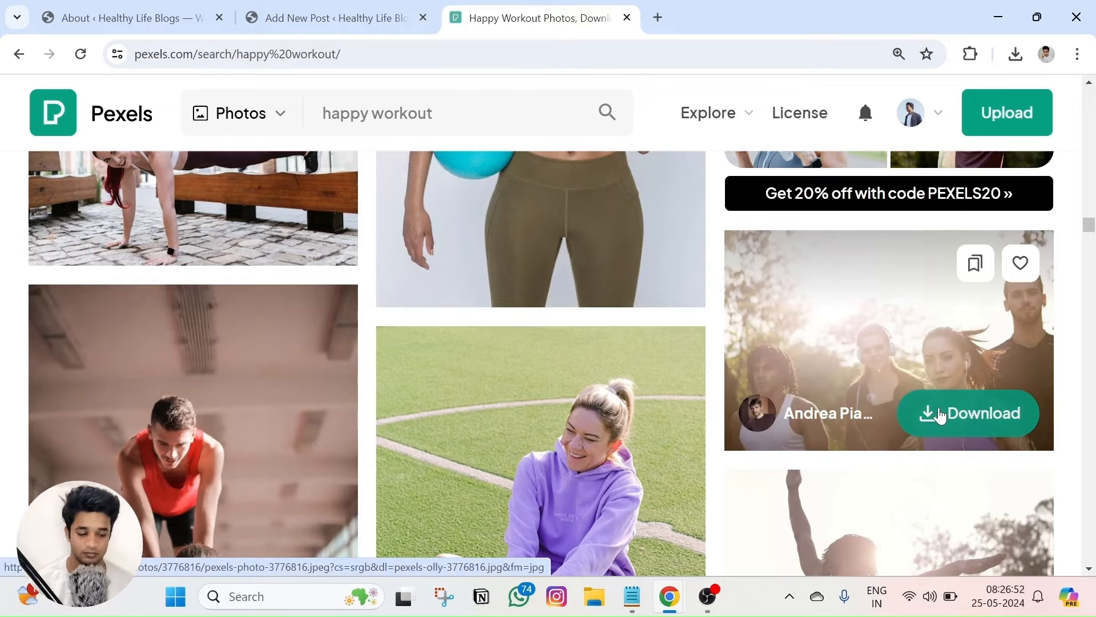
click(939, 415)
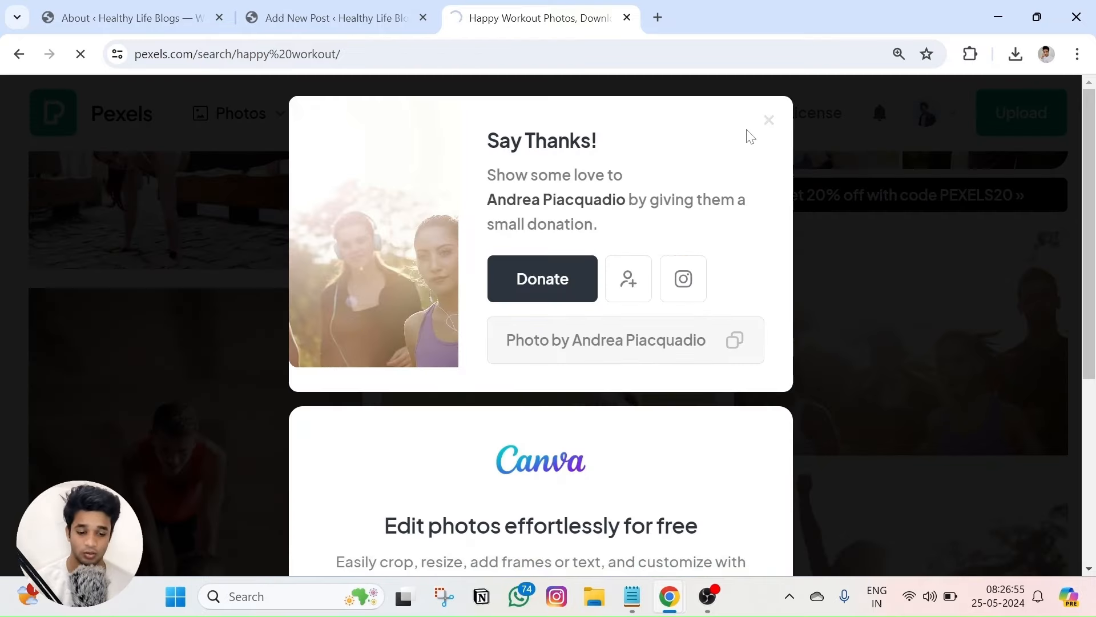
Return to the WordPress post and upload the downloaded joggers photo from the Downloads folder into the empty Image block
click(365, 8)
click(293, 341)
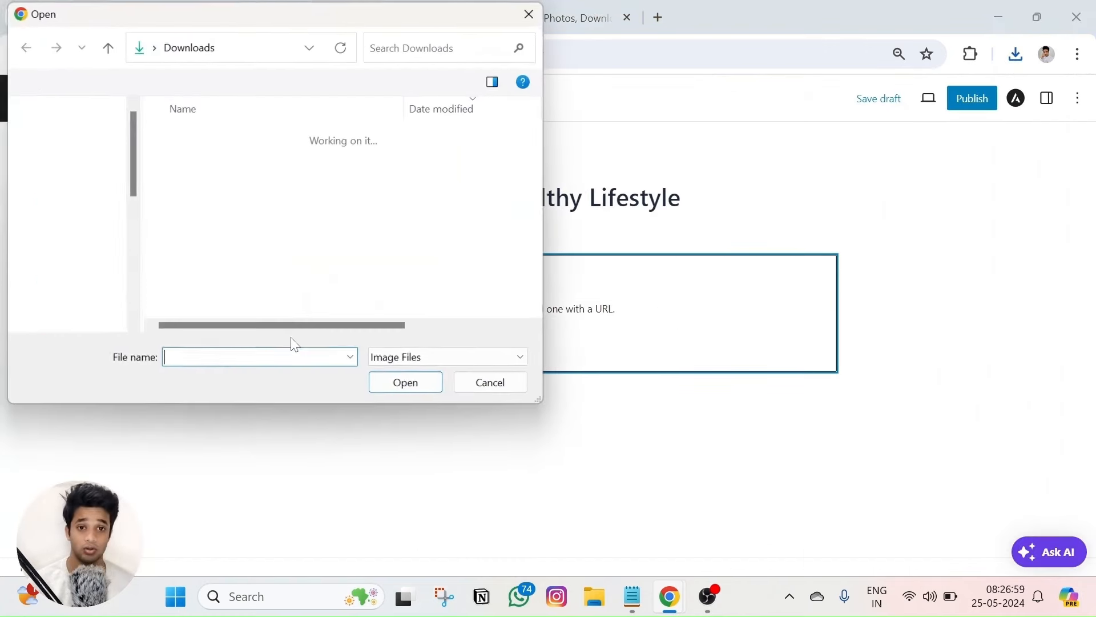
click(258, 160)
click(399, 383)
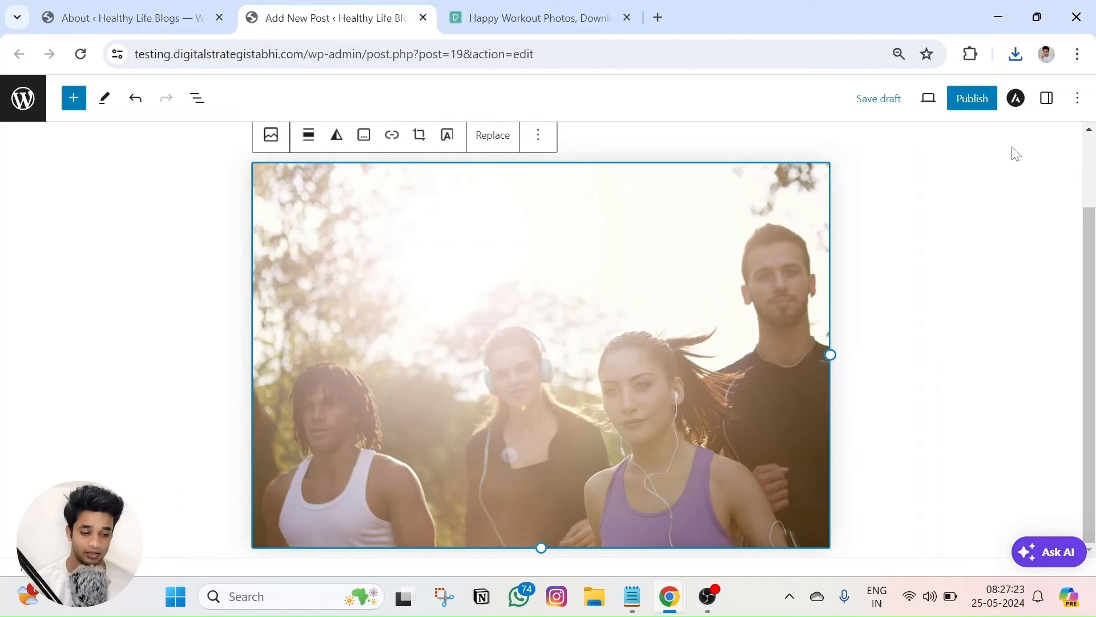
Show the image's block settings and set its aspect ratio to Wide - 16:9
click(1047, 100)
scroll(948, 286, down, 3)
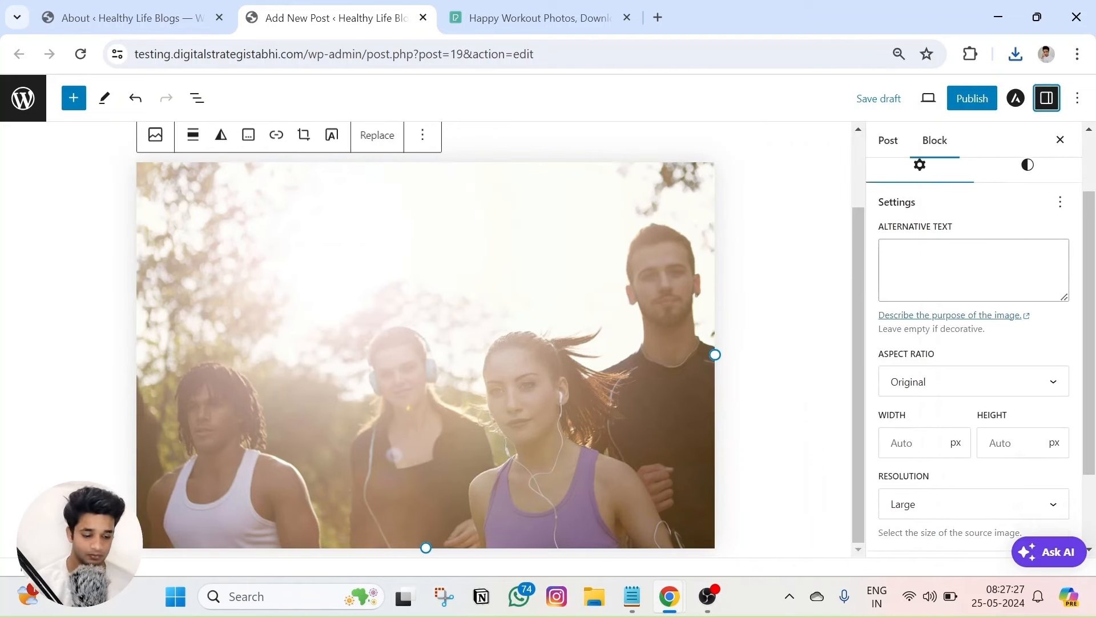
click(957, 294)
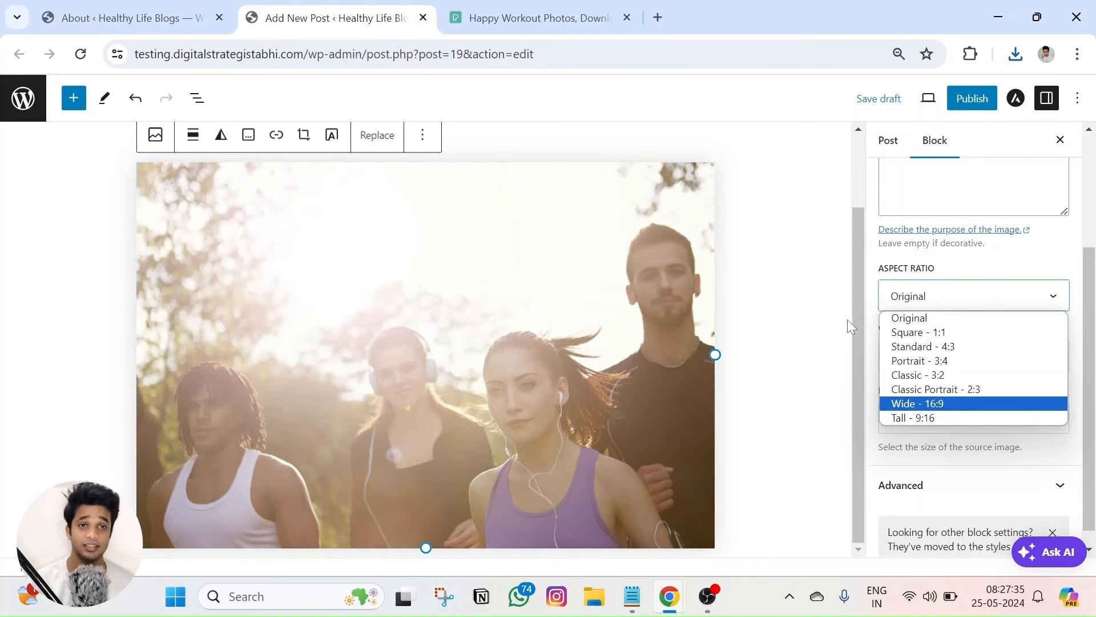
click(945, 403)
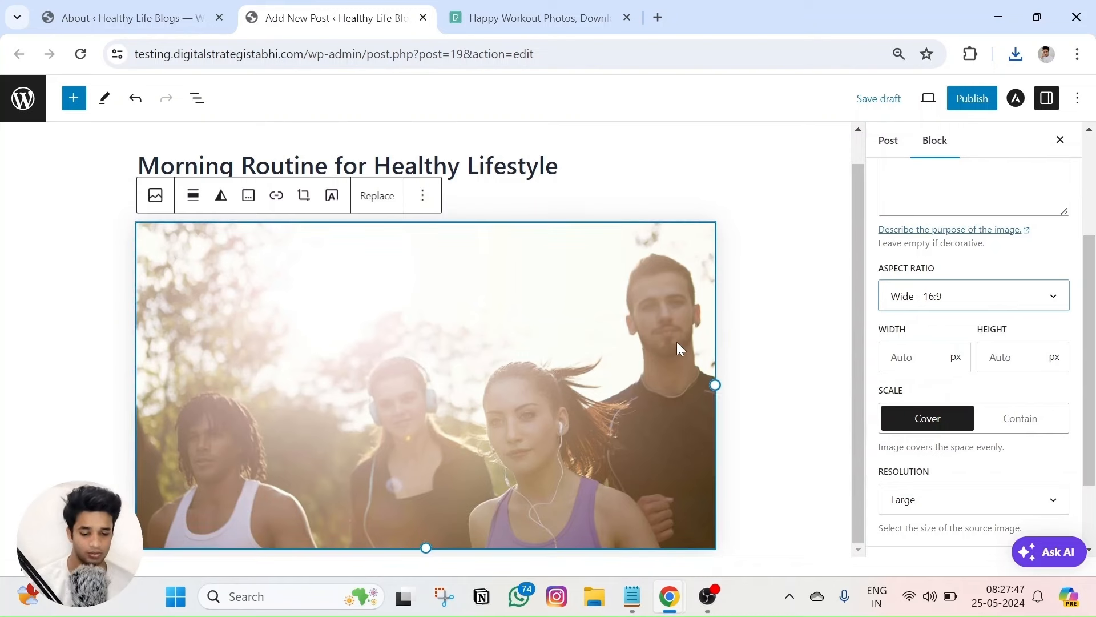
Copy the post title "Morning Routine for Healthy Lifestyle" into the image's alternative text
scroll(881, 288, up, 2)
click(886, 247)
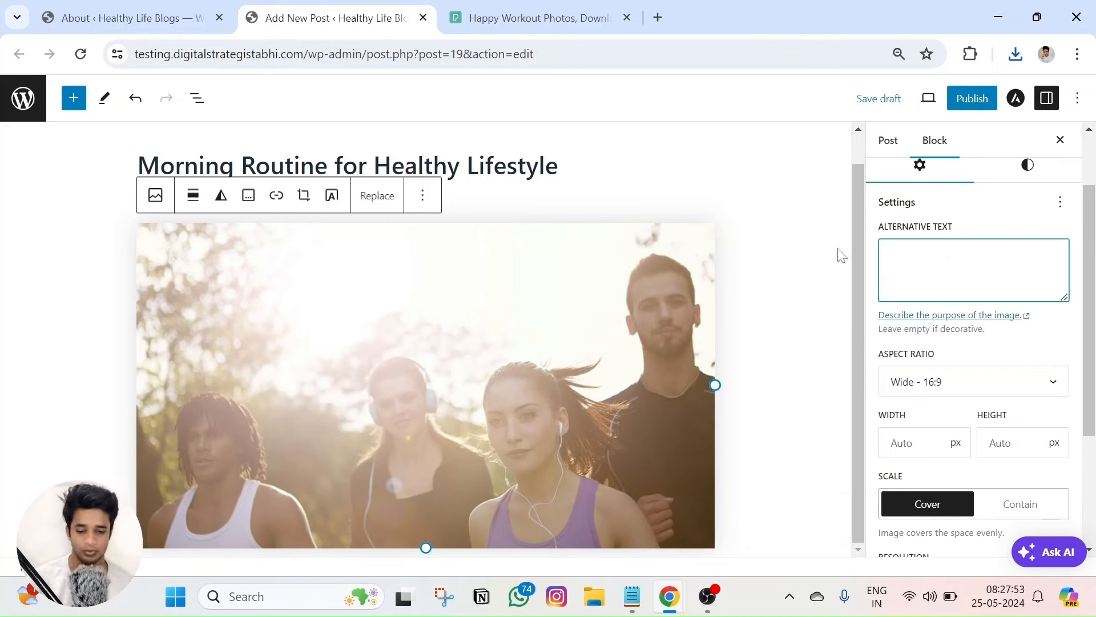
triple_click(399, 166)
key(ctrl+c)
scroll(971, 237, up, 2)
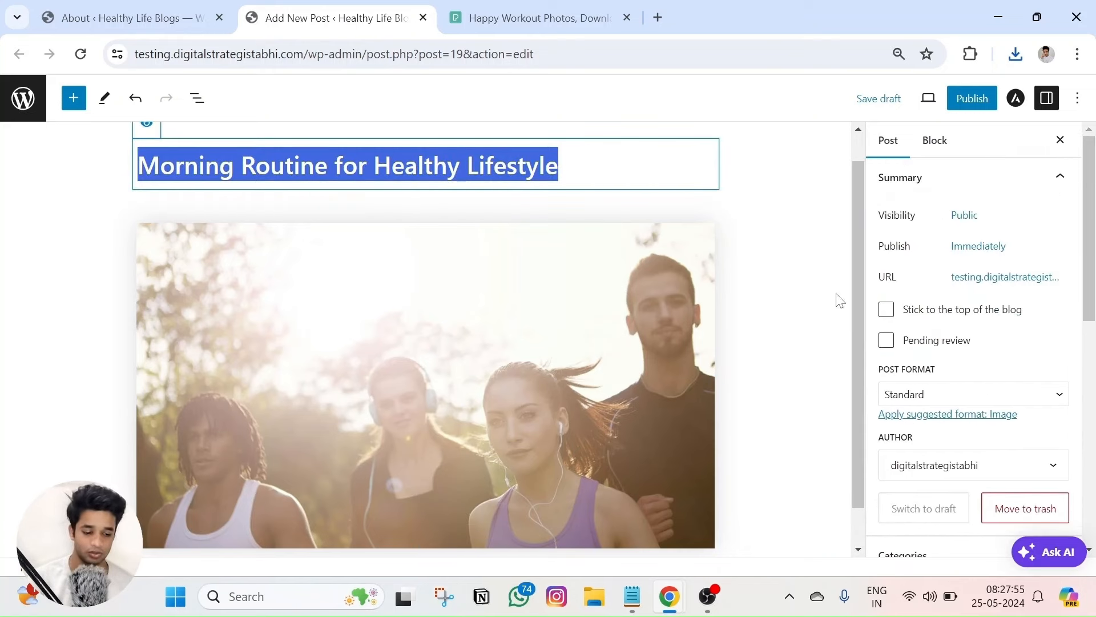
click(679, 300)
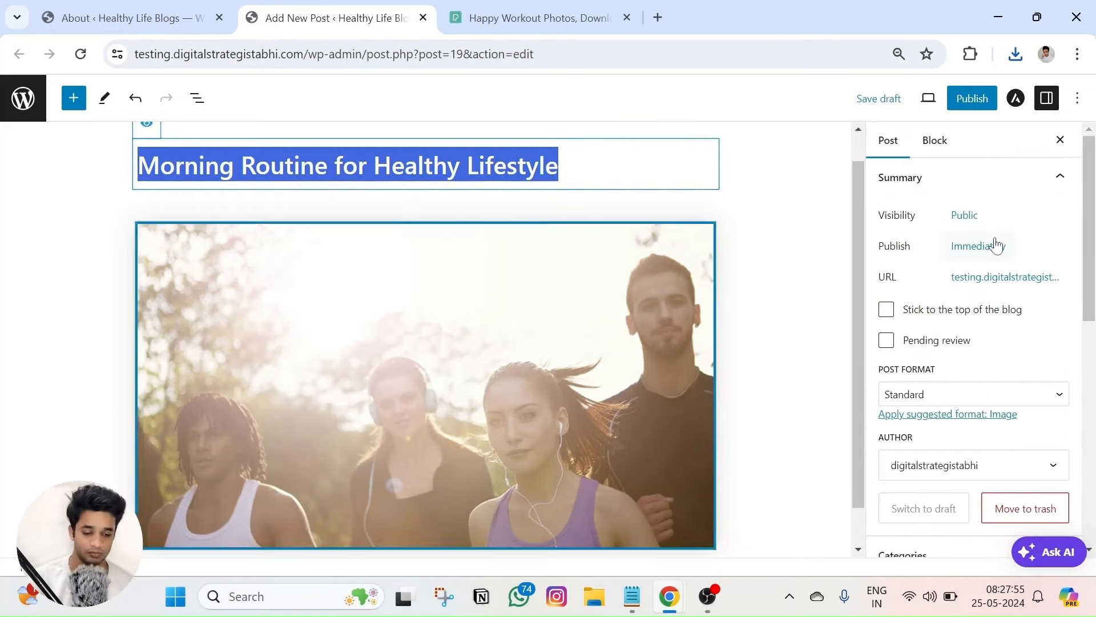
click(1044, 106)
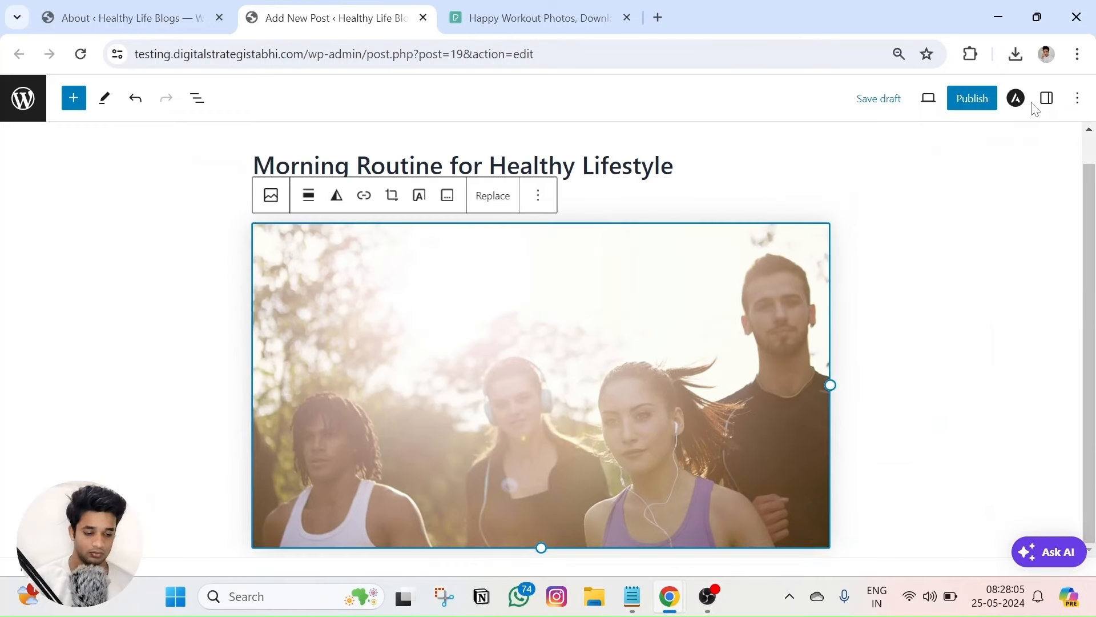
click(1043, 105)
scroll(929, 318, down, 2)
click(888, 252)
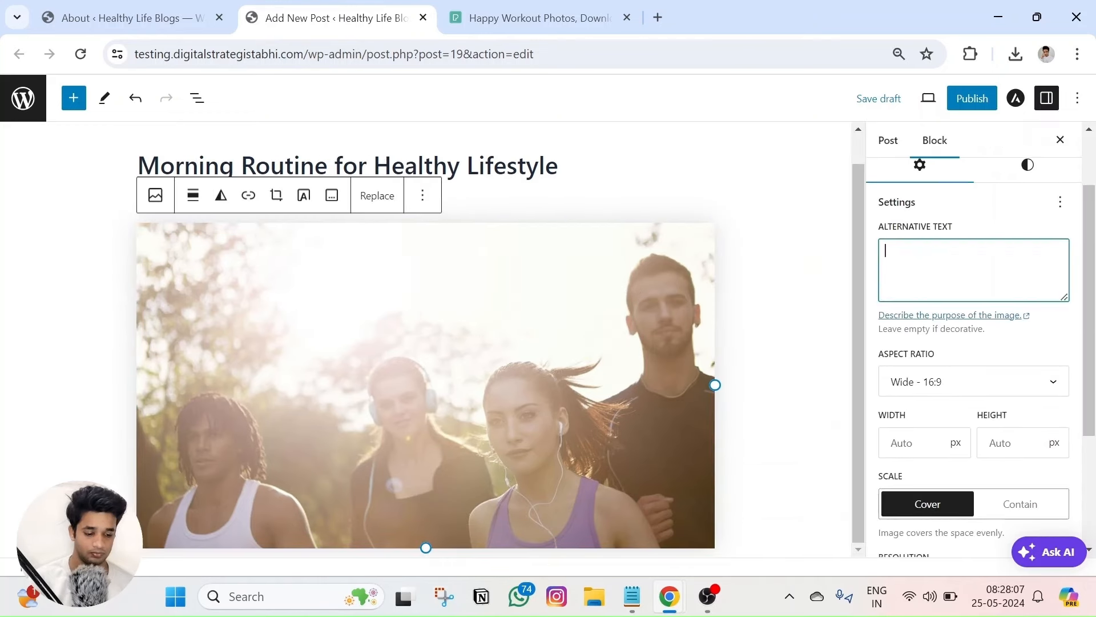
key(ctrl+v)
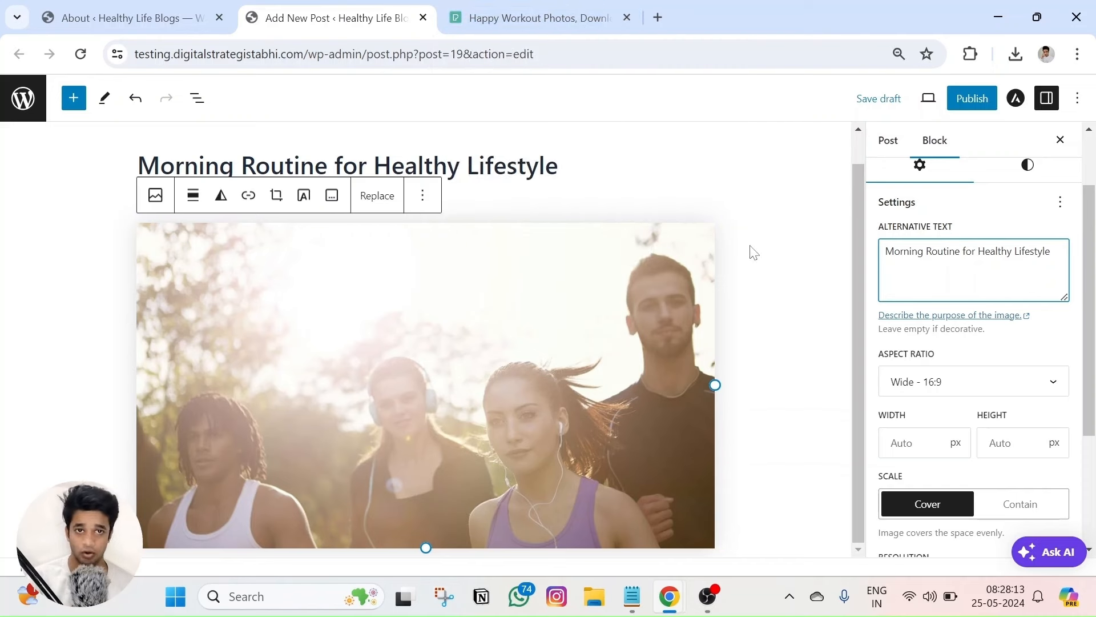
Search the blocks for "list" and insert a List block below the image
click(733, 543)
scroll(732, 544, down, 1)
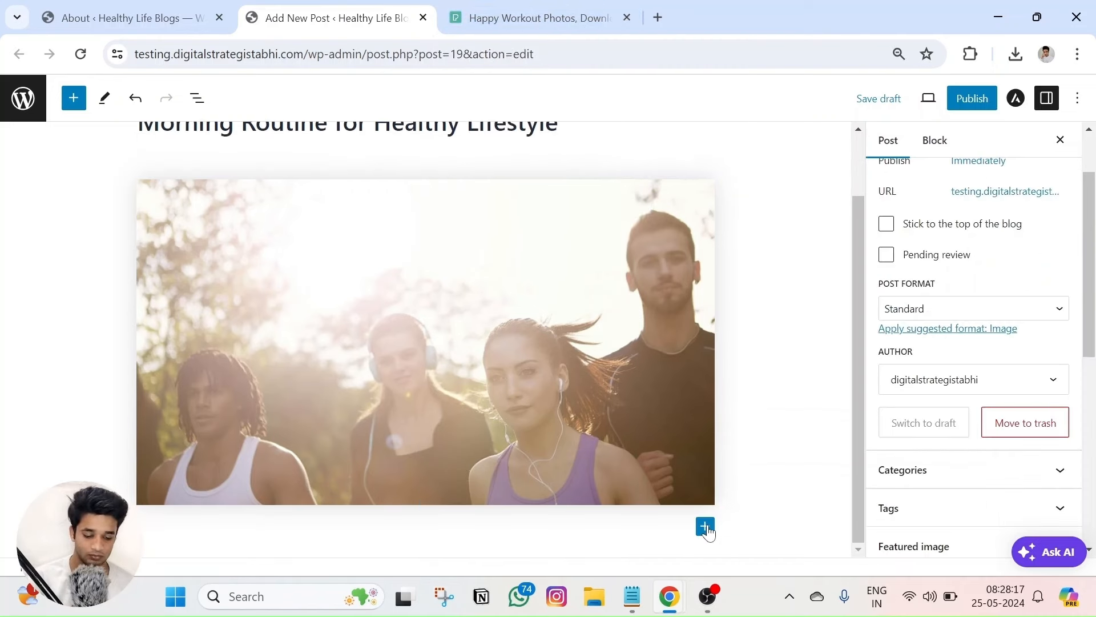
click(706, 526)
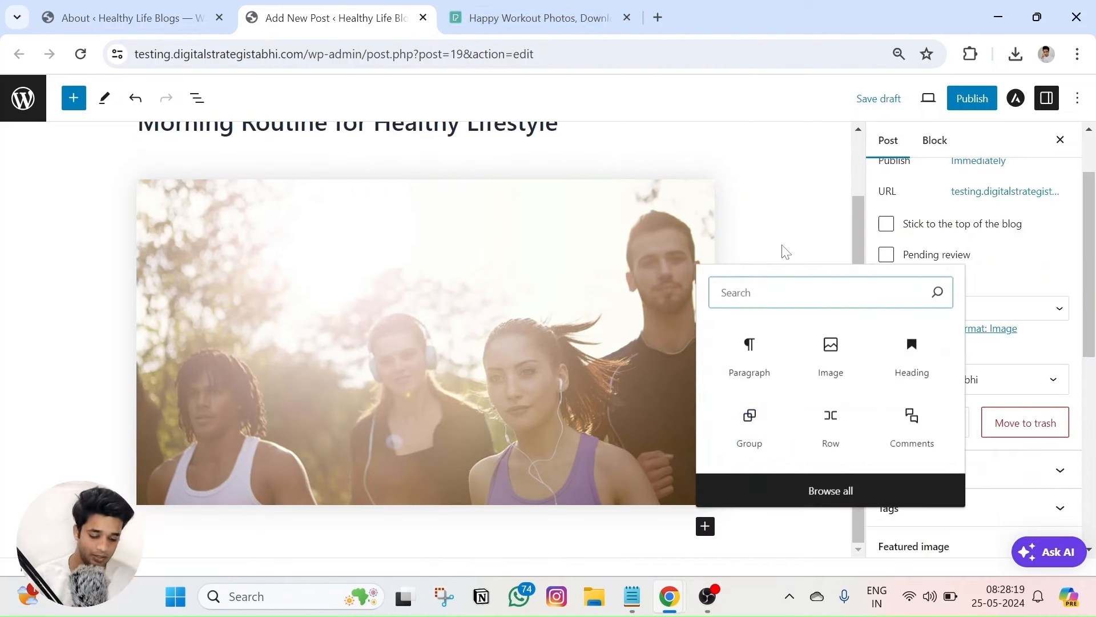
text(list)
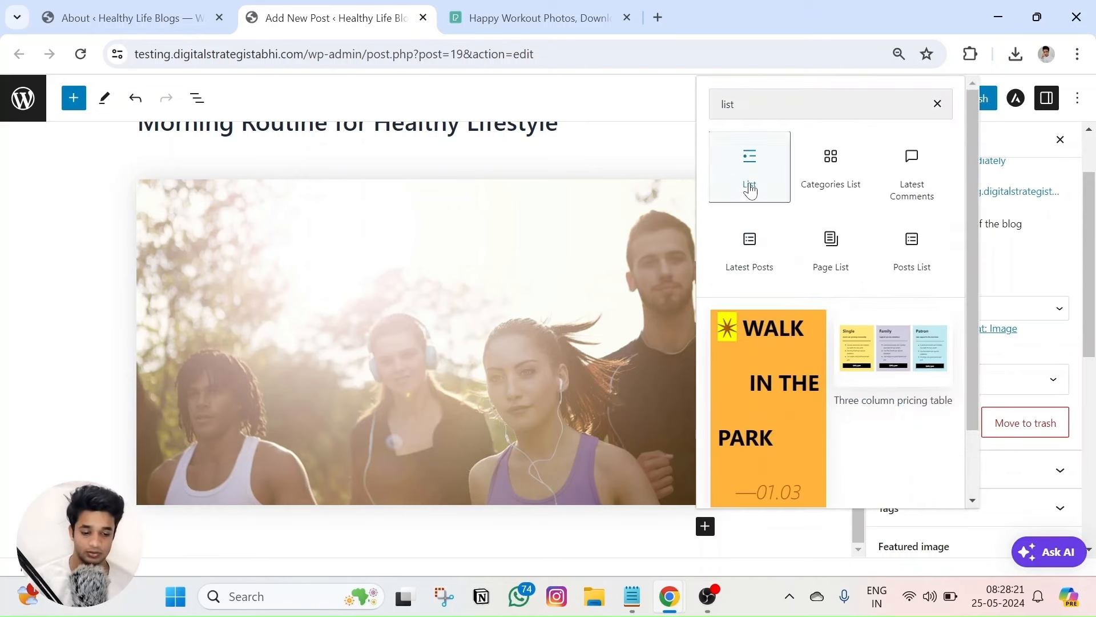
click(749, 189)
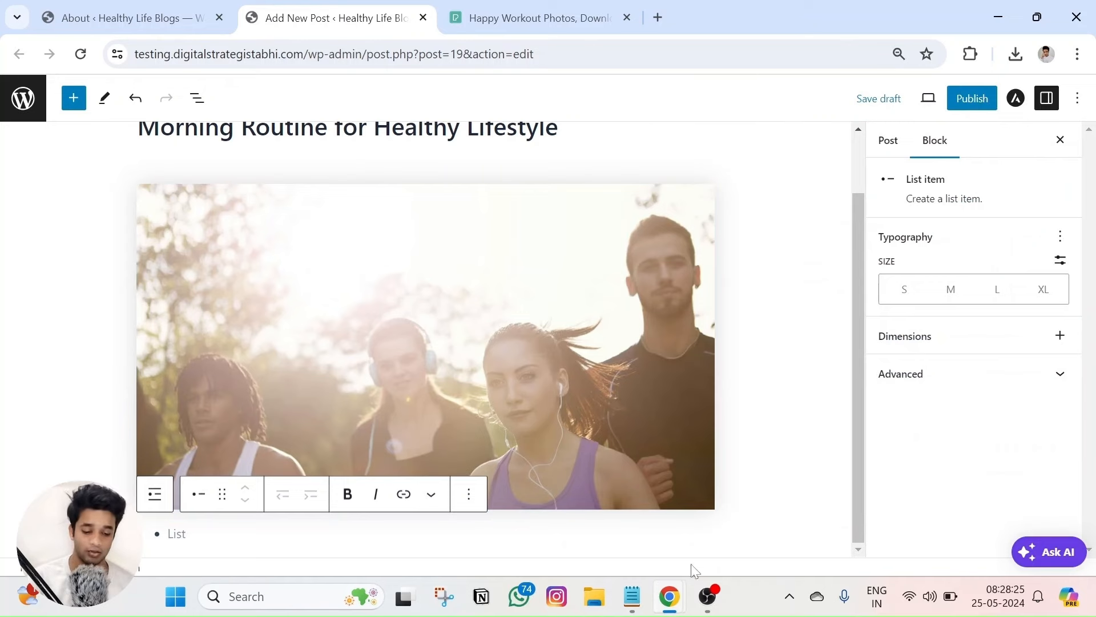
Copy the outline item "Freshen up" from the ChatGPT prompt into the list as its first item and start a second item
mouse_move(671, 600)
click(577, 502)
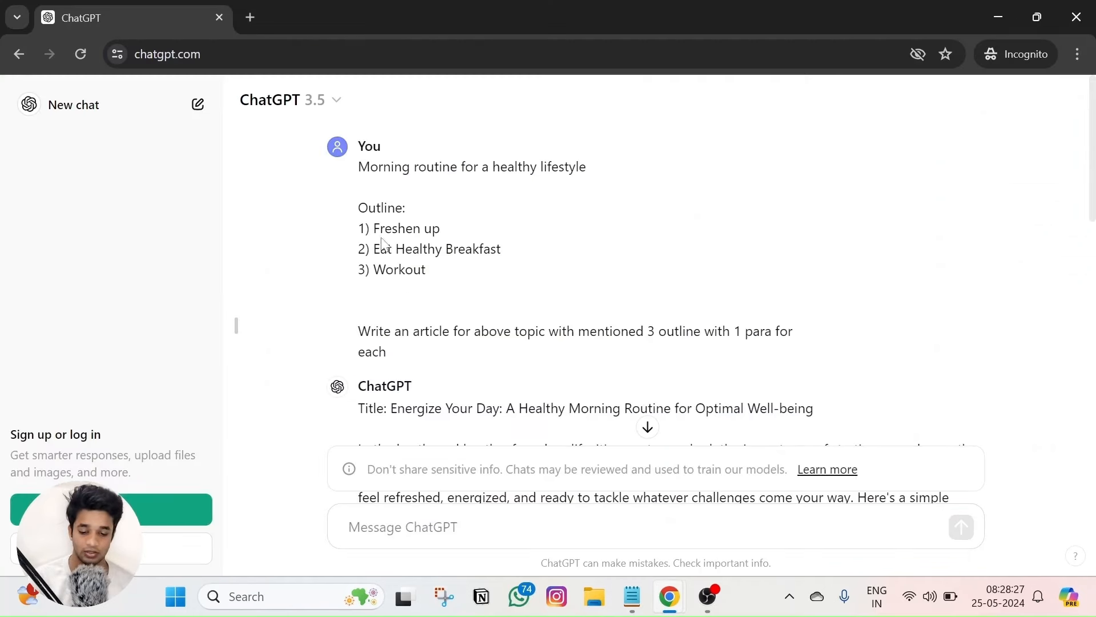
drag(373, 228, 440, 228)
key(ctrl+c)
key(alt+Tab)
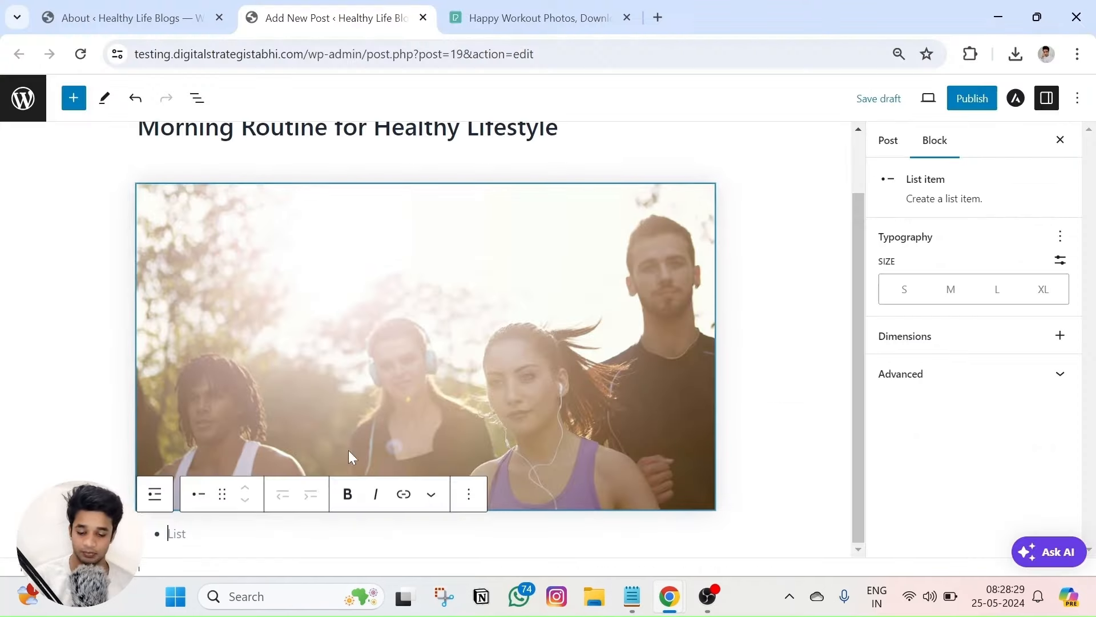
key(ctrl+v)
key(Return)
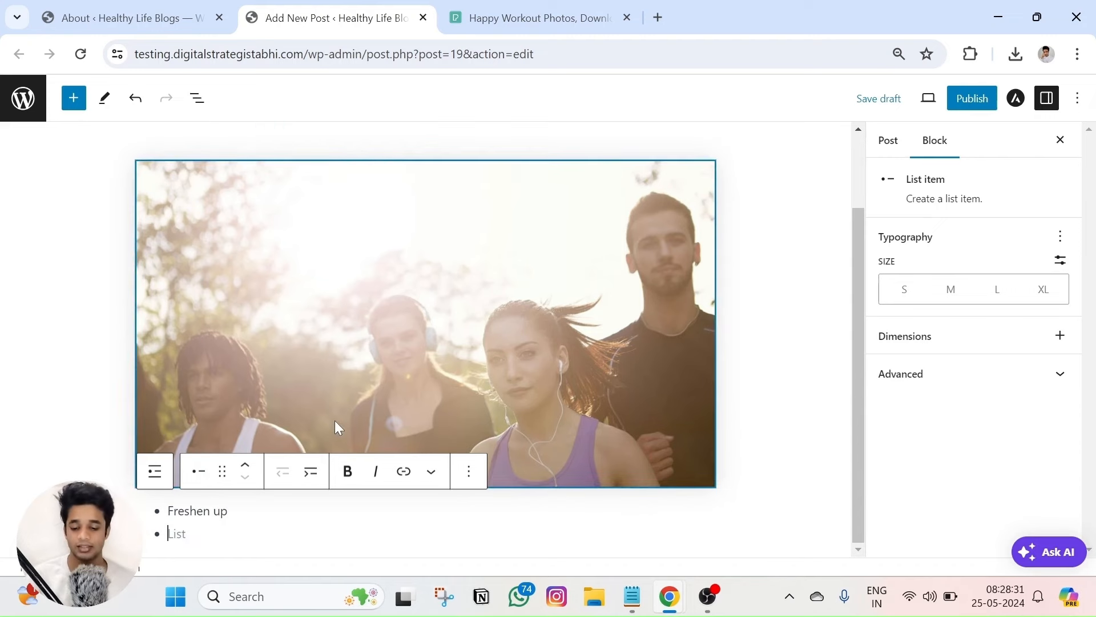
Copy "Eat Healthy Breakfast" from the ChatGPT outline into the second list item and start a third item
key(alt+Tab)
drag(358, 249, 504, 249)
click(374, 249)
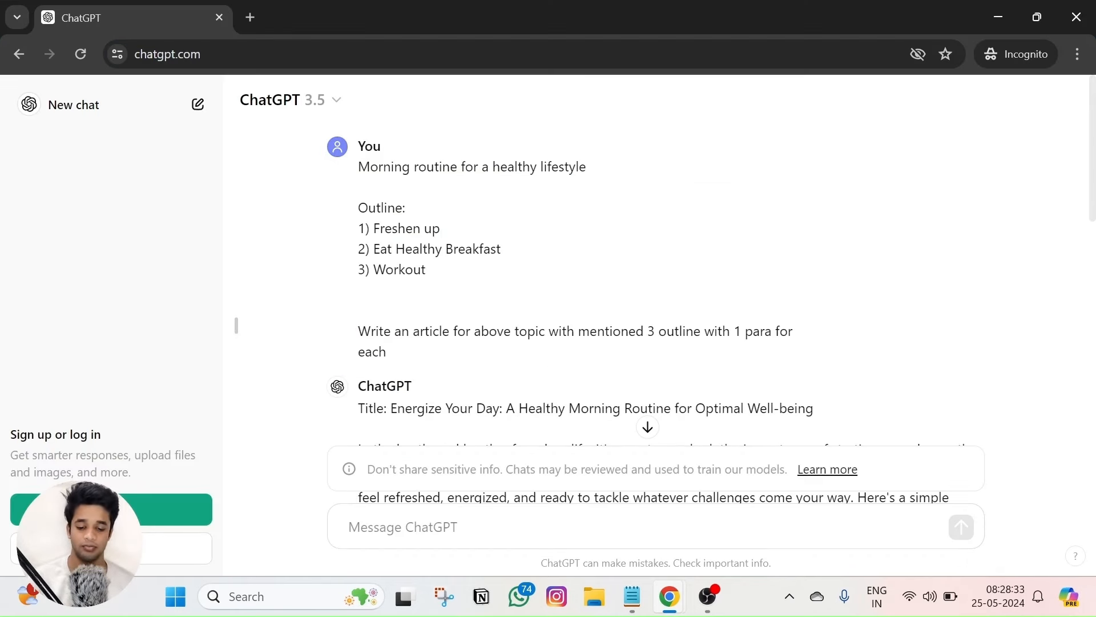
drag(374, 249, 502, 249)
key(ctrl+c)
key(alt+Tab)
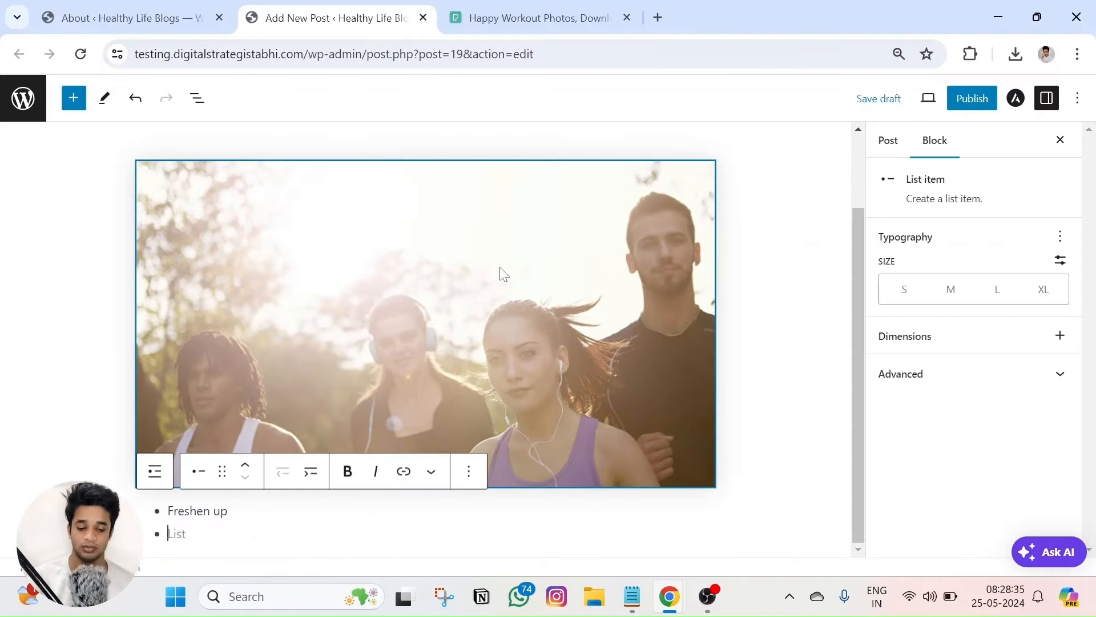
key(ctrl+v)
key(Return)
Copy "Workout" from the ChatGPT outline into the third list item
key(alt+Tab)
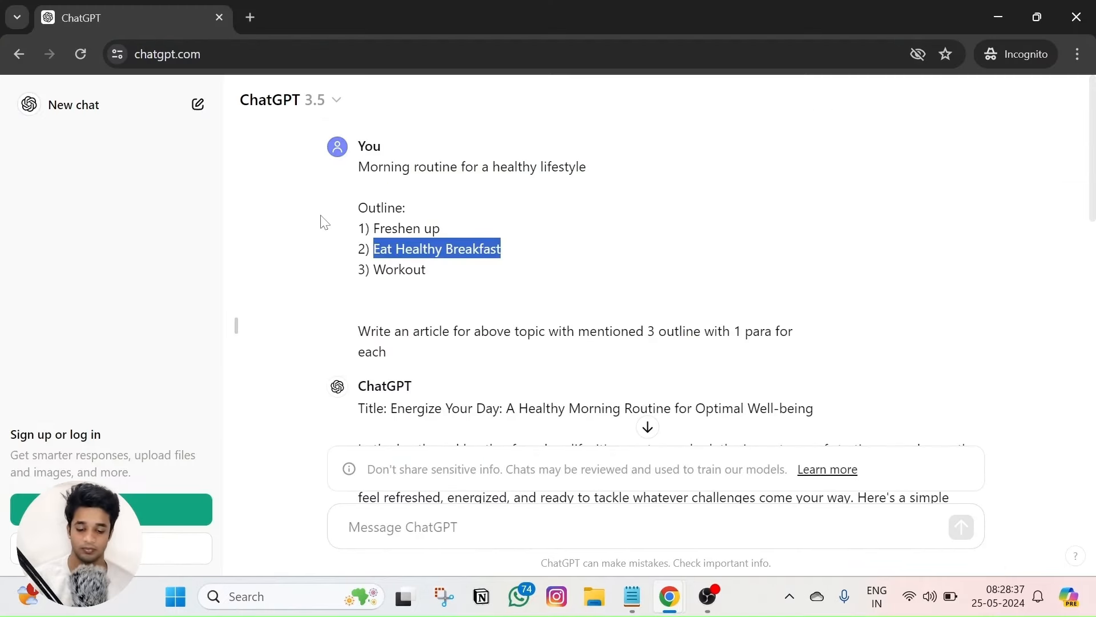
drag(374, 270, 425, 269)
key(ctrl+c)
key(alt+Tab)
key(ctrl+v)
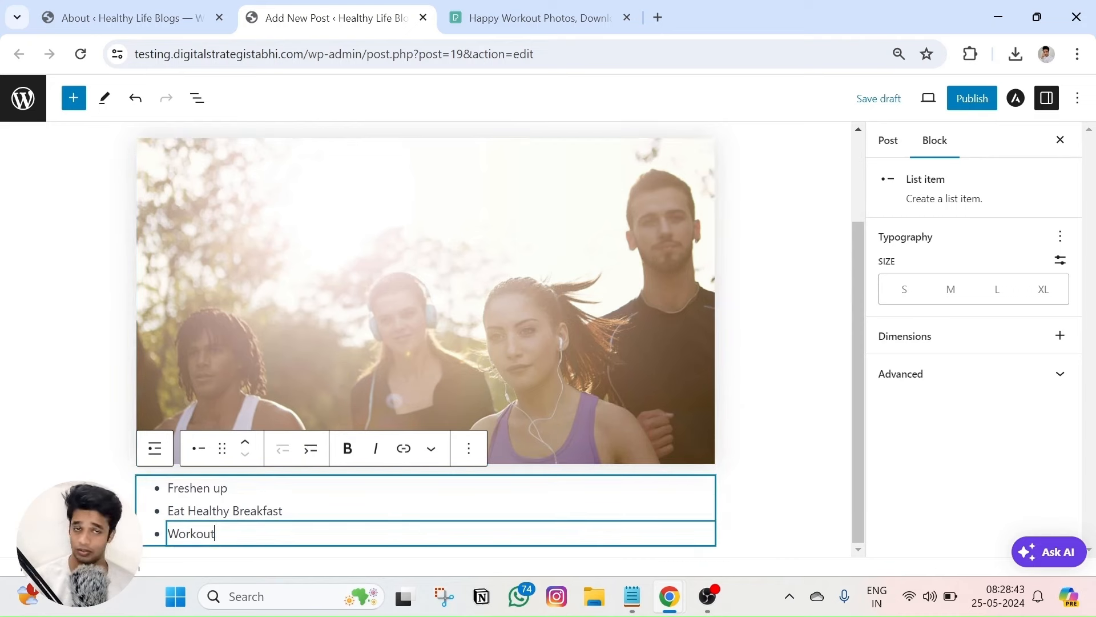
Select the first list item's text and add an H2 heading block reading "Freshen up" below the list
key(Up)
key(Up)
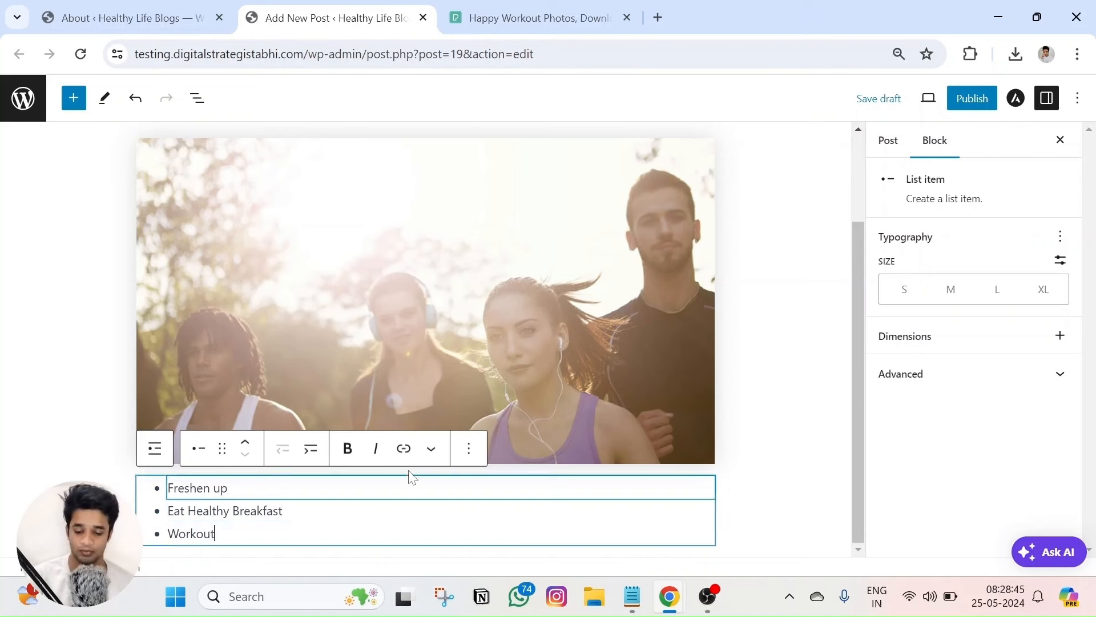
key(ctrl+a)
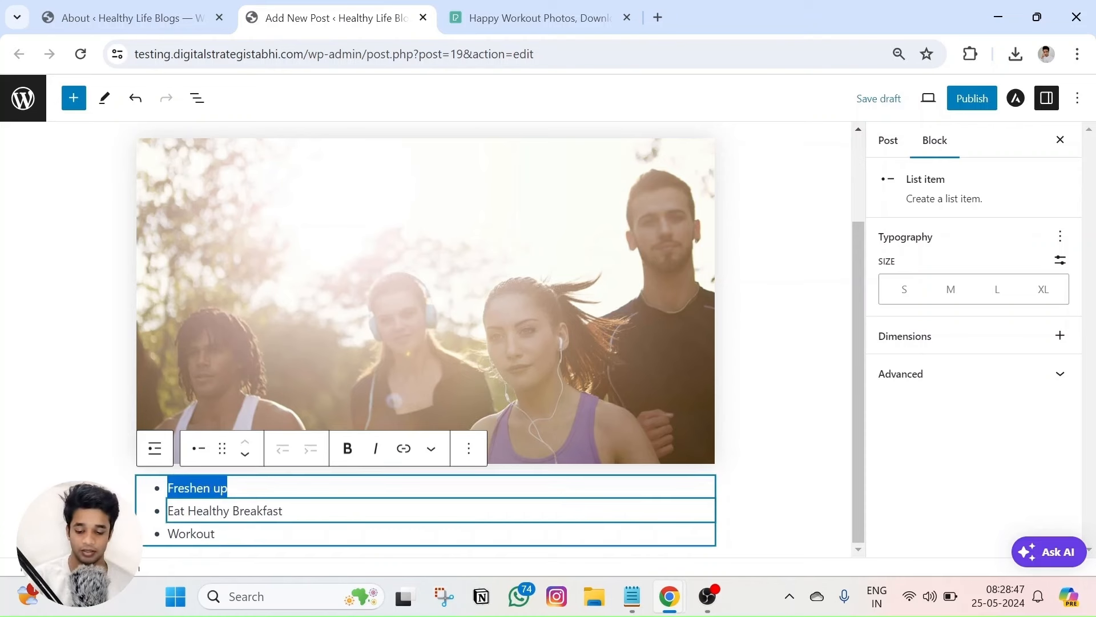
key(Down)
key(Down)
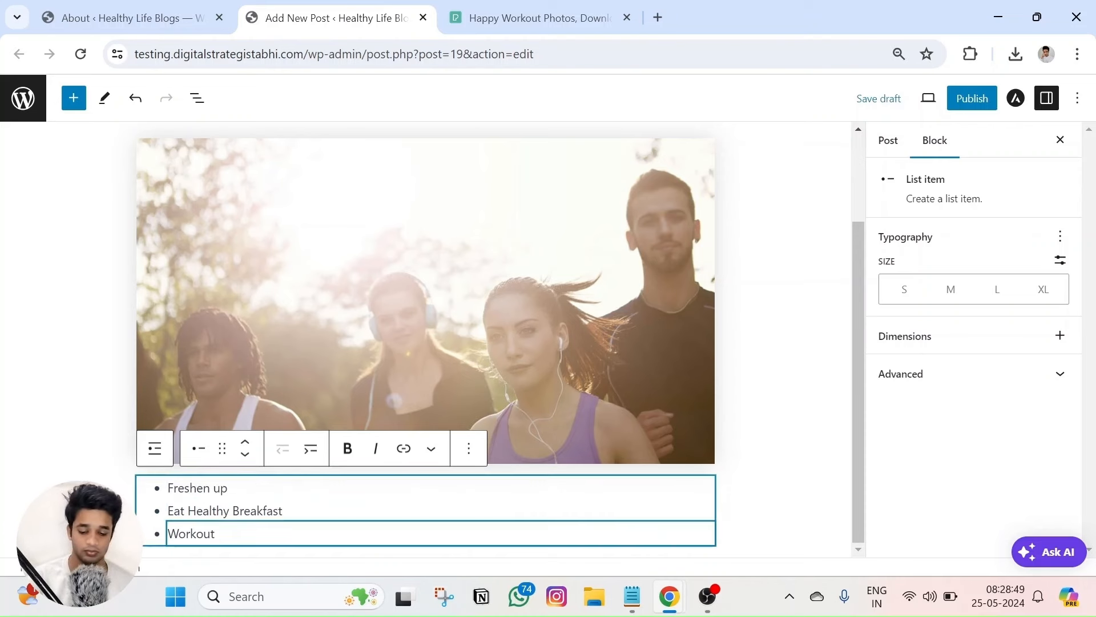
click(716, 545)
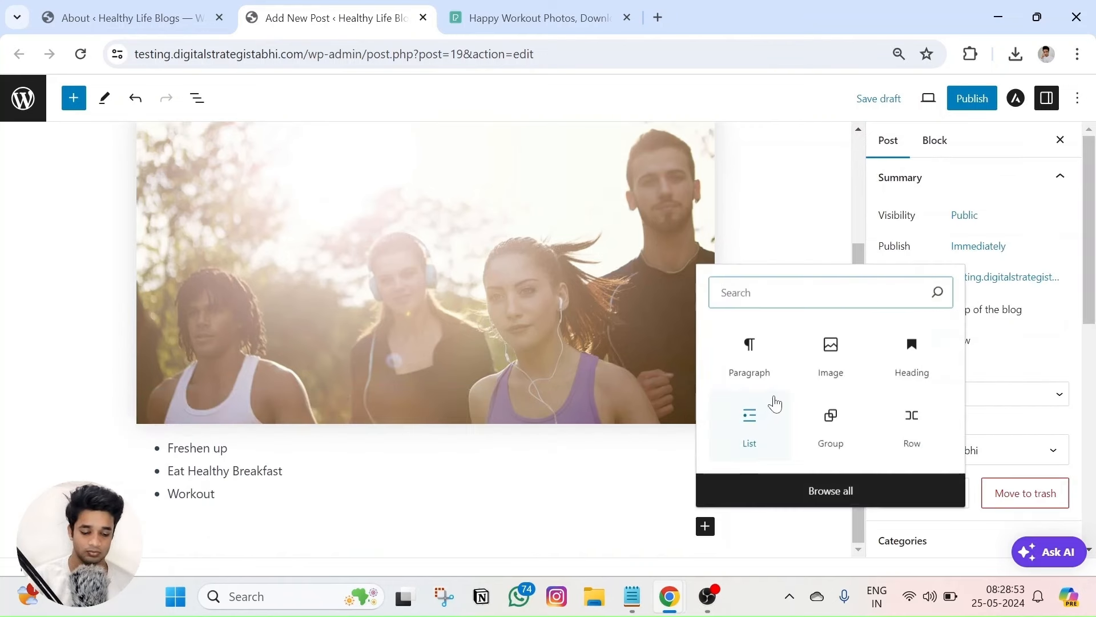
click(924, 360)
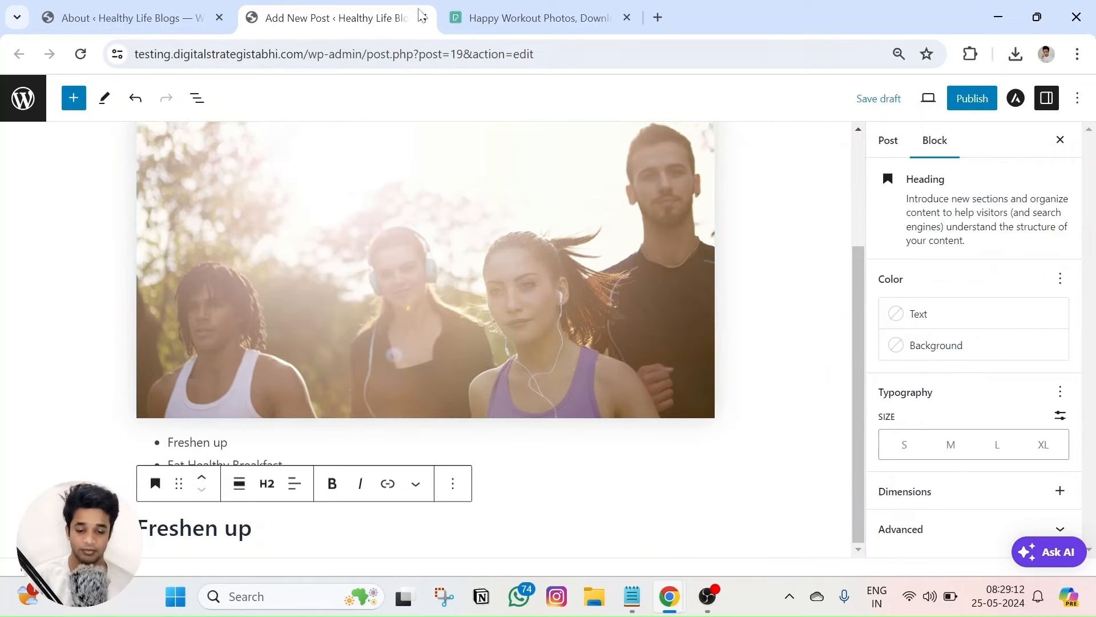
Copy the body text of the "Freshen Up" section from the ChatGPT article and return to the WordPress post
key(alt+Tab)
scroll(471, 261, down, 2)
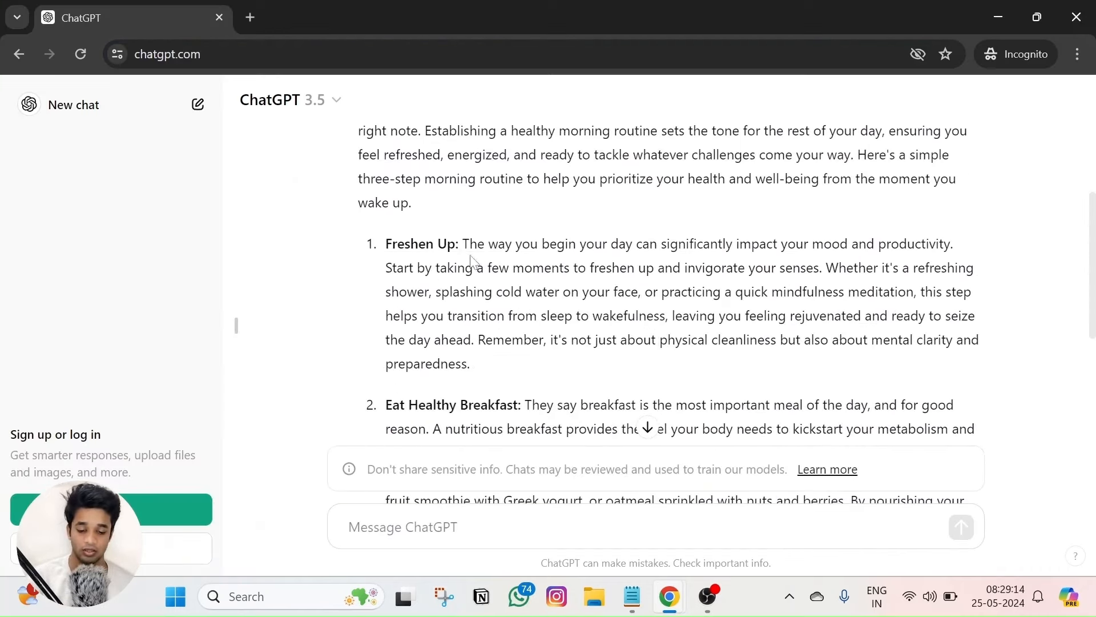
drag(463, 244, 485, 365)
key(ctrl+c)
key(alt+Tab)
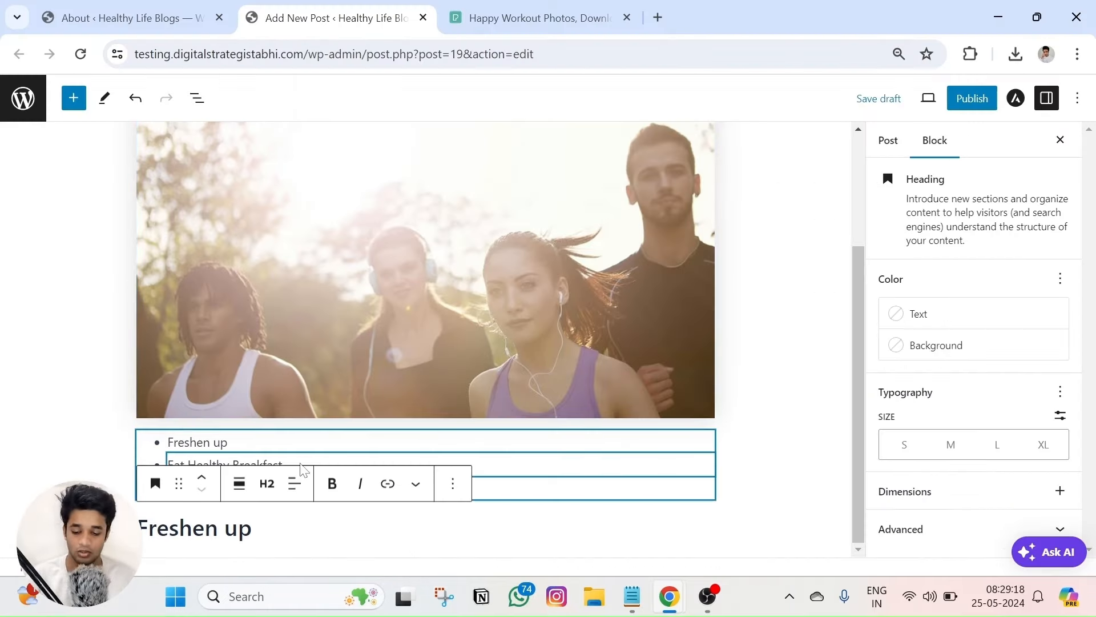
Insert an empty image block directly below the "Freshen up" heading
key(Return)
text(/)
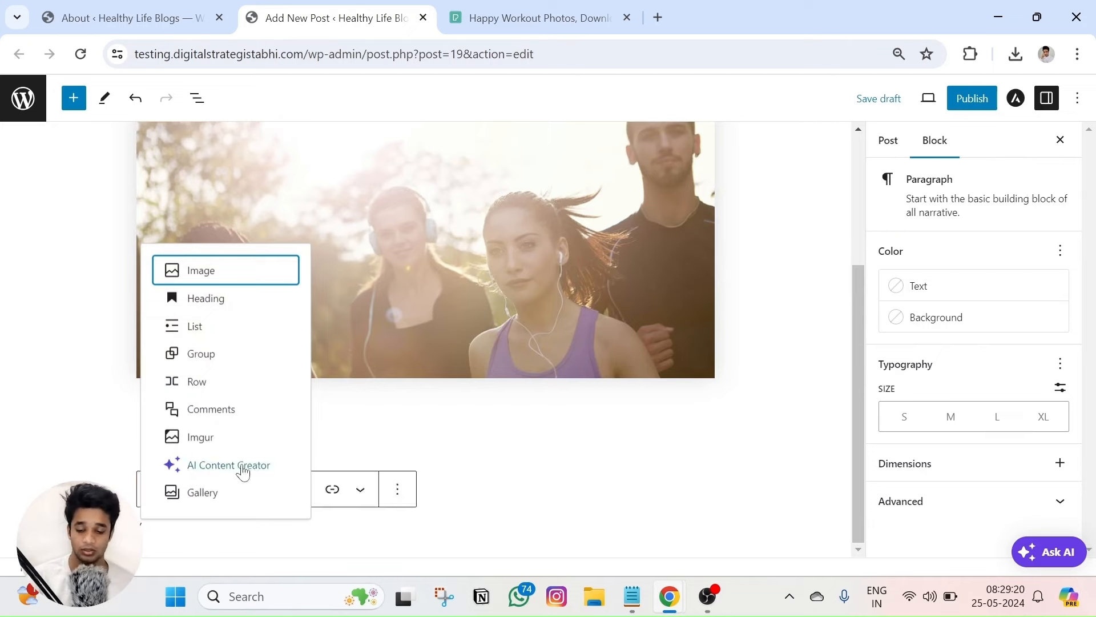
click(204, 272)
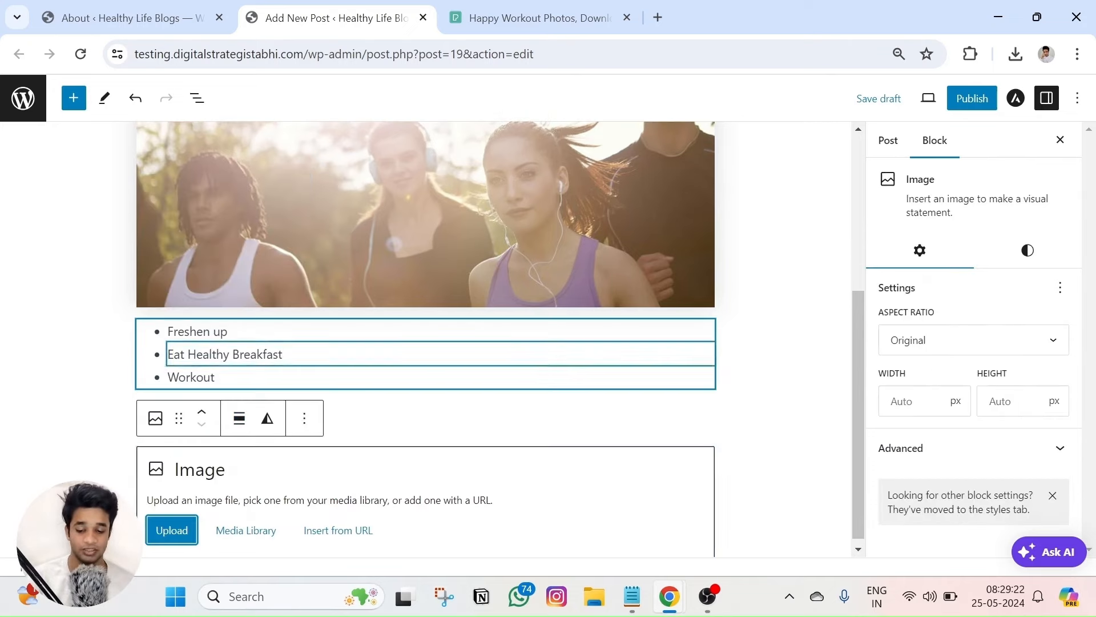
Search Pexels for "Face Wash" and download the photo of a person washing their face under a kitchen tap
click(588, 13)
click(770, 121)
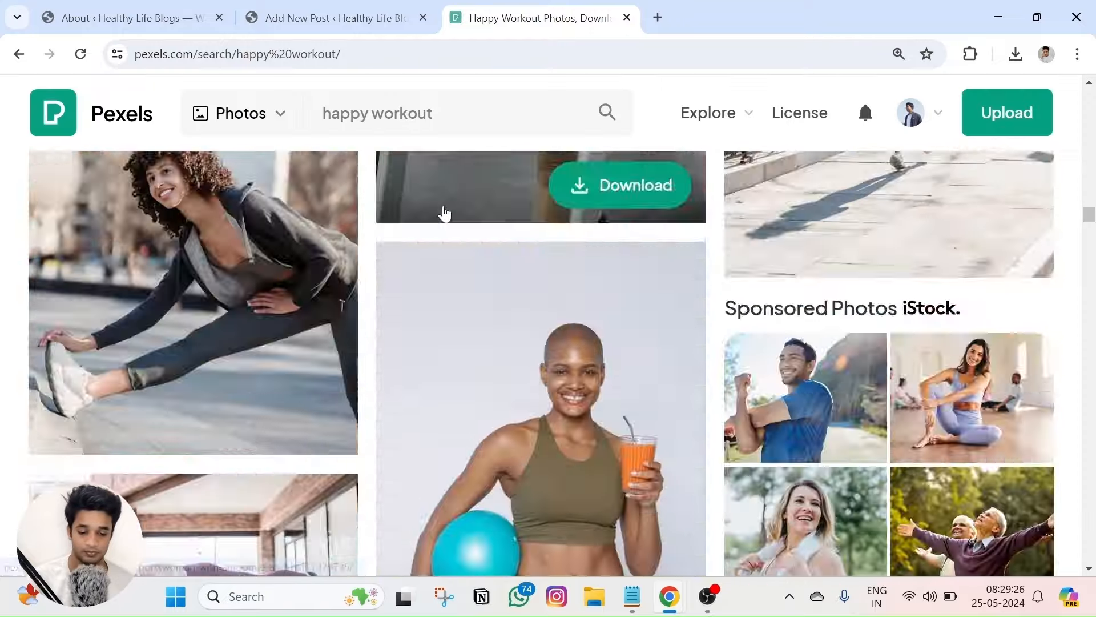
scroll(442, 183, down, 5)
click(433, 113)
key(BackSpace)
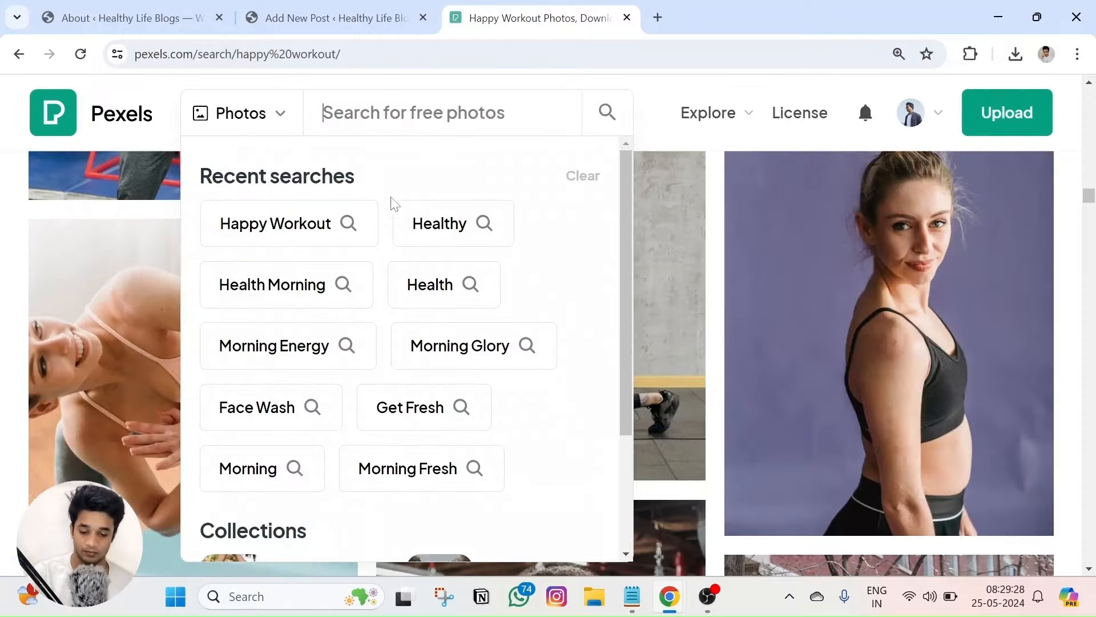
click(268, 407)
scroll(628, 371, down, 10)
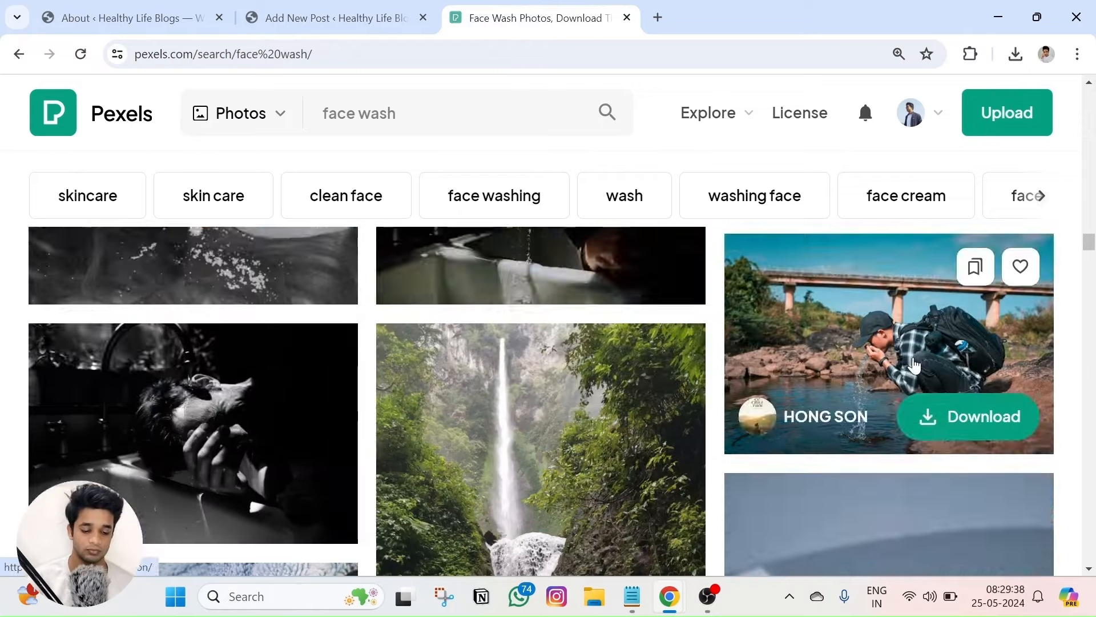
click(611, 440)
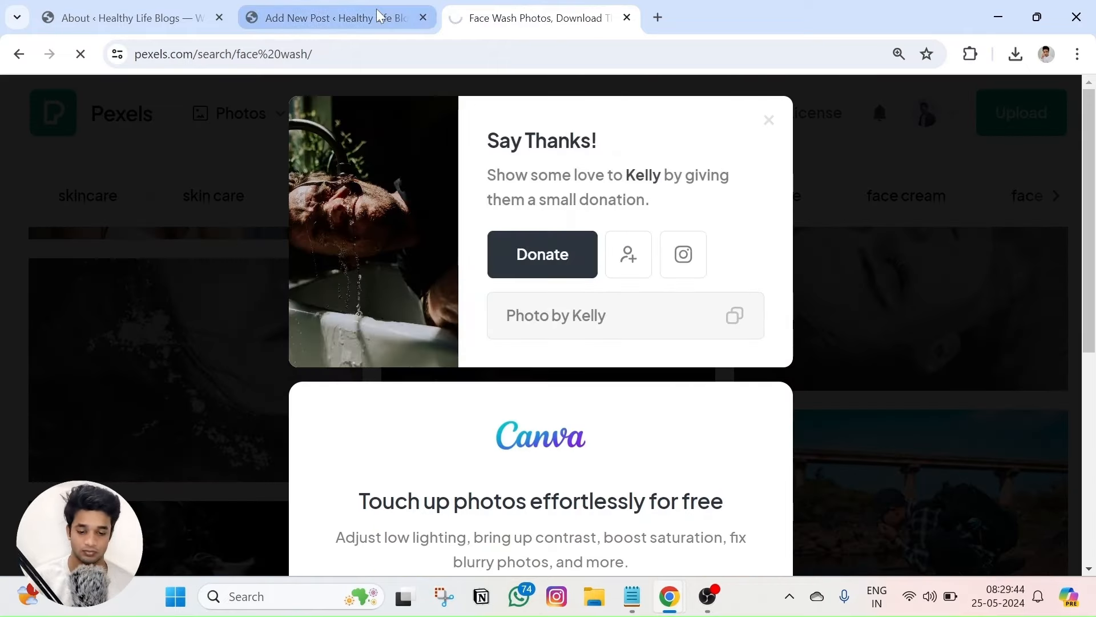
Upload the newly downloaded face-wash photo into the empty image block of the WordPress post
click(376, 8)
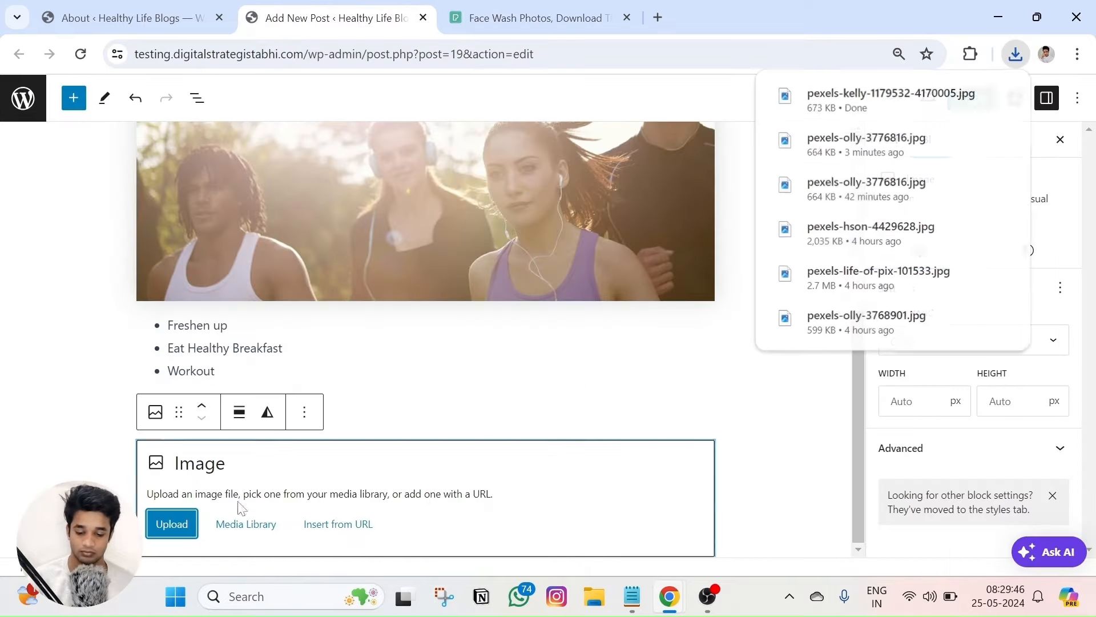
click(173, 522)
click(224, 158)
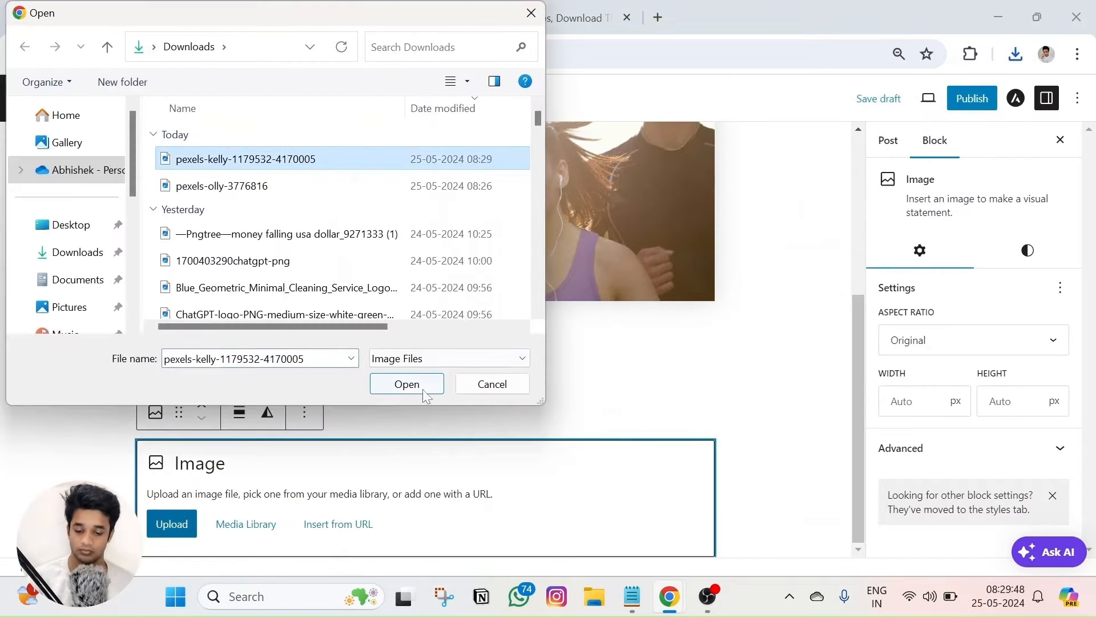
click(425, 392)
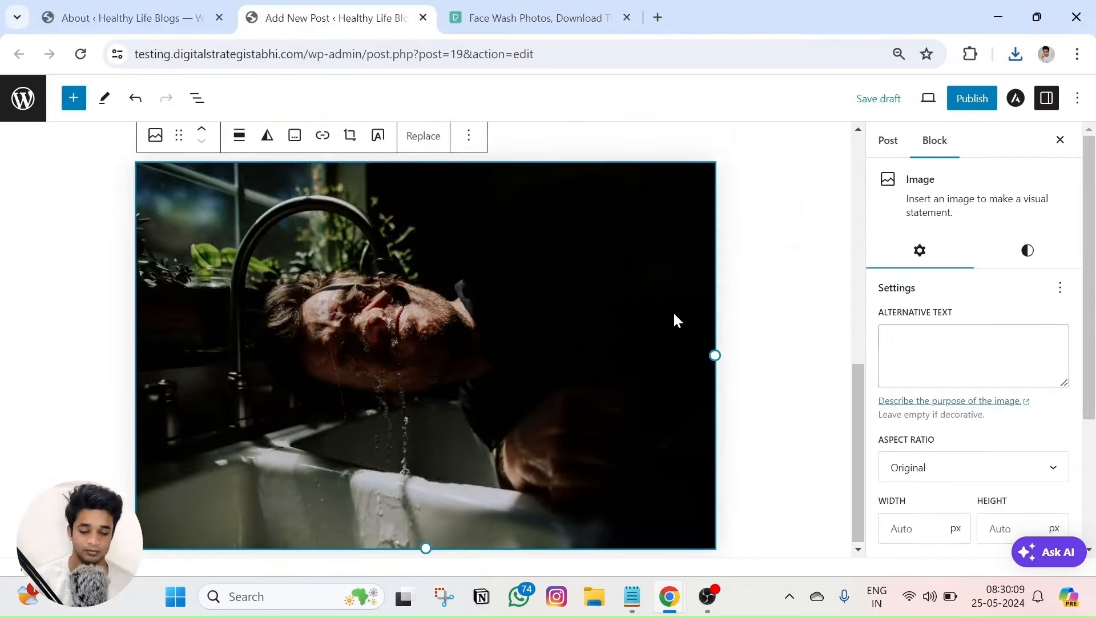
Set the aspect ratio of the face-wash image to Wide - 16:9
scroll(682, 302, up, 3)
click(360, 350)
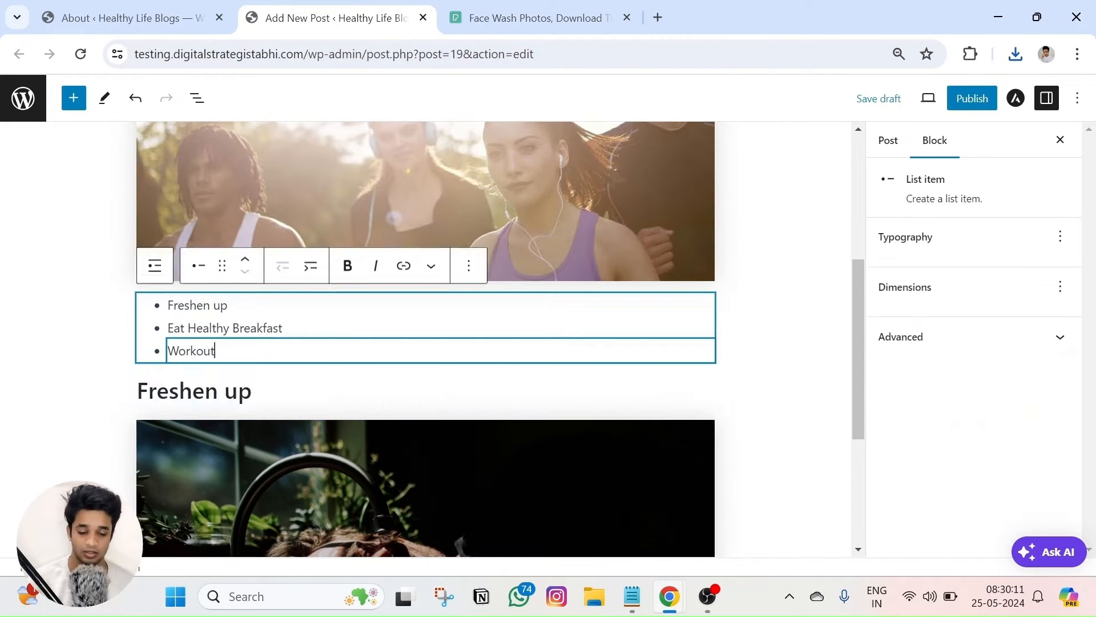
scroll(343, 260, down, 3)
click(537, 318)
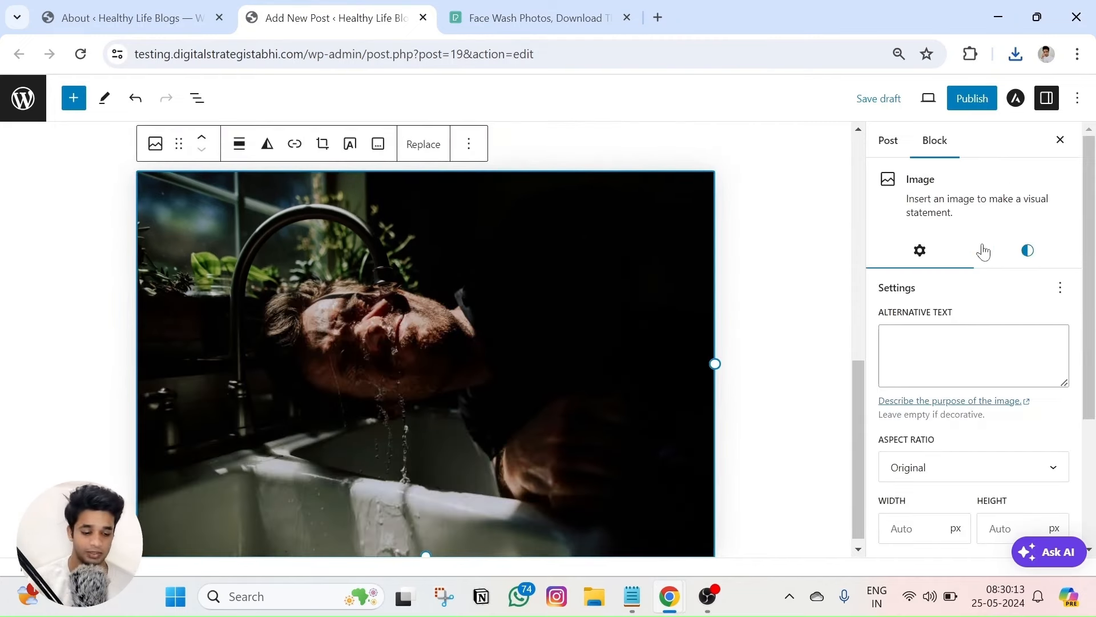
scroll(996, 287, down, 3)
click(941, 296)
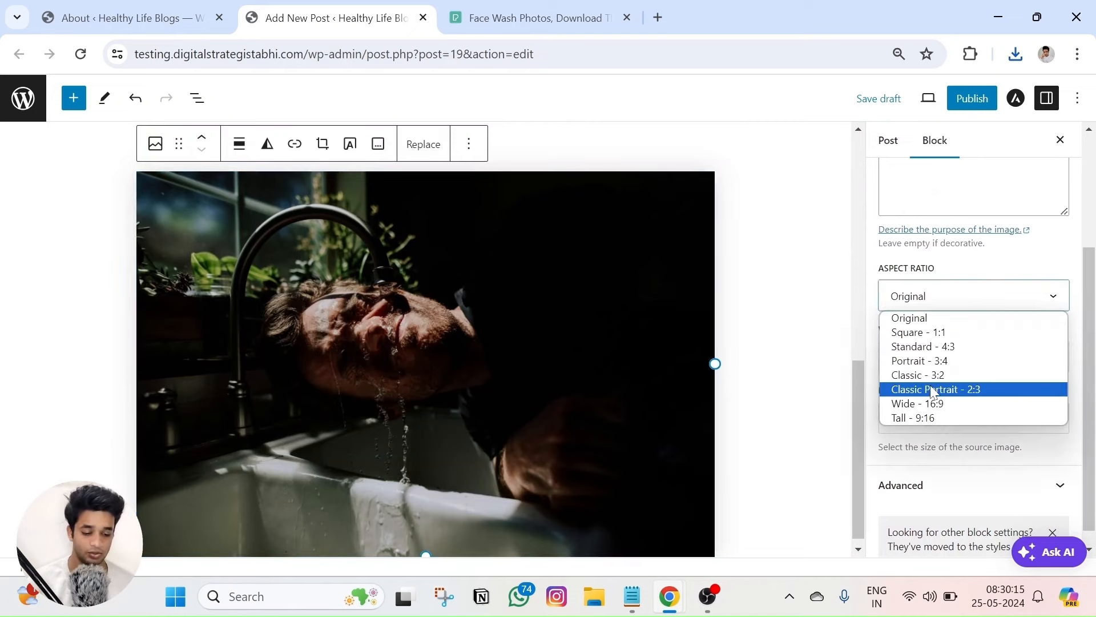
click(933, 403)
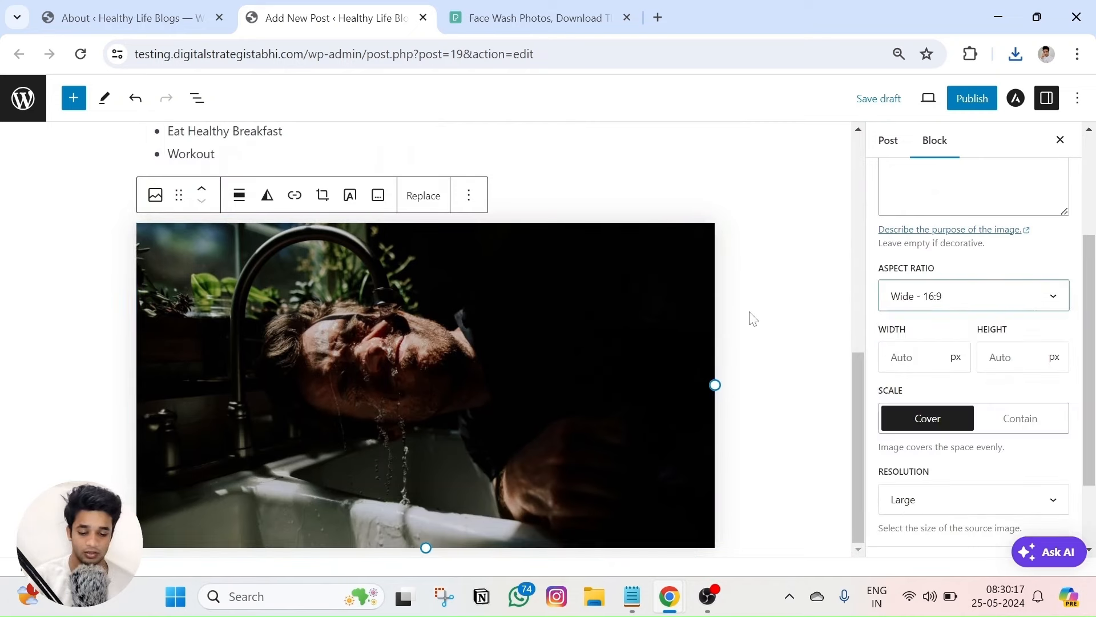
Add a paragraph block below the face-wash image and paste the copied "Freshen Up" text into it
key(alt+Tab)
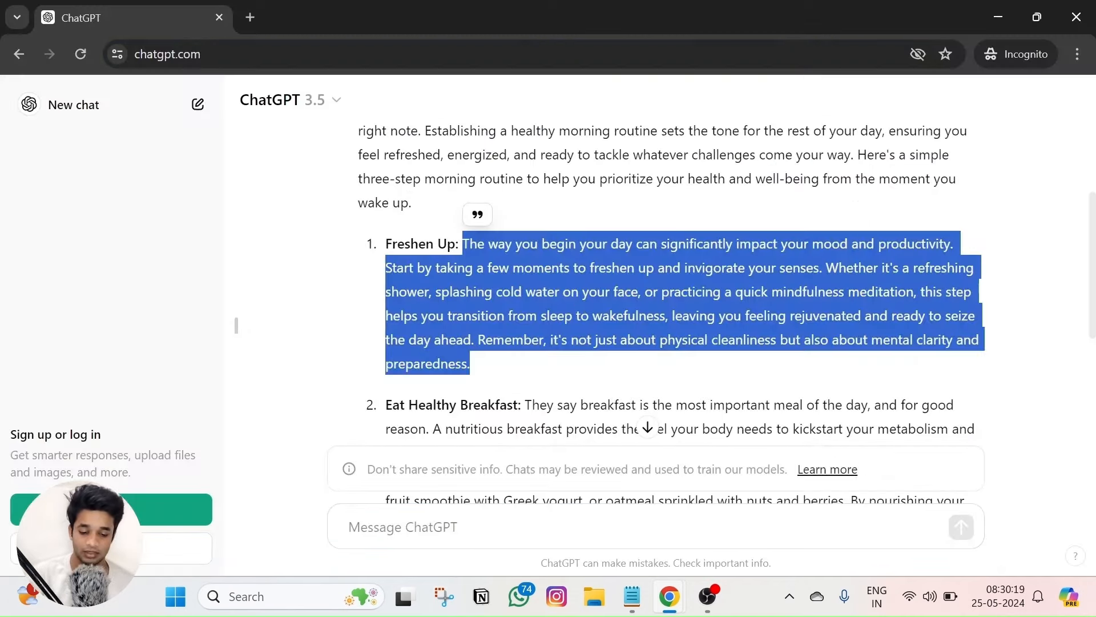
key(alt+Tab)
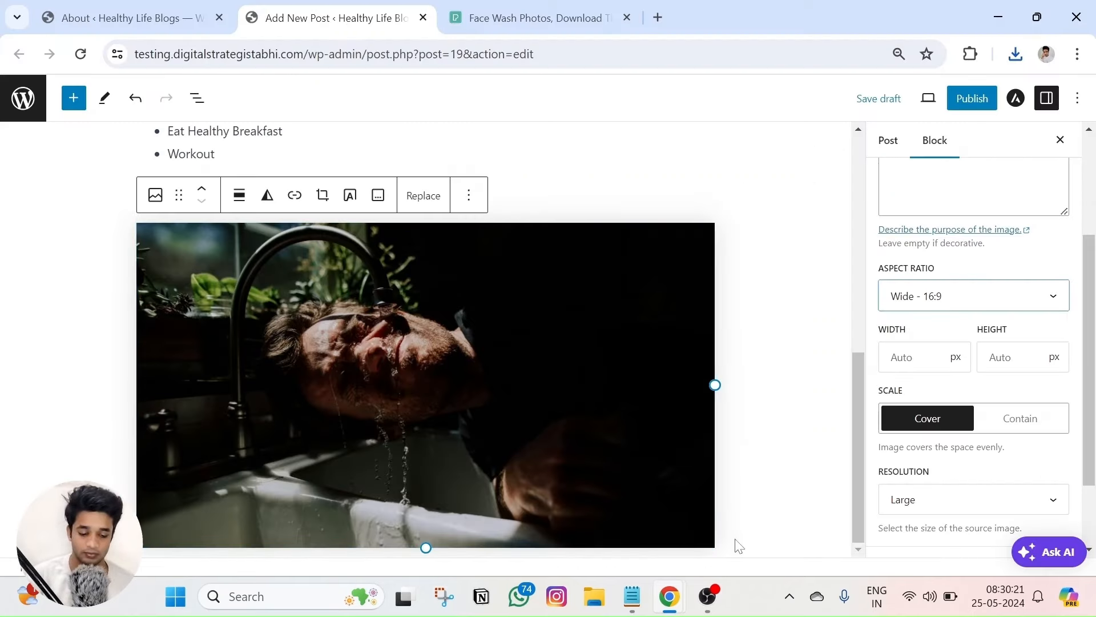
click(725, 514)
scroll(725, 512, down, 1)
click(705, 526)
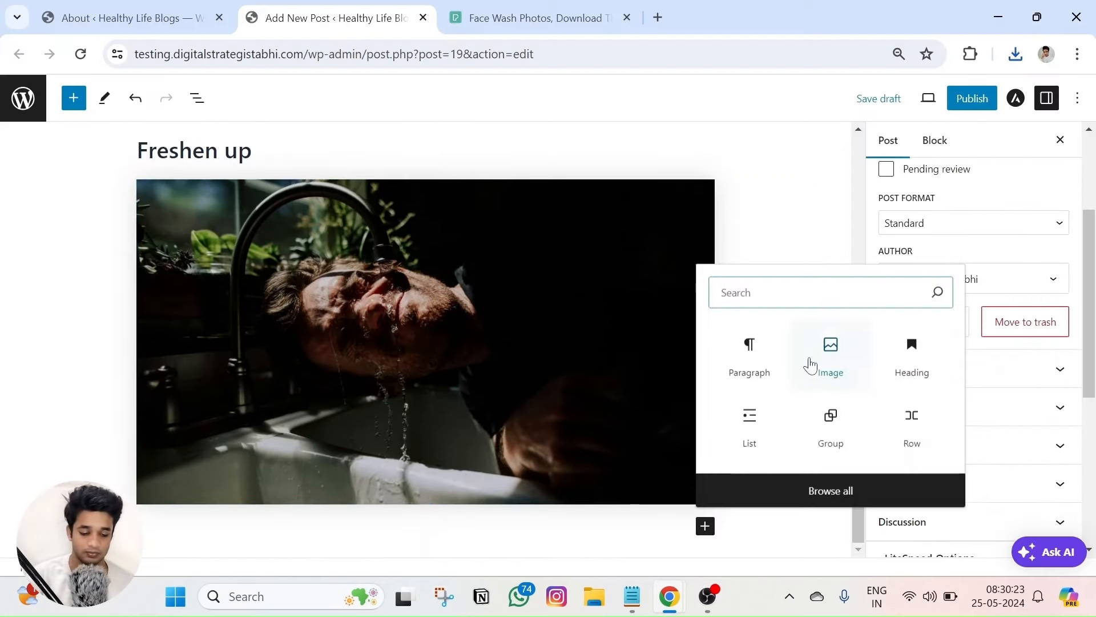
click(748, 359)
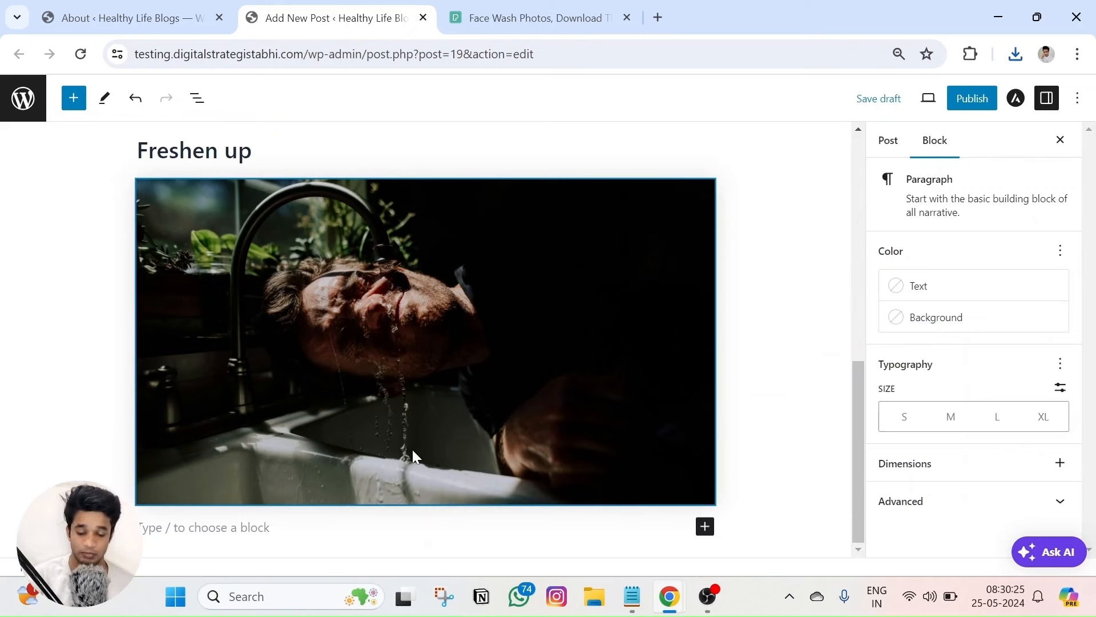
key(ctrl+v)
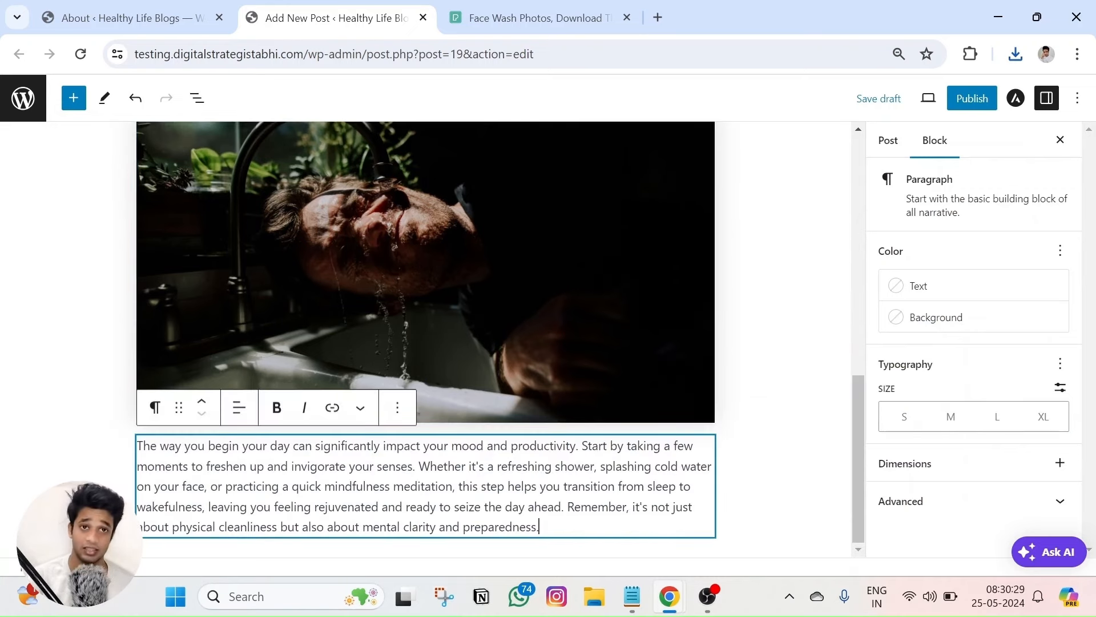
Compare the S, M and L text sizes on the "Freshen up" paragraph and set it to M
click(950, 418)
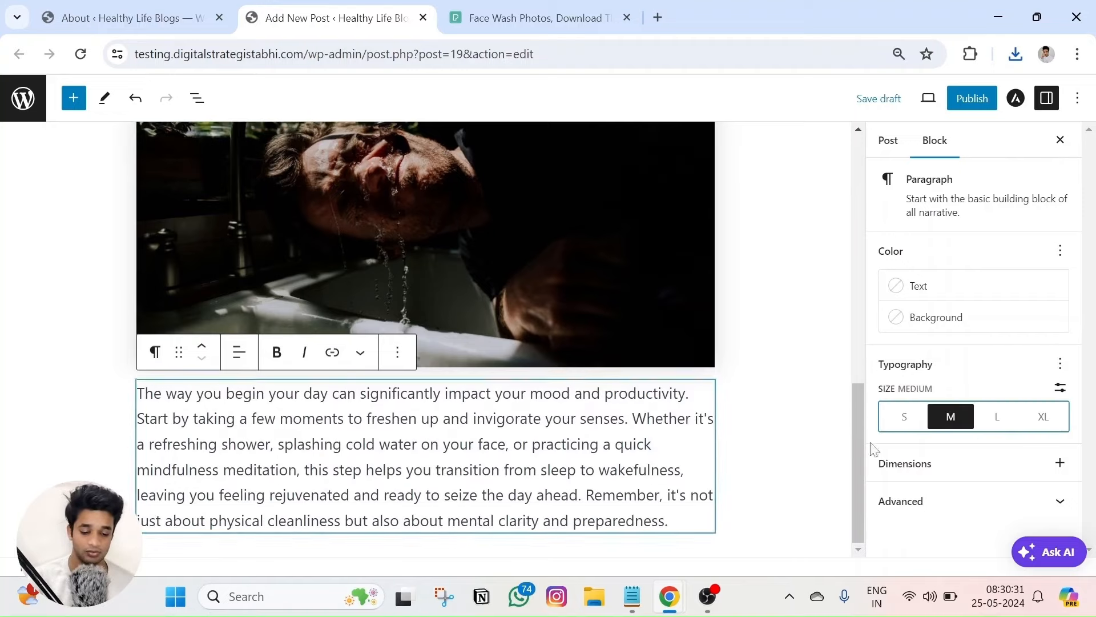
click(1001, 420)
click(948, 416)
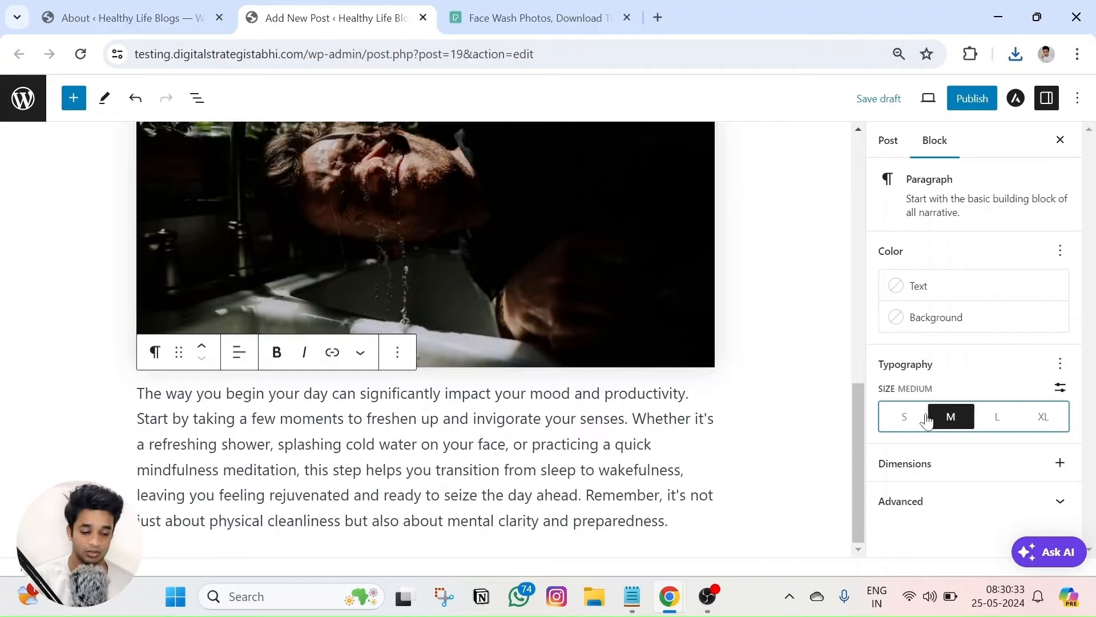
click(906, 418)
click(951, 417)
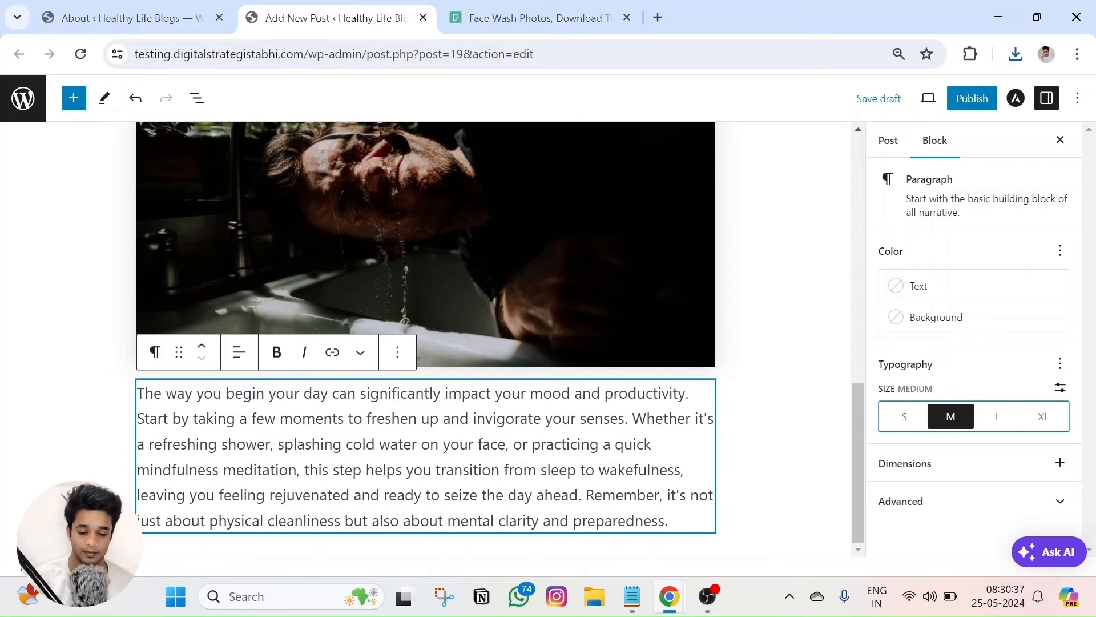
click(743, 520)
Reuse the second list item's text for a new H2 heading "Eat Healthy Breakfast" below the "Freshen up" paragraph
scroll(743, 520, up, 7)
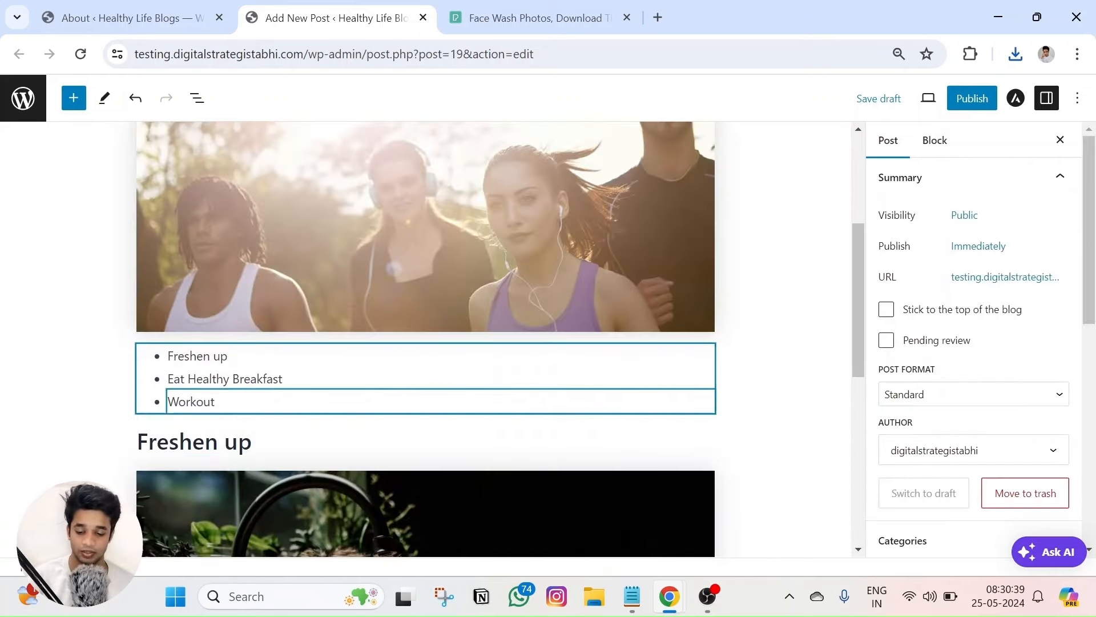
double_click(176, 379)
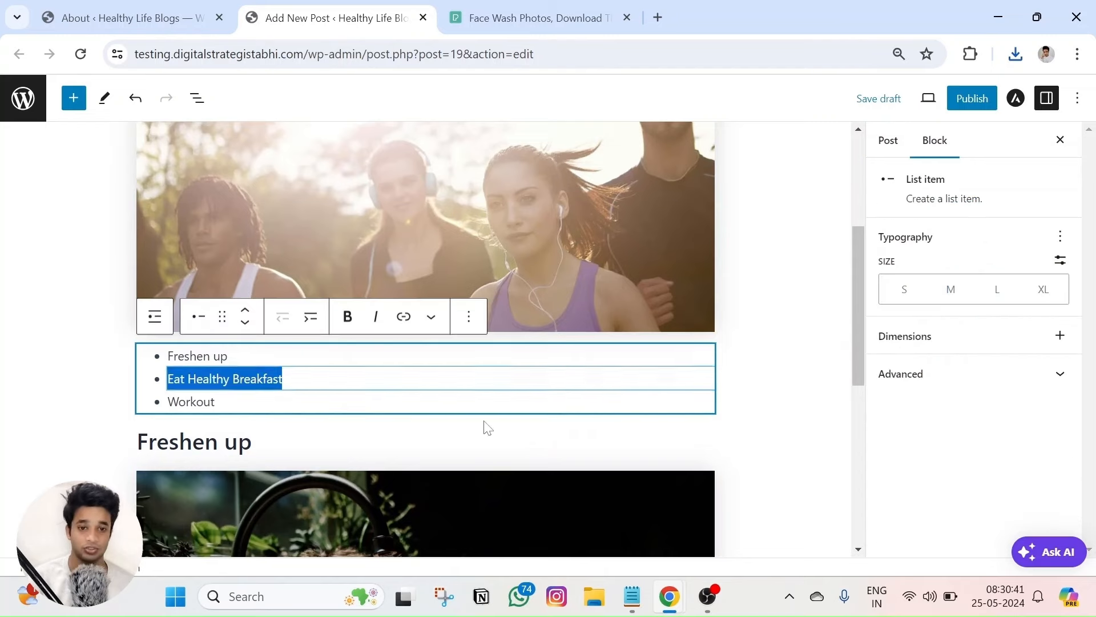
scroll(487, 427, down, 7)
click(686, 544)
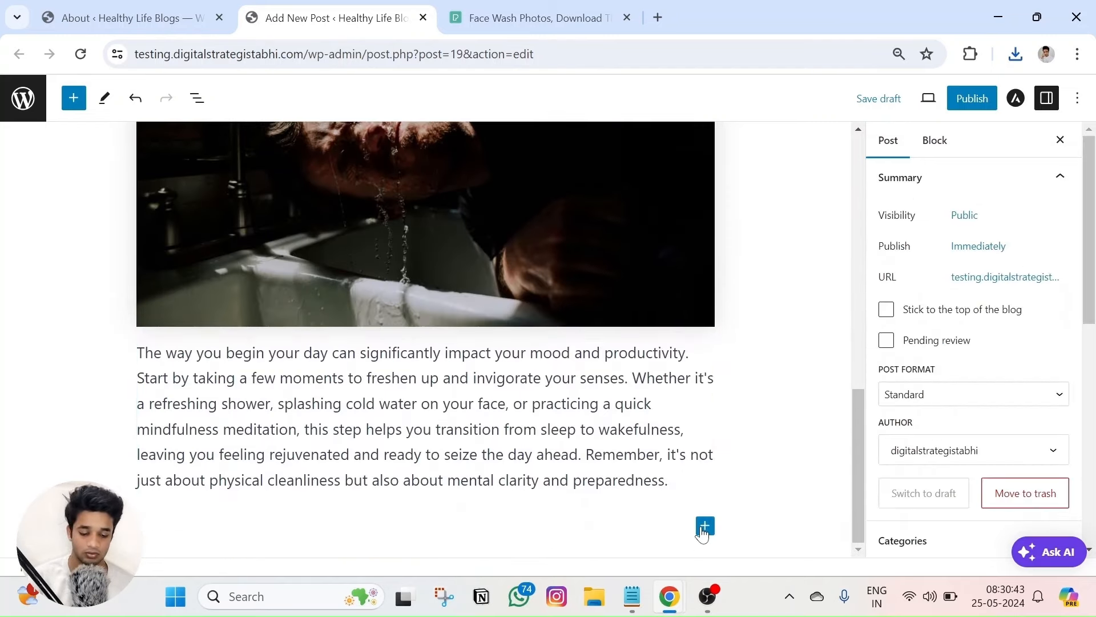
click(705, 526)
click(912, 356)
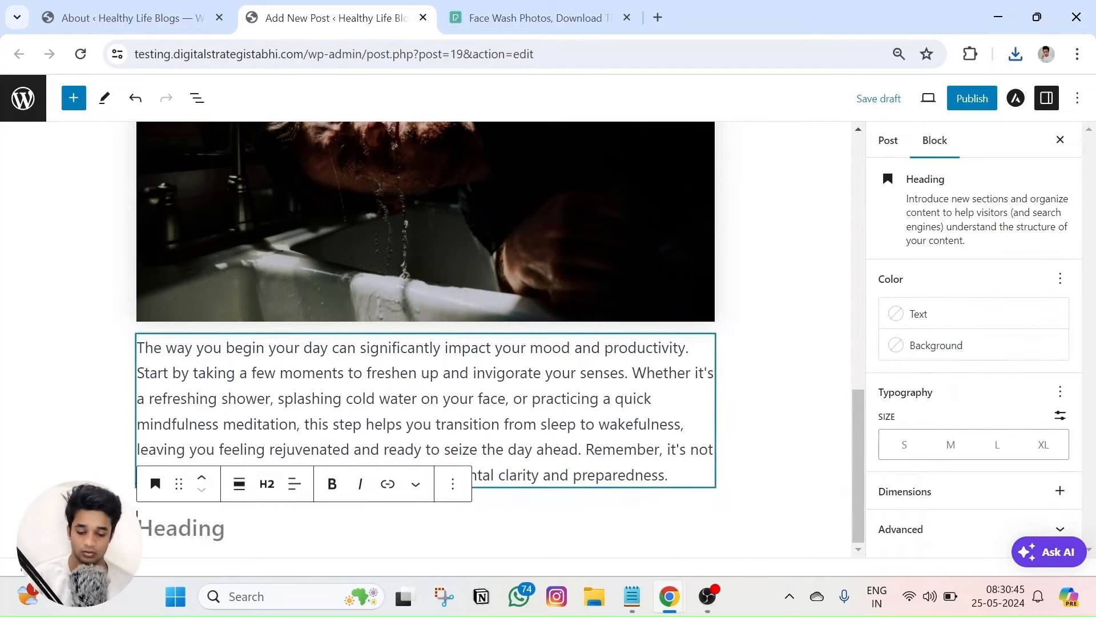
text(Eat Healthy Breakfast)
key(Return)
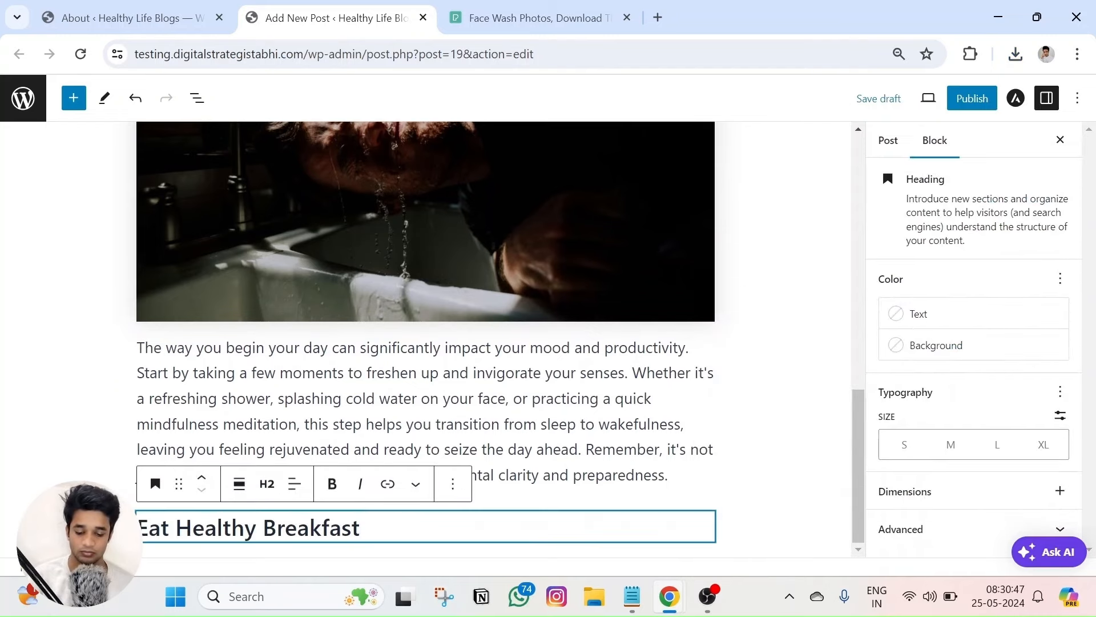
Insert an empty image block directly below the "Eat Healthy Breakfast" heading
key(Return)
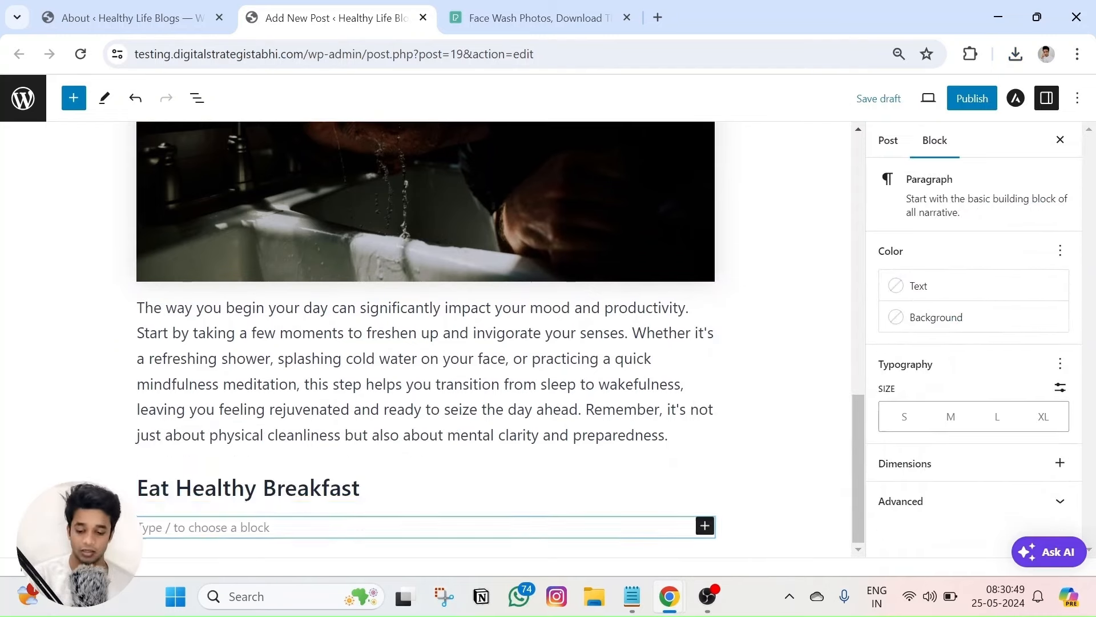
text(/)
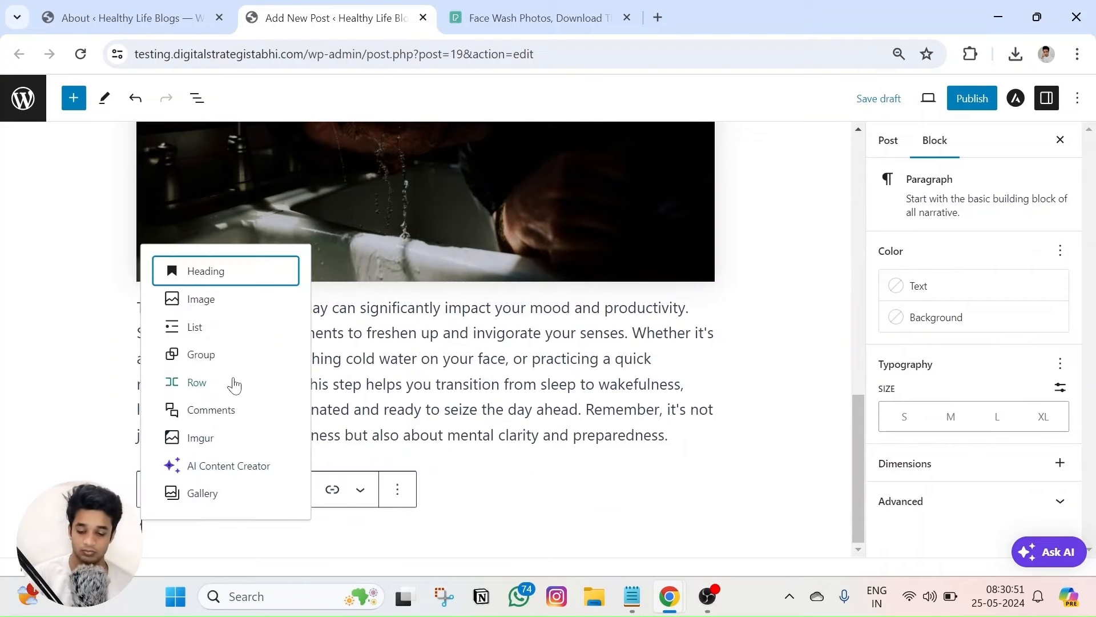
click(201, 299)
Search Pexels for landscape "Morning Meal" photos, download the breakfast plate with coffee, and return to the empty image block in the post
click(531, 18)
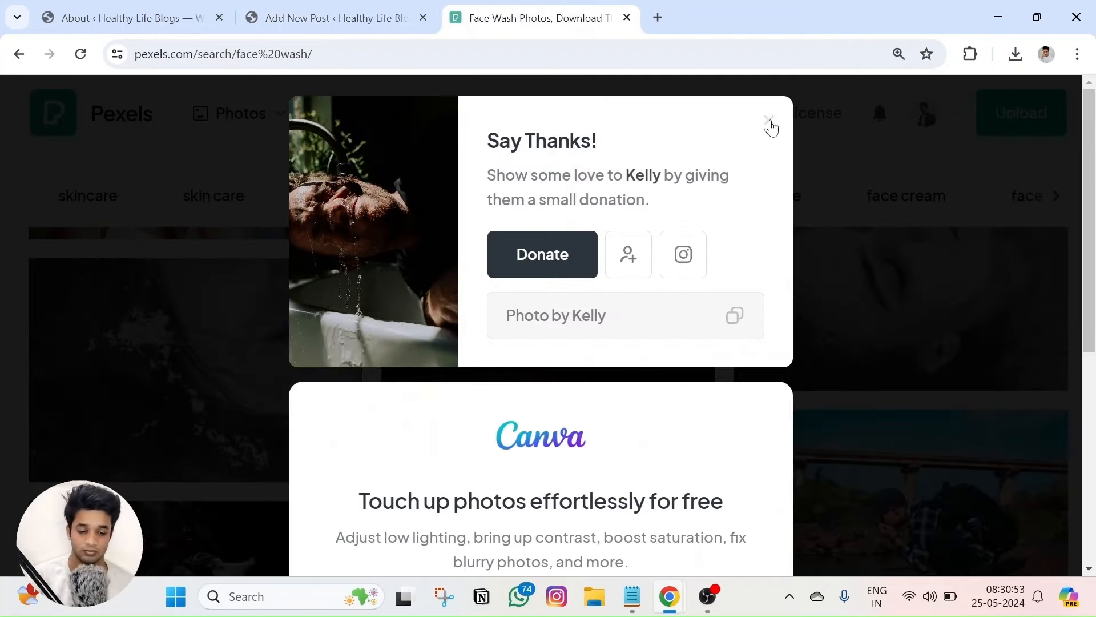
click(769, 121)
click(360, 113)
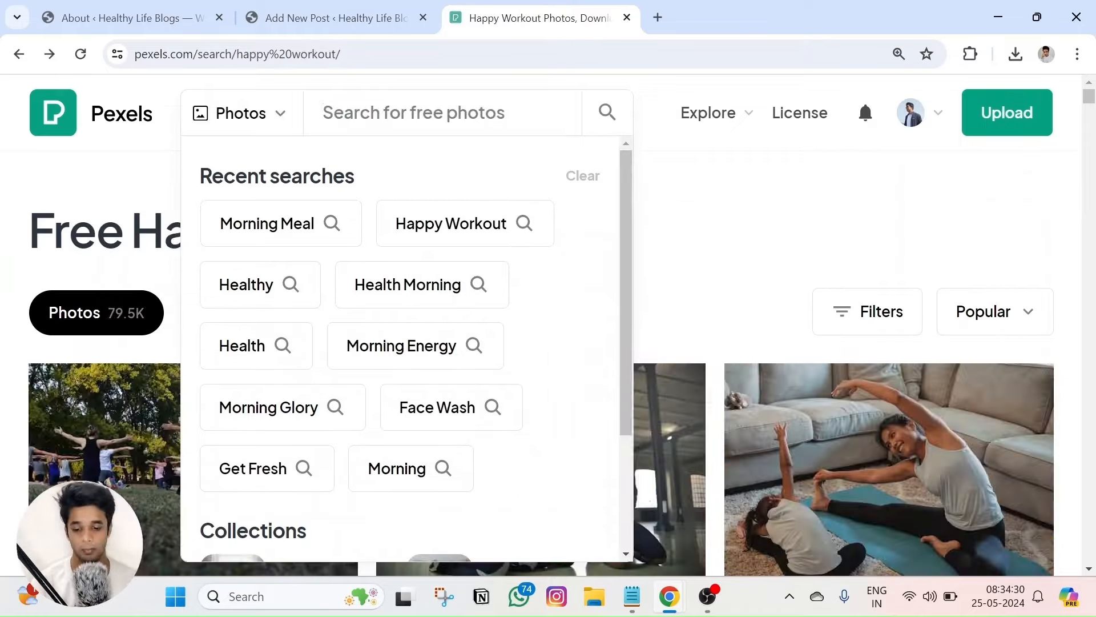
click(269, 222)
scroll(163, 248, down, 3)
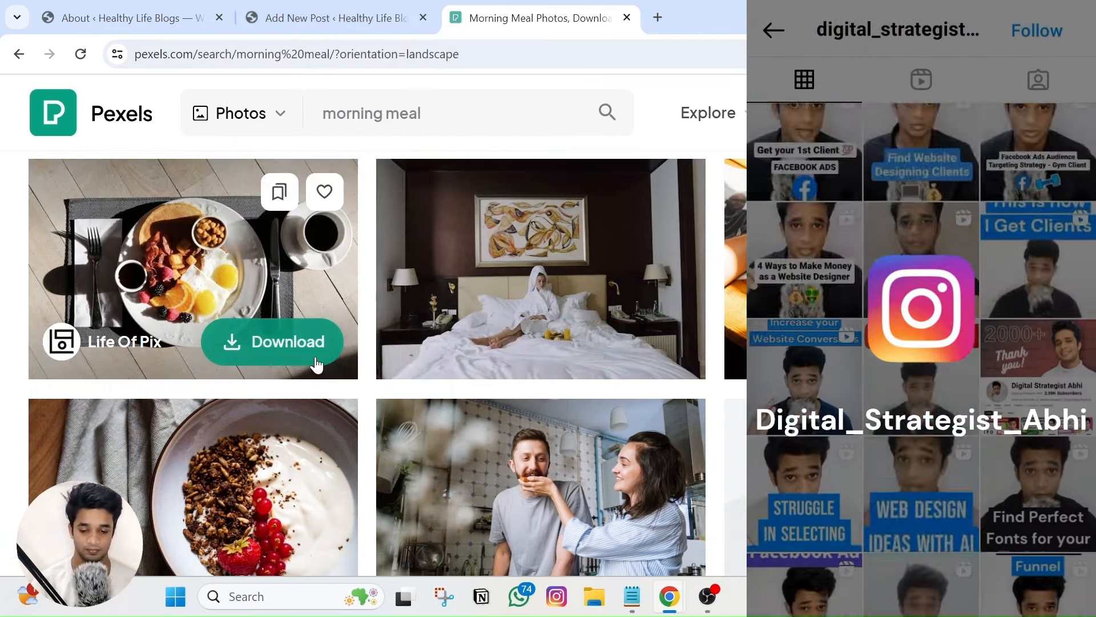
click(274, 341)
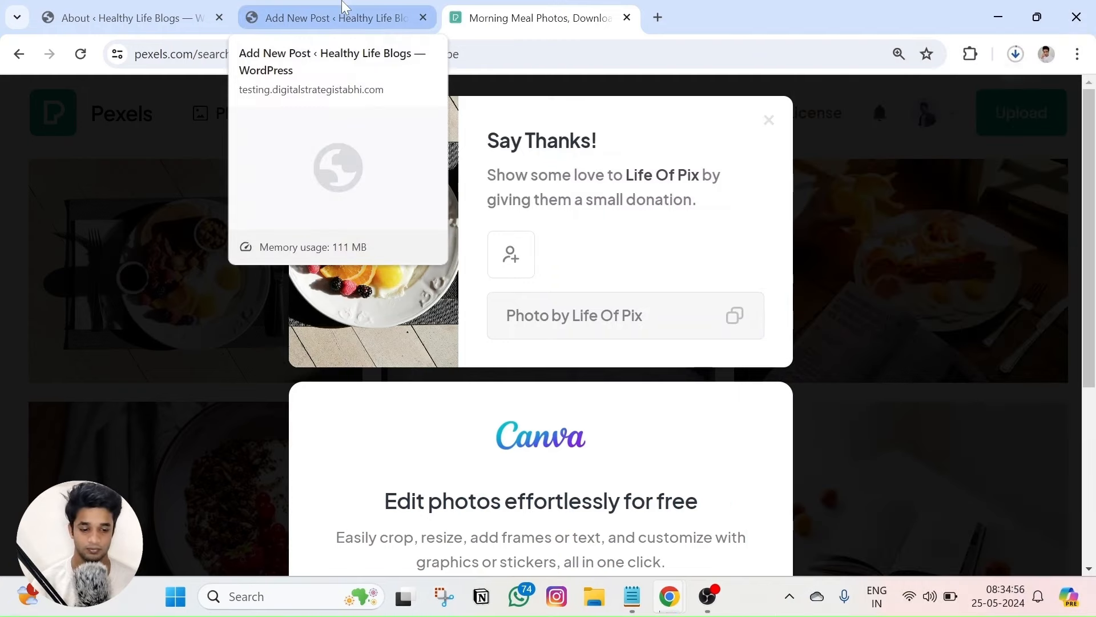
click(345, 8)
scroll(366, 354, down, 1)
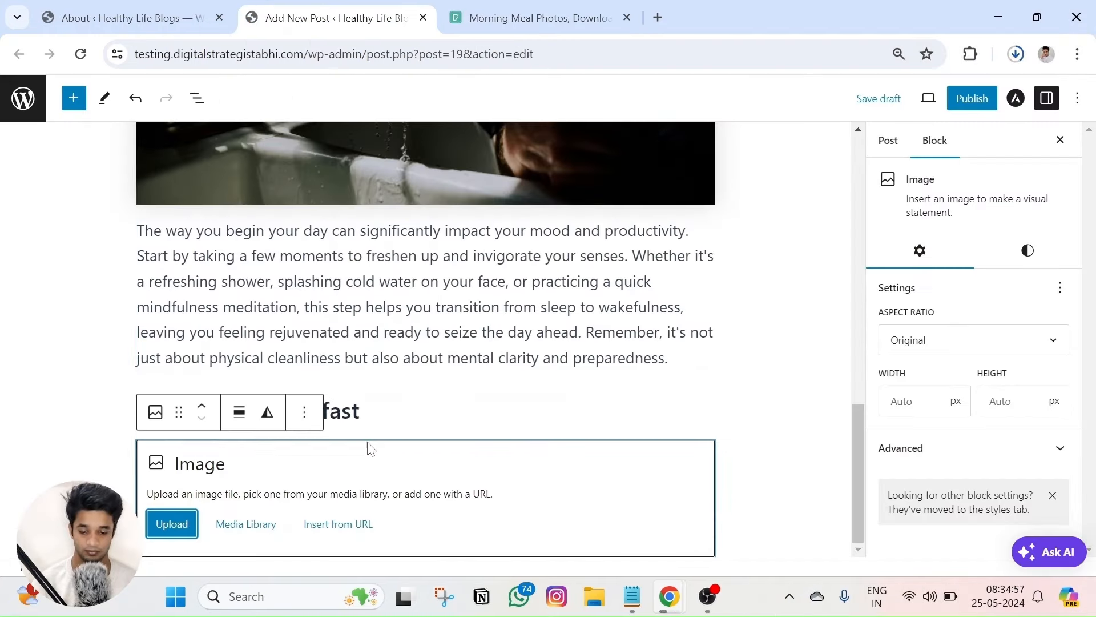
Upload the downloaded pexels-life-of-pix-101533 photo into the empty image block under "Eat Healthy Breakfast"
click(172, 523)
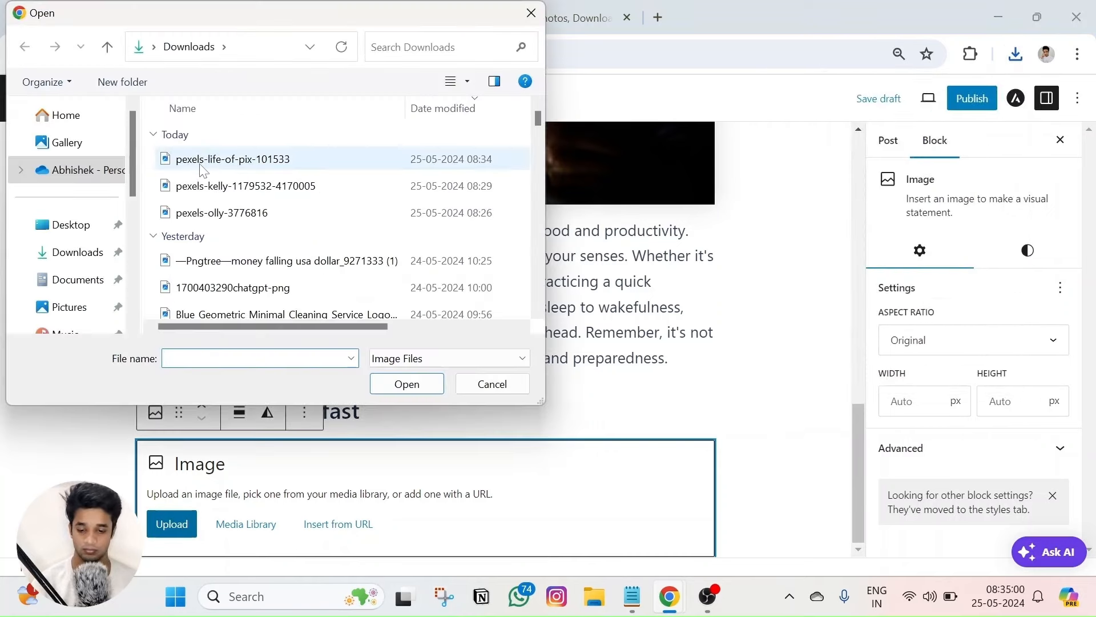
click(206, 162)
click(392, 393)
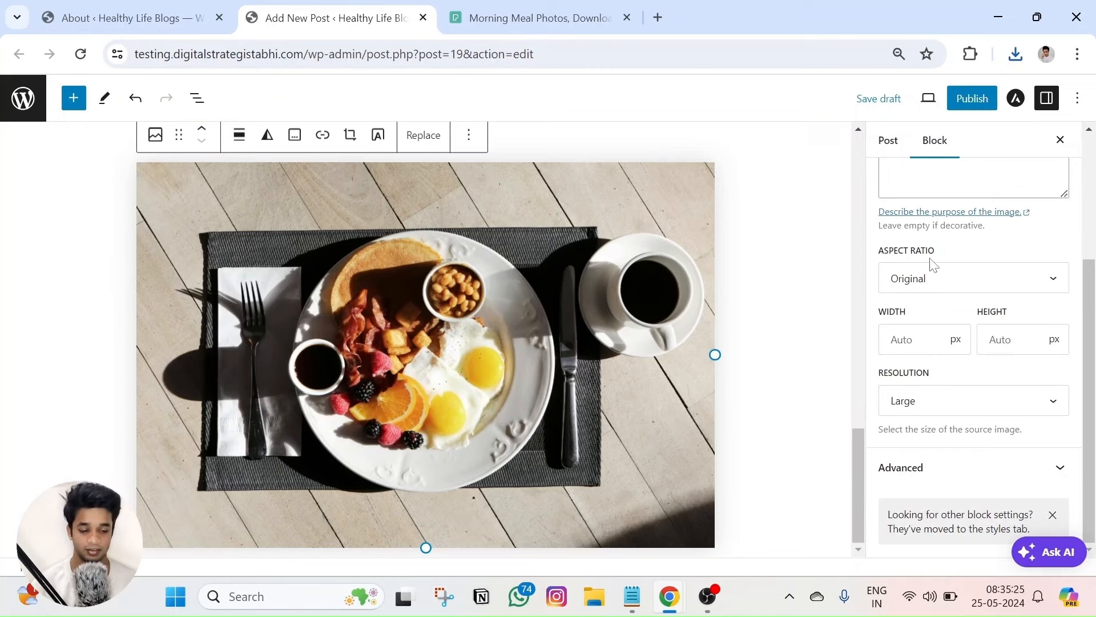
Set the breakfast image's aspect ratio to Wide - 16:9 and its resolution to Full Size
click(933, 268)
click(940, 385)
scroll(936, 371, down, 1)
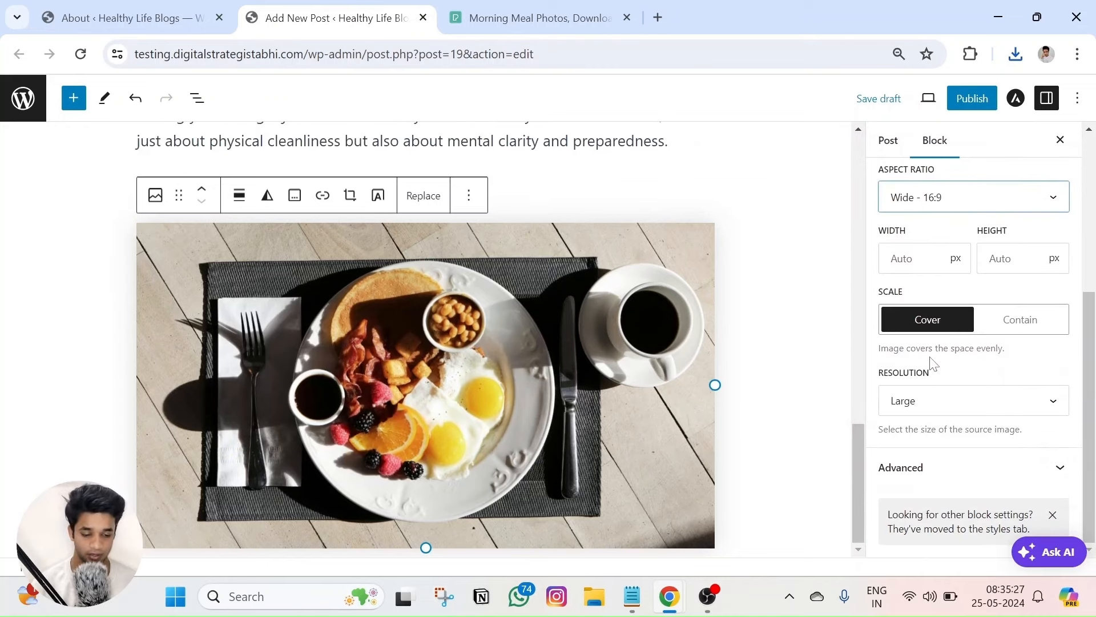
click(928, 408)
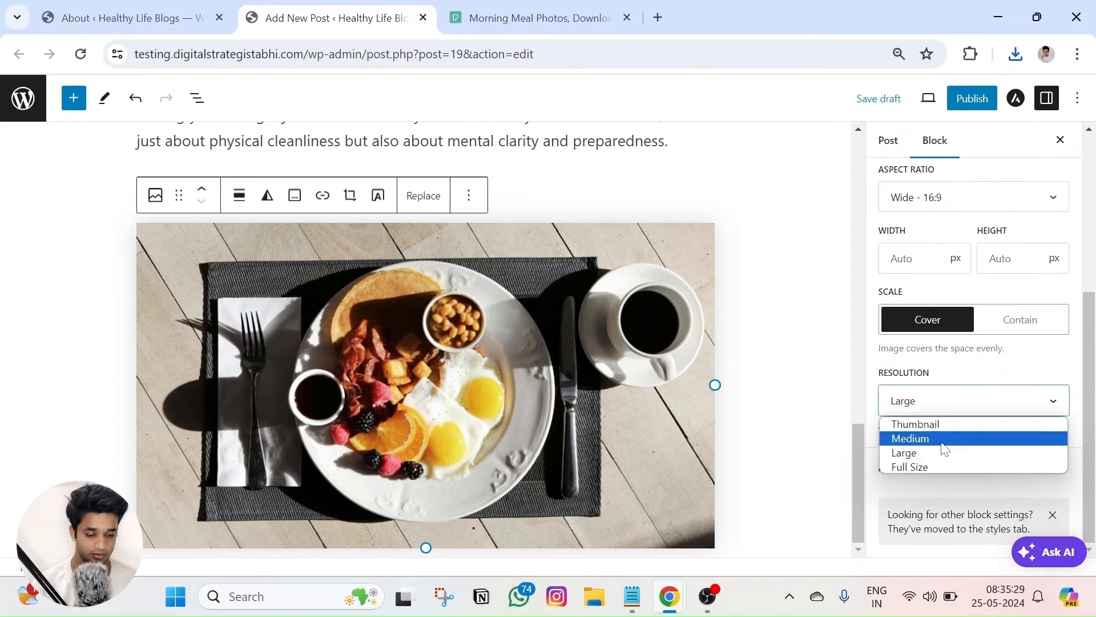
click(937, 465)
Try the Thumbnail resolution on the "Freshen up" image, and set it to Full Size
scroll(611, 348, up, 5)
scroll(687, 327, up, 3)
click(687, 328)
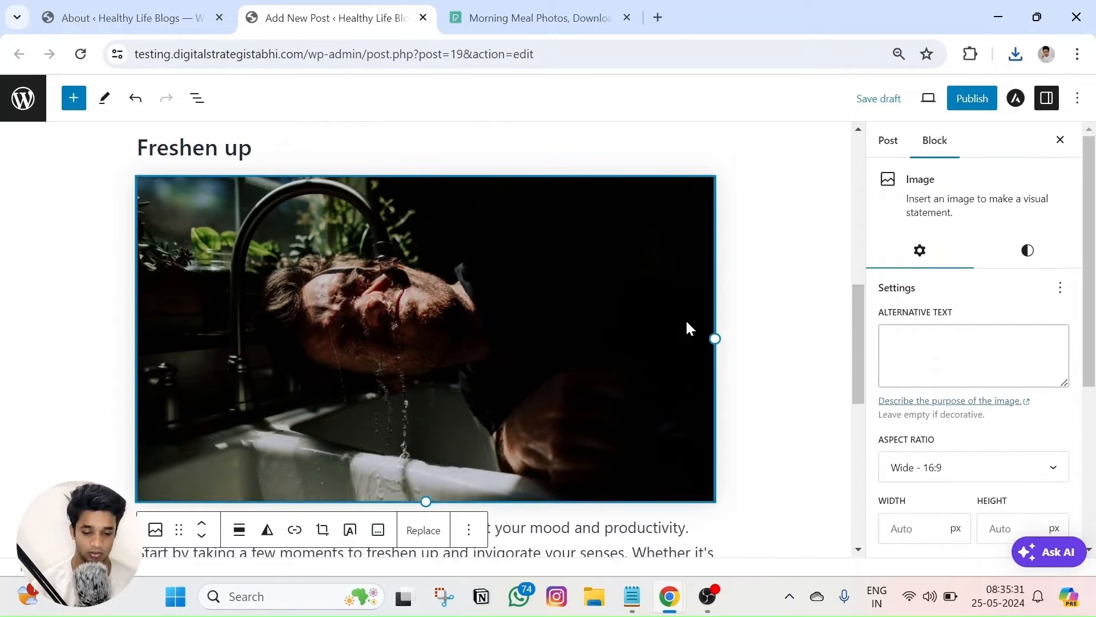
scroll(934, 379, down, 5)
click(930, 400)
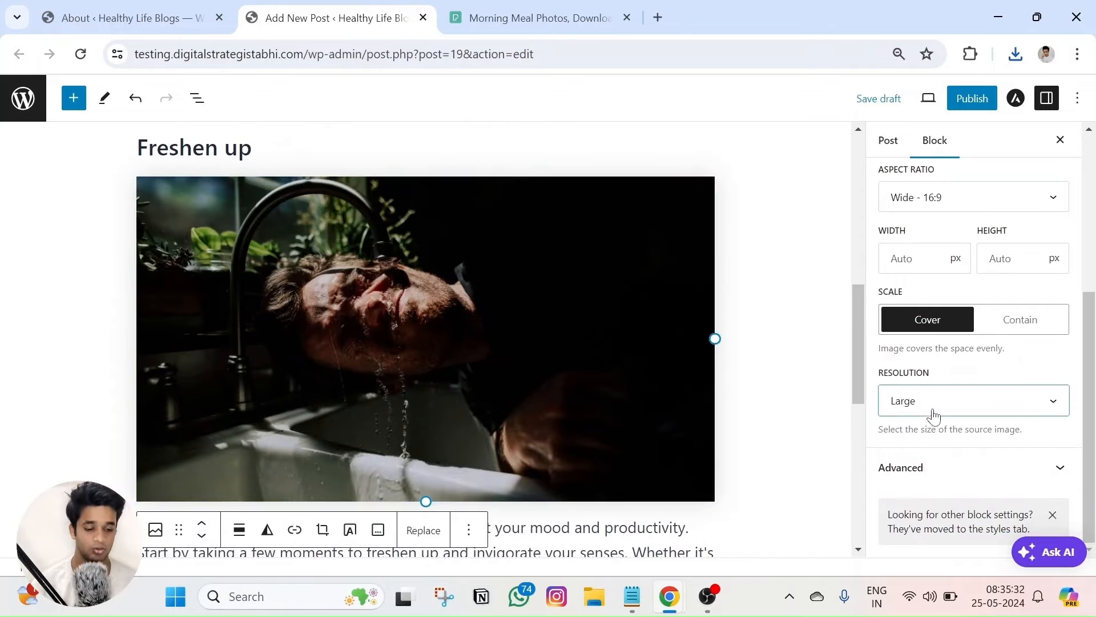
click(932, 402)
click(911, 422)
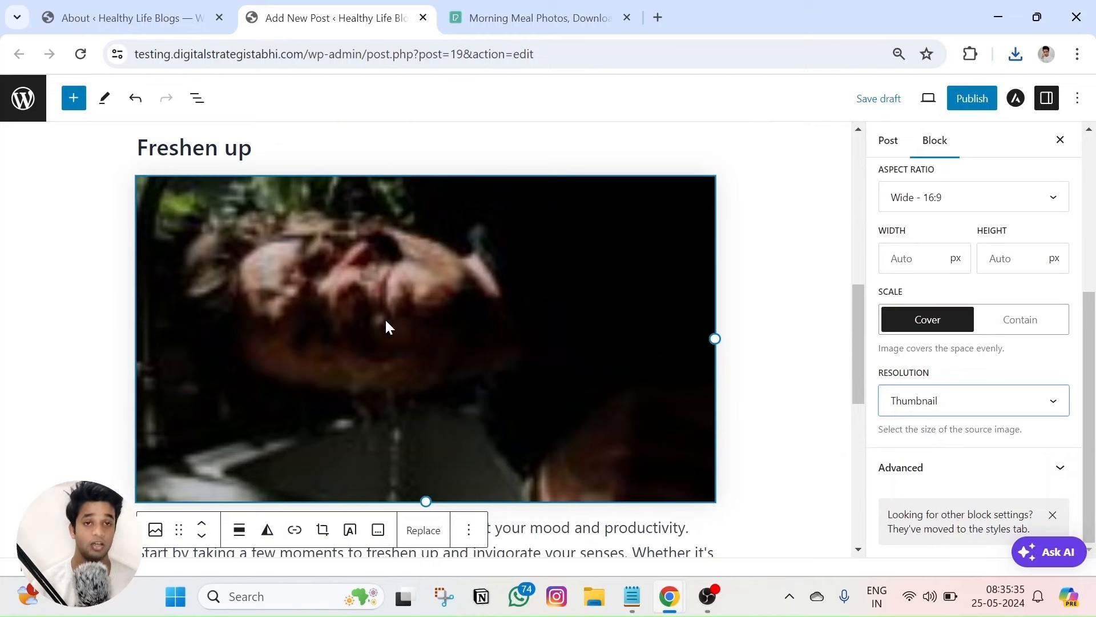
click(931, 401)
click(910, 466)
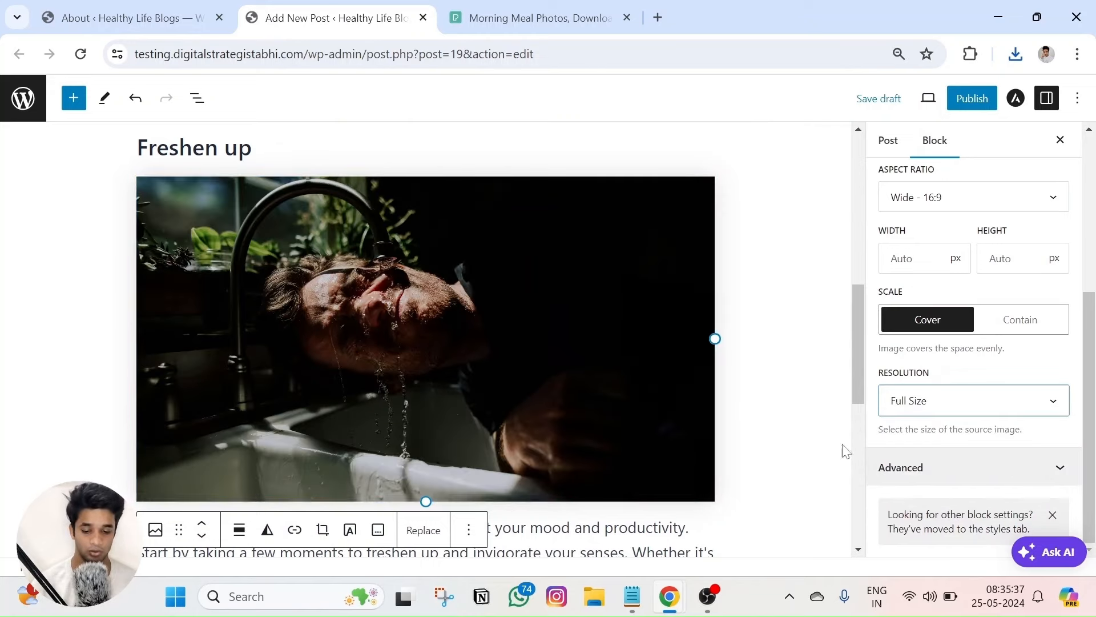
Set the resolution of the group image below the post title to Full Size
scroll(601, 357, up, 10)
click(568, 350)
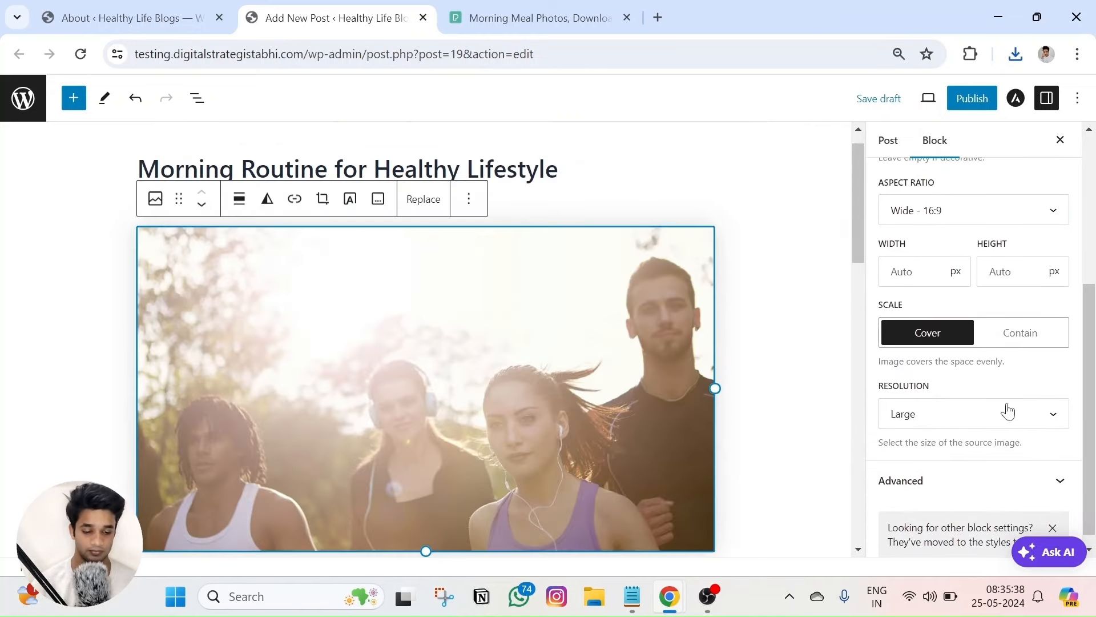
click(939, 425)
click(912, 479)
scroll(425, 343, down, 5)
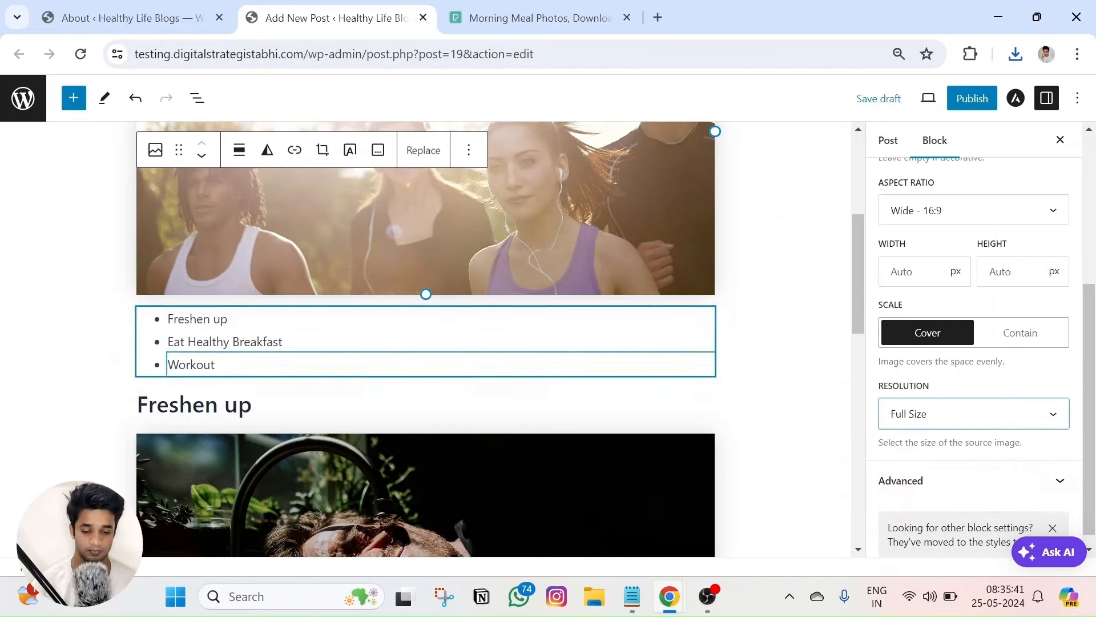
scroll(591, 385, up, 5)
Copy the "Eat Healthy Breakfast" body text from the ChatGPT article and return to the WordPress post
scroll(591, 386, down, 15)
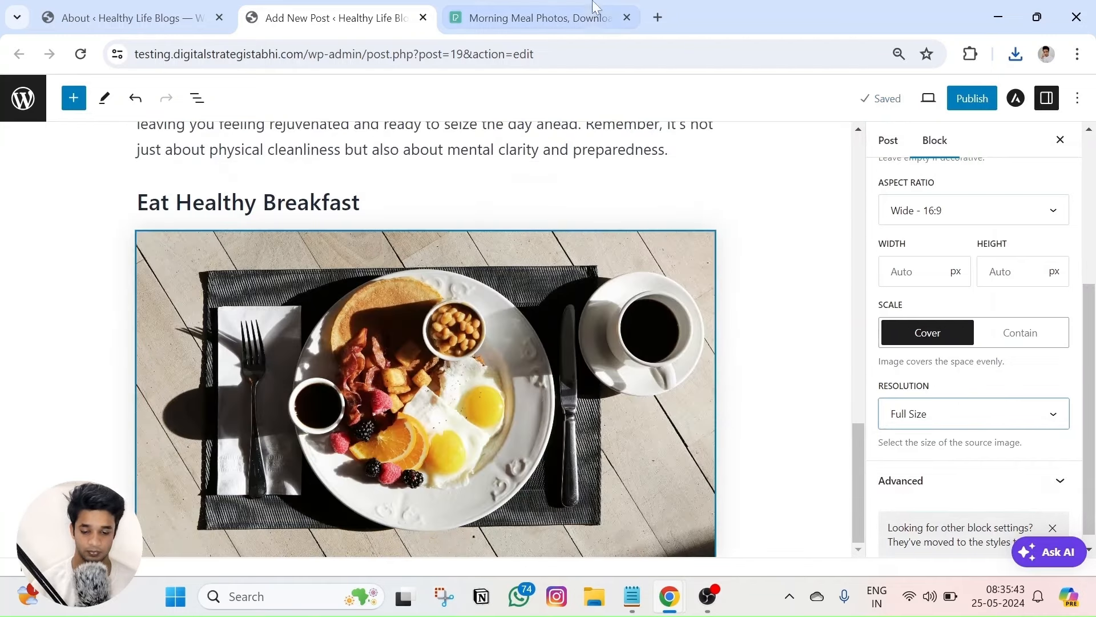
mouse_move(671, 605)
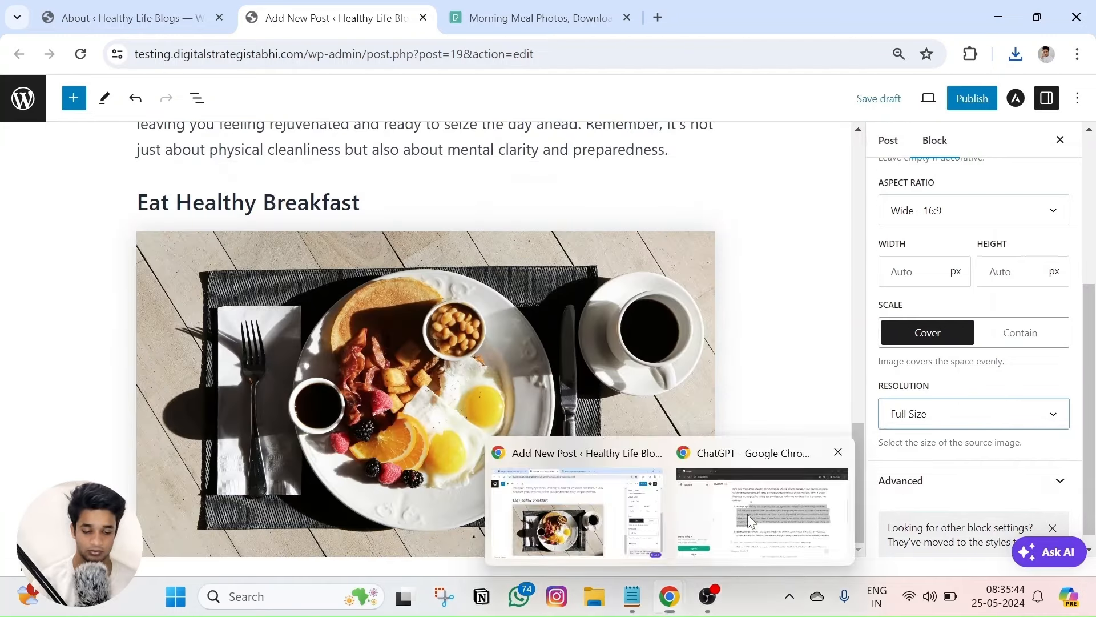
click(748, 514)
scroll(491, 422, down, 3)
drag(525, 233, 610, 377)
key(ctrl+c)
key(alt+Tab)
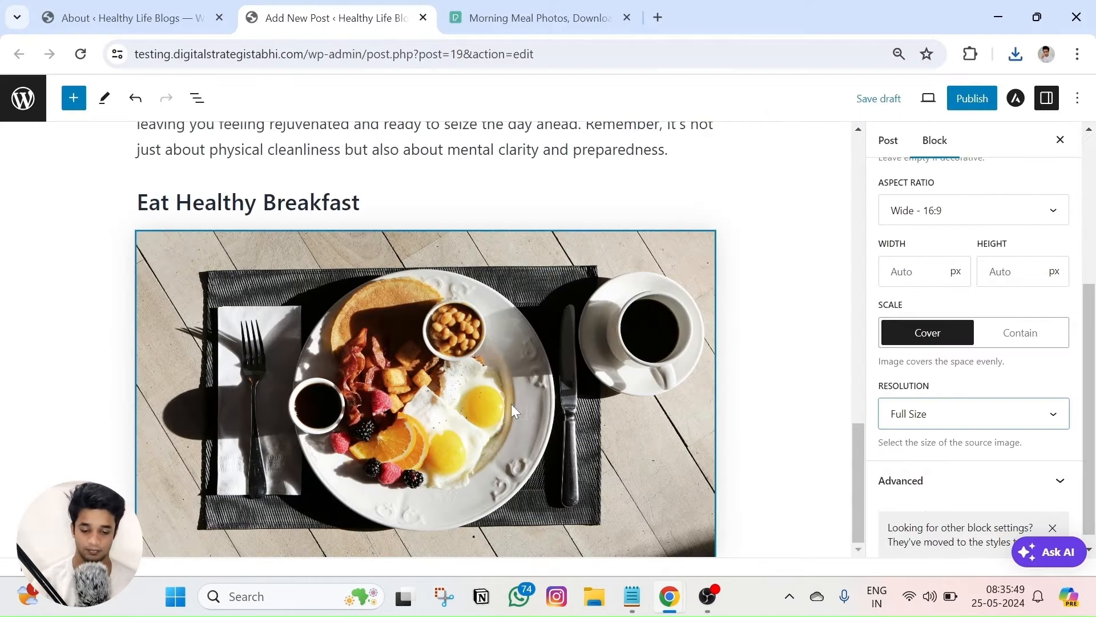
Add a paragraph with the copied breakfast text below the breakfast image and set its text size to M
click(733, 543)
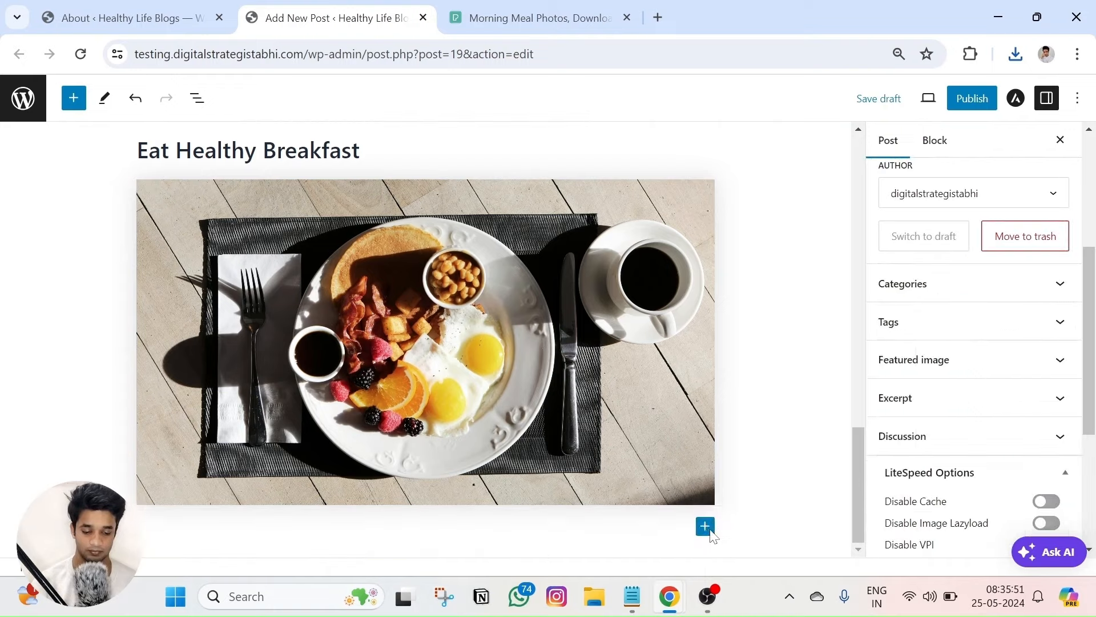
click(705, 526)
click(765, 365)
key(ctrl+v)
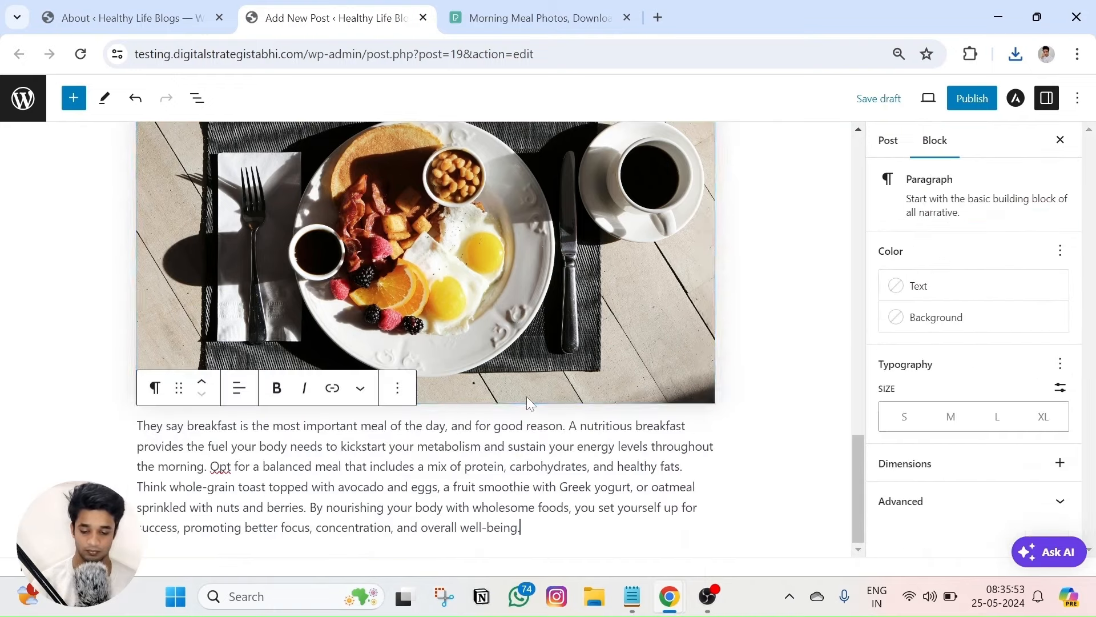
click(950, 417)
scroll(426, 343, up, 5)
scroll(425, 343, down, 6)
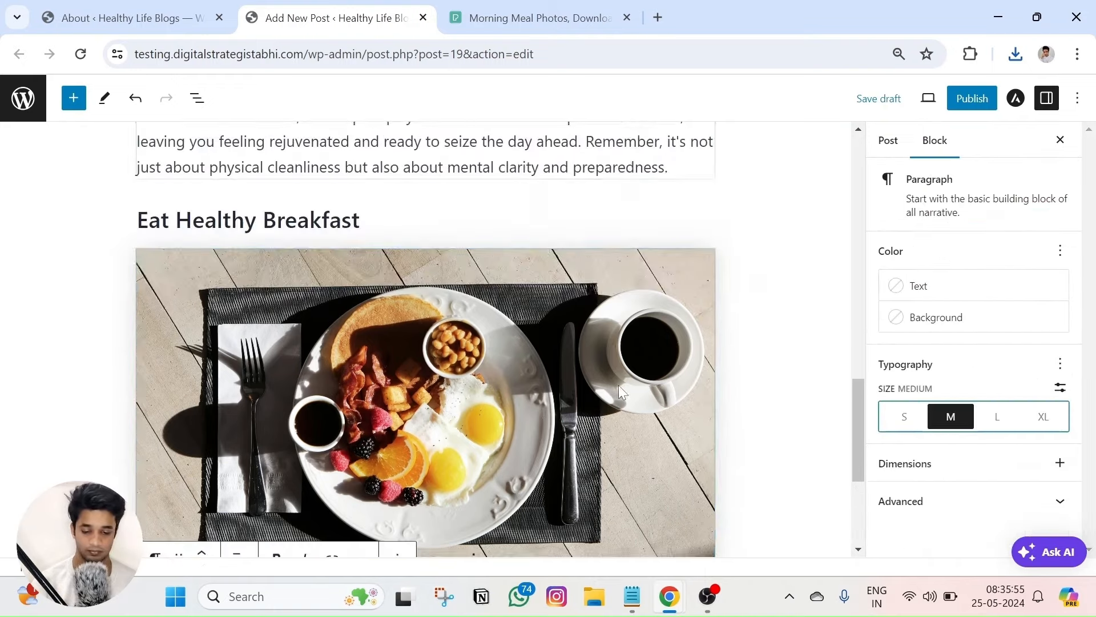
Copy the "Workout" title from the ChatGPT article into a new H2 heading below the breakfast paragraph
key(alt+Tab)
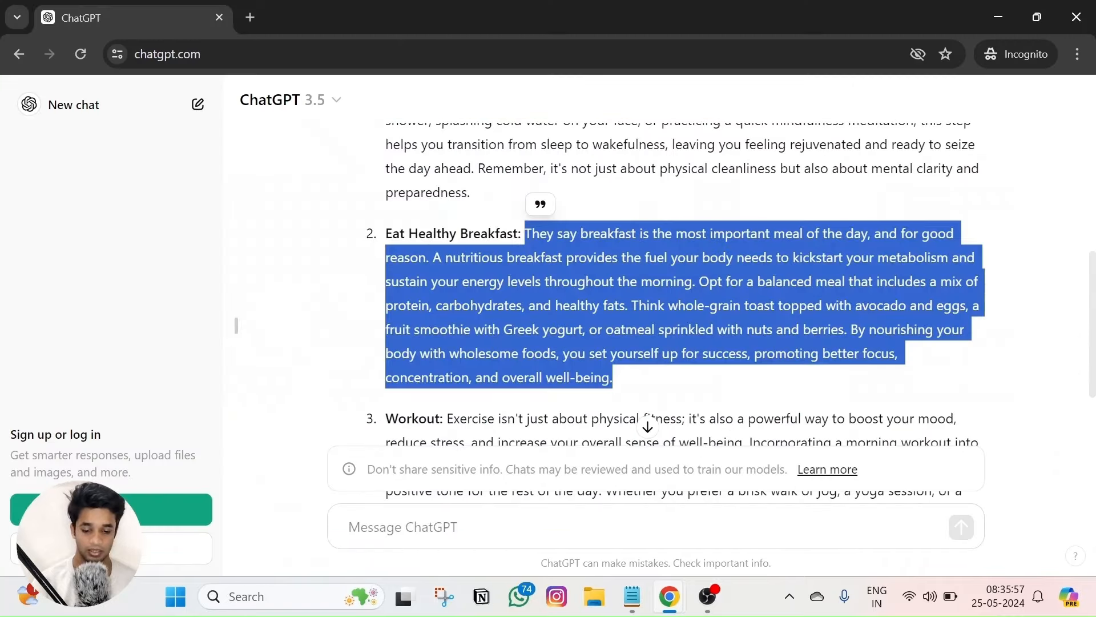
double_click(412, 418)
key(ctrl+c)
key(alt+Tab)
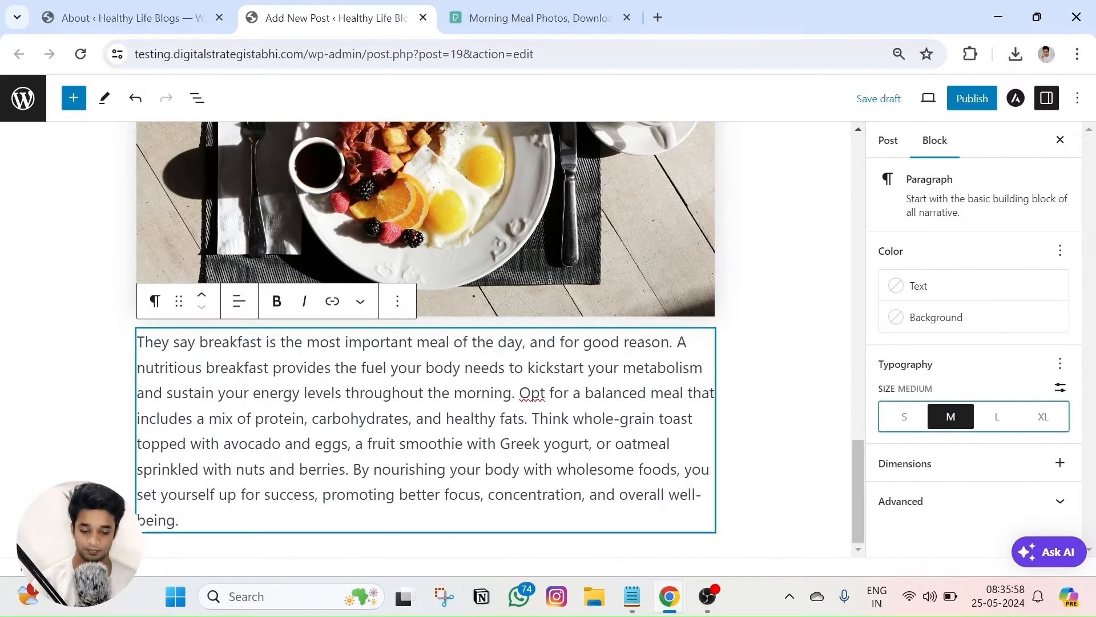
click(710, 545)
scroll(710, 539, down, 1)
click(706, 526)
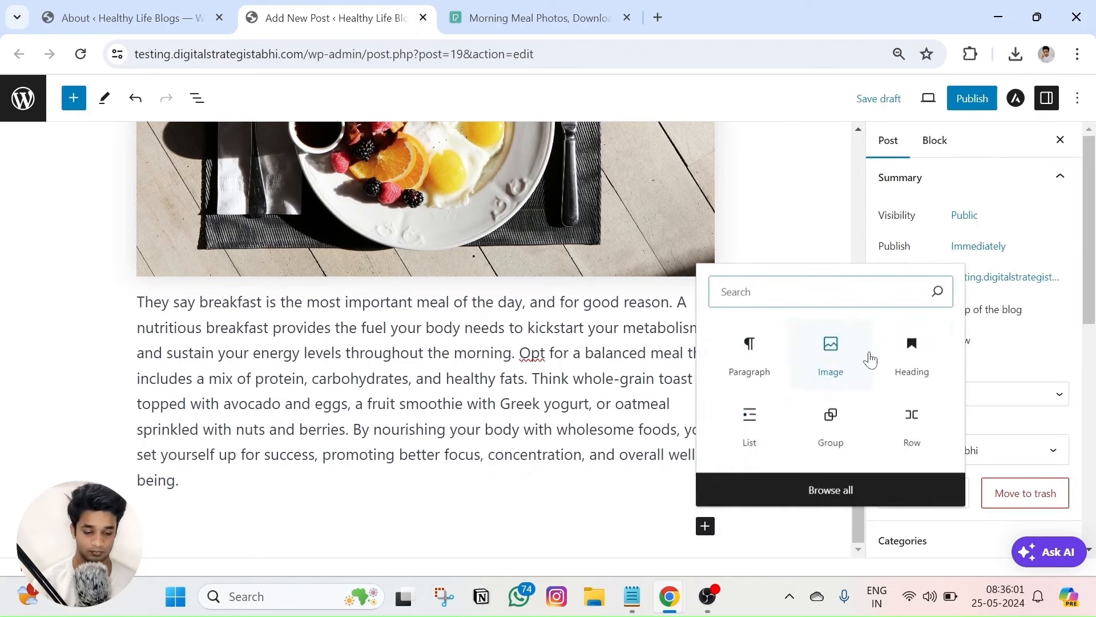
click(912, 357)
key(ctrl+v)
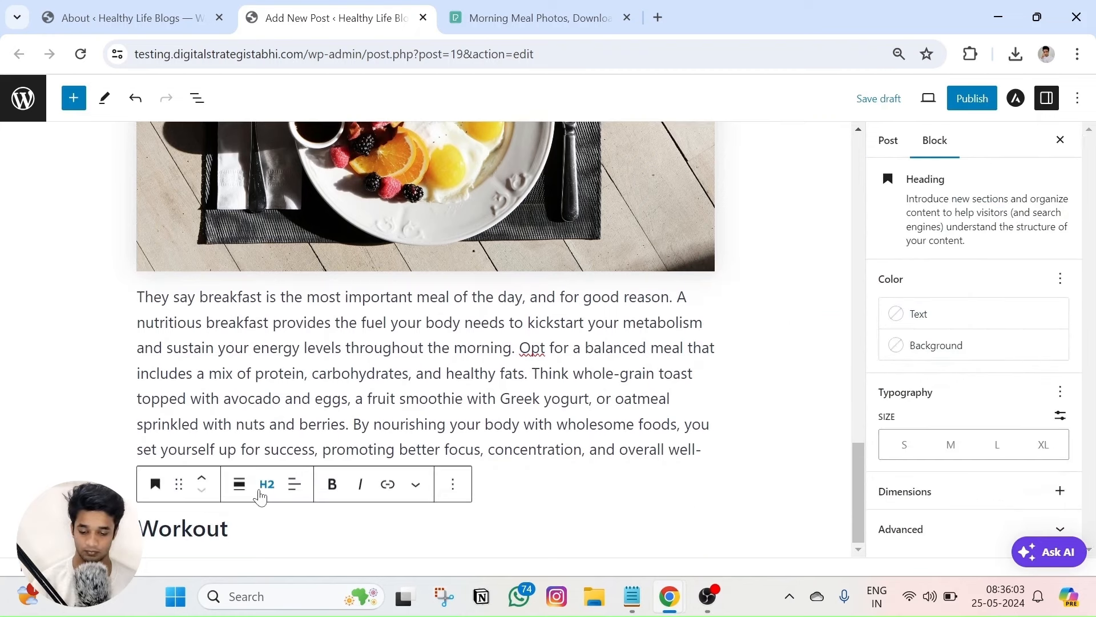
Search Pexels for landscape "morning workout" photos and download the one of the man planking outdoors
click(526, 18)
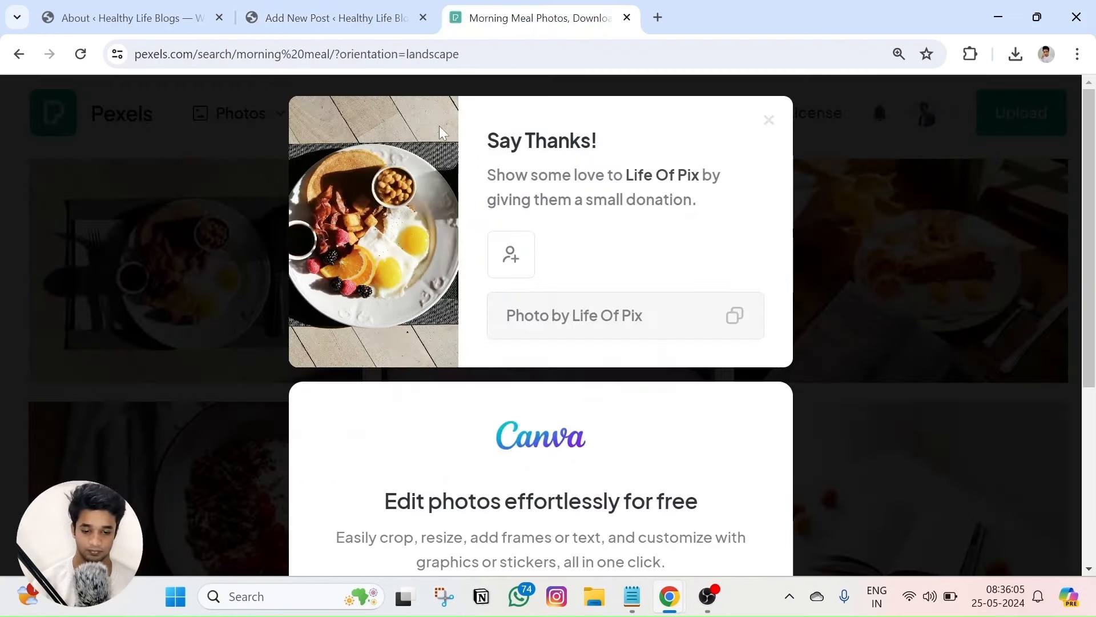
click(769, 119)
scroll(764, 127, up, 5)
click(371, 113)
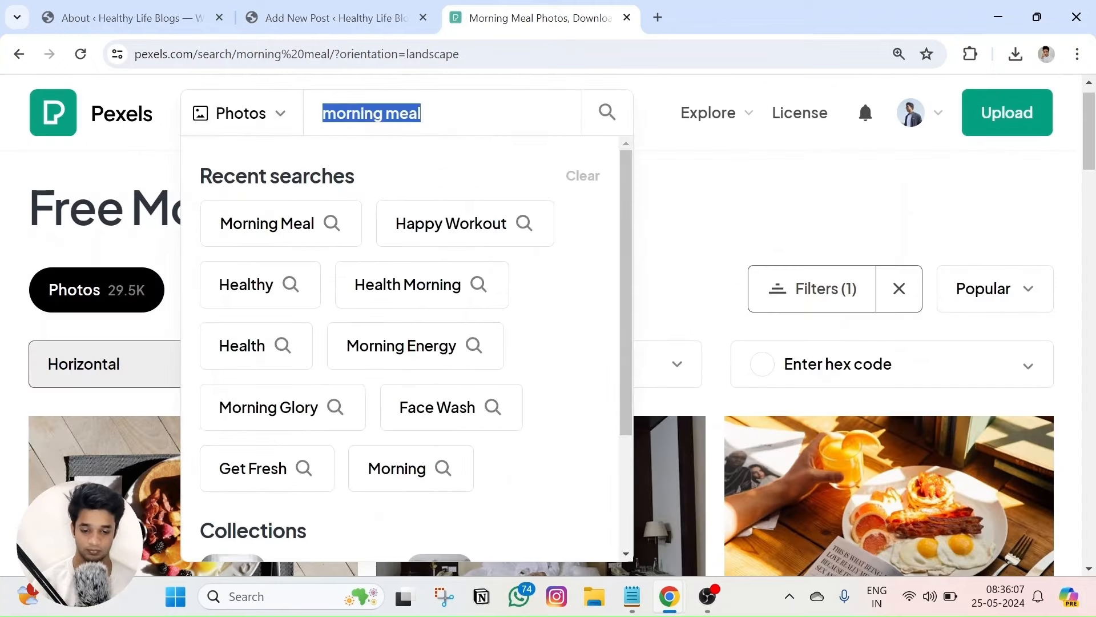
text(morning workout)
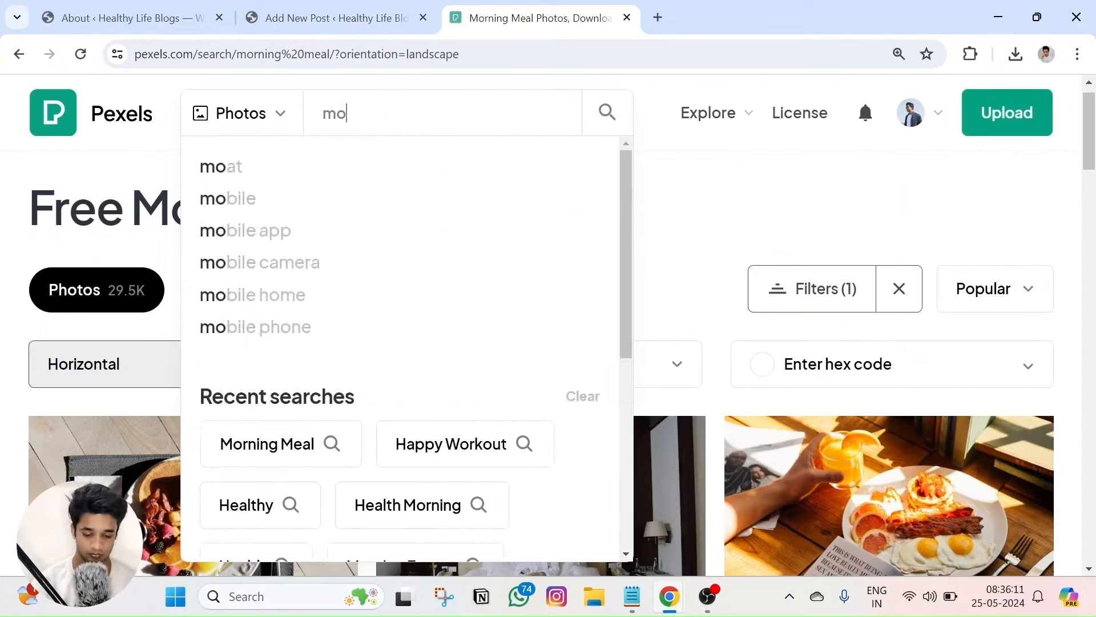
key(Return)
scroll(151, 341, down, 5)
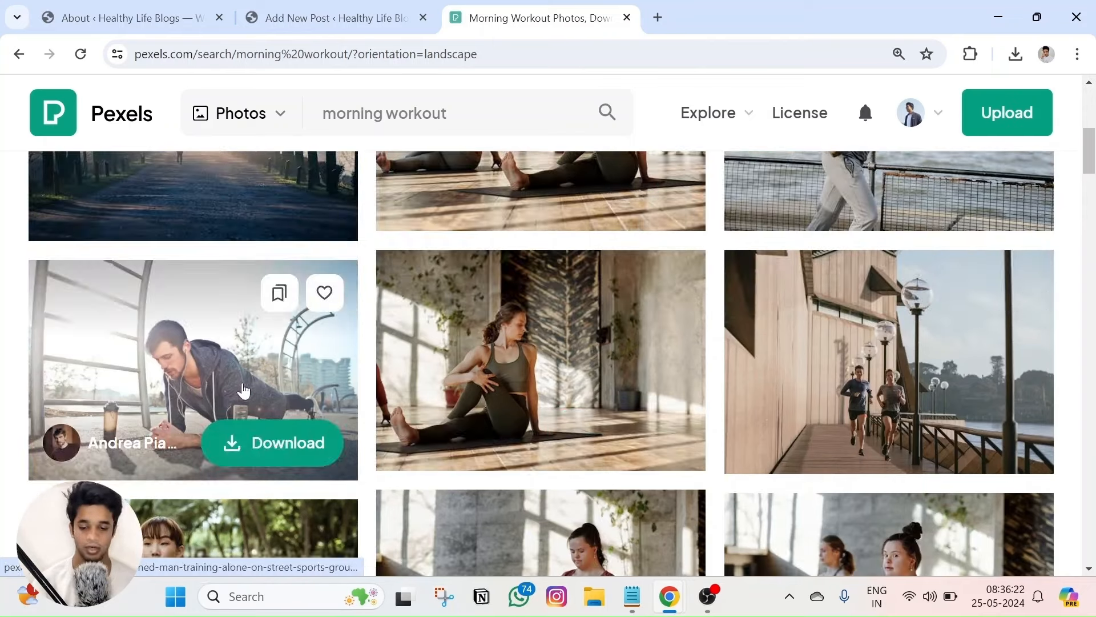
click(275, 444)
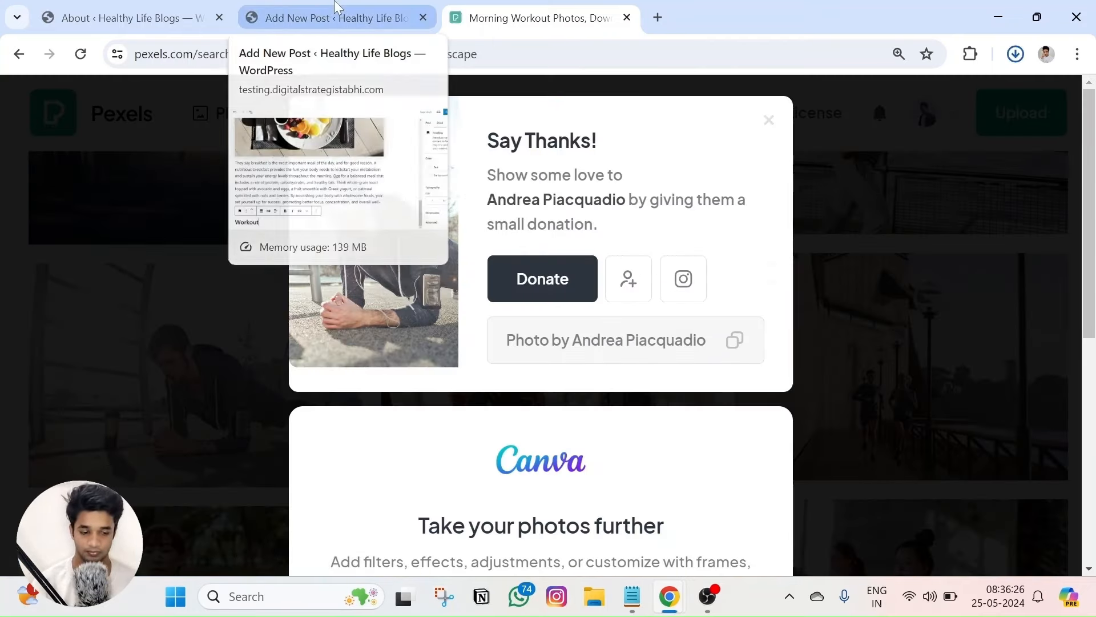
Return to the WordPress post and insert an empty image block directly below the "Workout" heading
click(337, 12)
key(Return)
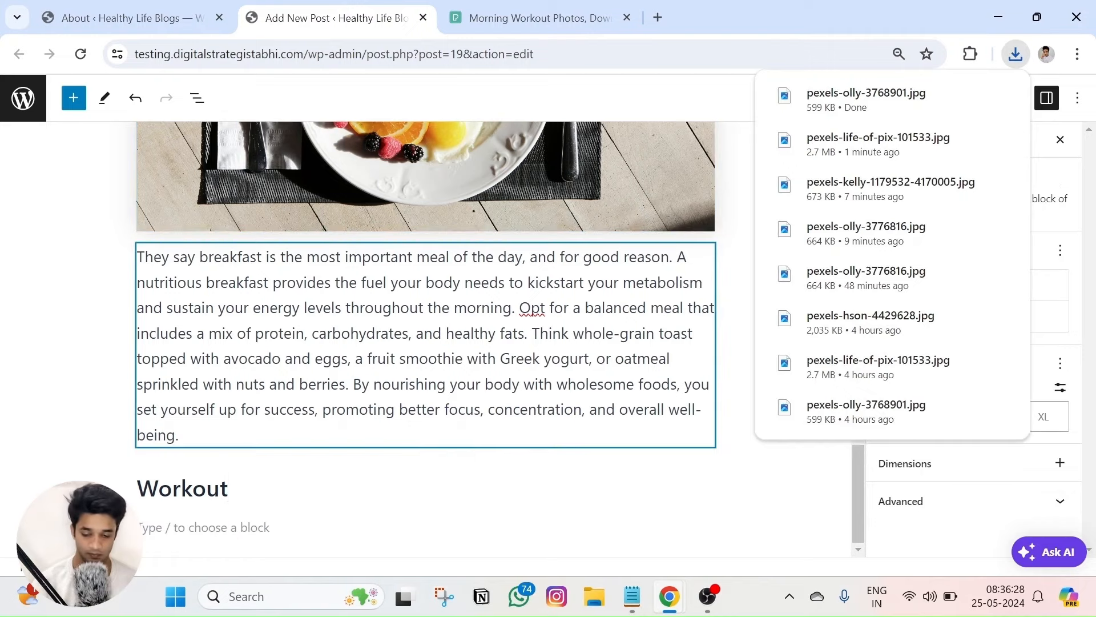
text(/im)
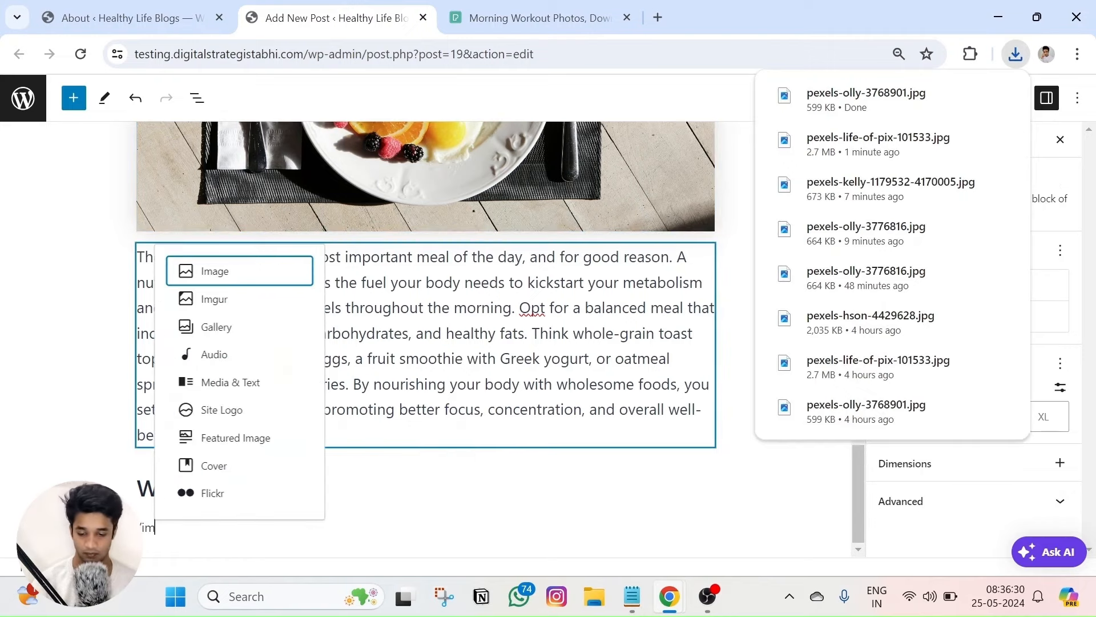
click(187, 277)
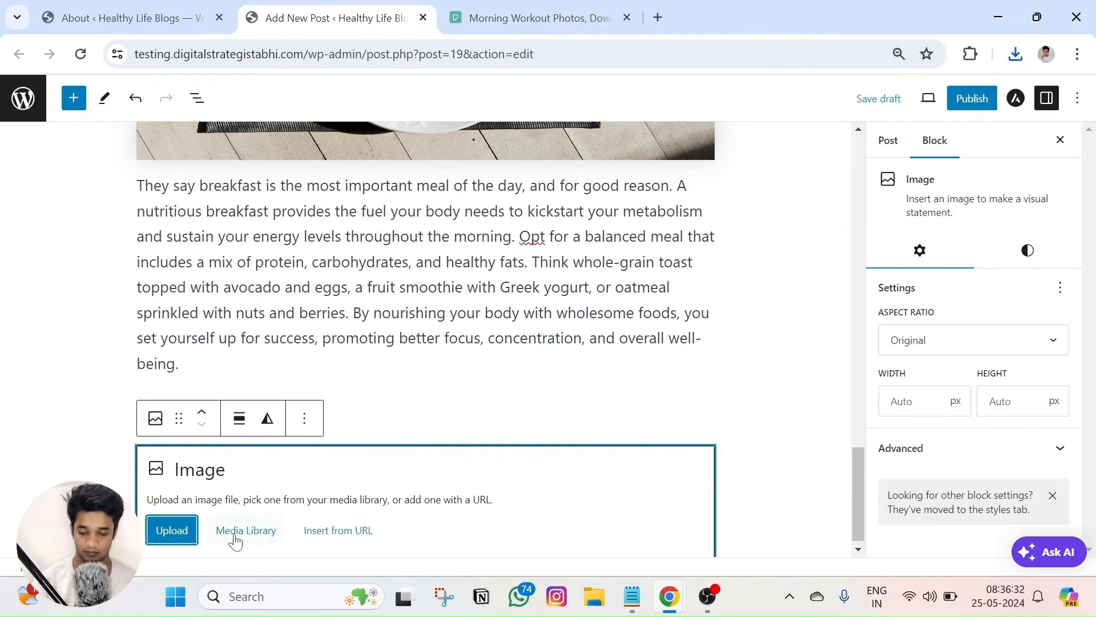
Upload pexels-olly-3768901 into the Workout image block and set its aspect ratio to Wide - 16:9
click(240, 157)
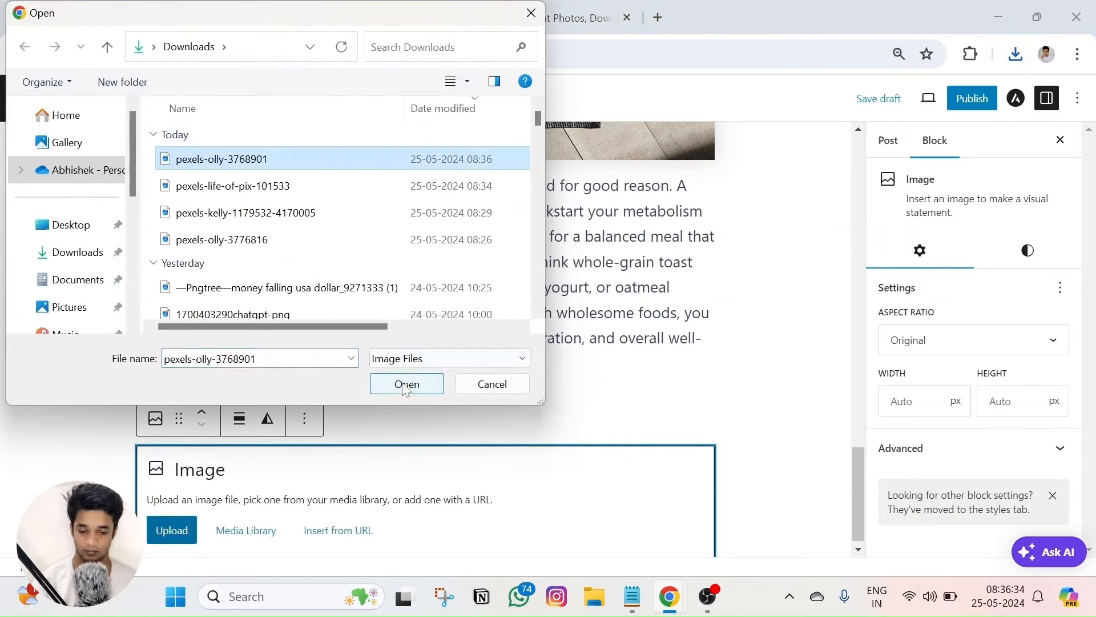
click(404, 382)
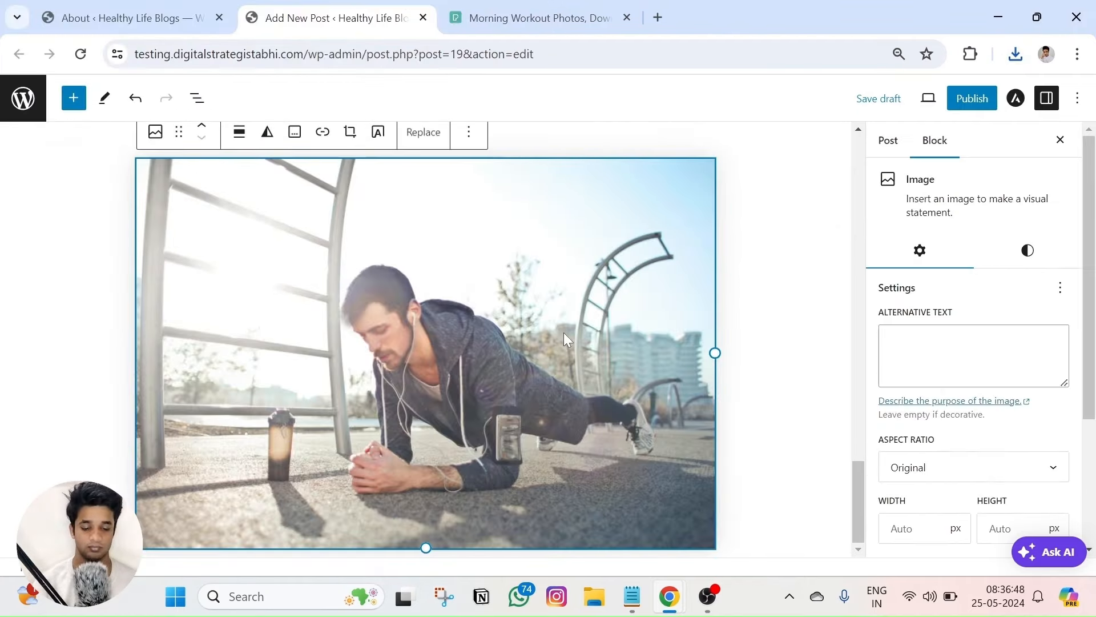
click(930, 467)
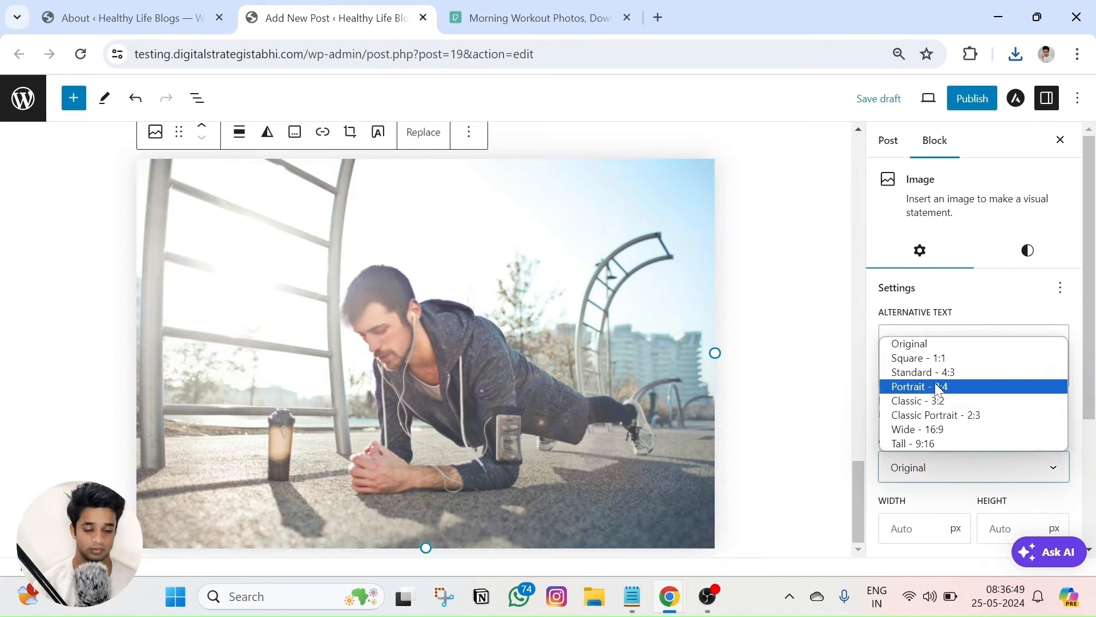
click(927, 427)
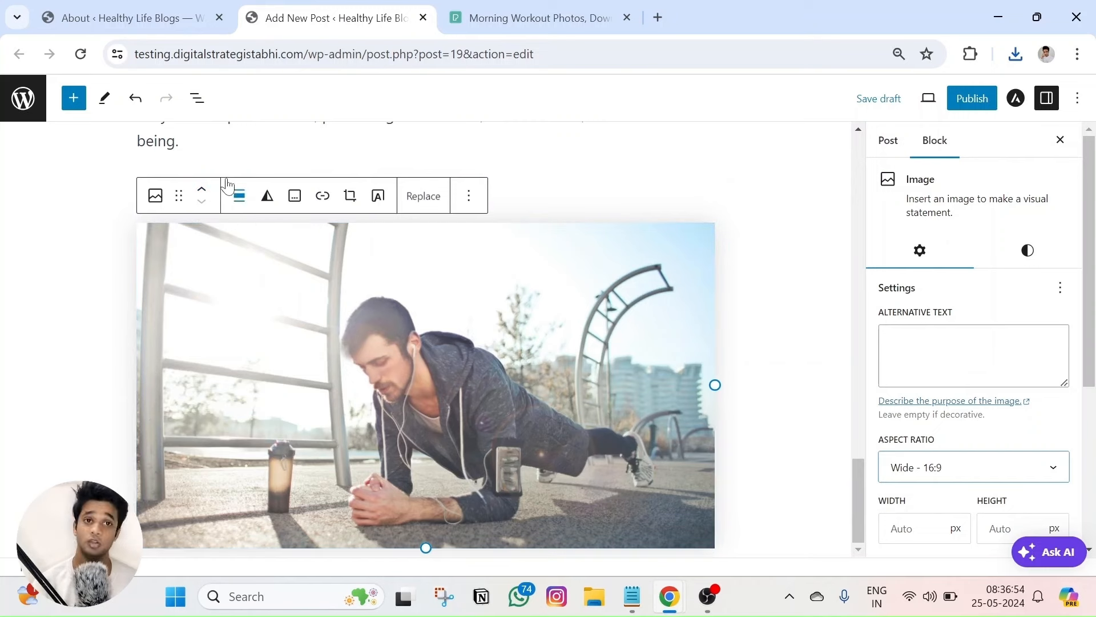
Transform the Workout image block into a Cover block
click(190, 247)
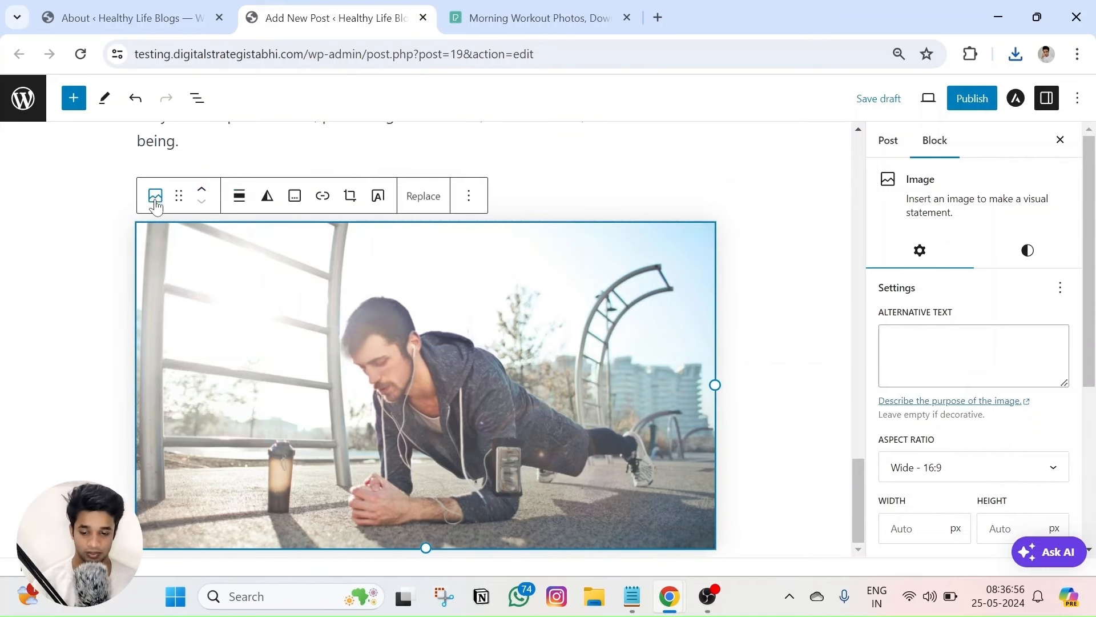
click(155, 198)
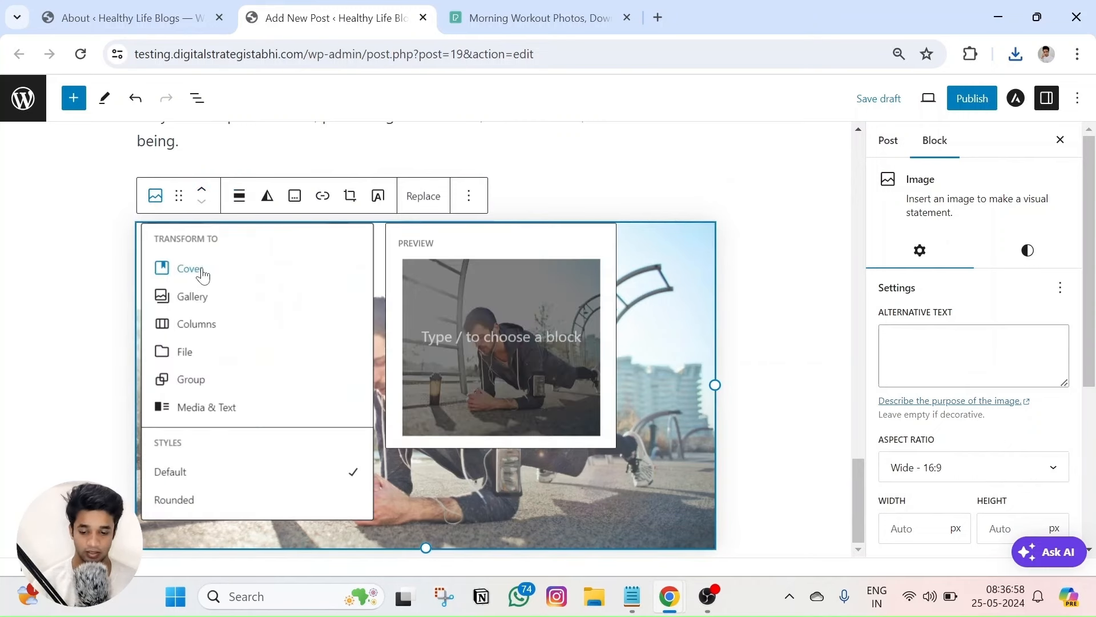
click(190, 269)
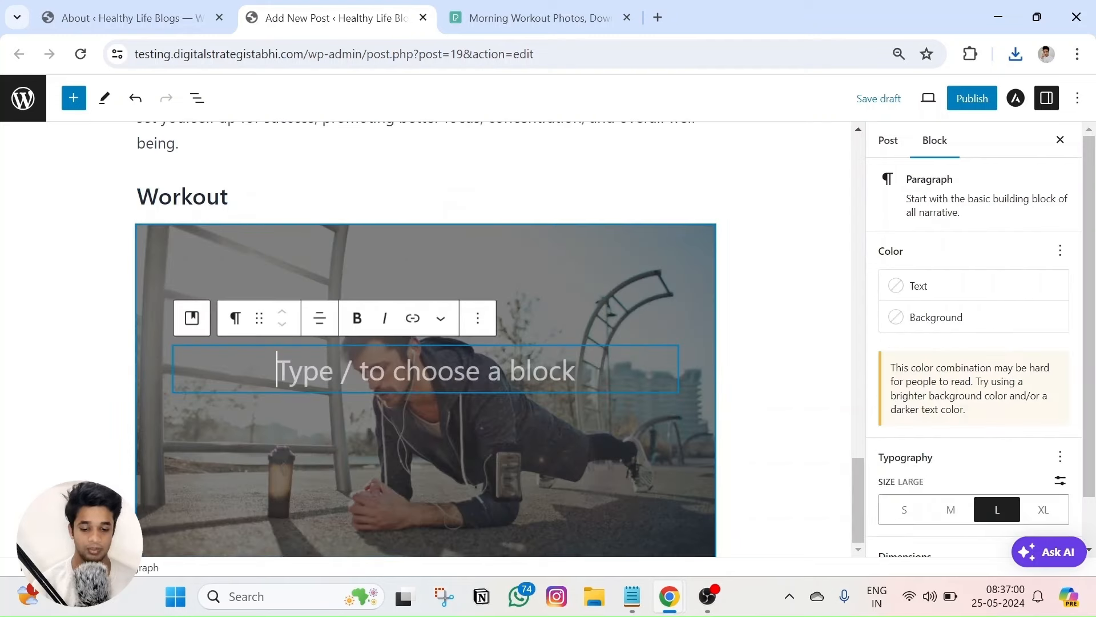
Try the text "Workout Routine" over the Workout cover image, and clear it again
text(Workout)
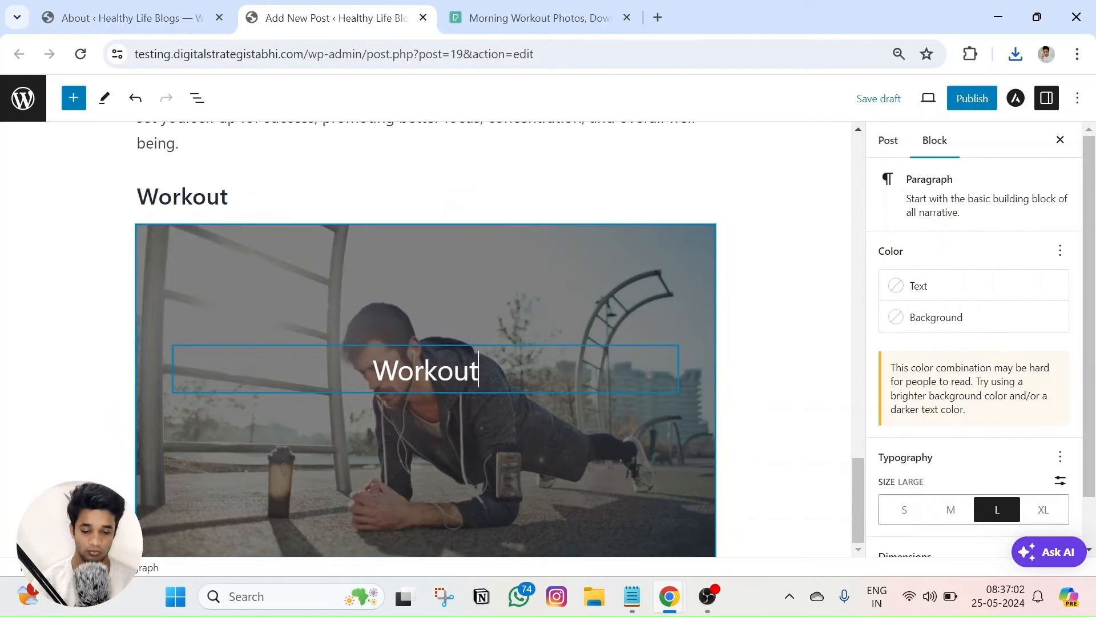
text( Rouut)
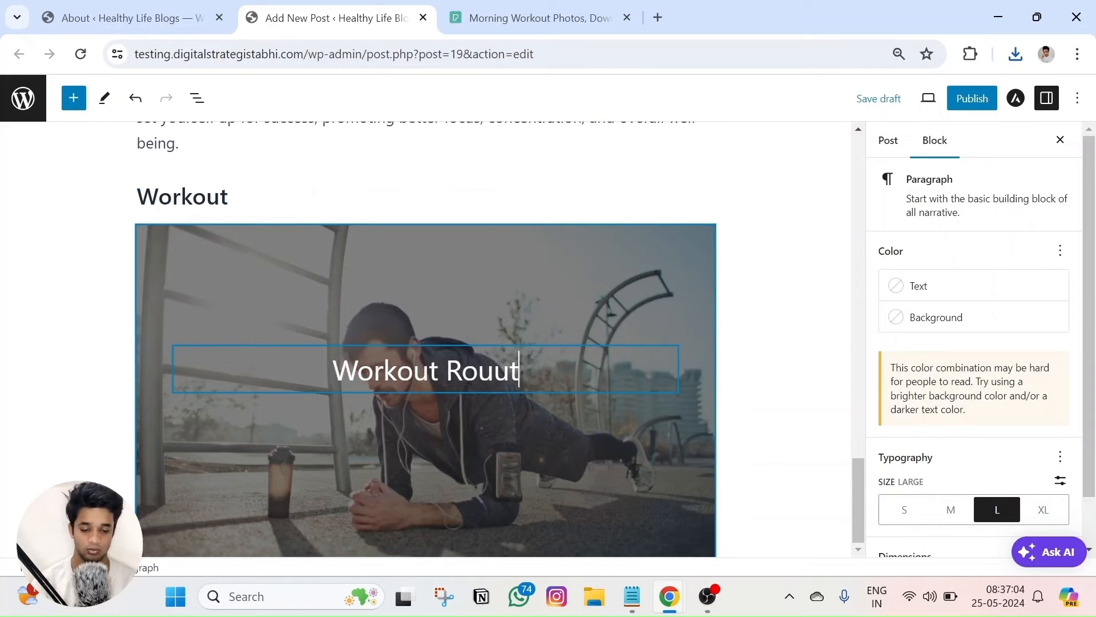
key(BackSpace)
key(BackSpace)
text(tine)
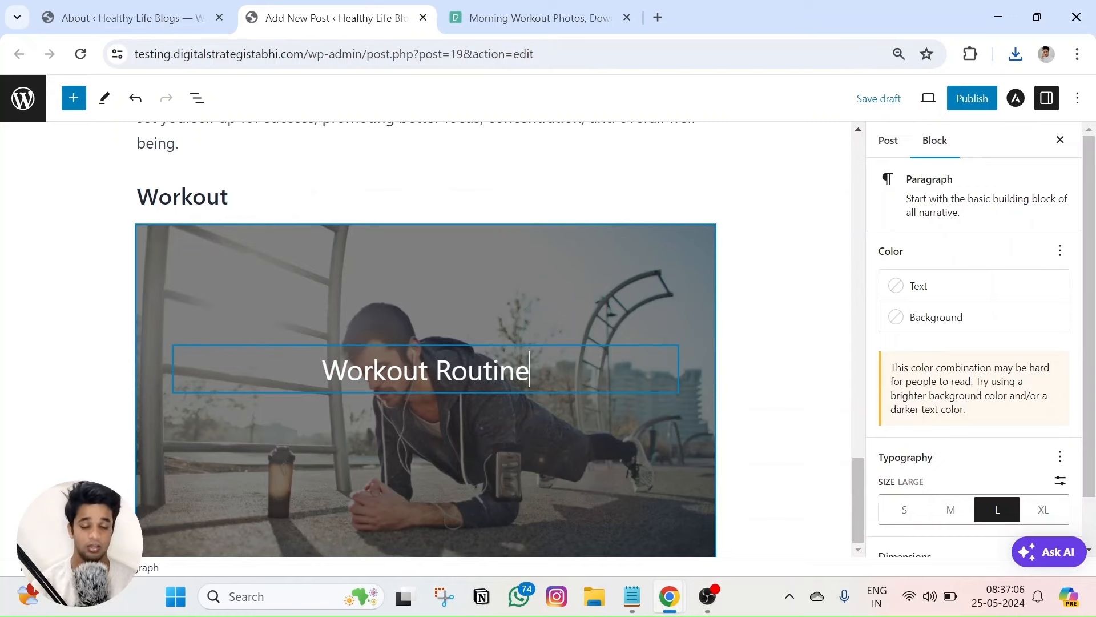
key(ctrl+BackSpace)
key(ctrl+BackSpace)
key(ctrl+BackSpace)
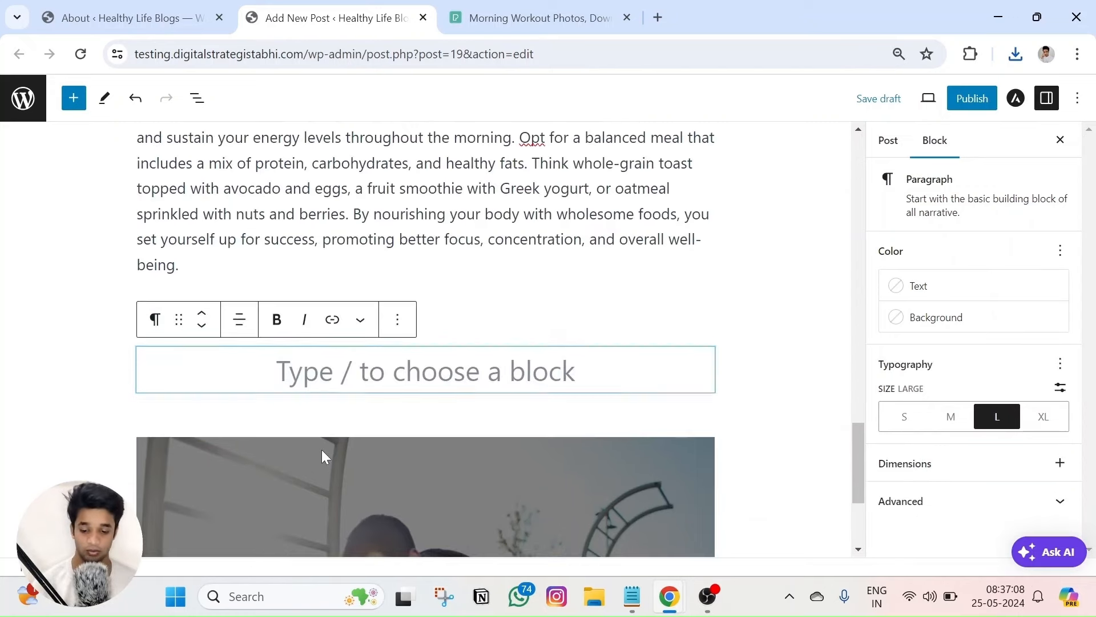
Undo the Workout image's conversion to a Cover block, going back to the plain image block
scroll(321, 449, down, 3)
key(ctrl+z)
key(ctrl+z)
key(ctrl+z)
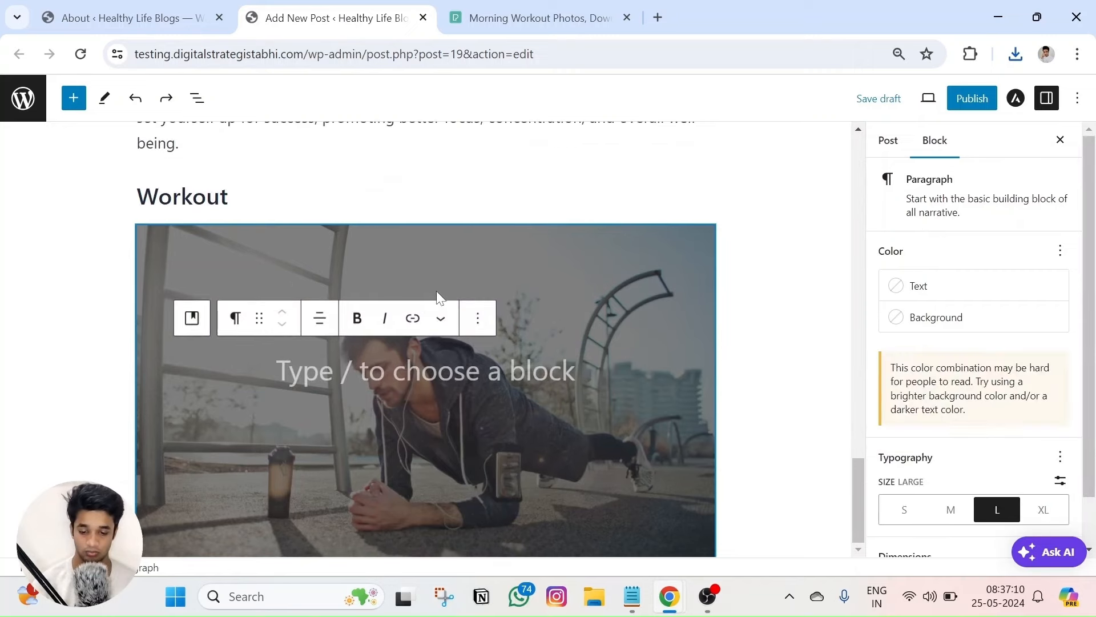
key(ctrl+z)
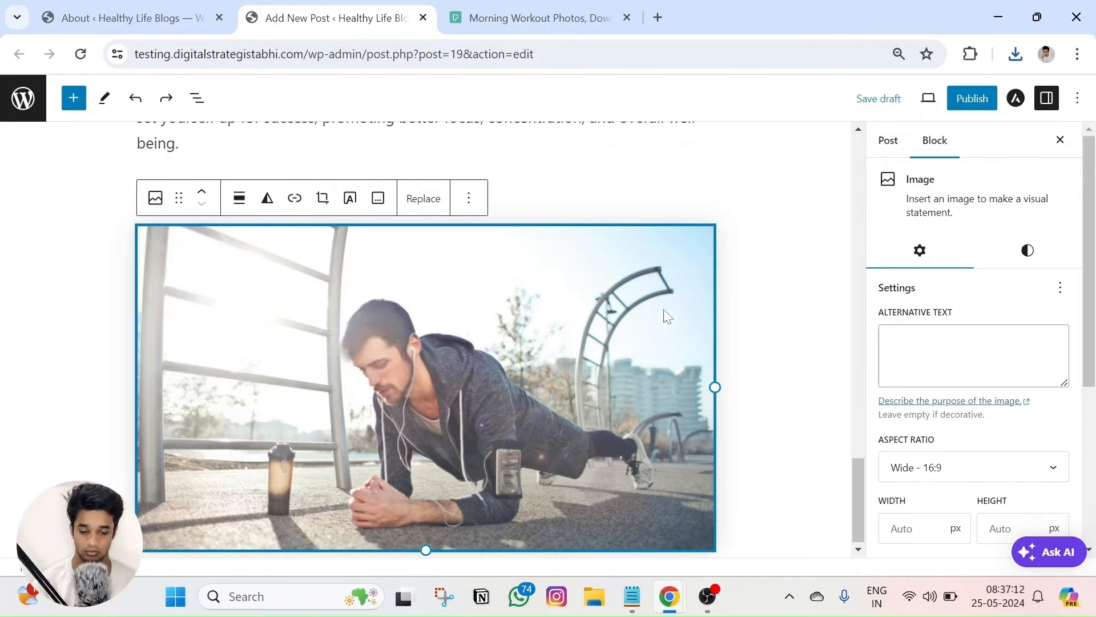
Change the source resolution of the Workout image and deselect the block
scroll(899, 394, down, 1)
scroll(899, 394, down, 4)
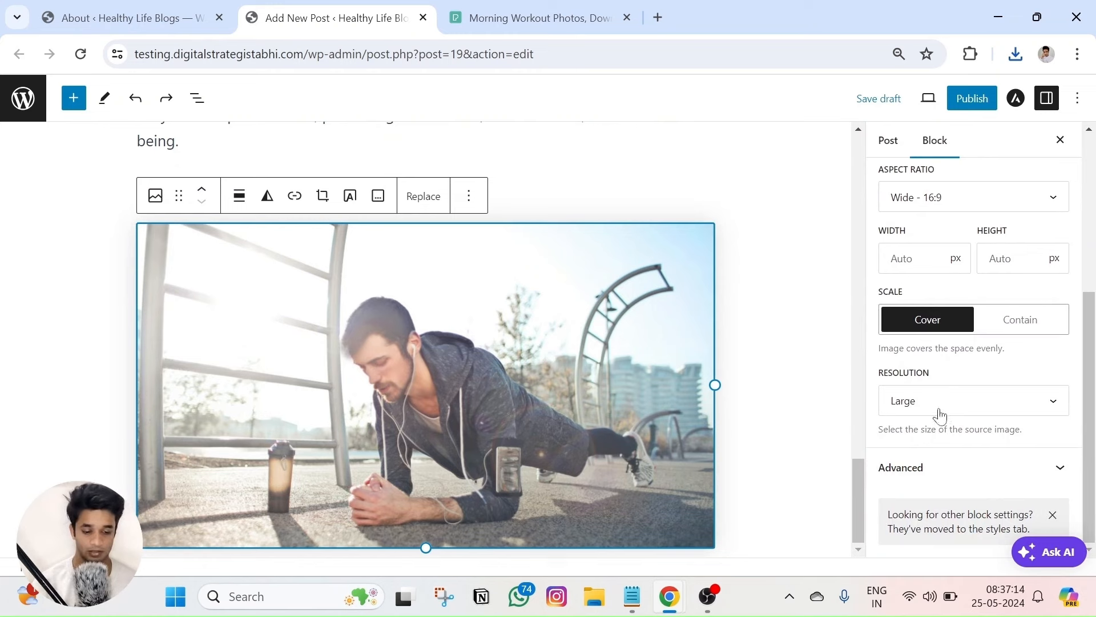
click(940, 415)
click(923, 464)
click(805, 354)
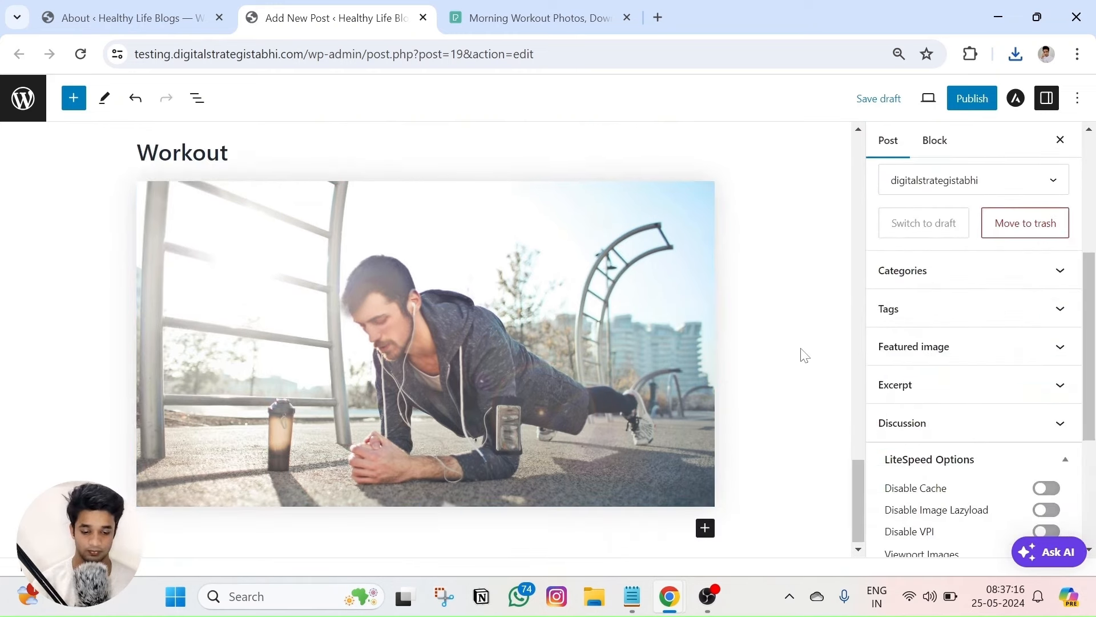
Insert a paragraph block below the Workout image and copy the Workout section's text from the ChatGPT article
click(706, 525)
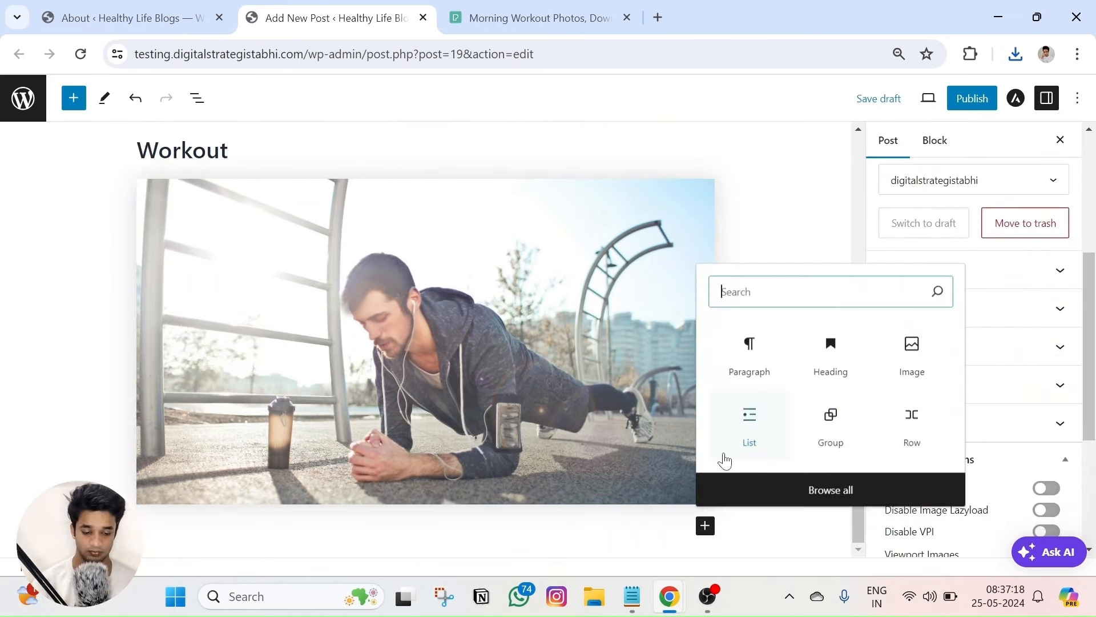
click(774, 355)
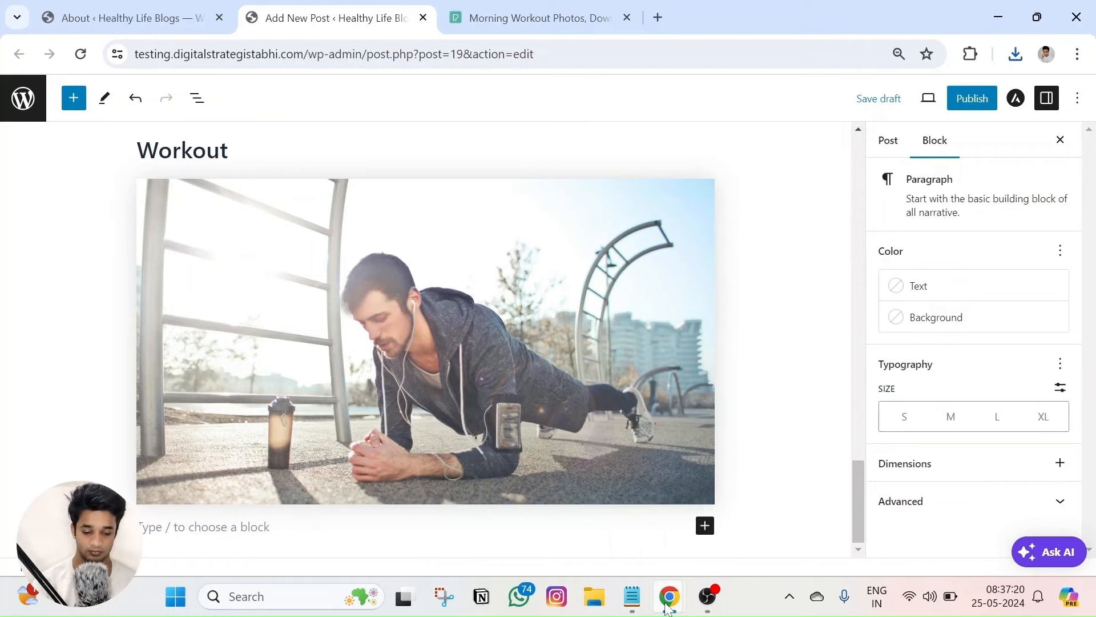
mouse_move(666, 609)
click(759, 508)
scroll(648, 421, down, 4)
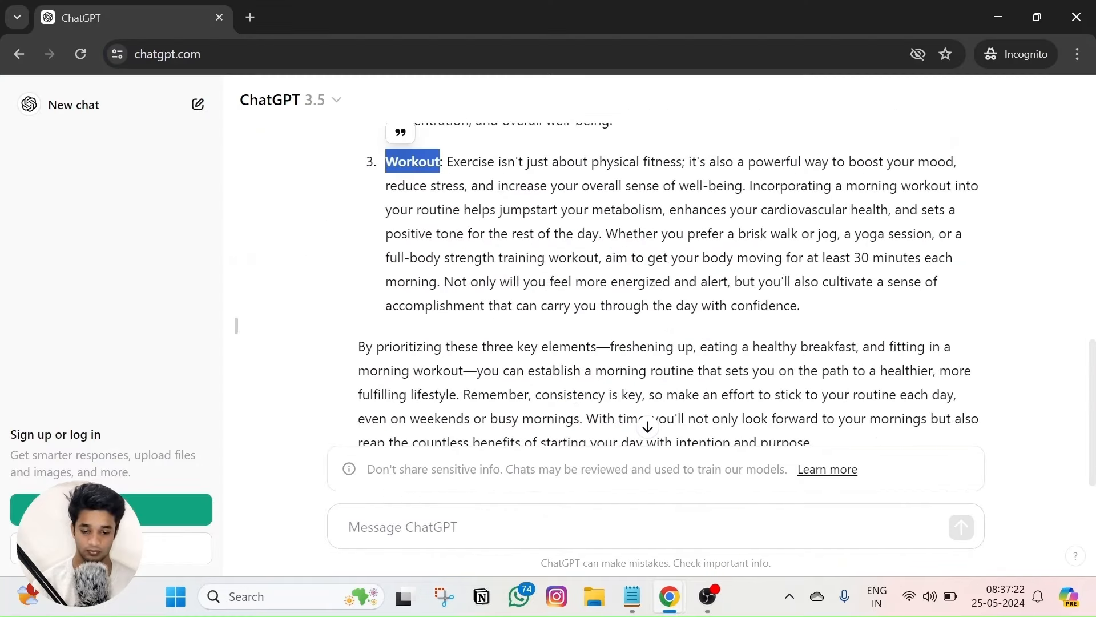
drag(440, 162, 800, 306)
key(ctrl+c)
Return to the WordPress post, paste the Workout text into the empty paragraph and set its text size to M
key(alt+Tab)
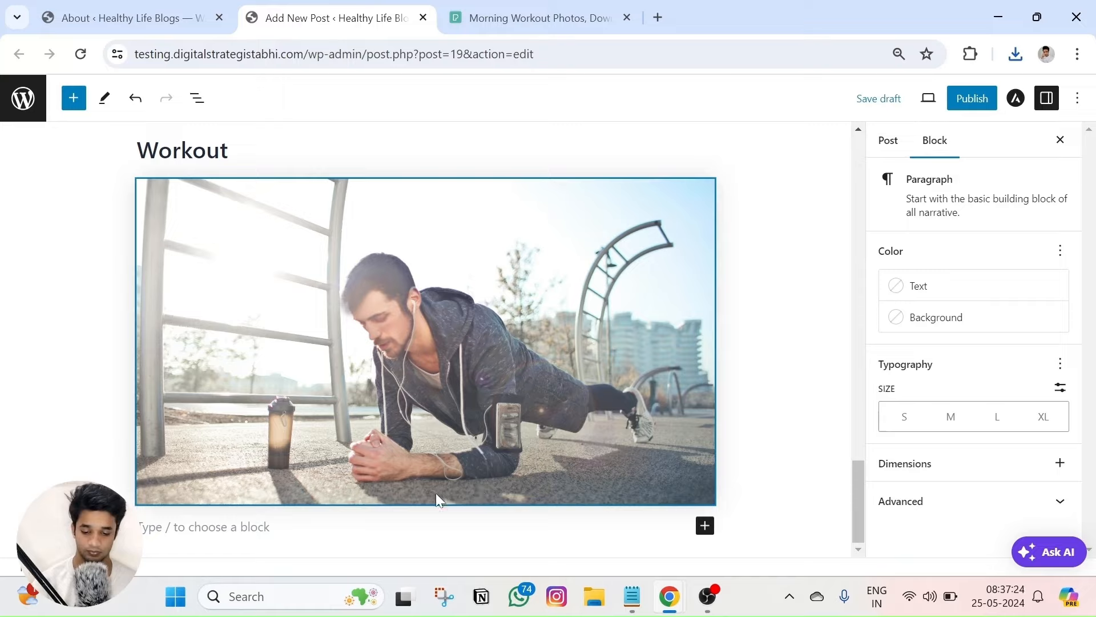
key(ctrl+v)
click(951, 417)
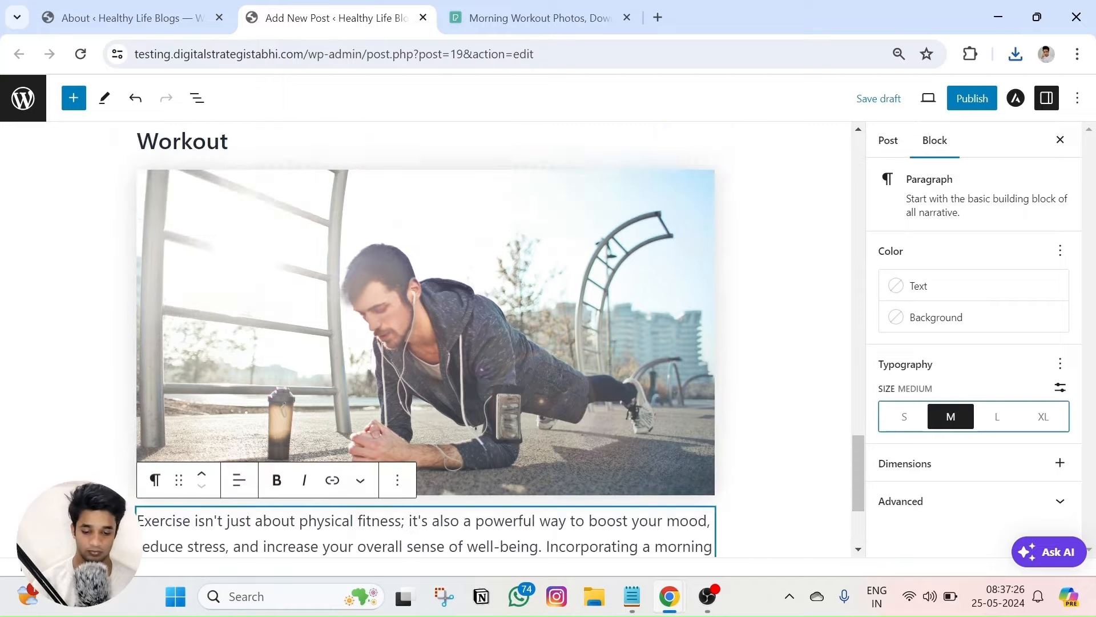
Publish the "Morning Routine for Healthy Lifestyle" post publicly and return to its editor
scroll(620, 368, up, 15)
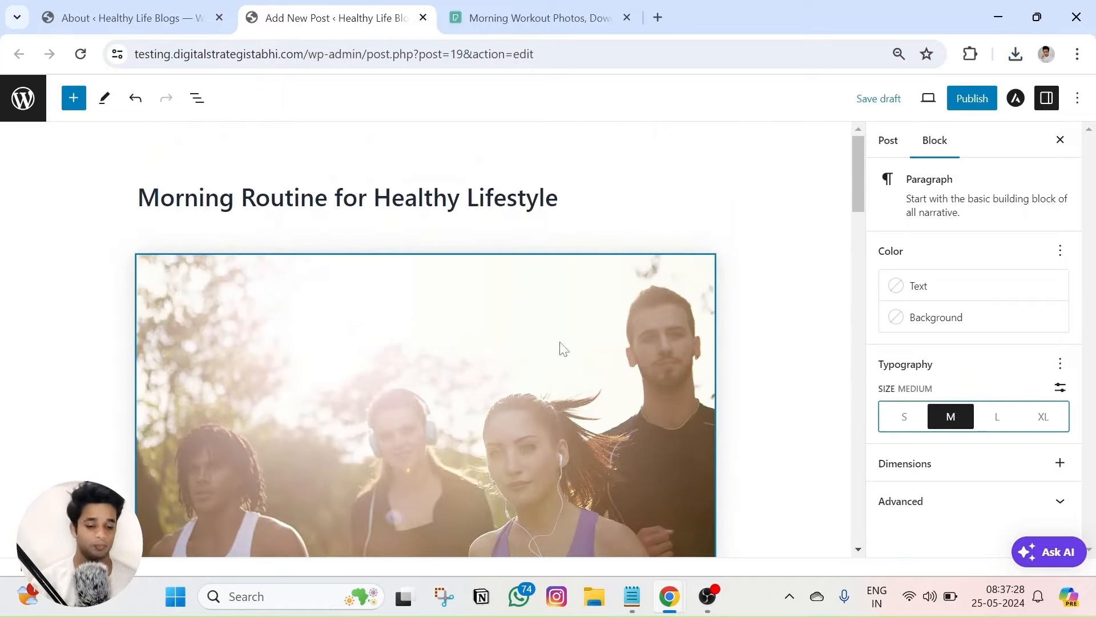
scroll(563, 349, down, 10)
scroll(318, 347, up, 5)
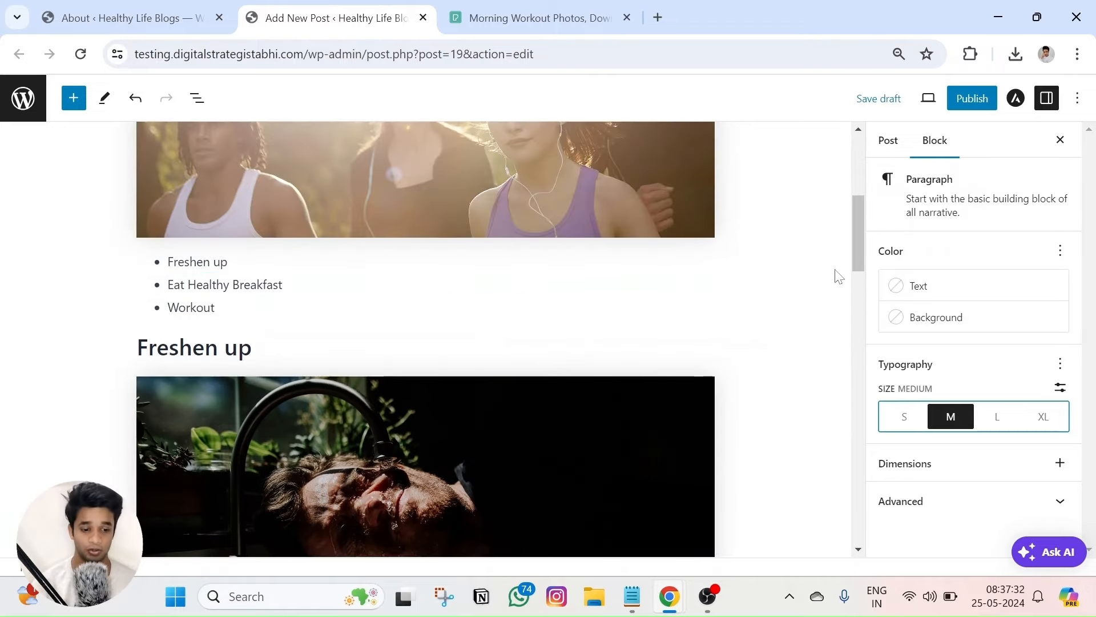
click(981, 113)
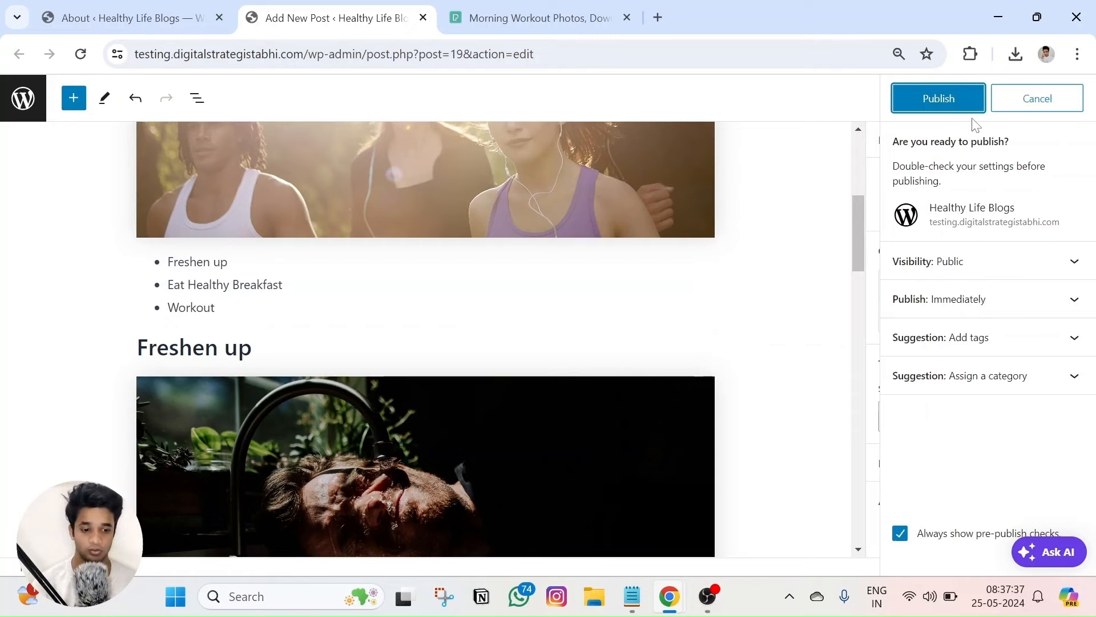
click(958, 112)
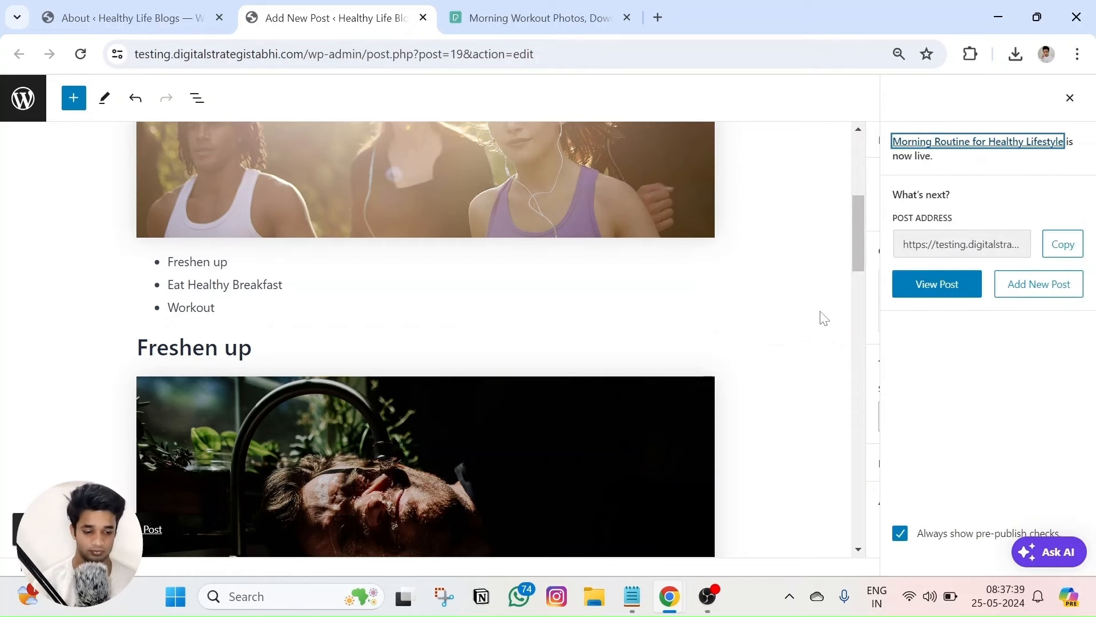
click(803, 300)
click(1071, 102)
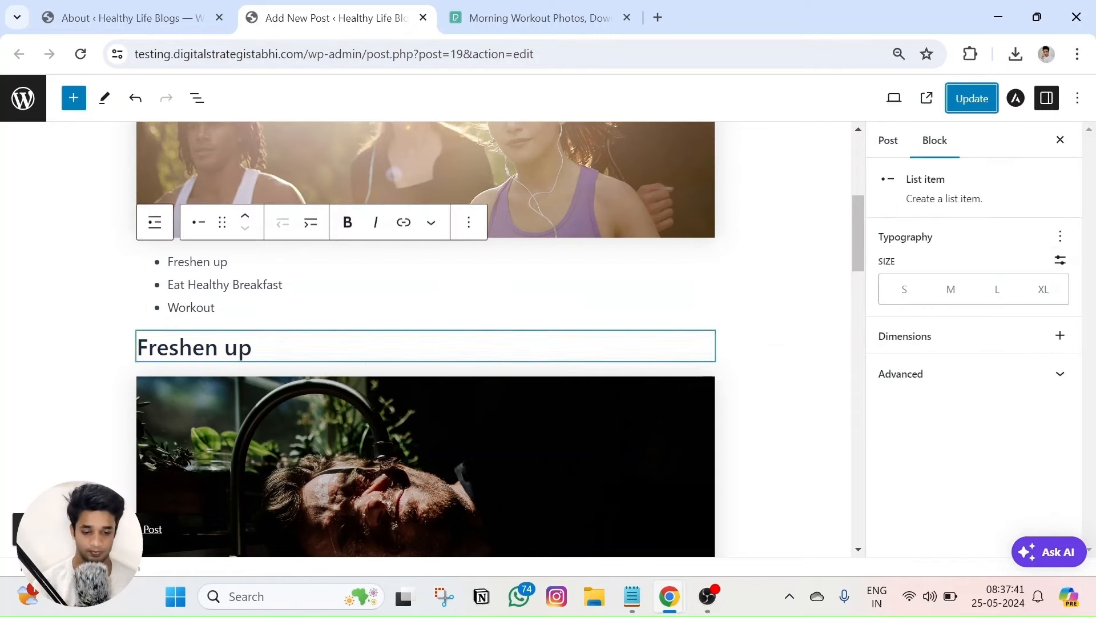
Examine how the outline list items correspond to the Freshen up, Eat Healthy Breakfast and Workout sections of the post
scroll(342, 348, down, 5)
scroll(342, 348, up, 6)
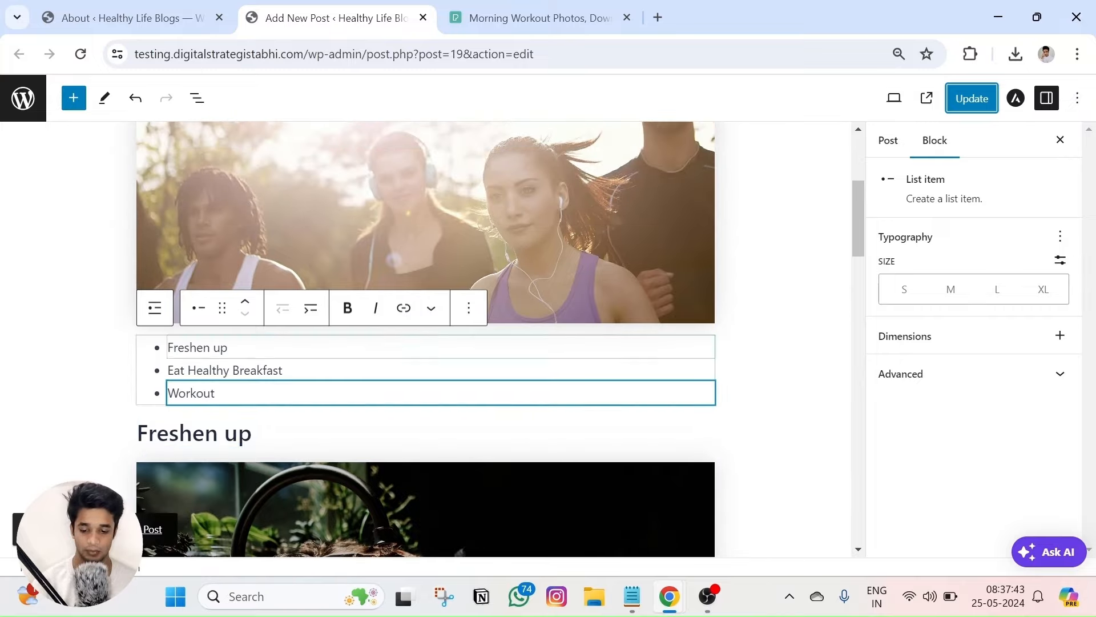
click(203, 347)
scroll(203, 347, down, 3)
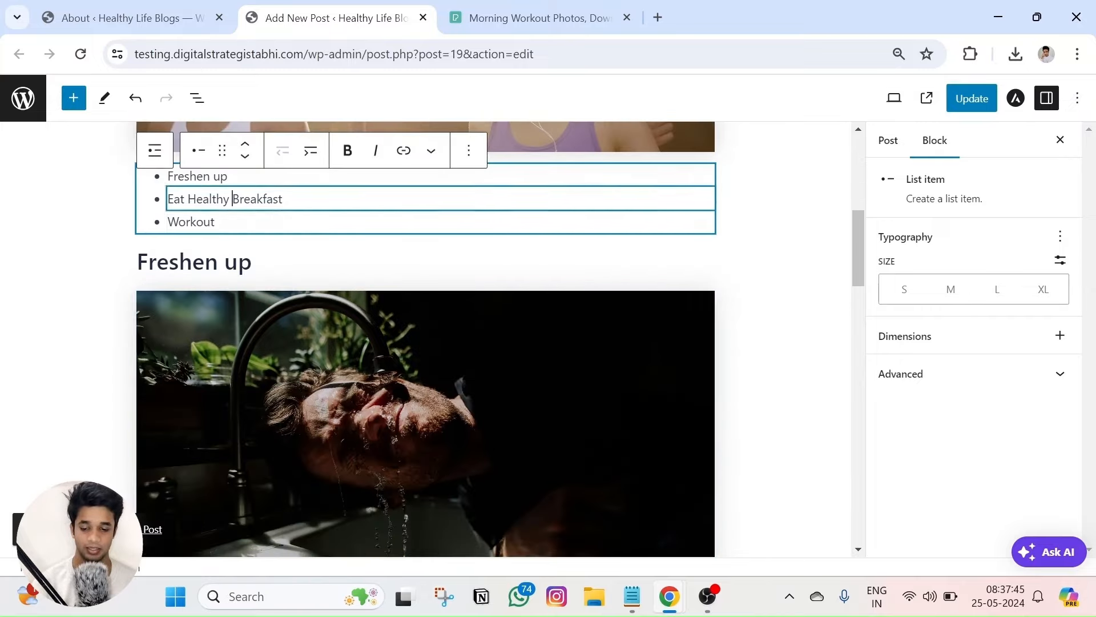
scroll(462, 267, down, 10)
scroll(461, 267, up, 5)
scroll(461, 267, down, 6)
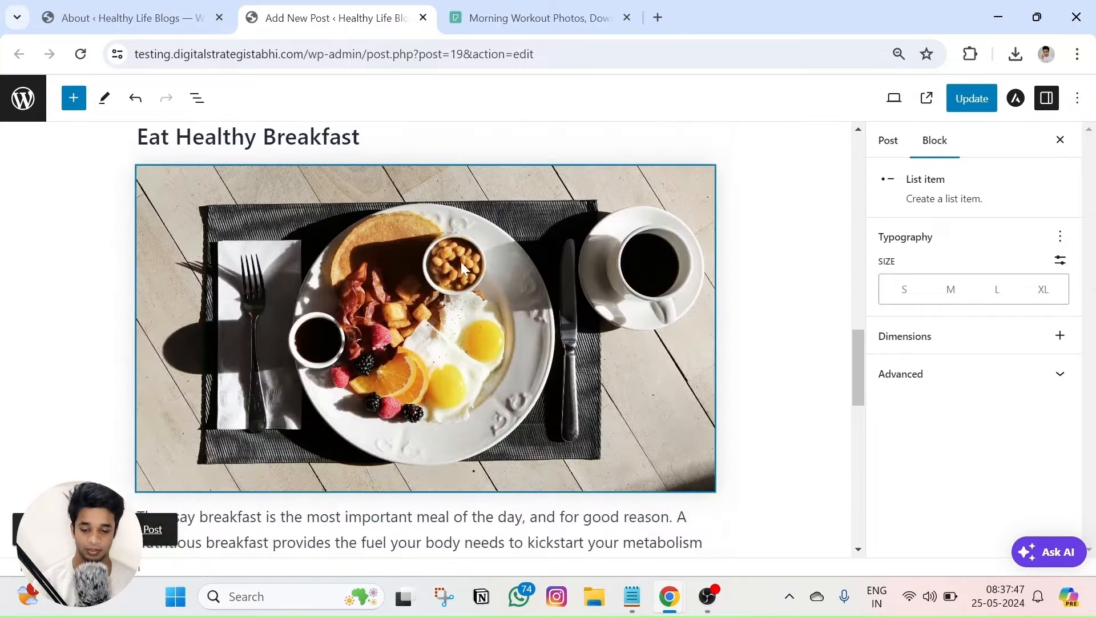
scroll(461, 267, down, 9)
scroll(313, 260, up, 20)
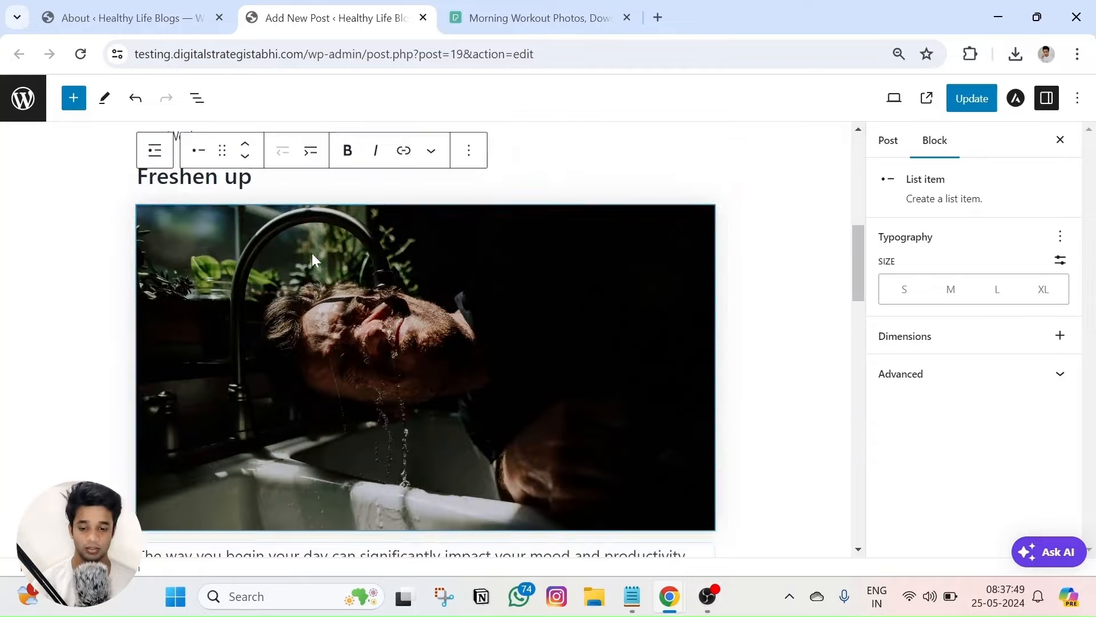
scroll(313, 259, up, 3)
scroll(289, 311, down, 12)
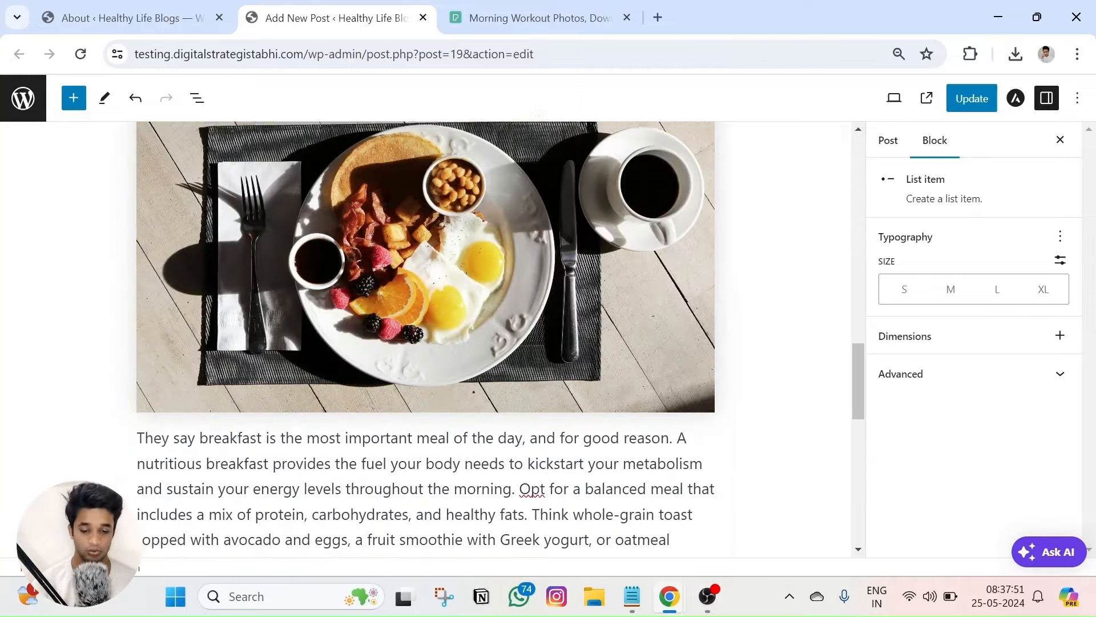
scroll(426, 286, down, 5)
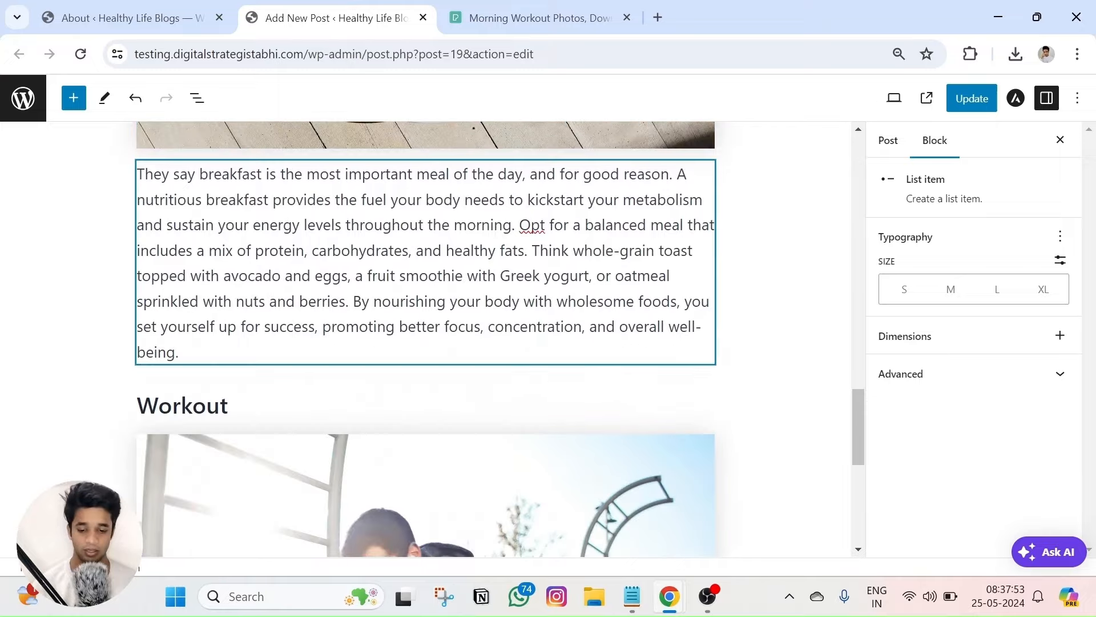
scroll(233, 370, up, 15)
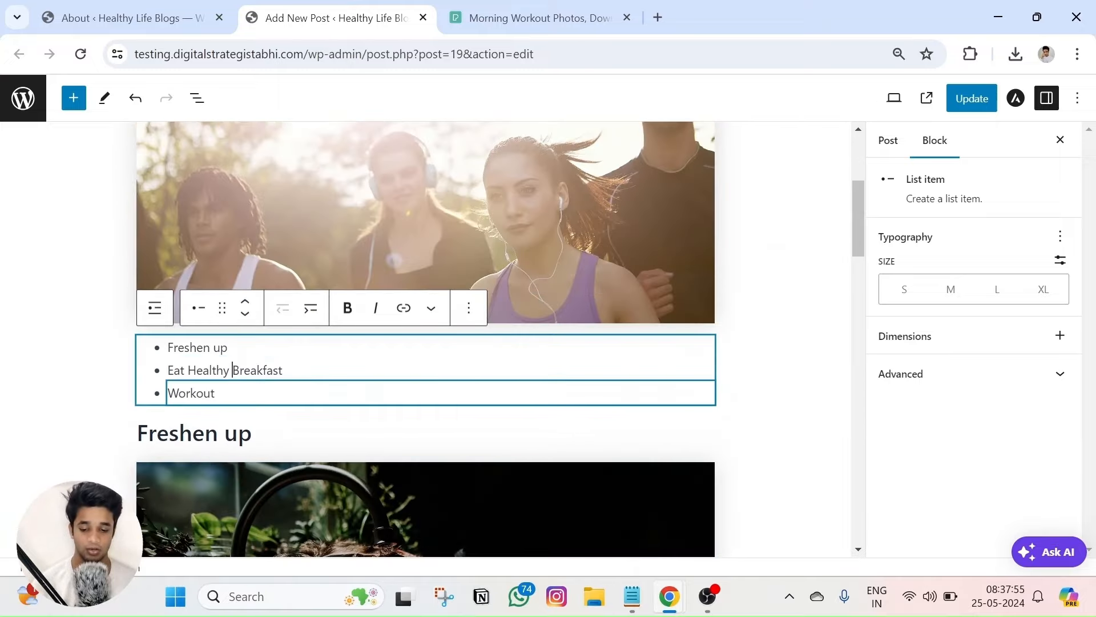
scroll(232, 370, down, 15)
scroll(457, 343, up, 2)
scroll(401, 382, down, 4)
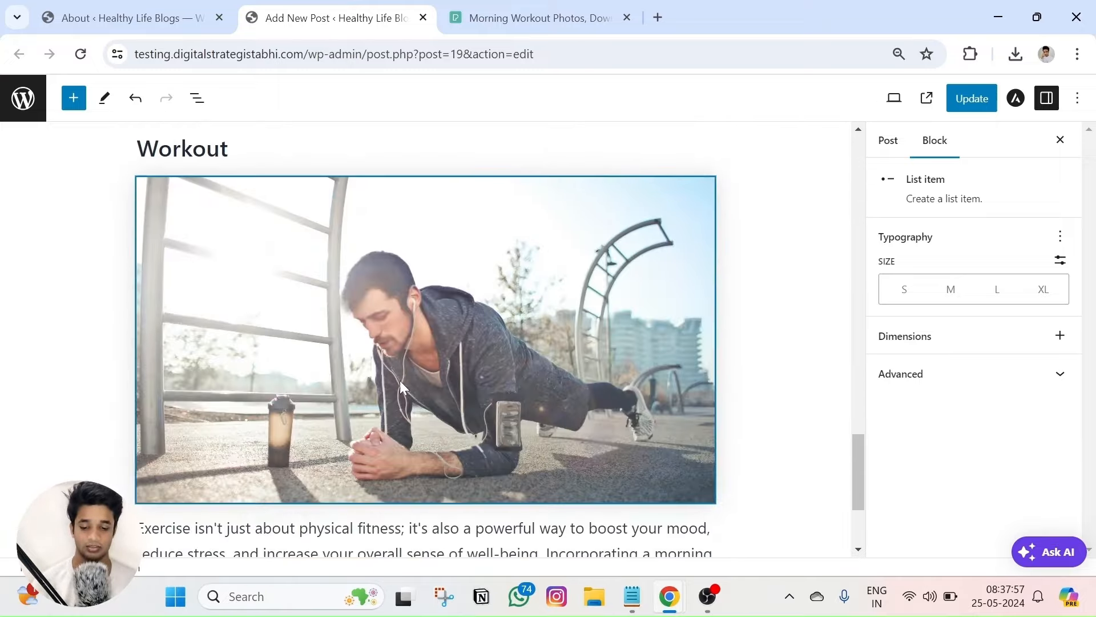
scroll(412, 382, down, 2)
scroll(412, 382, up, 15)
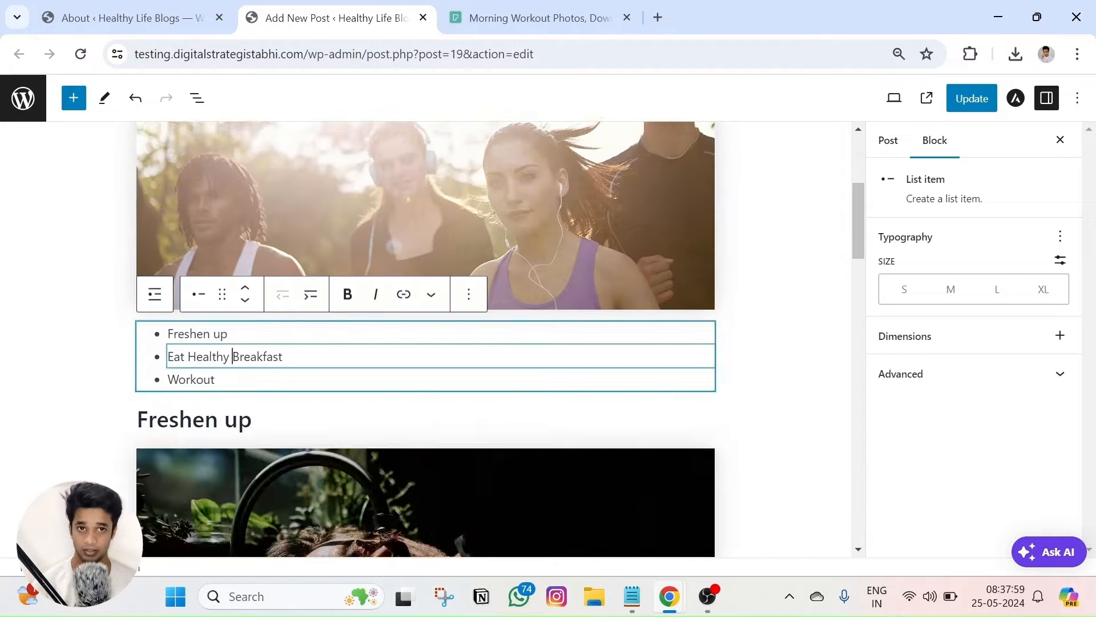
Set the HTML anchor of the "Freshen up" heading to Freshen-up and update the post
scroll(365, 352, up, 5)
scroll(364, 352, down, 9)
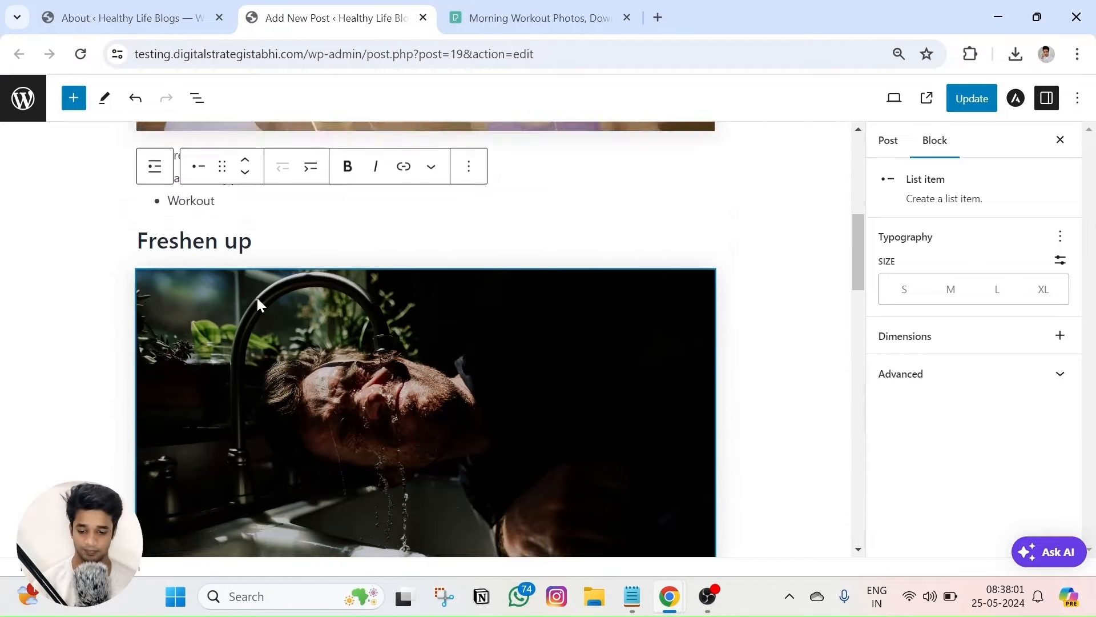
scroll(364, 352, up, 2)
click(238, 347)
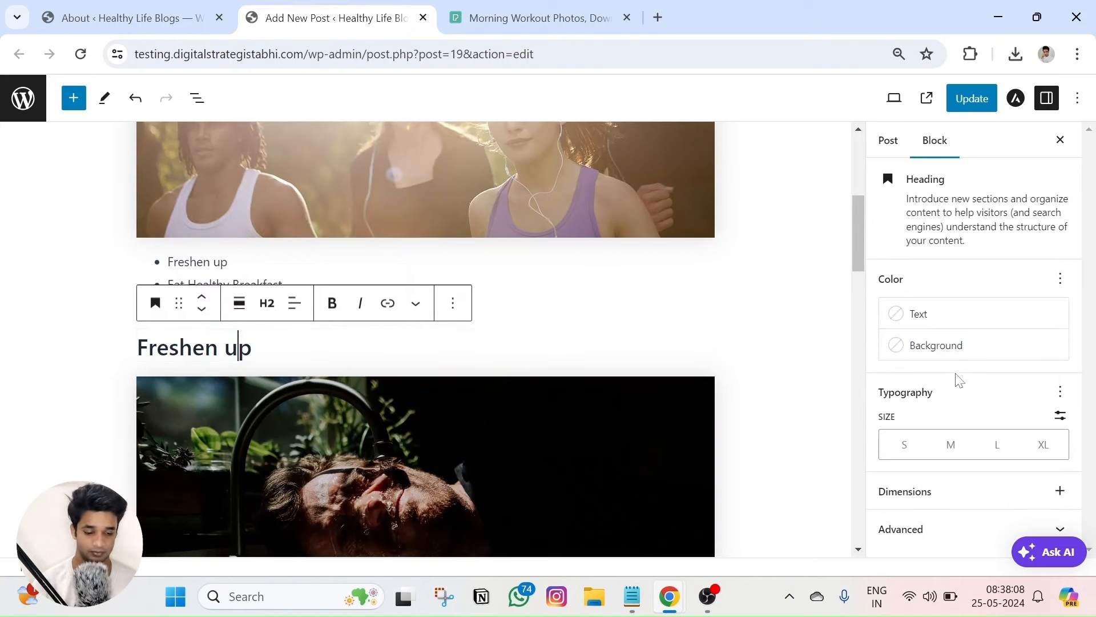
click(913, 529)
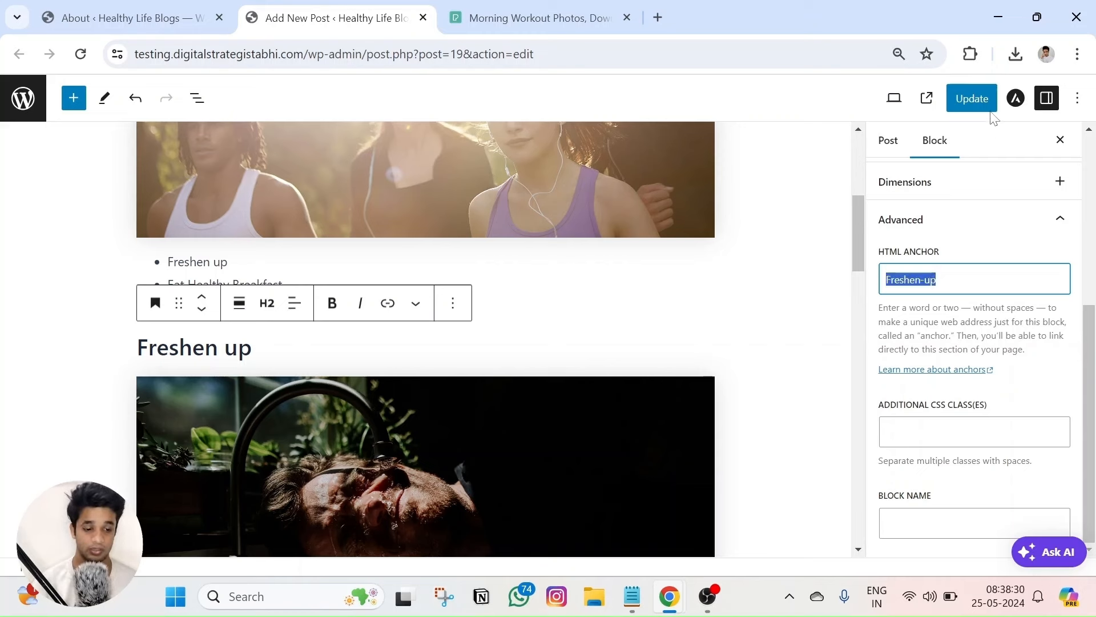
click(968, 110)
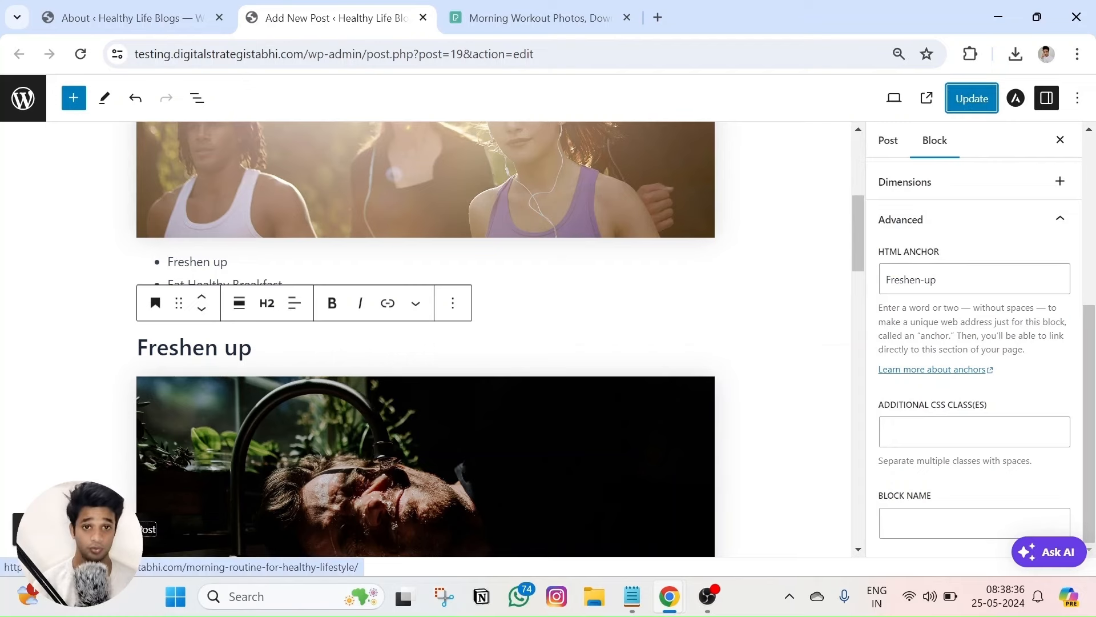
Open the published post in a new browser tab and look through its sections
right_click(142, 528)
click(183, 360)
click(530, 7)
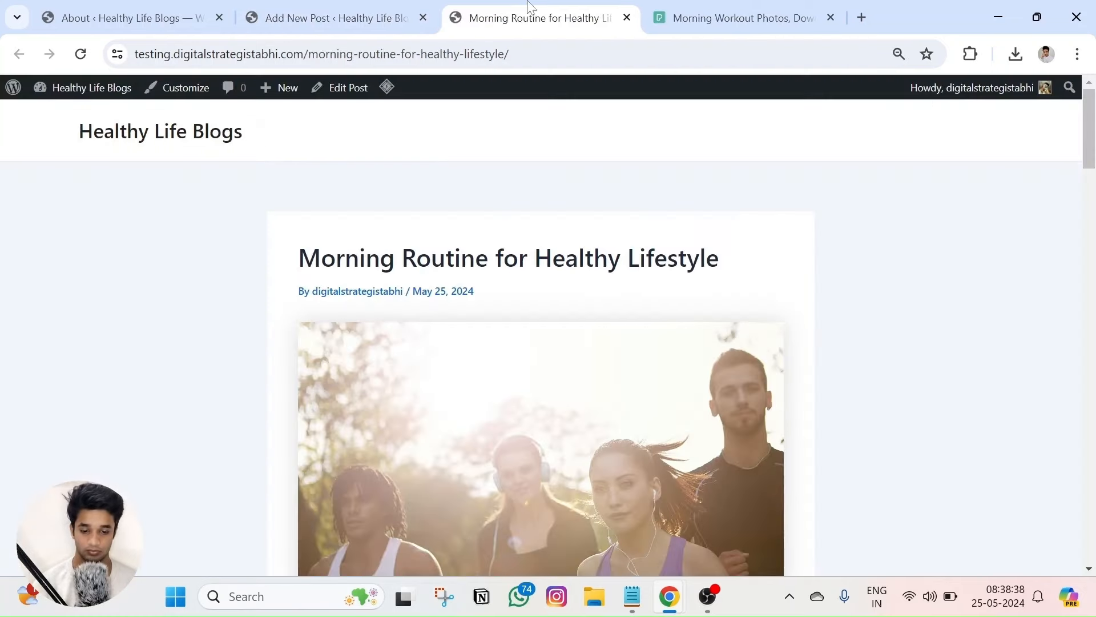
scroll(540, 284, down, 15)
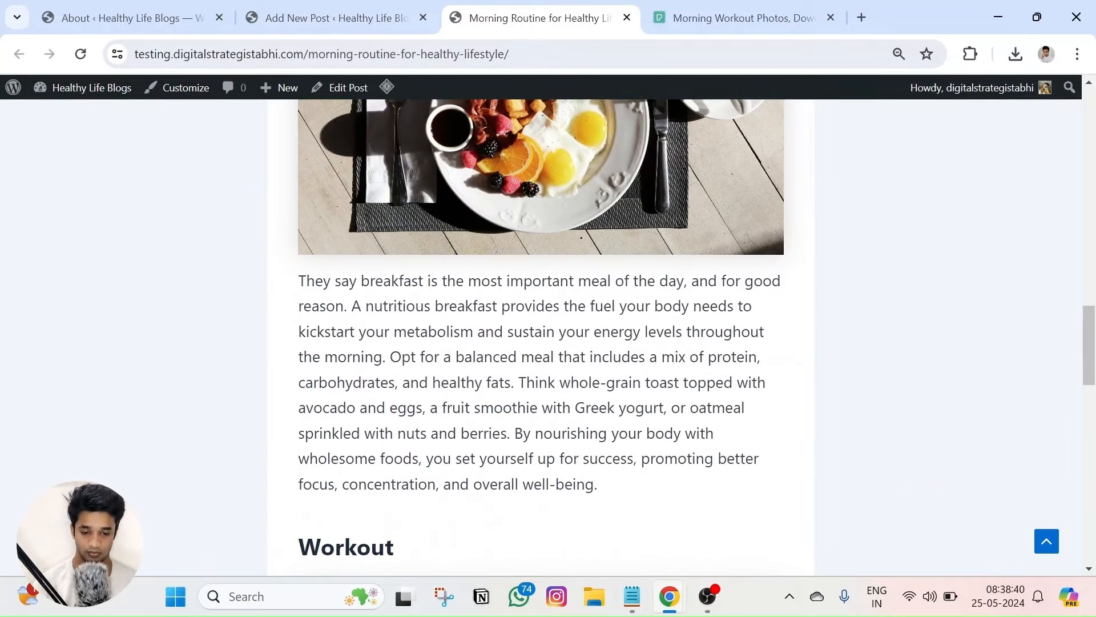
Add a # to the end of the published post's web address without loading it
key(ctrl+l)
click(548, 54)
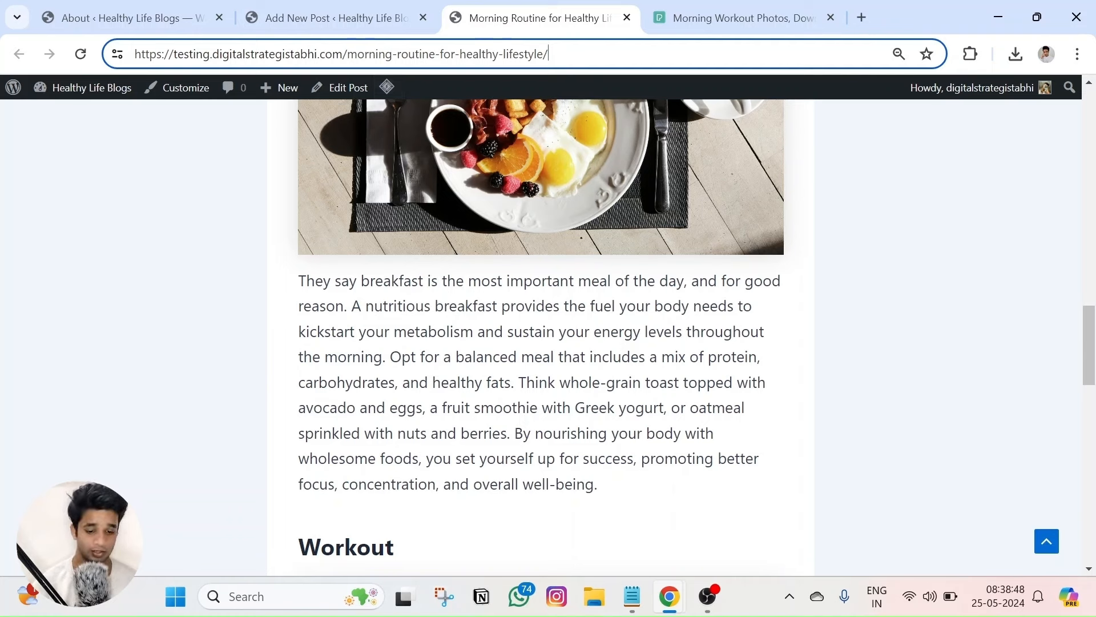
key(shift+Left)
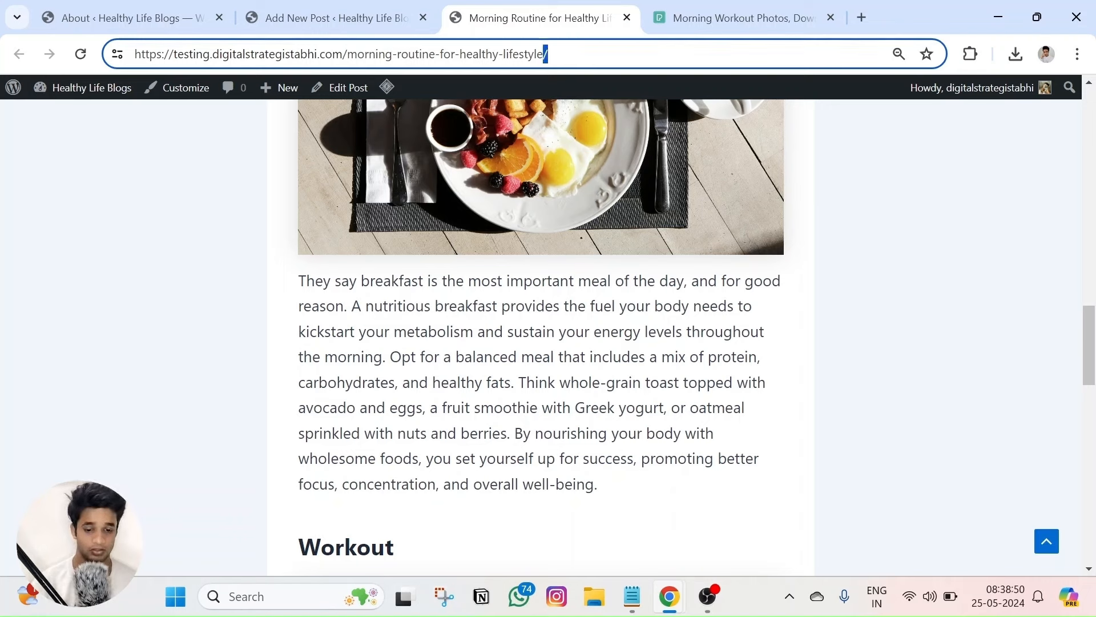
text(#)
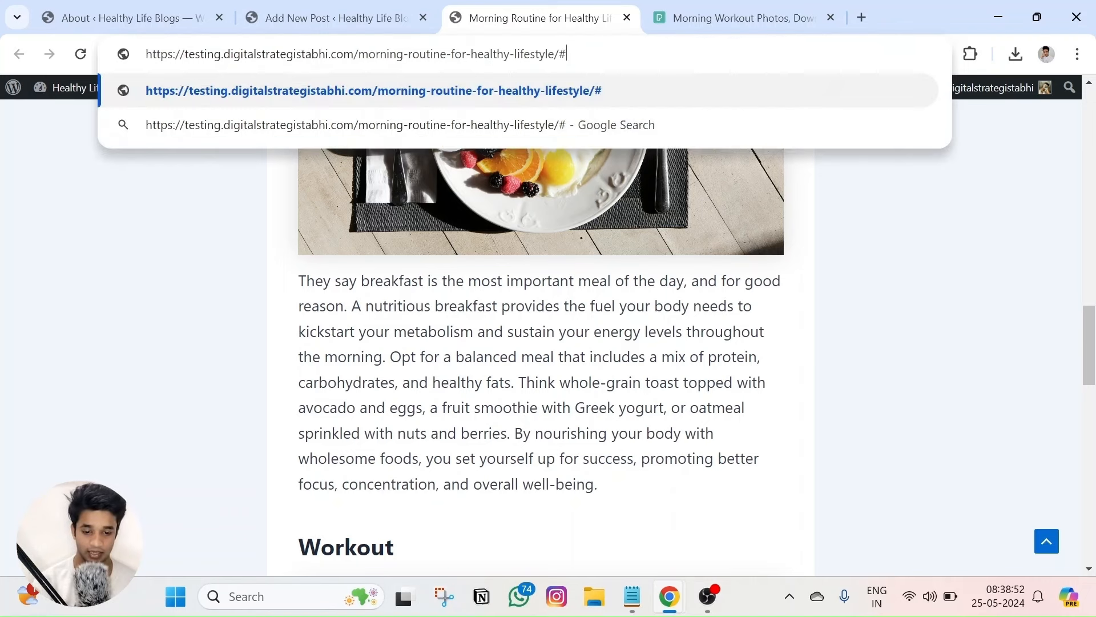
Copy the Freshen-up anchor from the post editor, append it after the # in the published post's address, and copy the complete address
click(294, 7)
triple_click(929, 279)
key(ctrl+c)
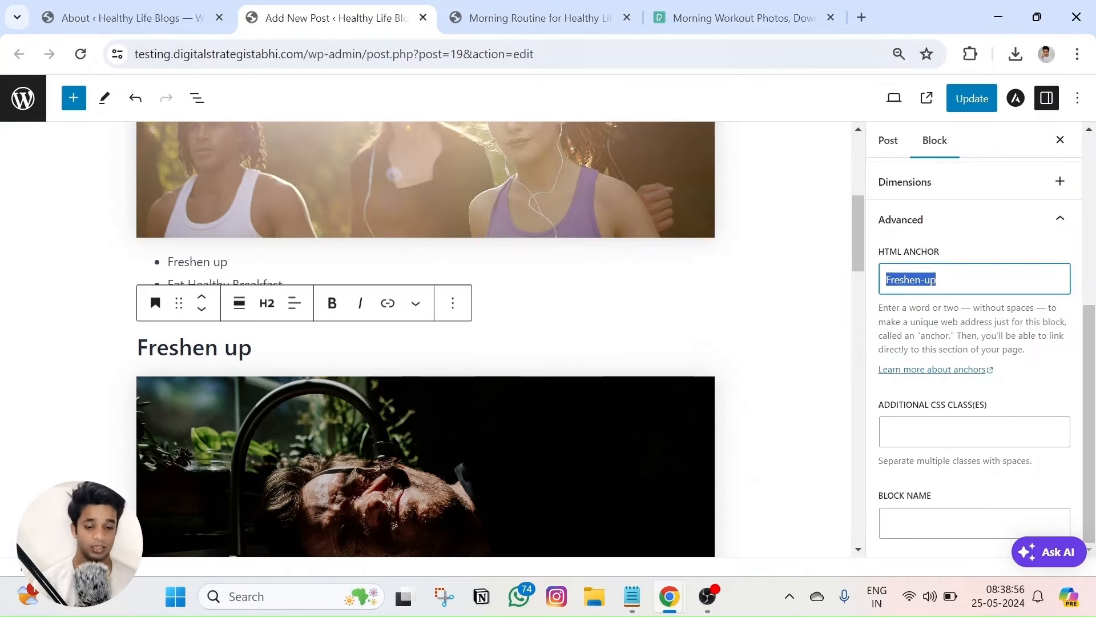
click(530, 19)
key(ctrl+v)
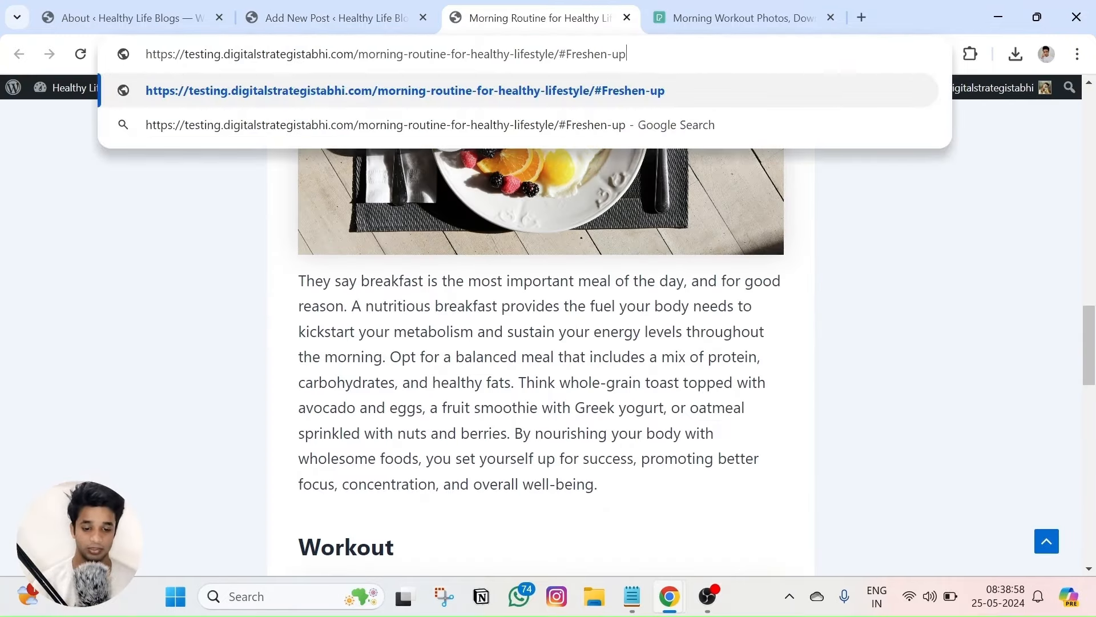
double_click(572, 54)
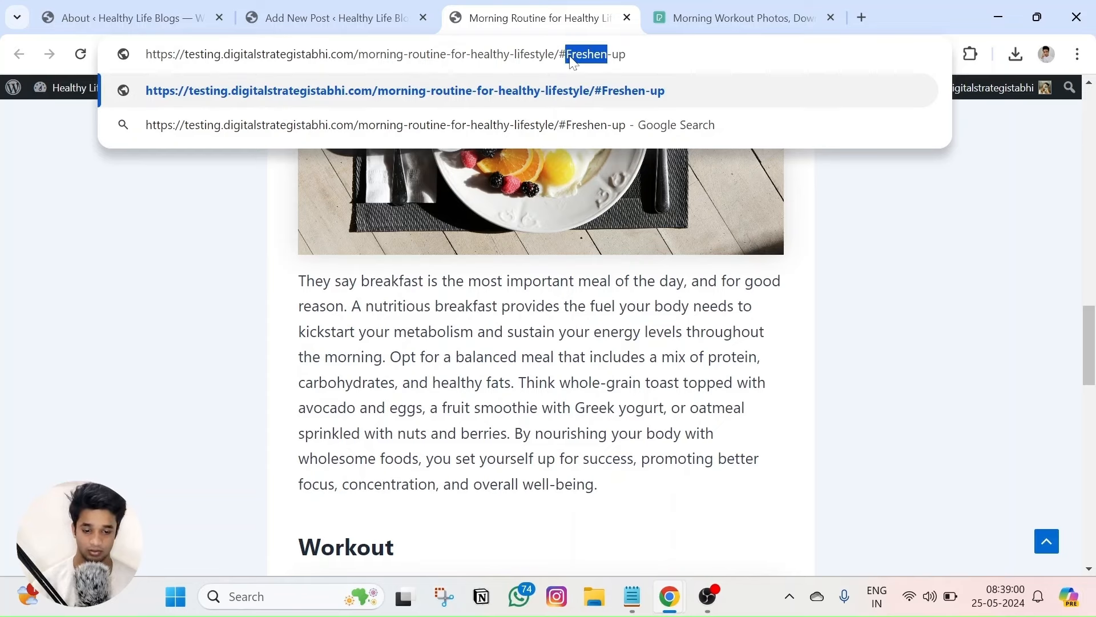
key(ctrl+a)
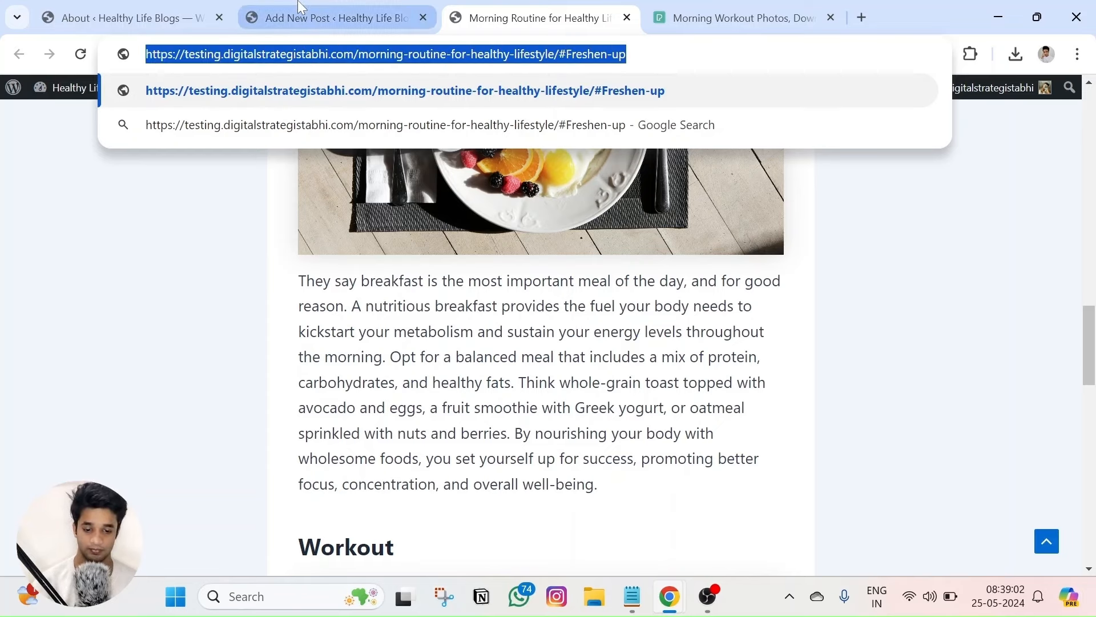
Link the "Freshen up" list item in the post editor to the copied #Freshen-up address and update the post
click(337, 18)
scroll(369, 279, up, 7)
scroll(368, 280, down, 7)
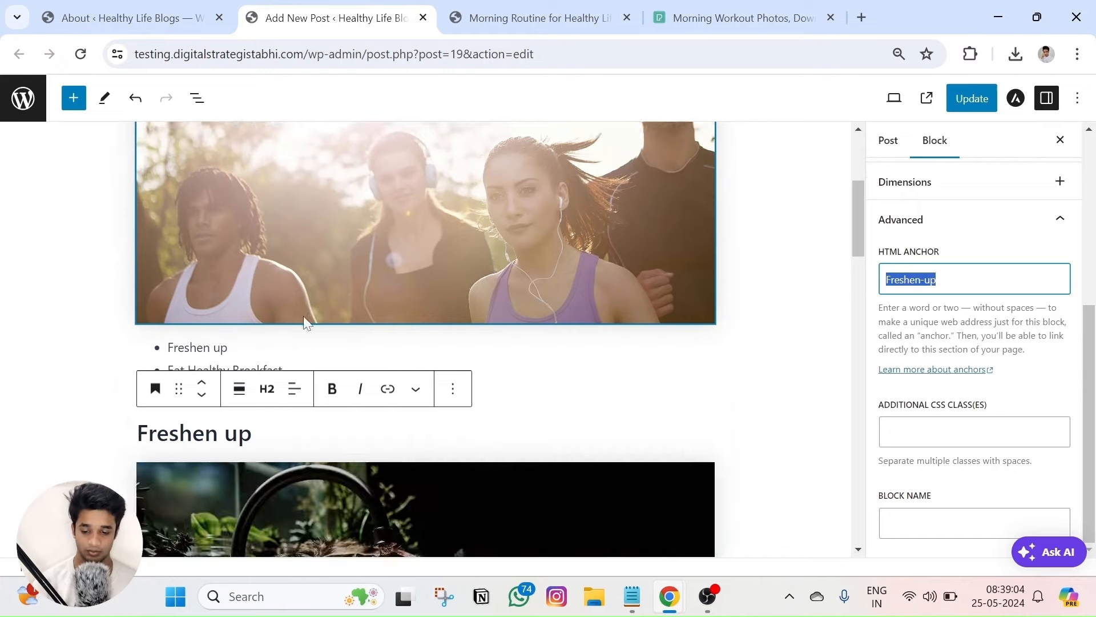
triple_click(197, 177)
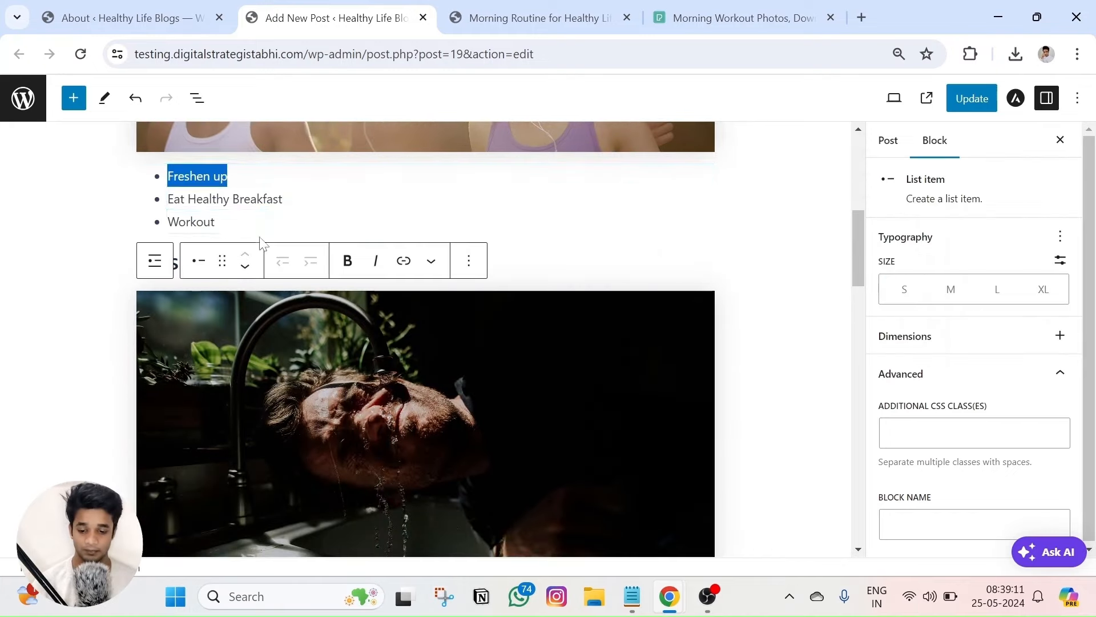
click(403, 261)
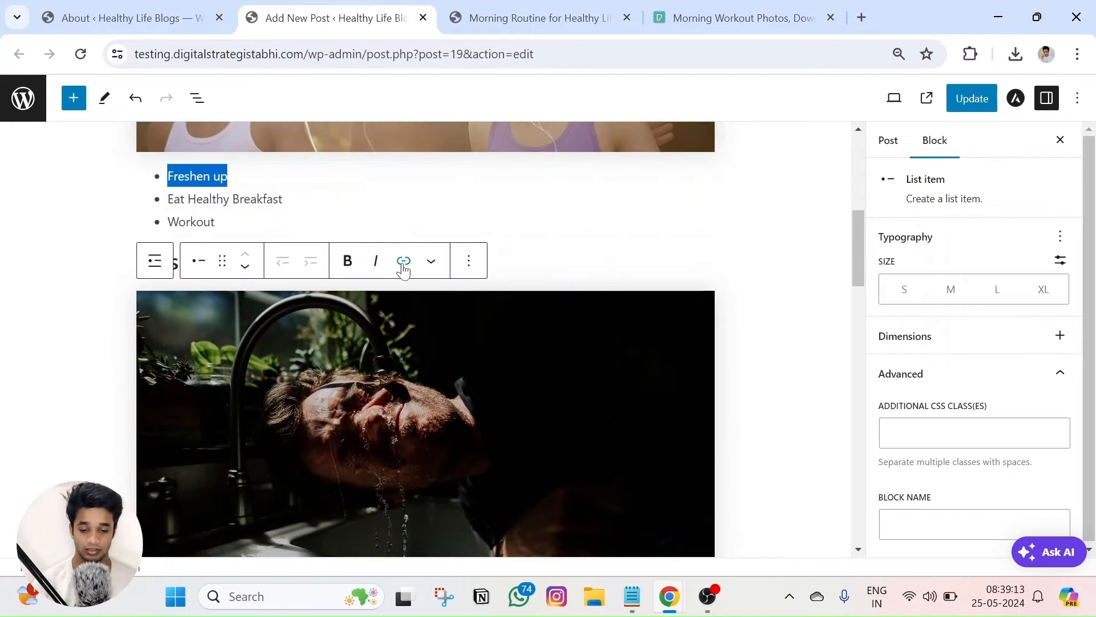
key(ctrl+v)
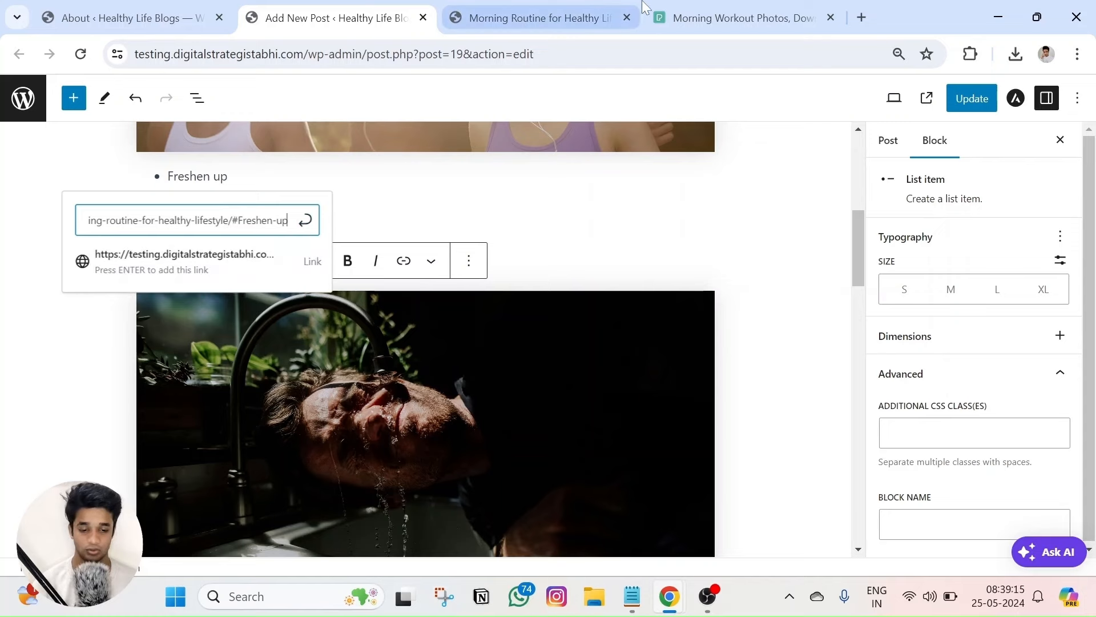
click(550, 15)
click(486, 55)
click(337, 7)
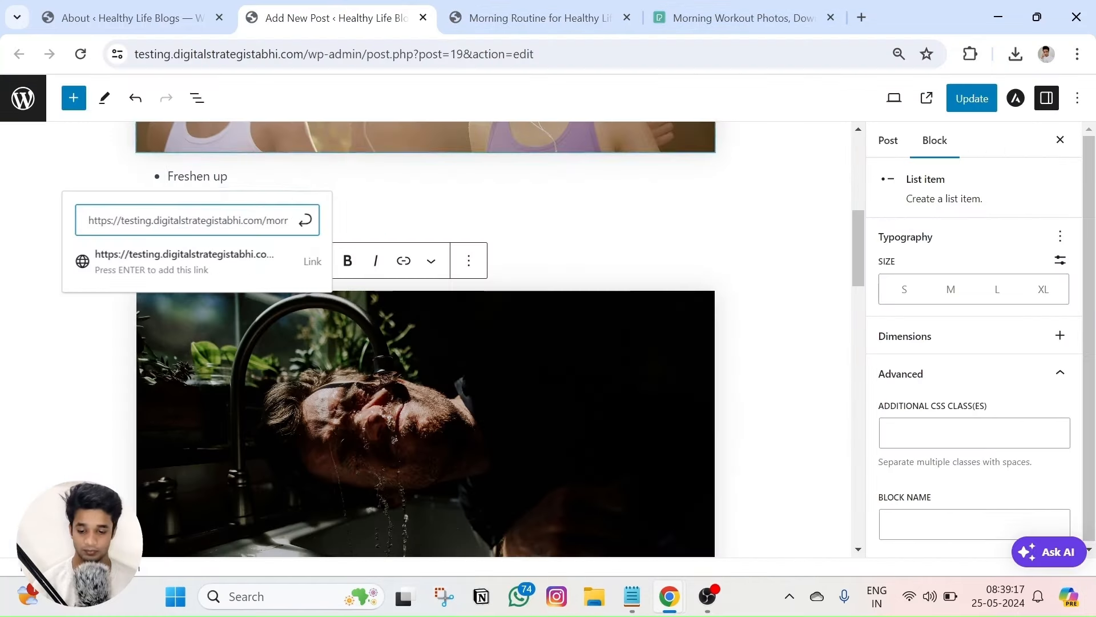
click(307, 219)
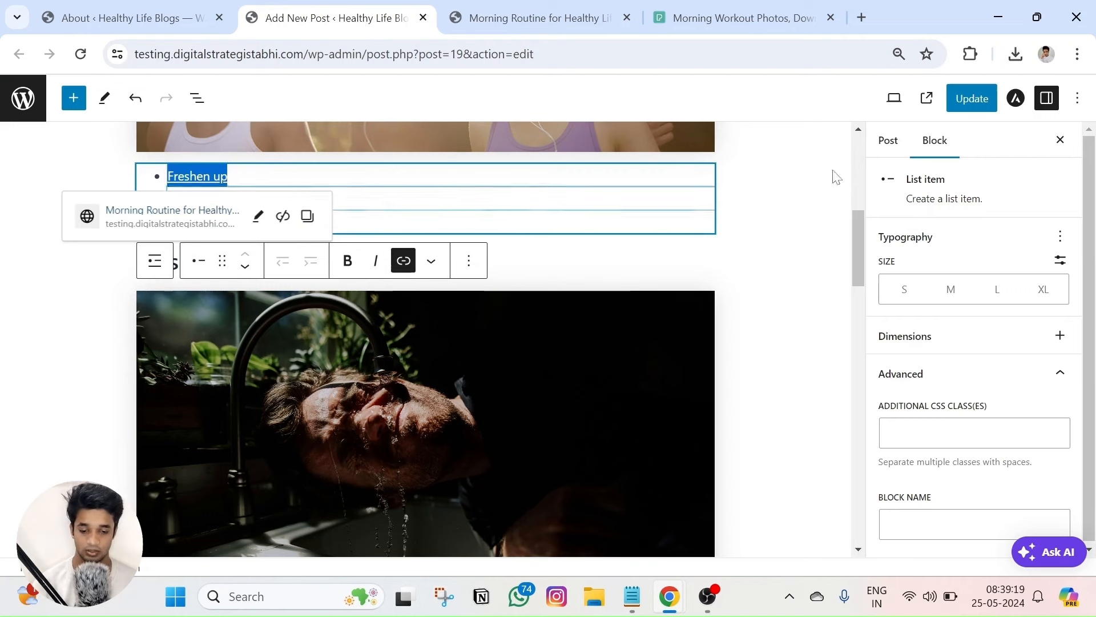
click(972, 108)
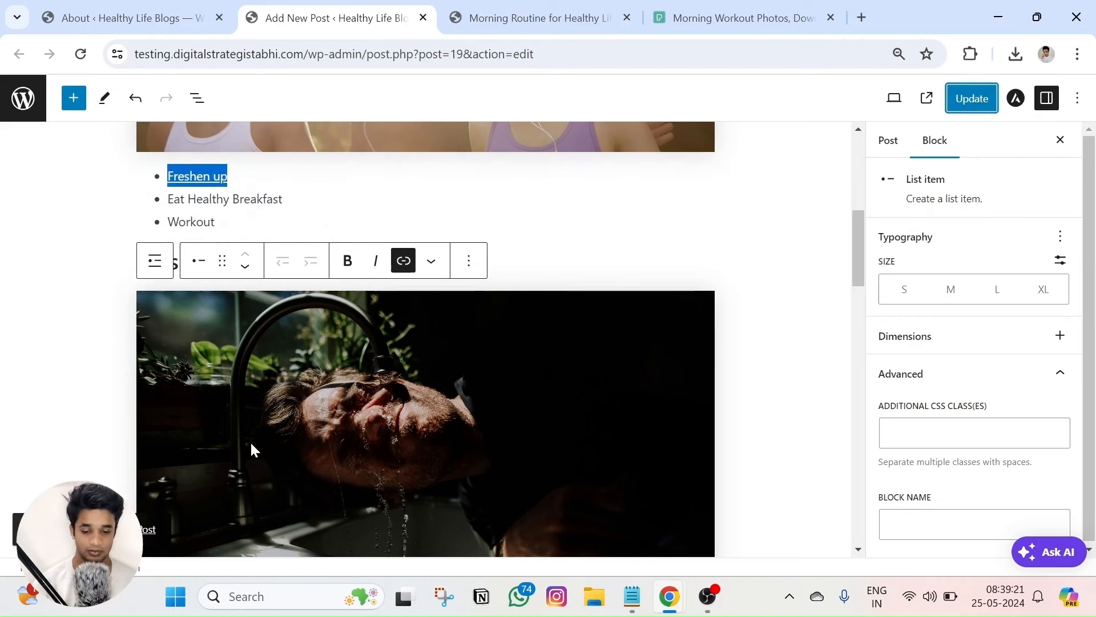
Open the updated post in a new browser tab, close its old tab, and test the "Freshen up" list link
right_click(146, 528)
click(223, 357)
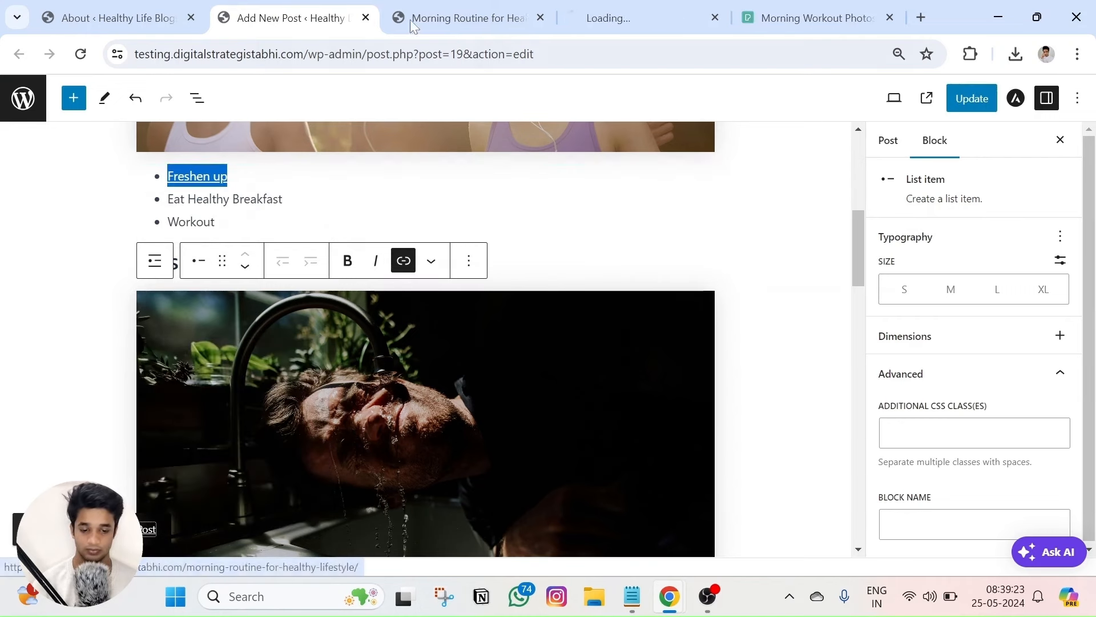
click(538, 17)
scroll(387, 269, down, 7)
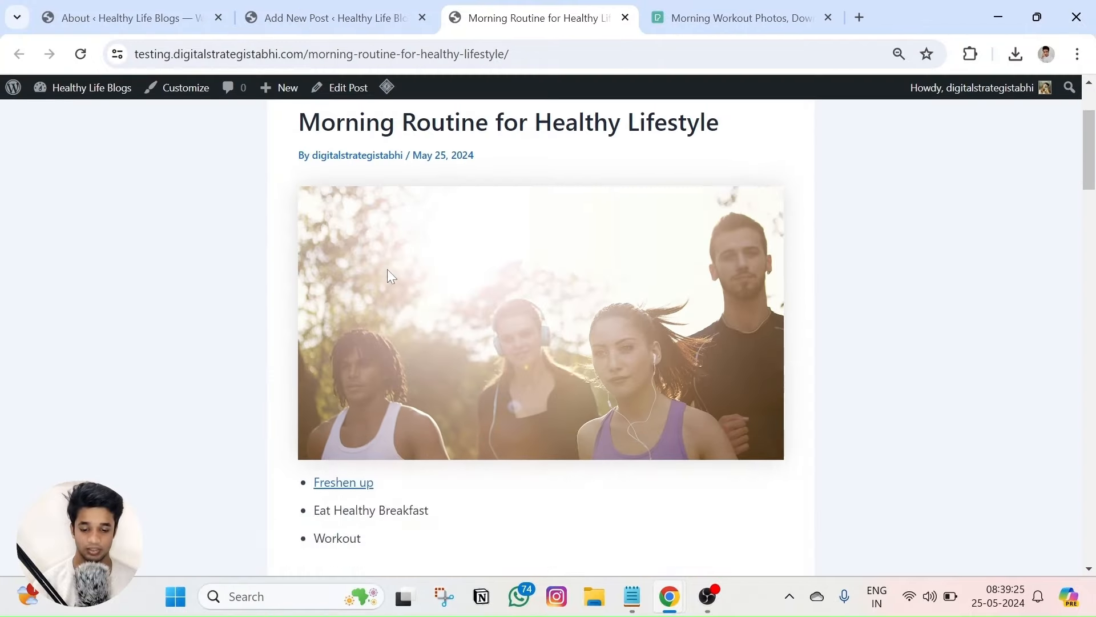
scroll(371, 247, up, 6)
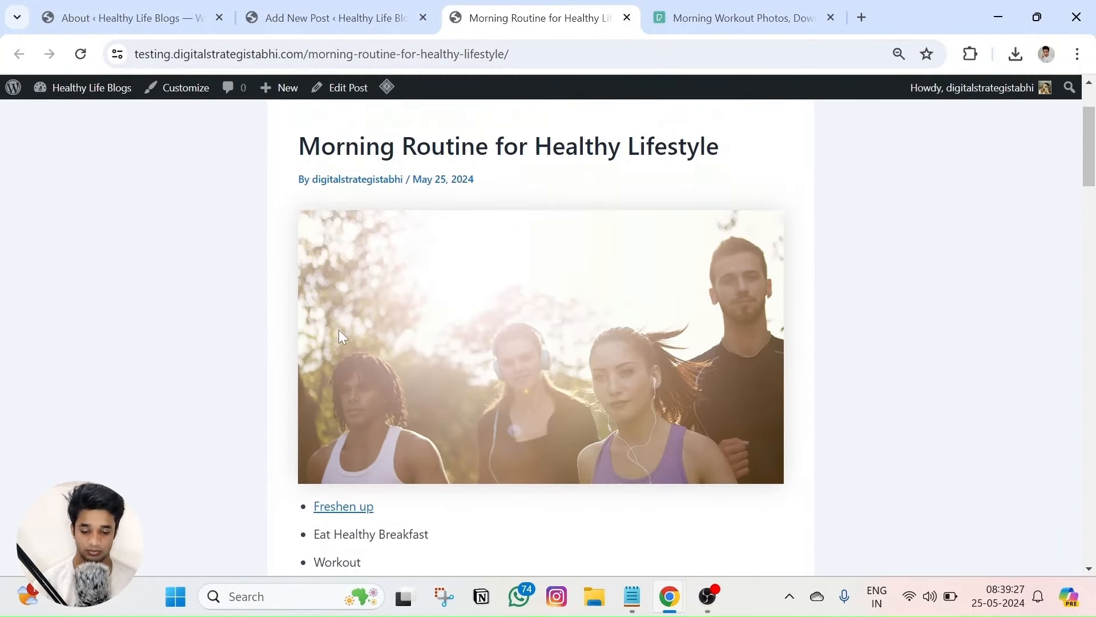
click(348, 533)
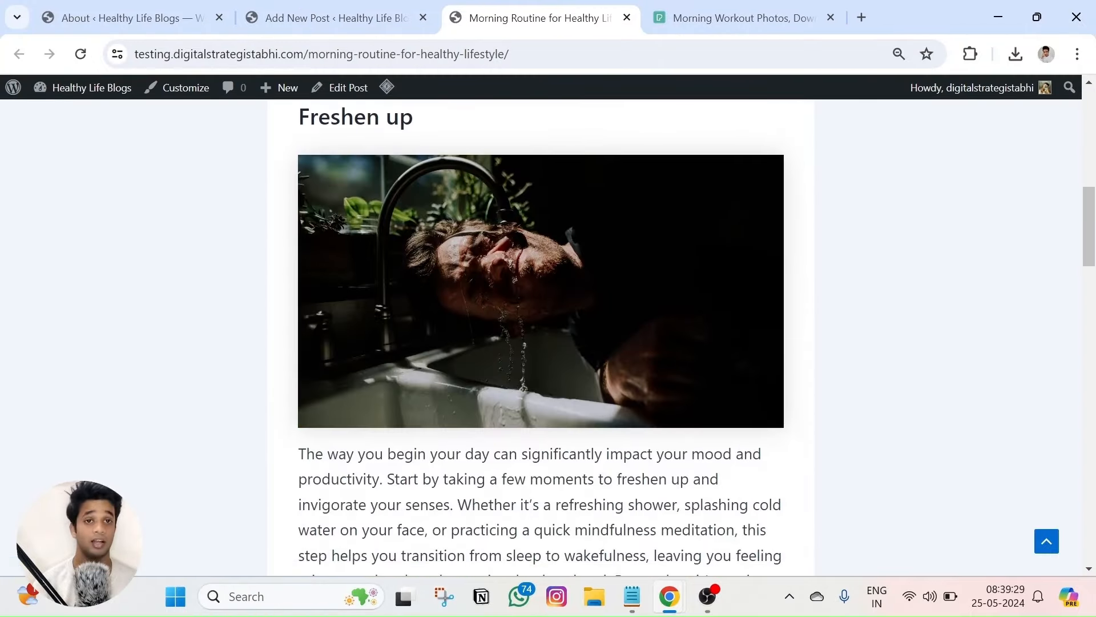
Return to the post editor and look through the outline list and the Eat Healthy Breakfast and Workout headings
click(337, 17)
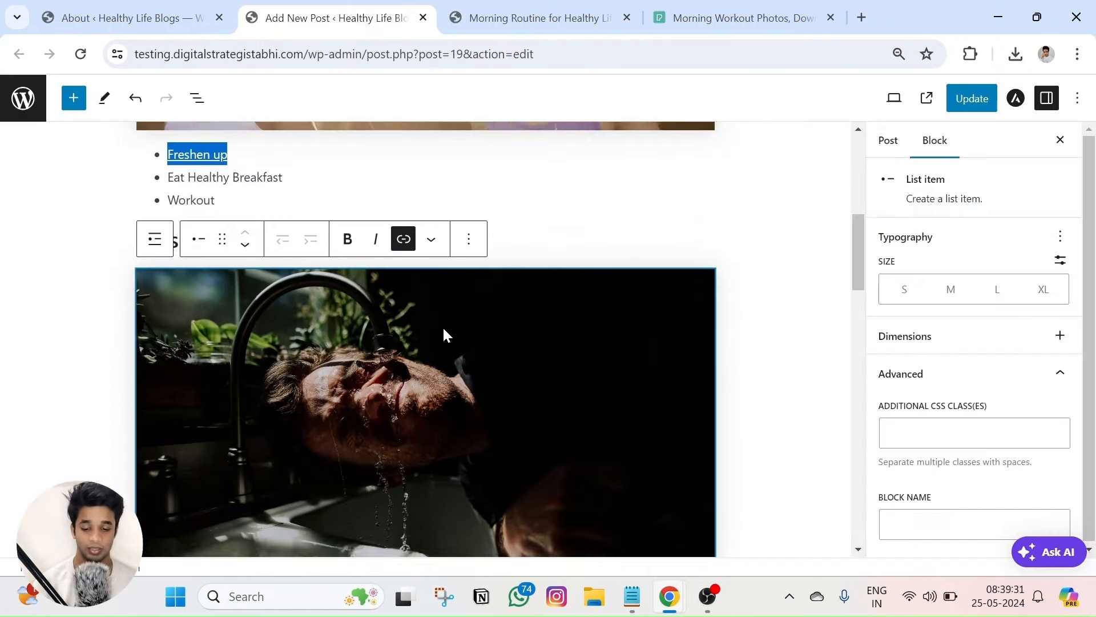
scroll(443, 333, down, 5)
scroll(443, 333, up, 1)
scroll(431, 365, up, 7)
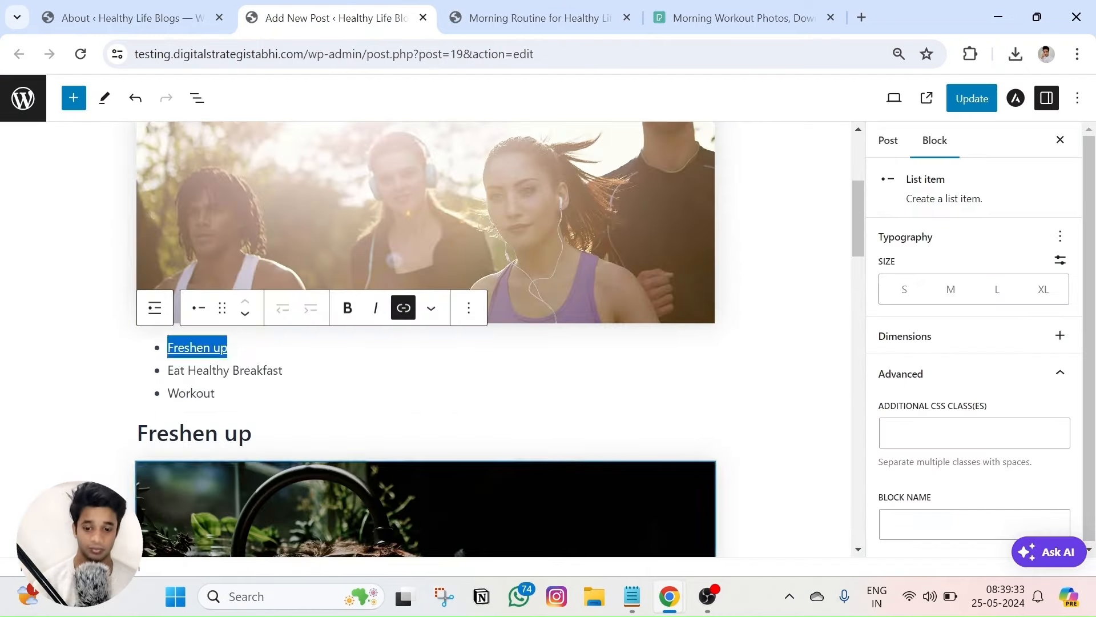
scroll(431, 377, down, 10)
scroll(426, 393, down, 3)
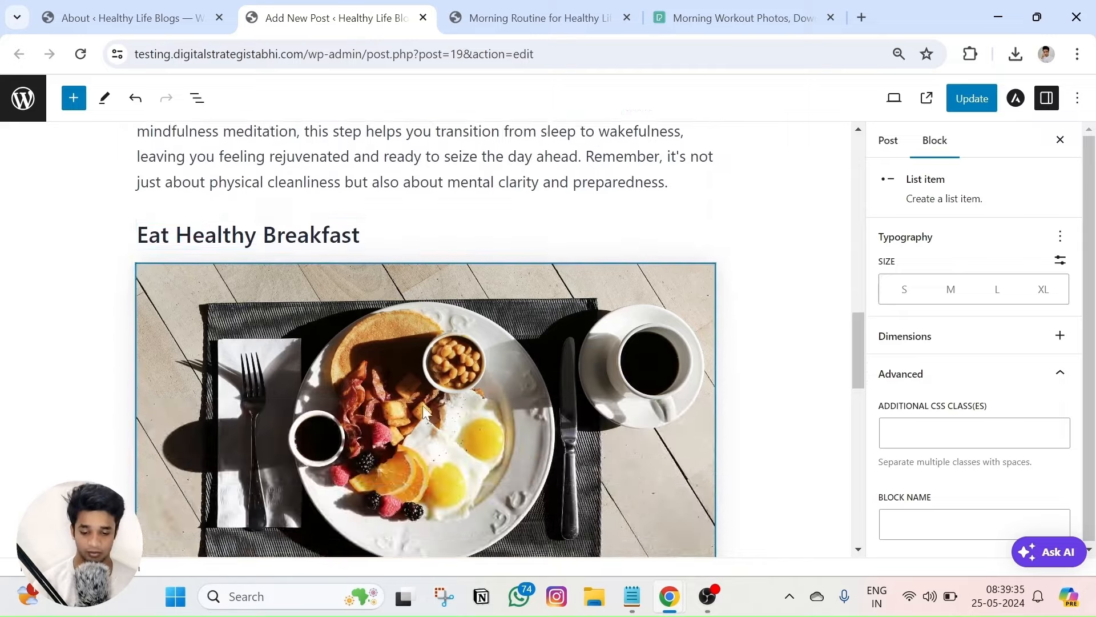
scroll(425, 393, up, 3)
scroll(426, 393, down, 1)
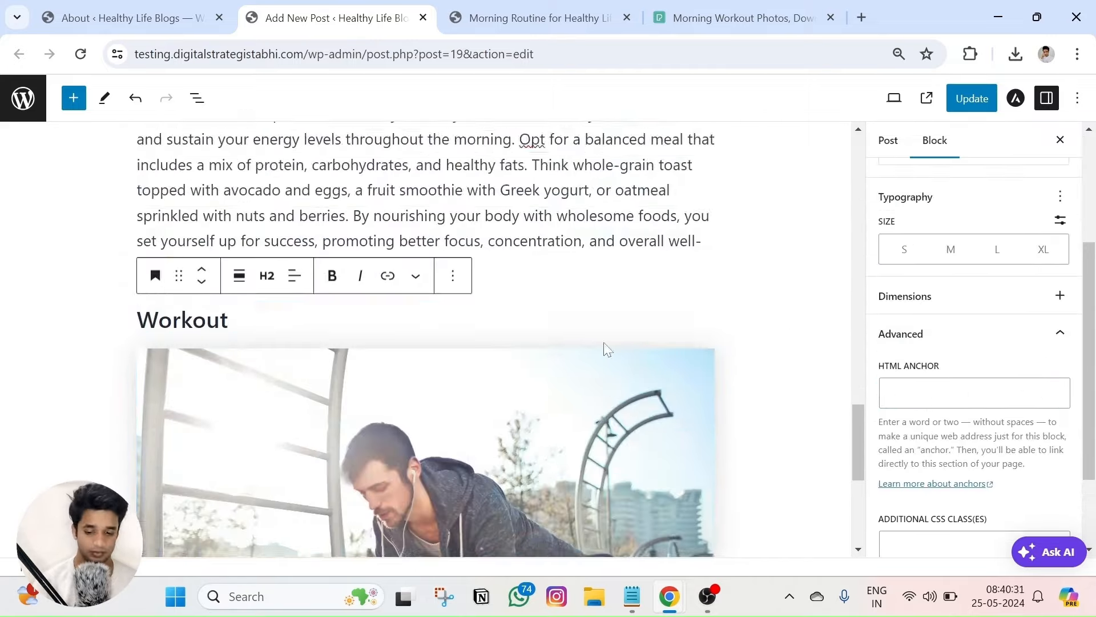
Open the current post in a new browser tab, close its old tab, and examine the linked outline list and the sections
click(926, 97)
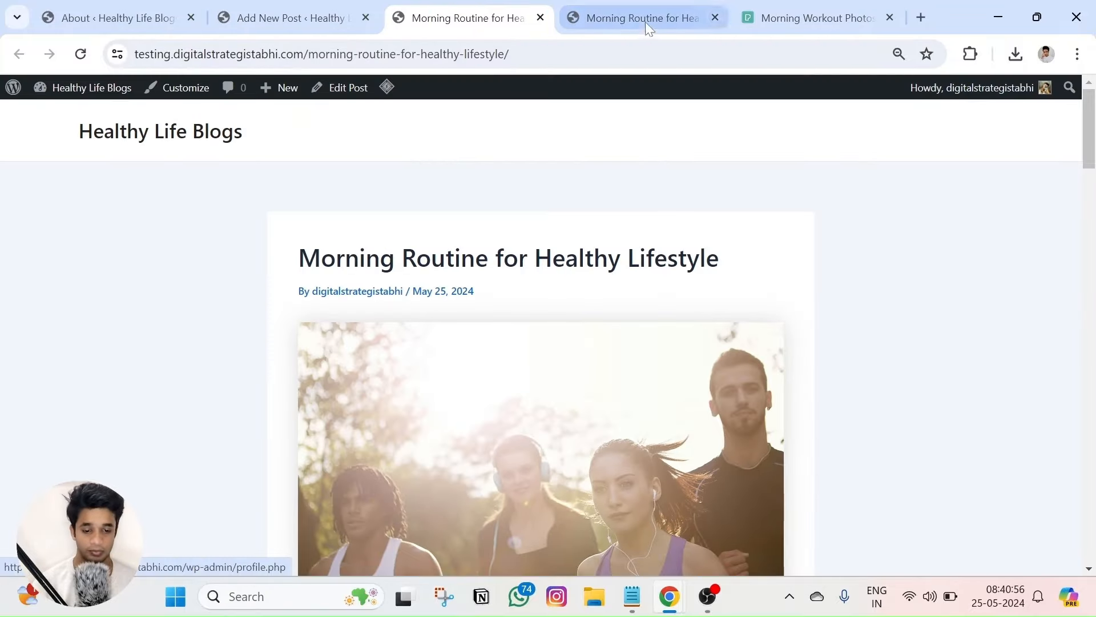
click(714, 15)
scroll(606, 203, down, 15)
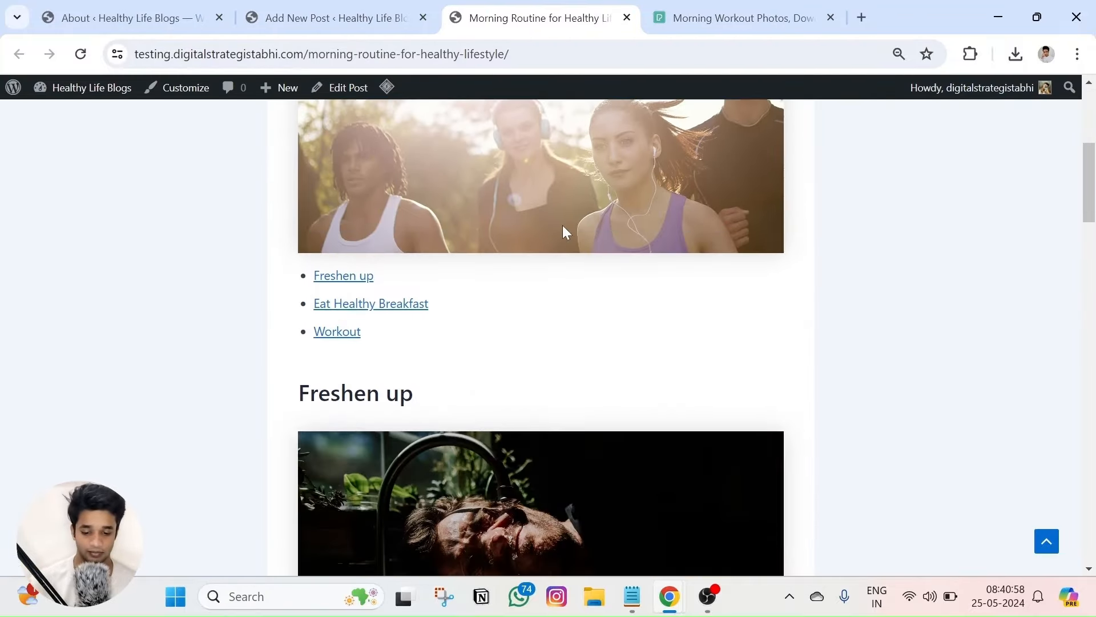
scroll(570, 232, down, 20)
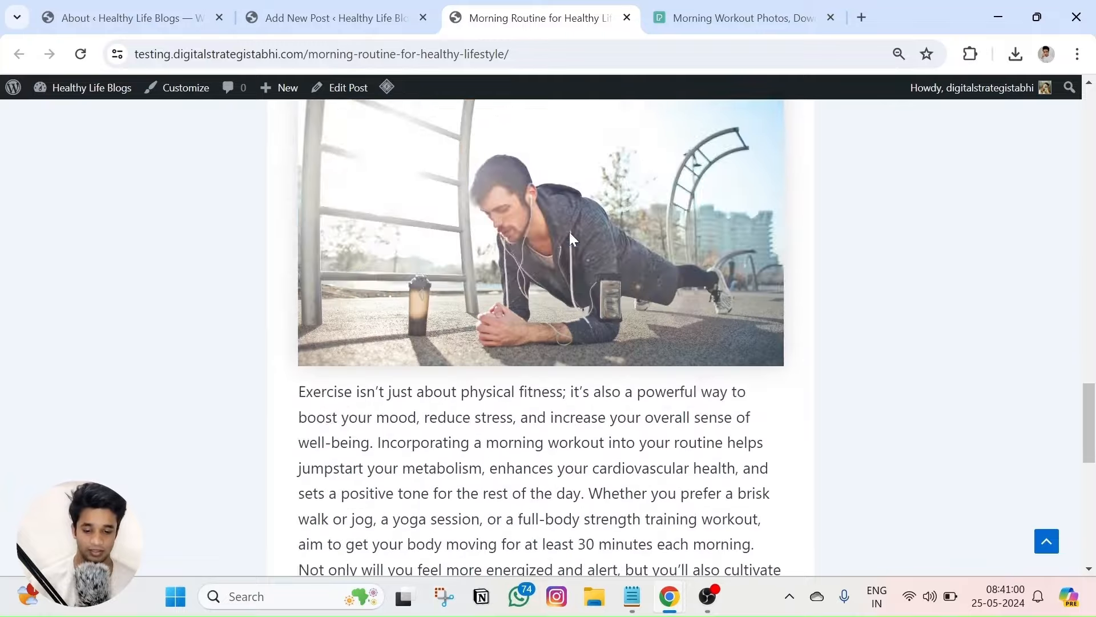
scroll(612, 337, up, 8)
scroll(611, 337, up, 15)
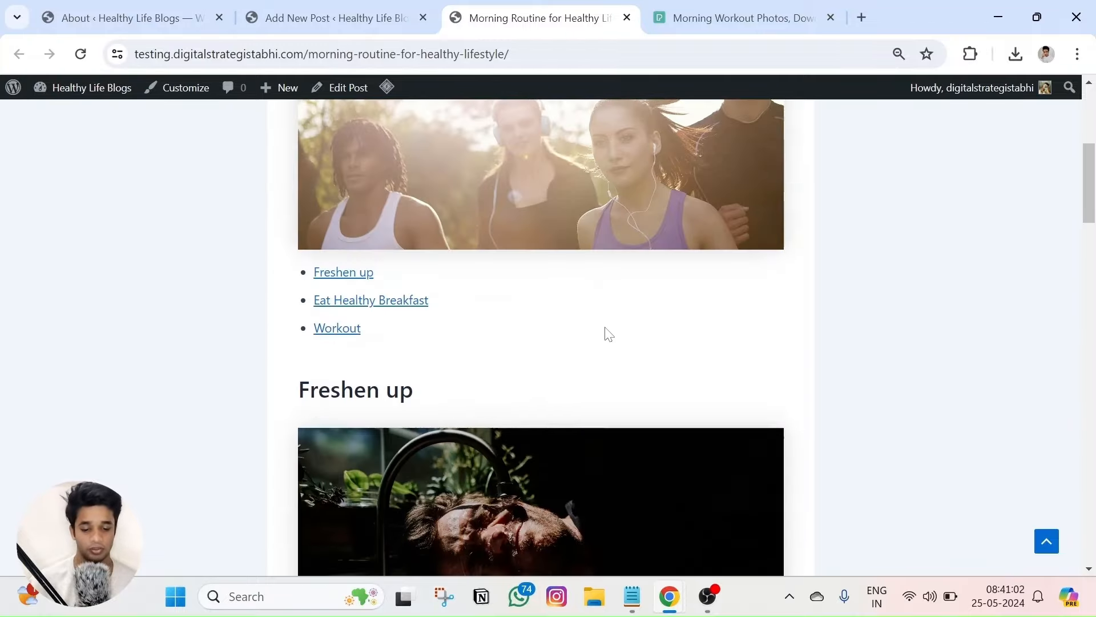
scroll(594, 333, down, 3)
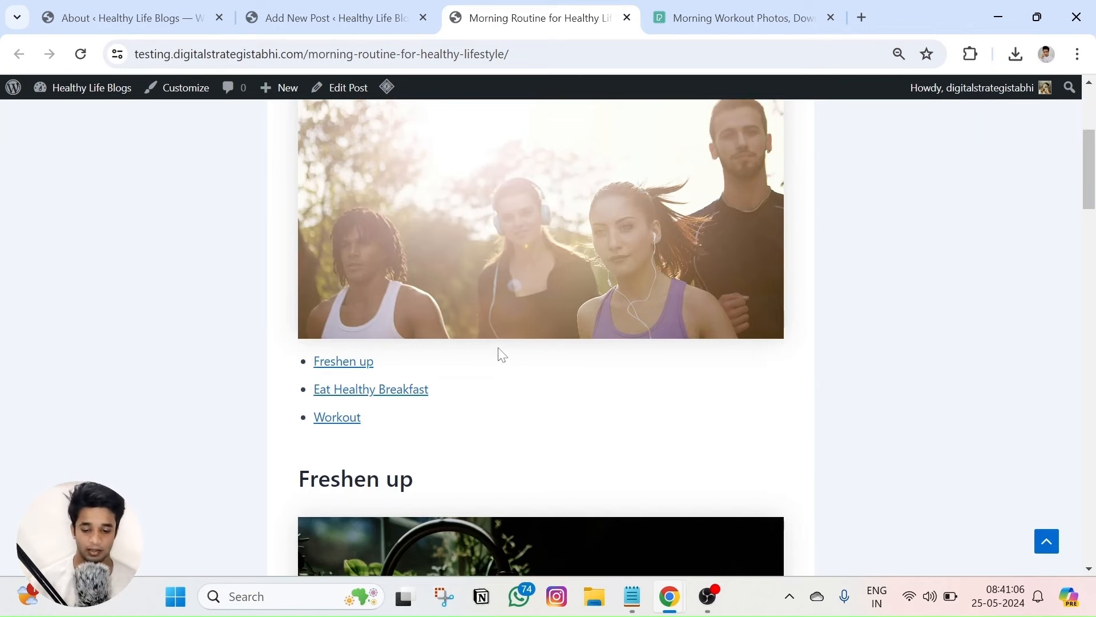
scroll(479, 363, up, 1)
scroll(460, 374, down, 1)
Test the Freshen up, Eat Healthy Breakfast and Workout links in the outline list, returning to the top of the post
click(347, 363)
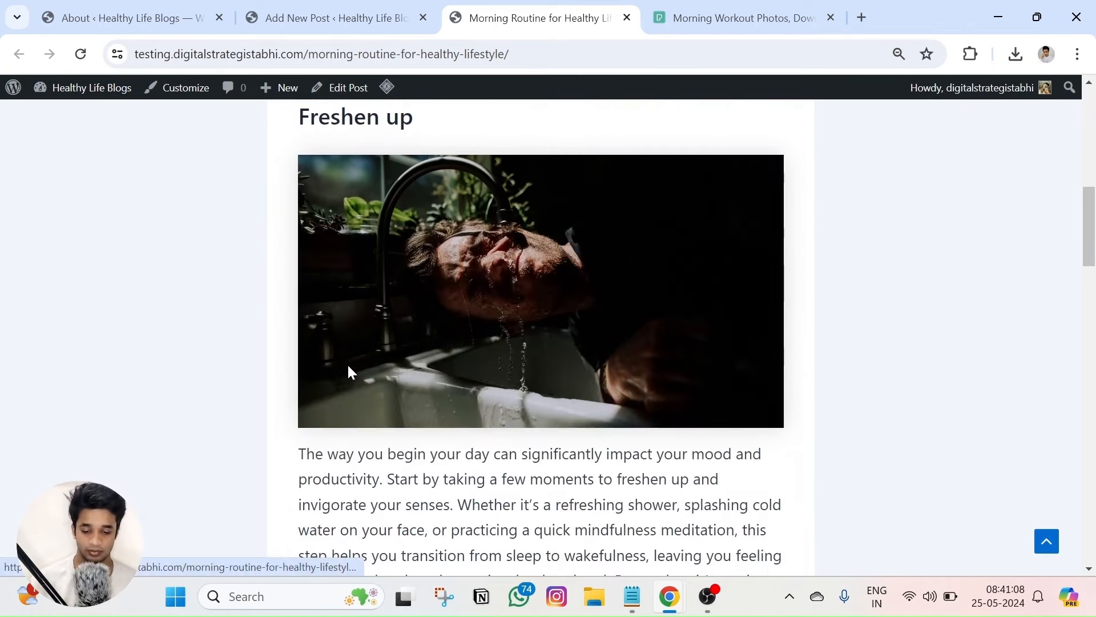
scroll(460, 337, up, 3)
scroll(461, 337, up, 1)
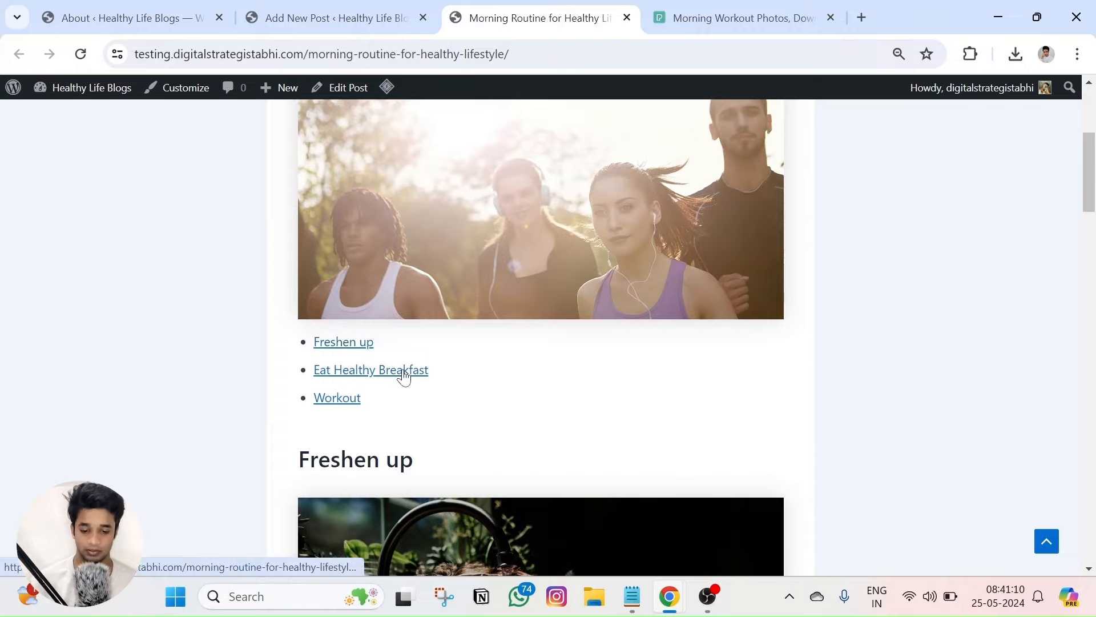
click(402, 372)
scroll(467, 340, up, 10)
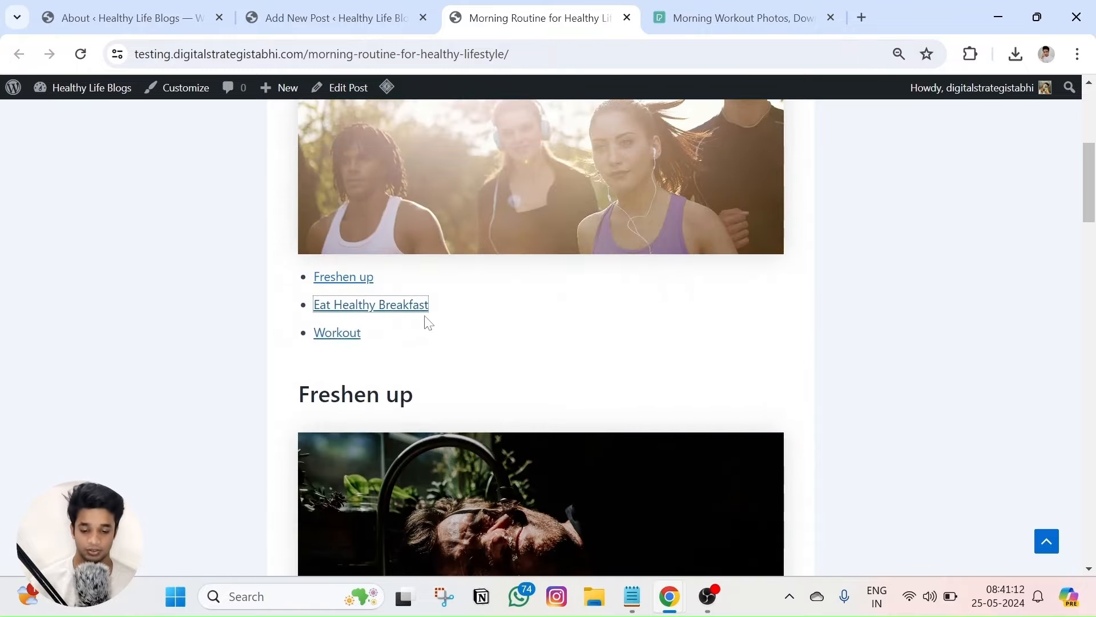
click(354, 335)
scroll(506, 294, up, 15)
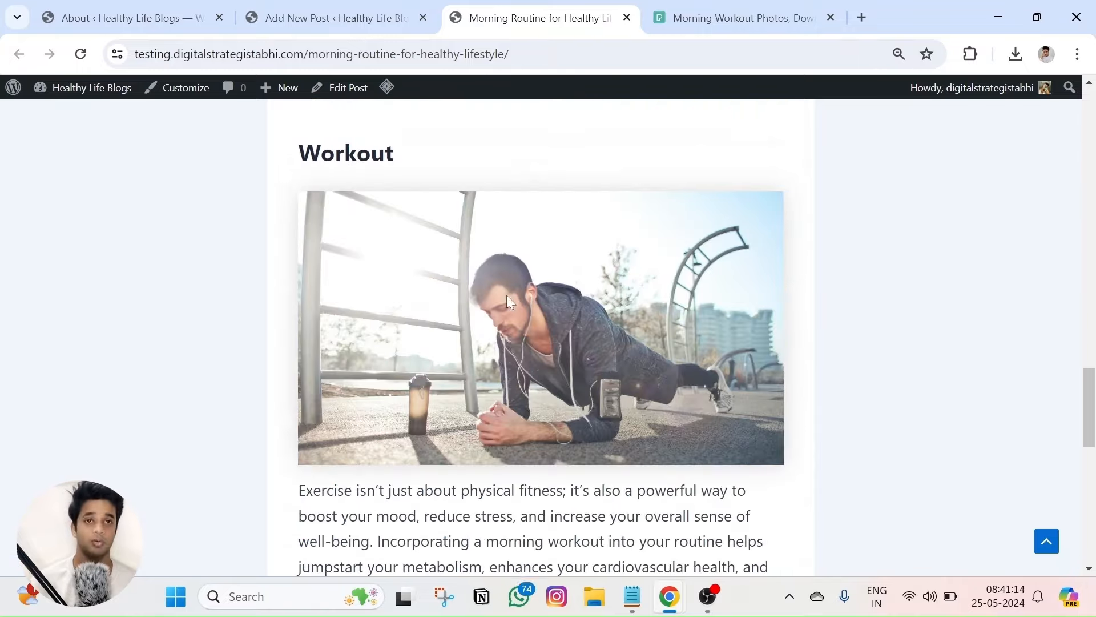
scroll(579, 259, up, 3)
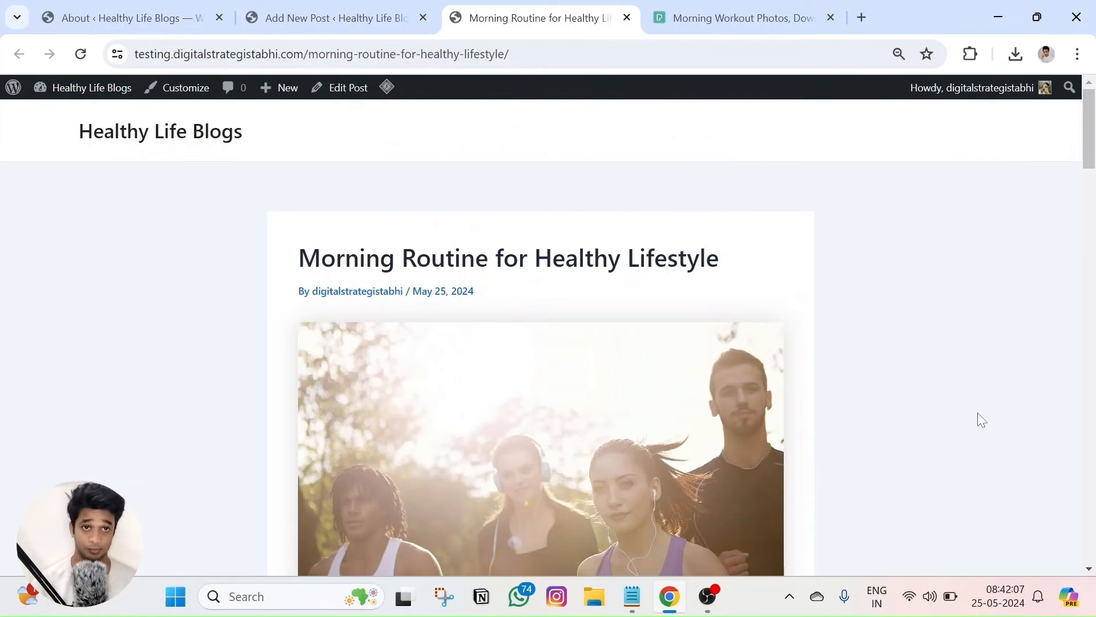
Enlarge the published page to 150% at the linked outline list
scroll(951, 391, down, 8)
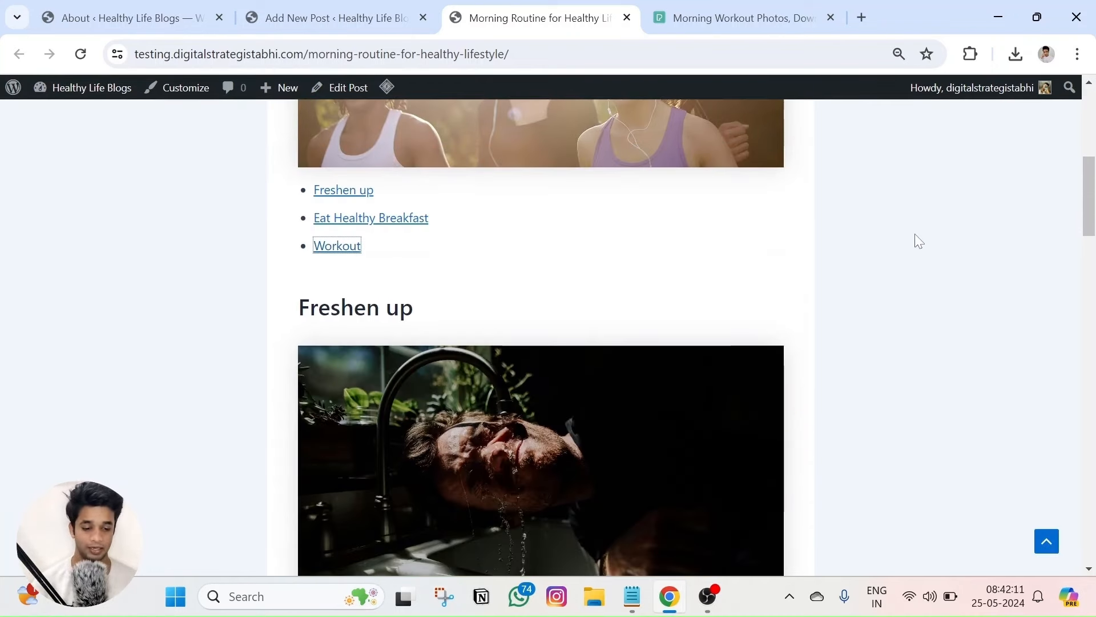
key(ctrl+plus)
key(ctrl+plus)
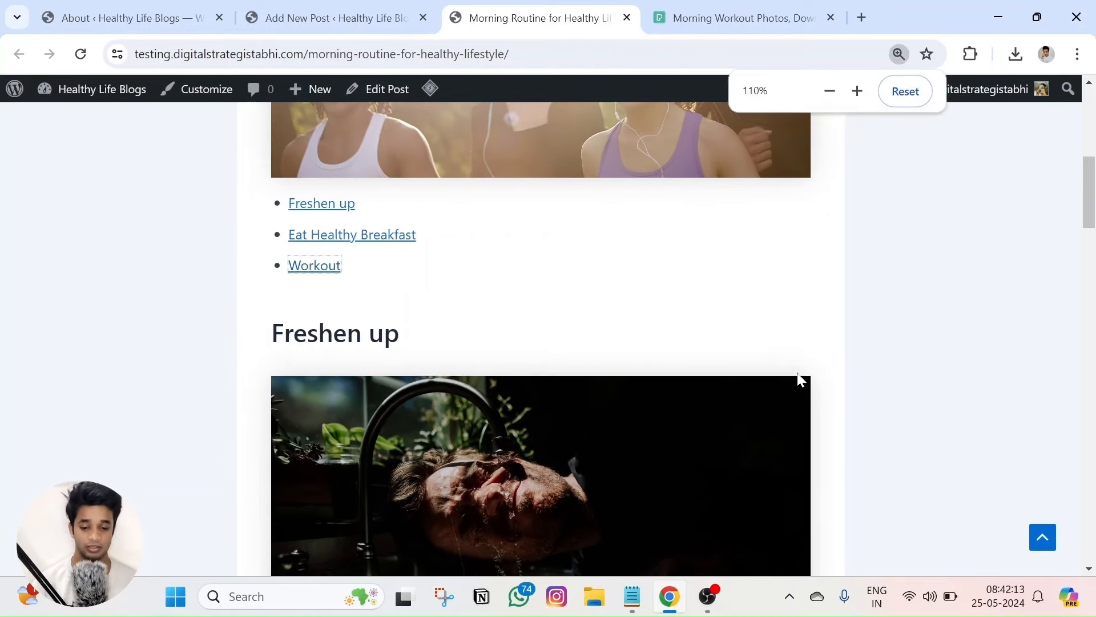
key(ctrl+plus)
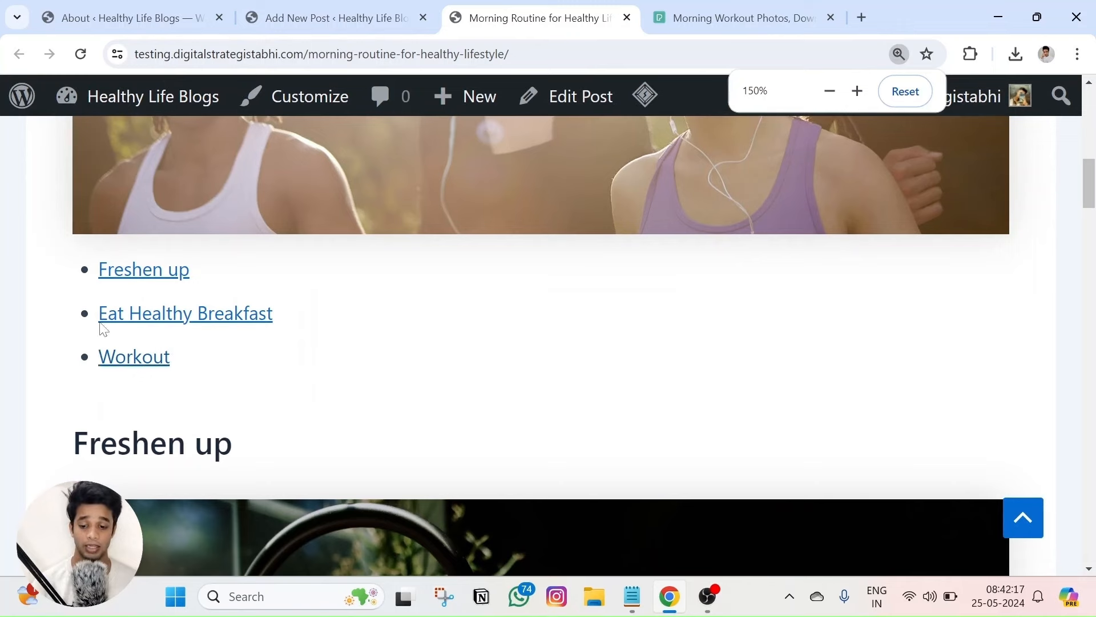
Return the published page to 100% zoom and go back up to the post title
key(ctrl+minus)
key(ctrl+minus)
key(ctrl+minus)
key(ctrl+minus)
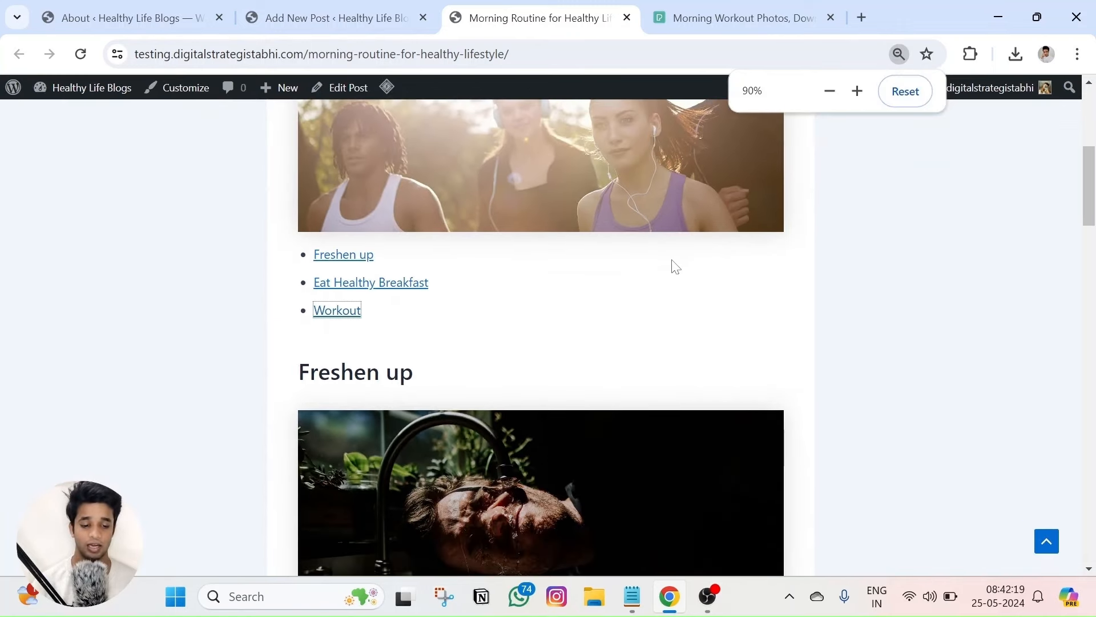
key(ctrl+plus)
scroll(924, 318, up, 2)
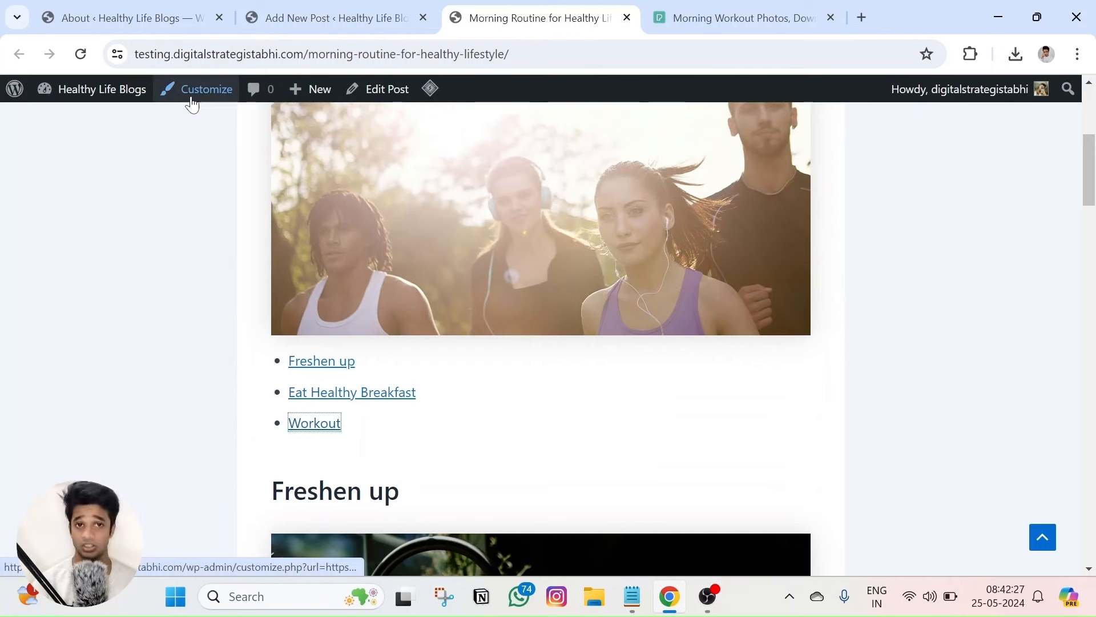
scroll(264, 151, up, 6)
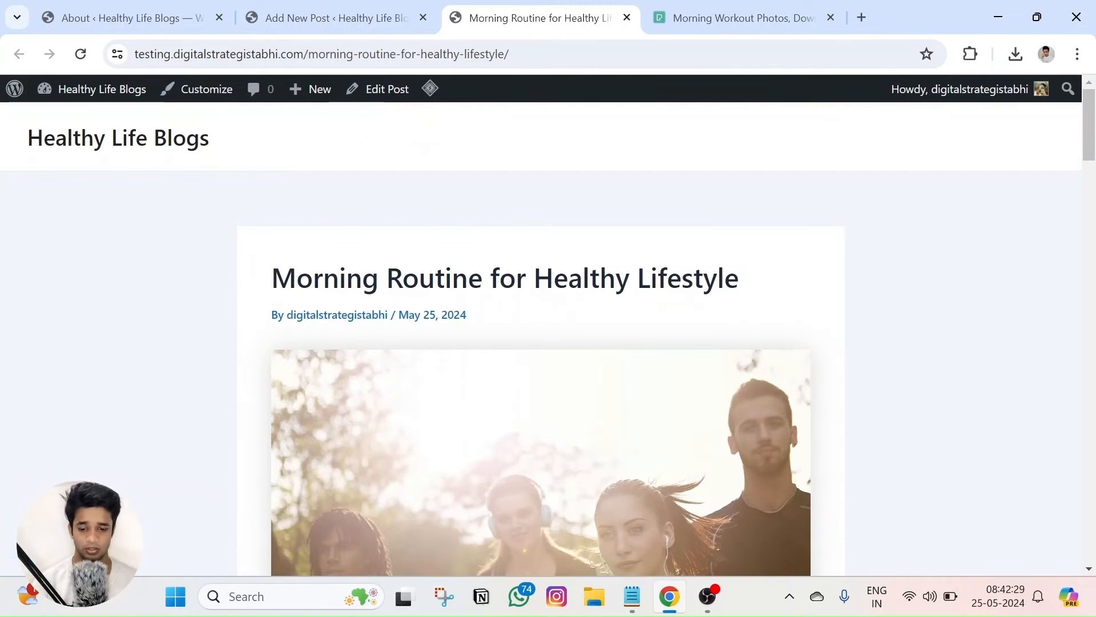
Open the site customizer's Single Post blog settings and bring up the container layout options
click(204, 91)
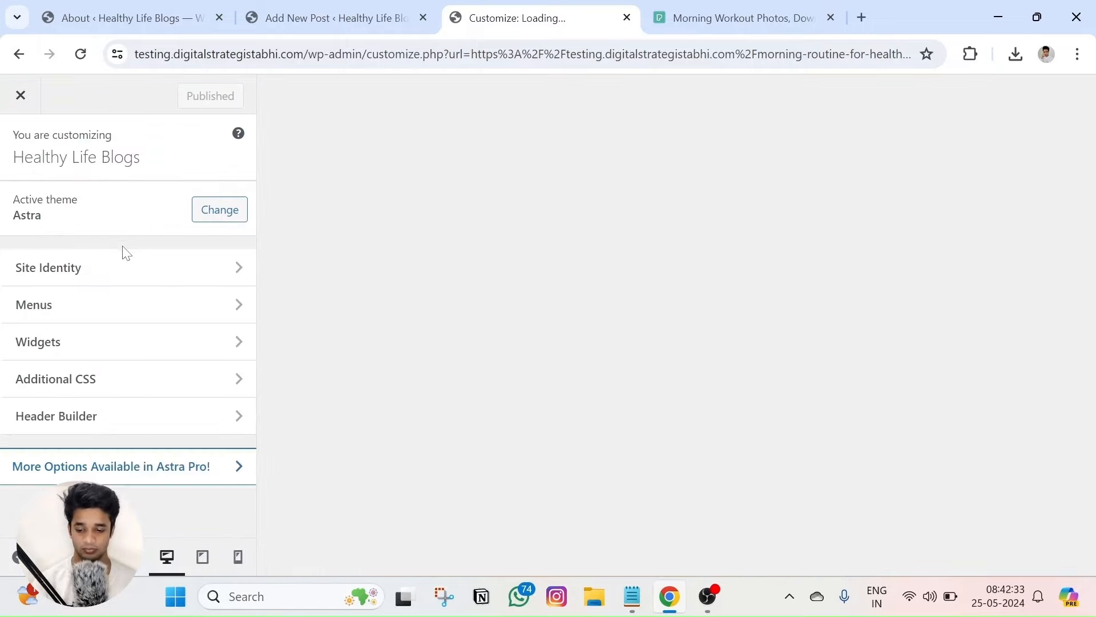
scroll(123, 302, down, 3)
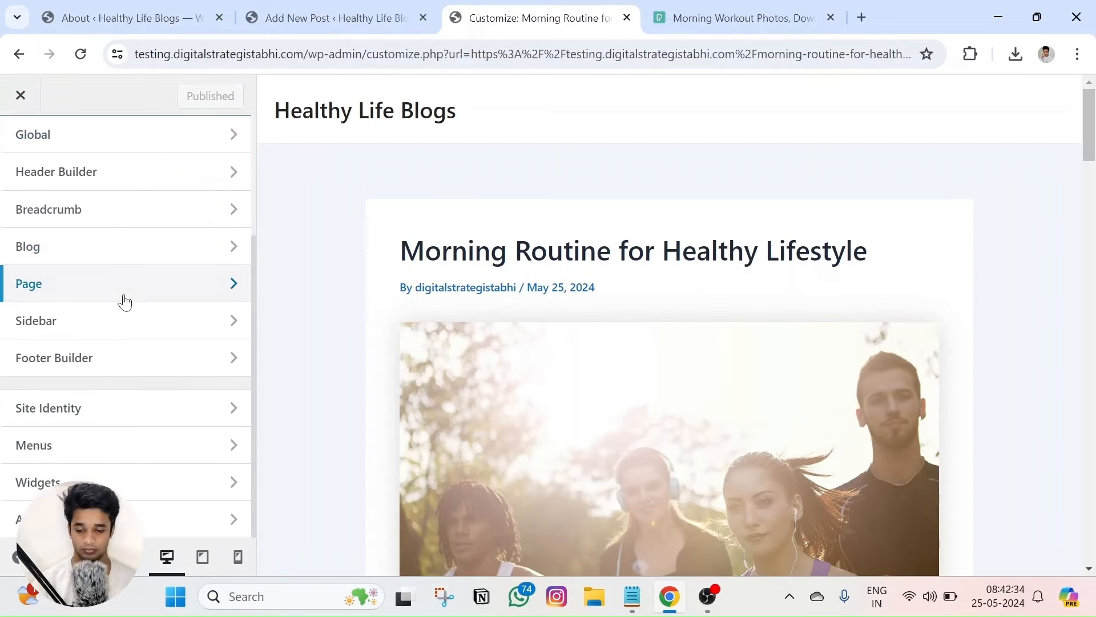
click(105, 251)
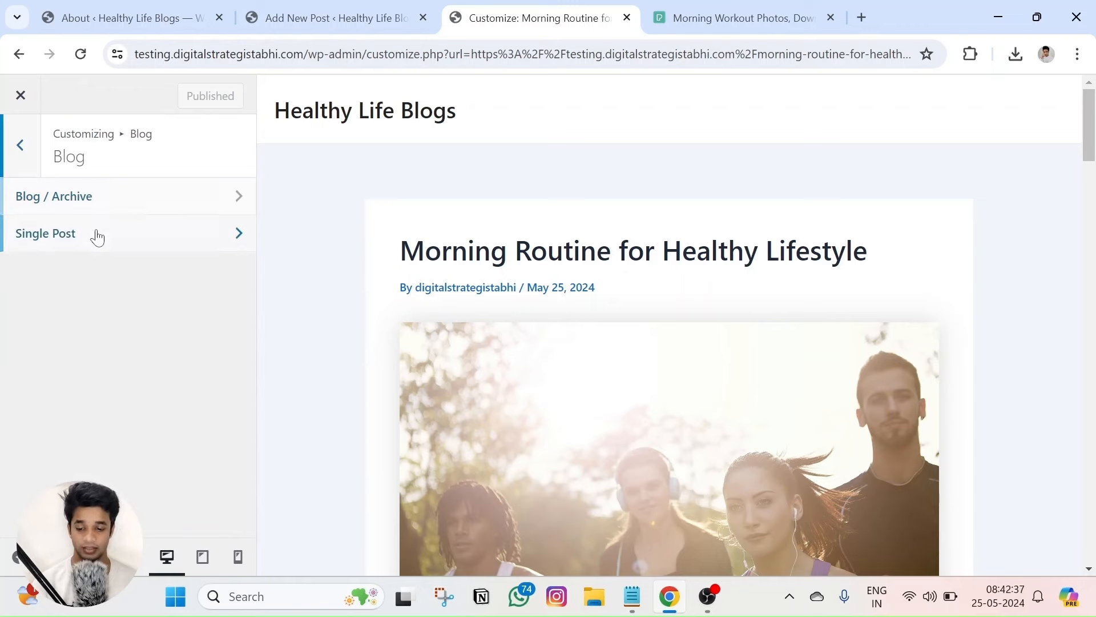
click(97, 233)
scroll(103, 343, down, 2)
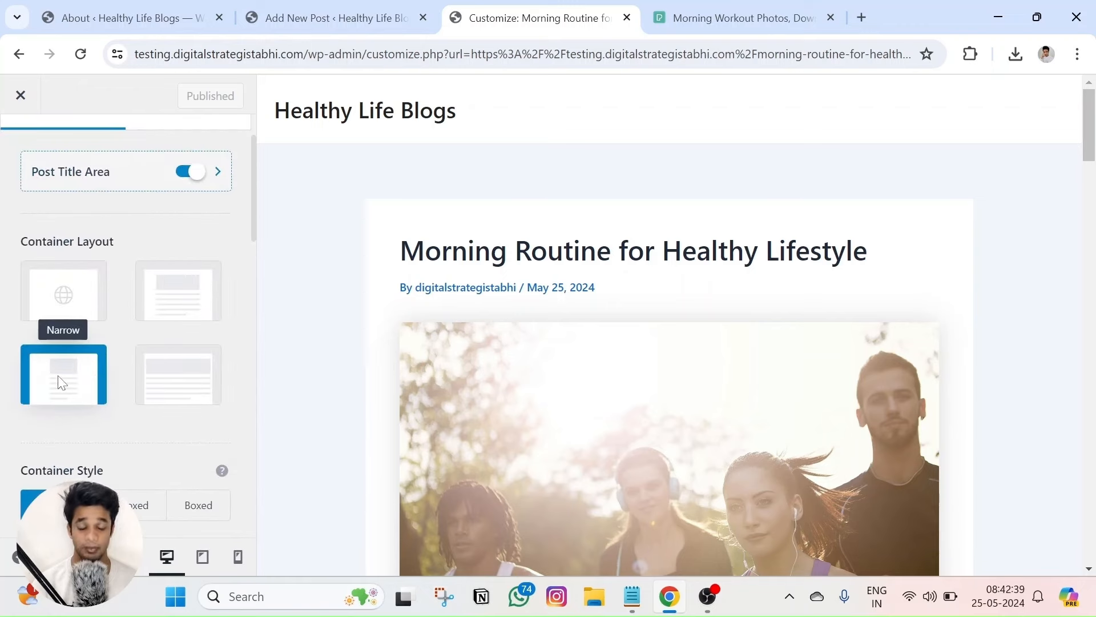
Try the full-width, default and normal container layouts for single posts, comparing the post's sections in the preview
click(184, 374)
scroll(427, 328, down, 10)
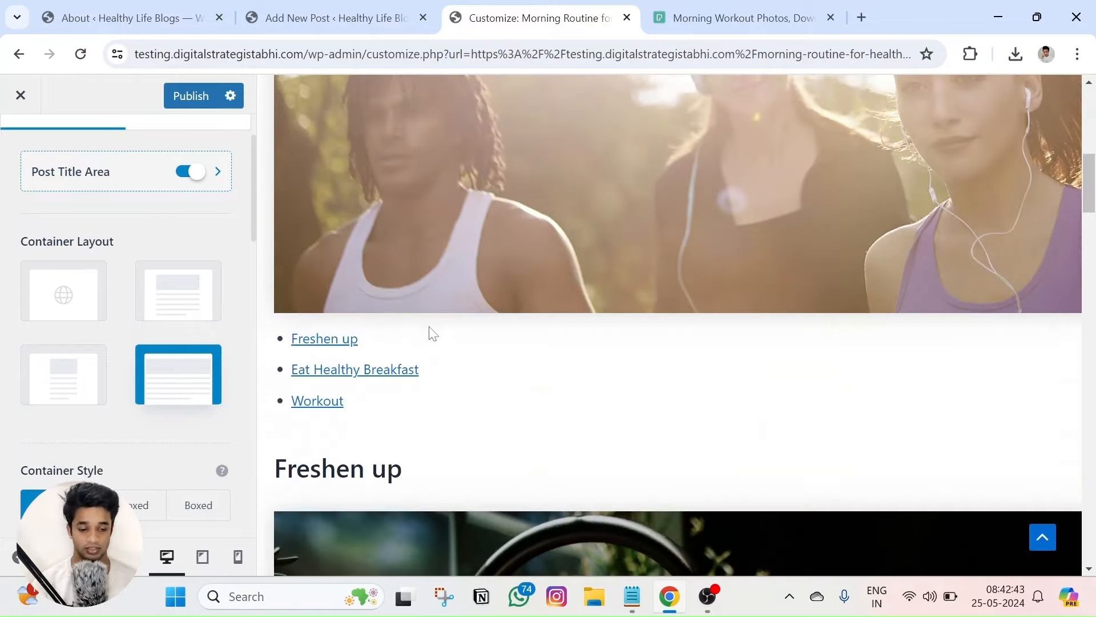
scroll(429, 328, down, 12)
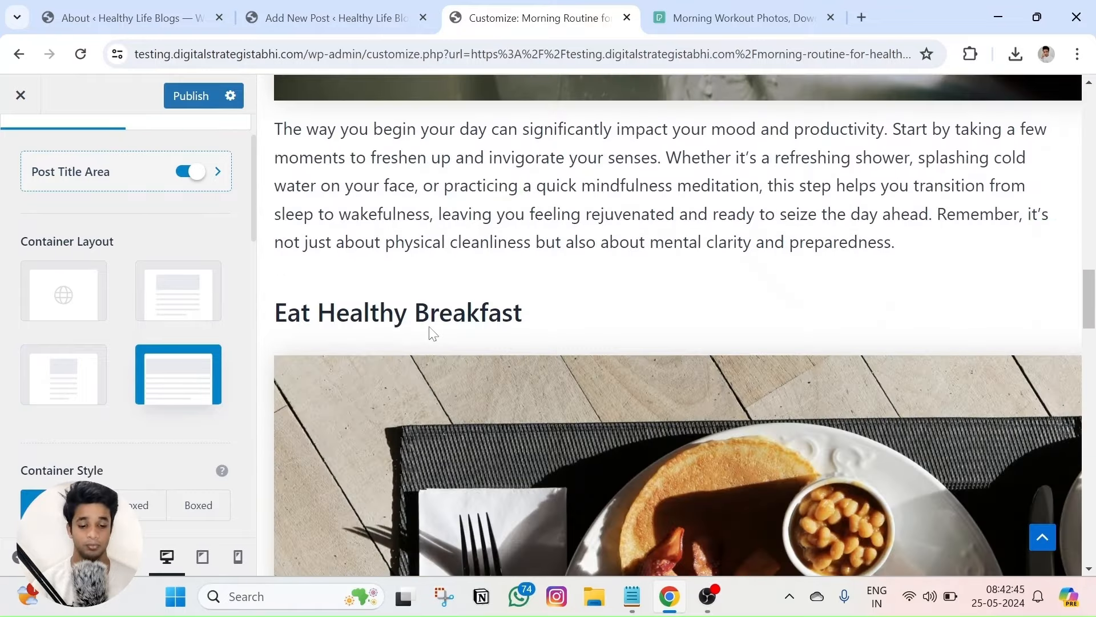
scroll(429, 326, down, 10)
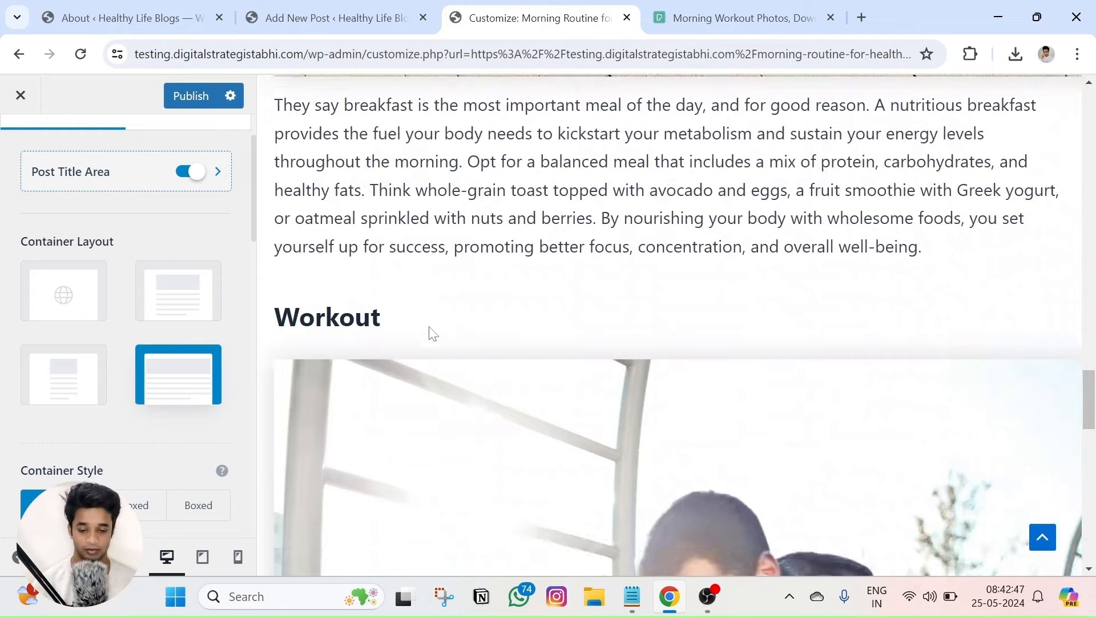
click(76, 309)
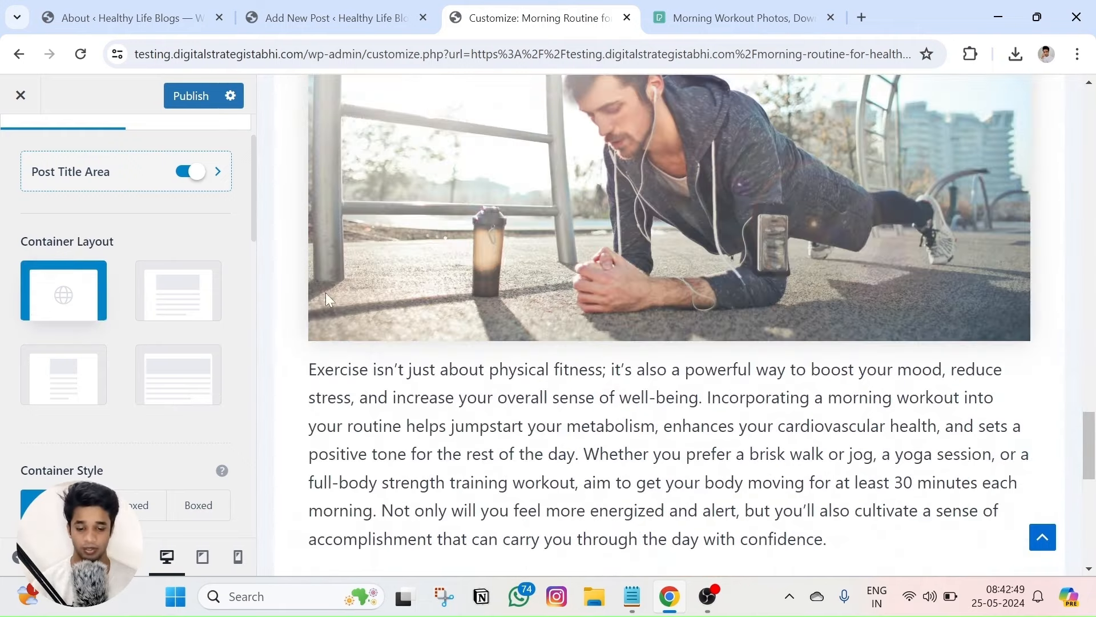
scroll(438, 320, up, 4)
scroll(438, 319, up, 15)
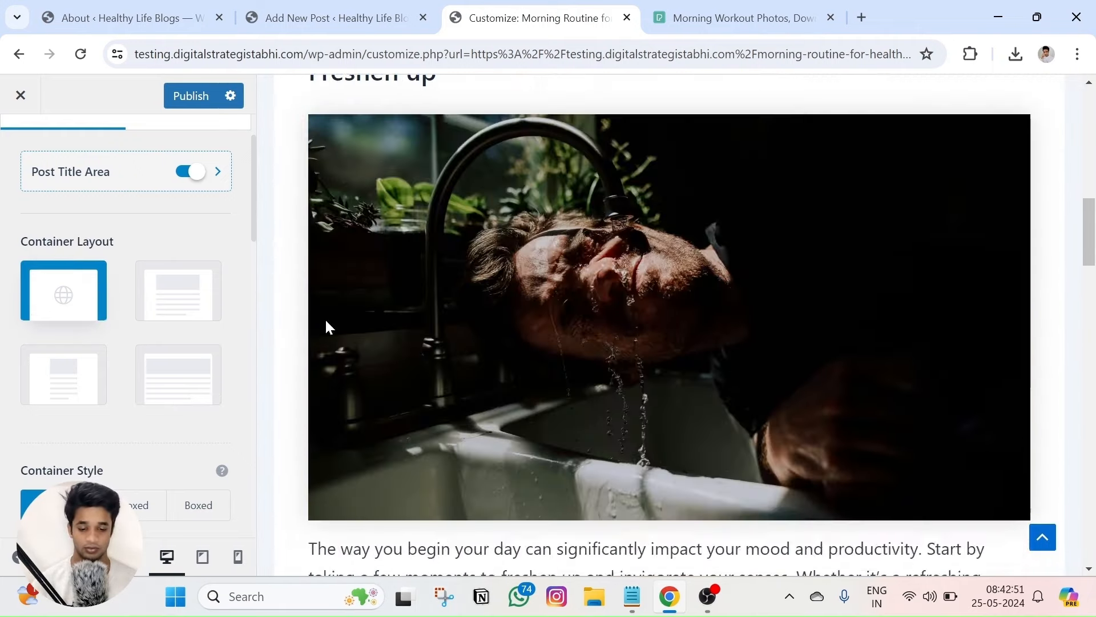
click(194, 306)
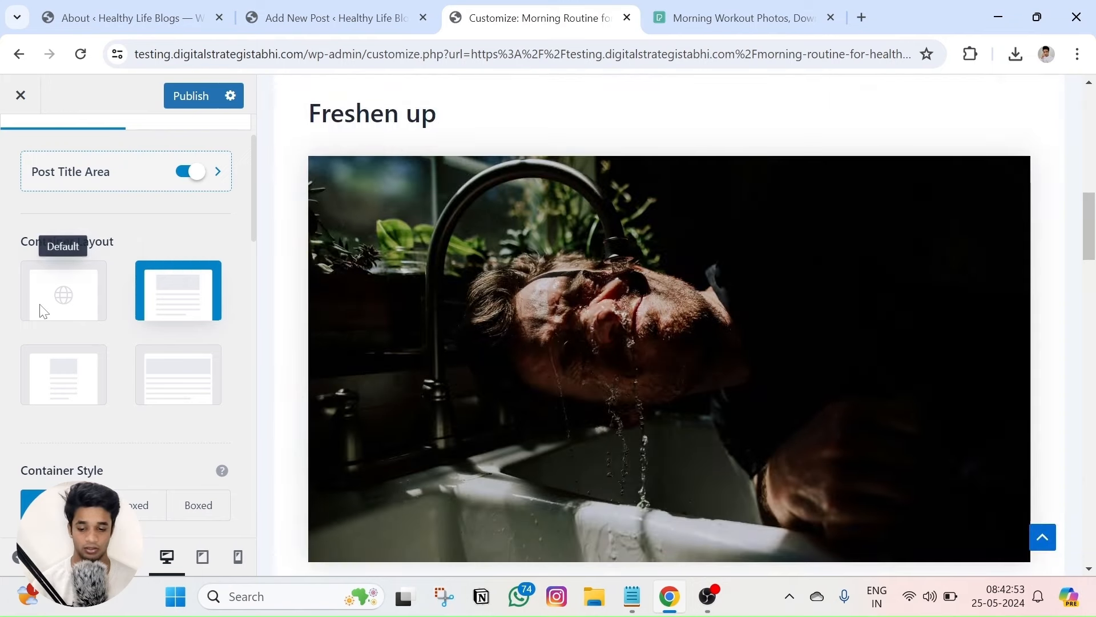
Set the single post container layout to Default, publish the change and close the customizer
click(90, 301)
scroll(455, 293, down, 3)
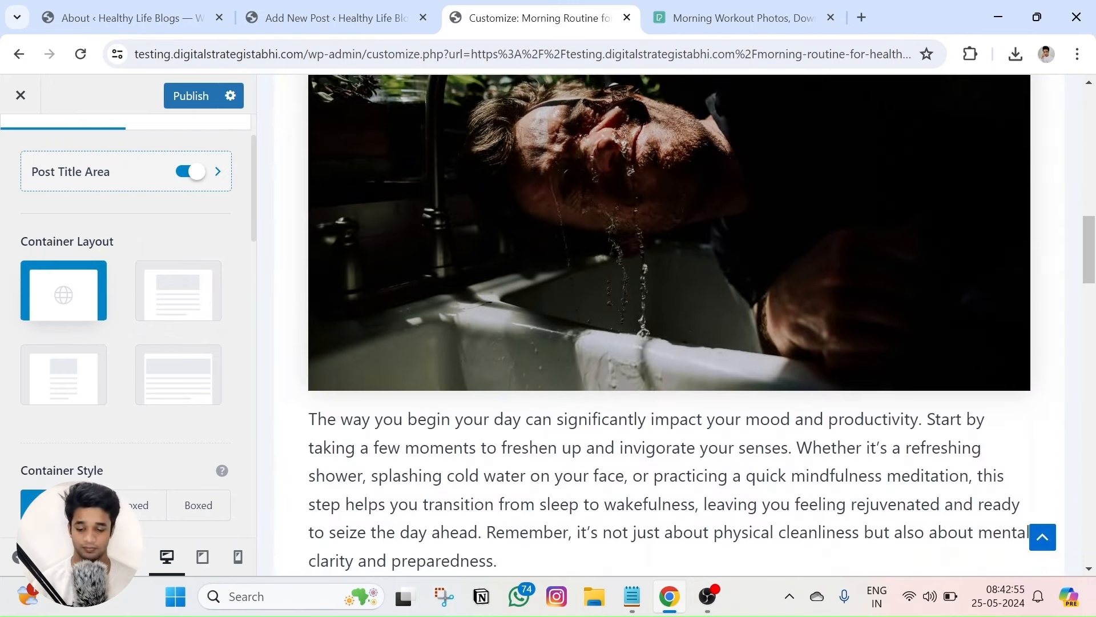
scroll(157, 259, up, 3)
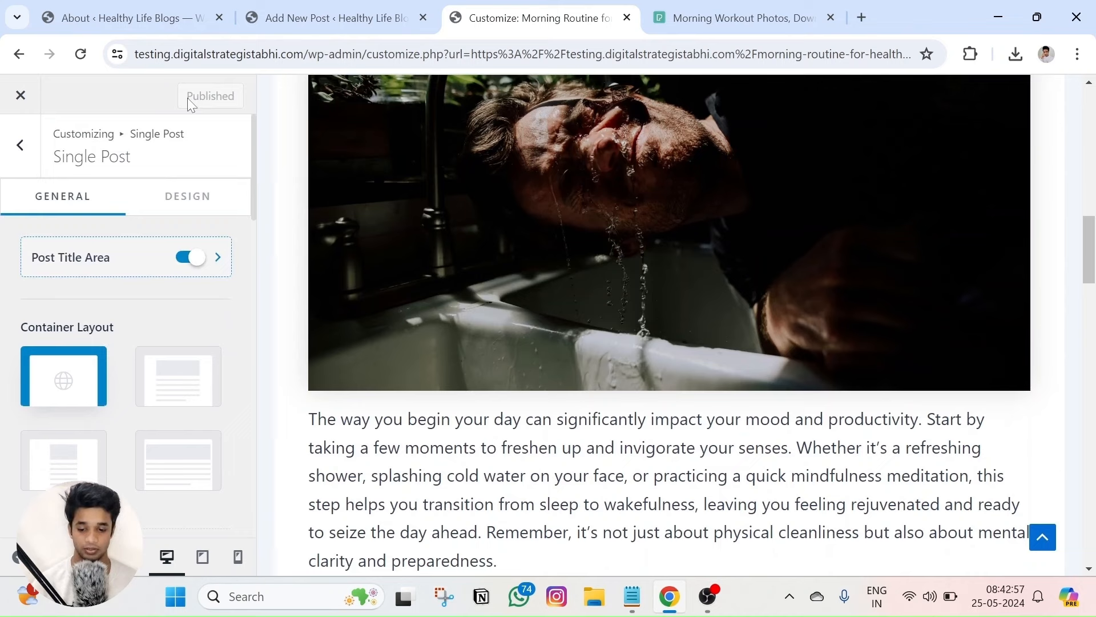
click(20, 95)
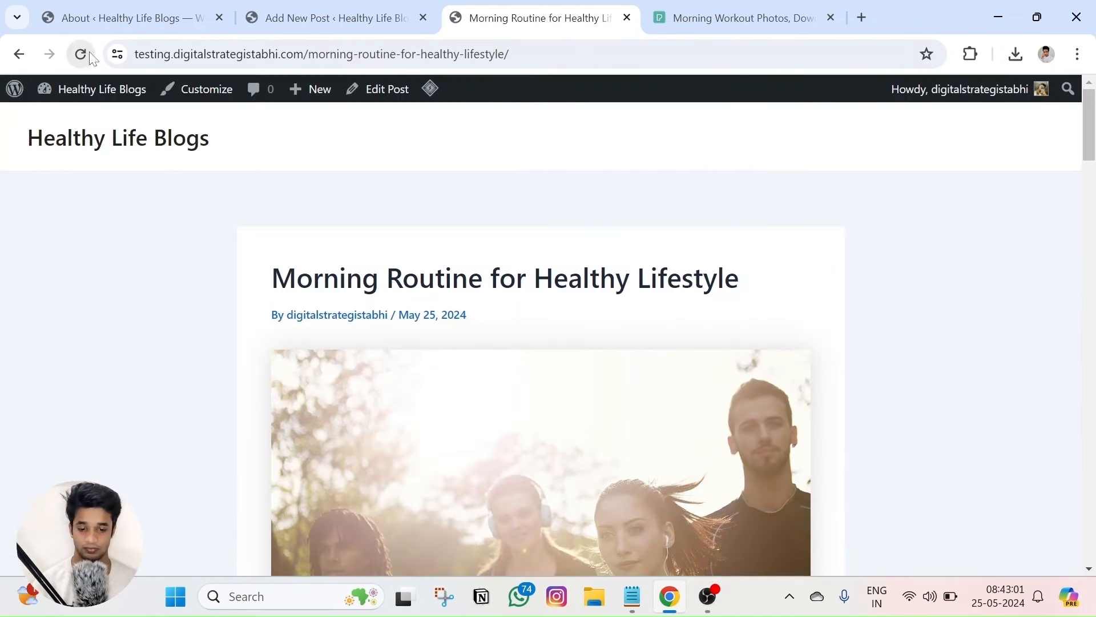
Copy the post's address, open it in a new Incognito window and look through the published page
click(526, 54)
key(ctrl+c)
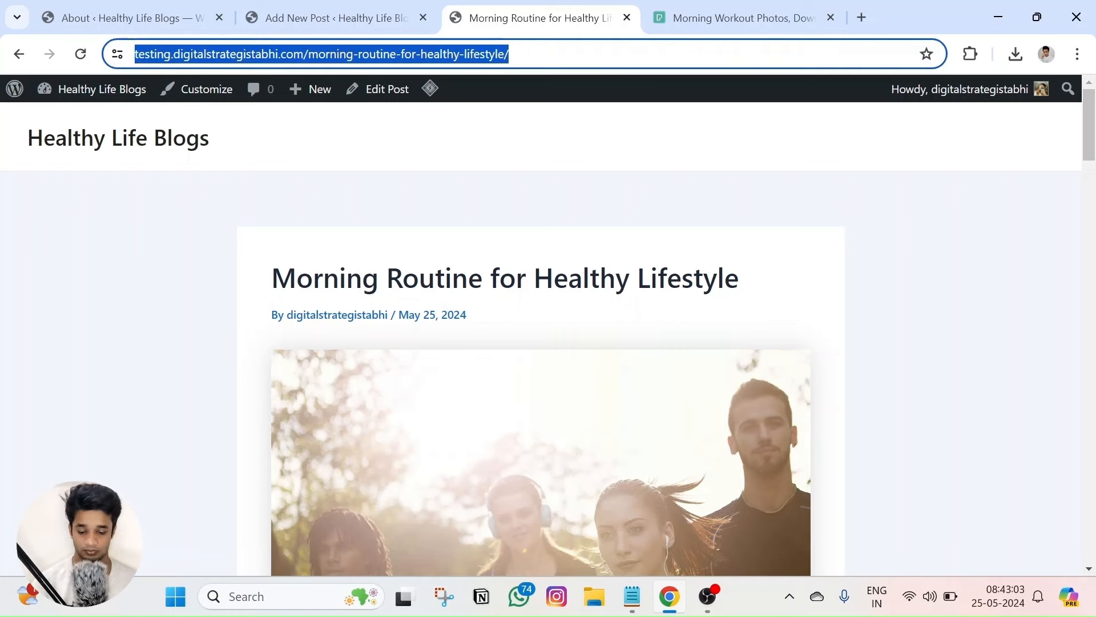
click(1078, 55)
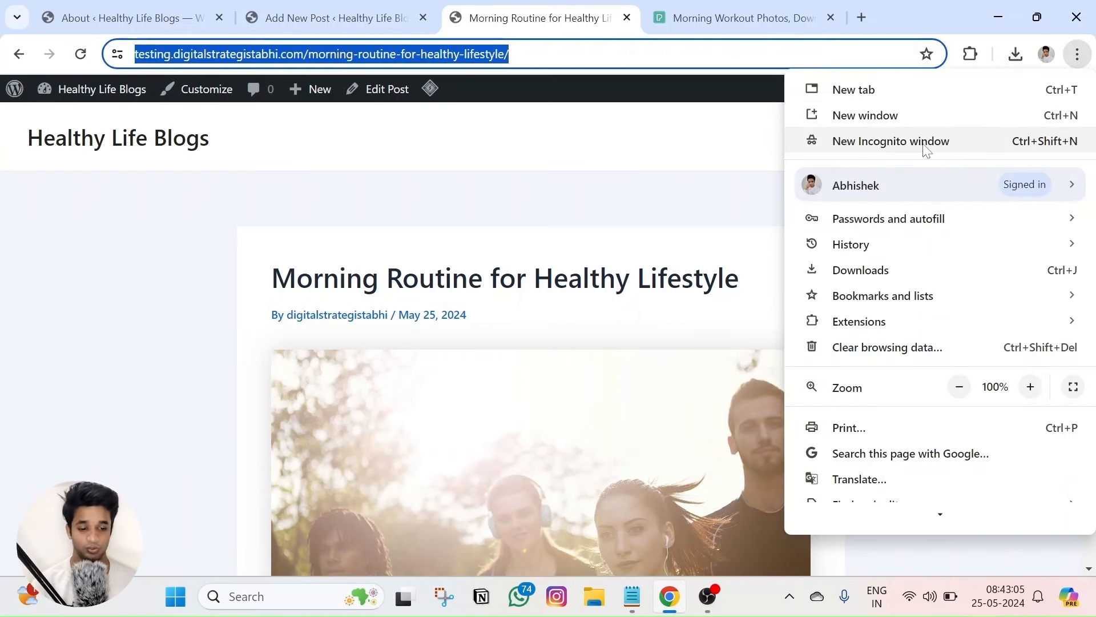
click(891, 141)
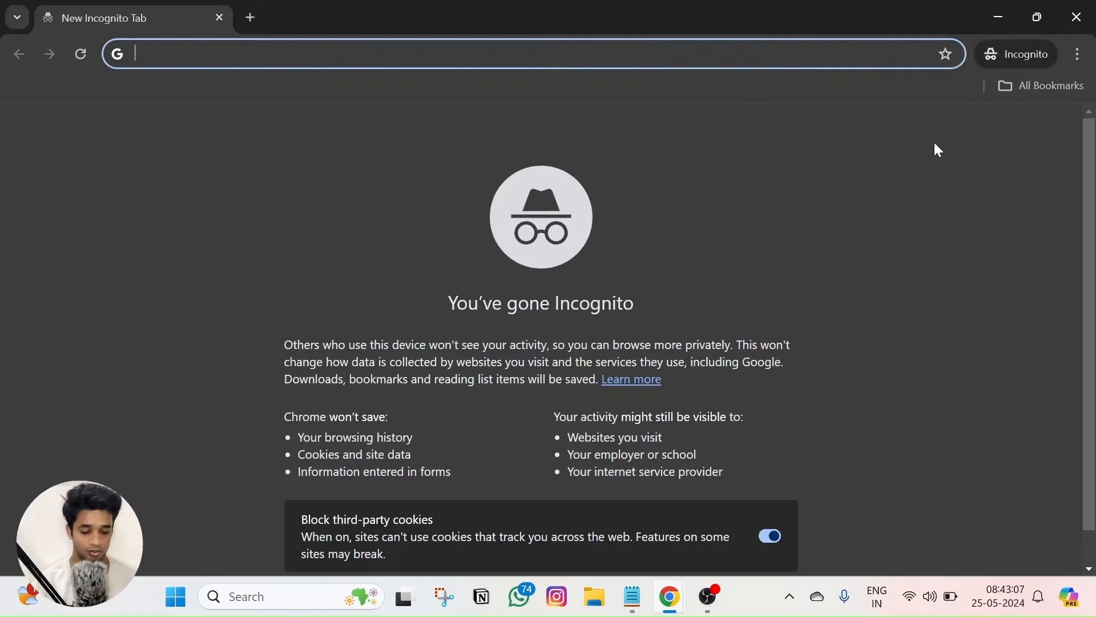
key(ctrl+v)
key(Return)
scroll(850, 334, down, 20)
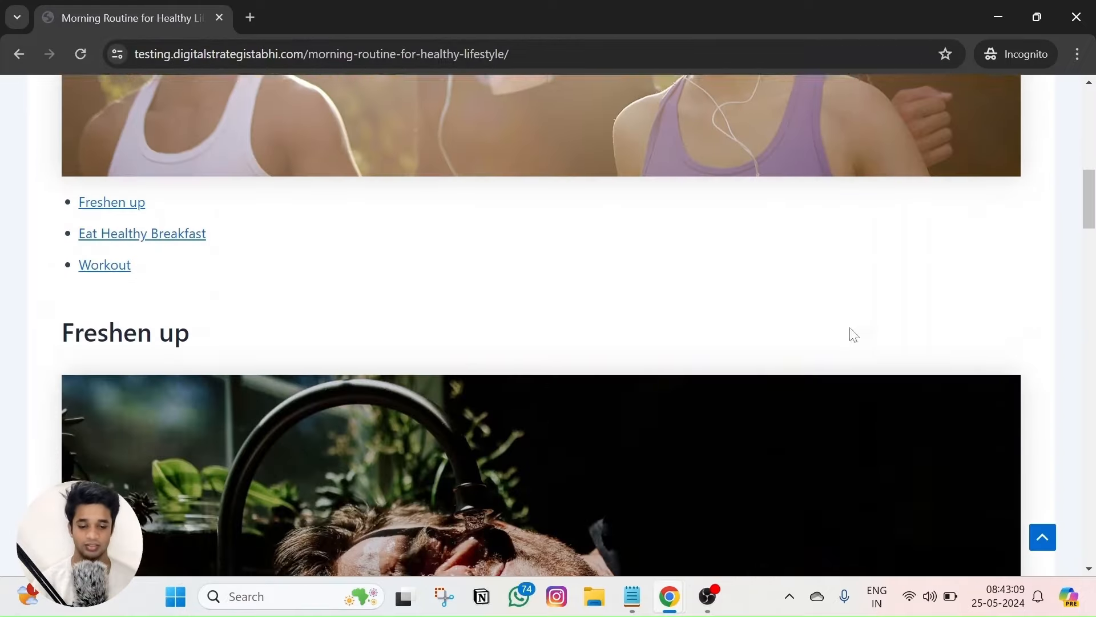
scroll(606, 361, up, 18)
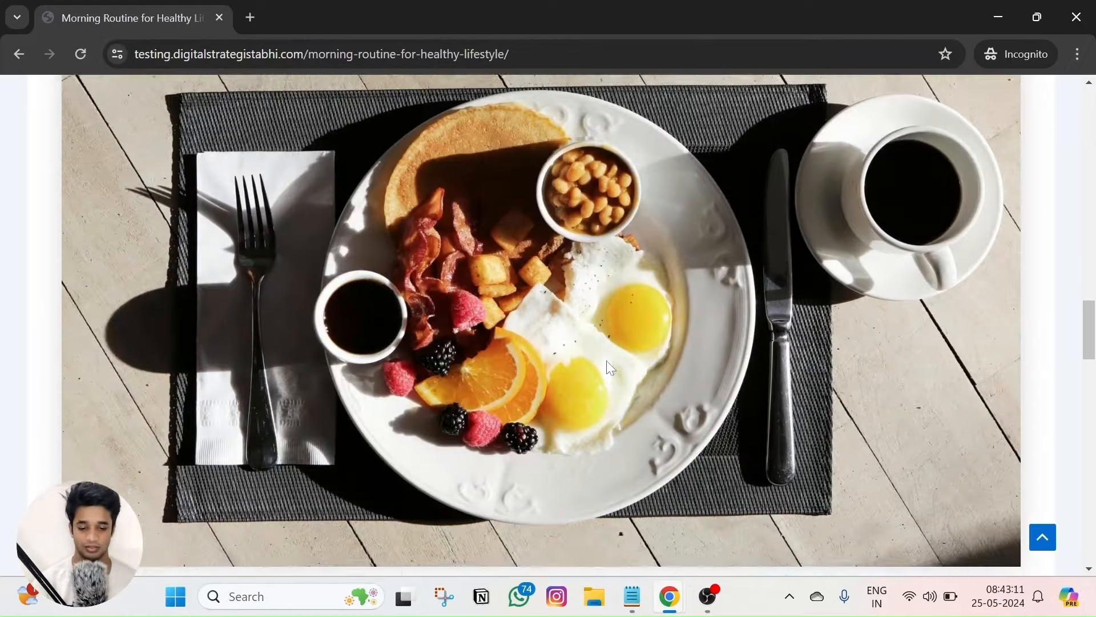
scroll(584, 348, down, 4)
scroll(584, 346, up, 10)
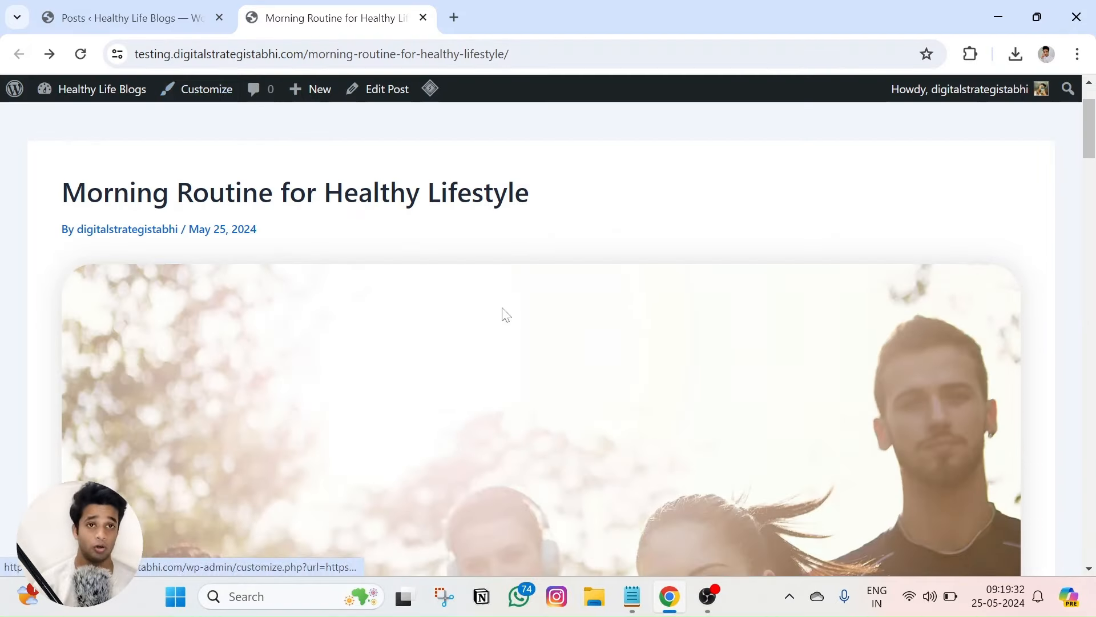
Look over the post's images and outline list, and open the Post Title Area options in the customizer's Single Post settings
scroll(503, 365, down, 10)
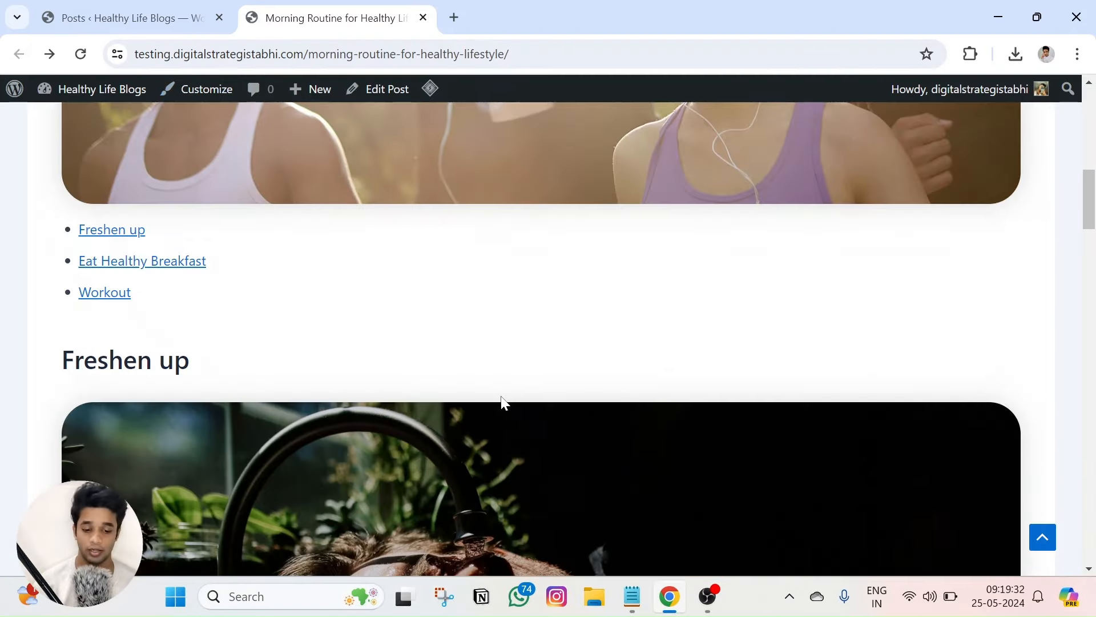
scroll(394, 303, up, 12)
click(210, 98)
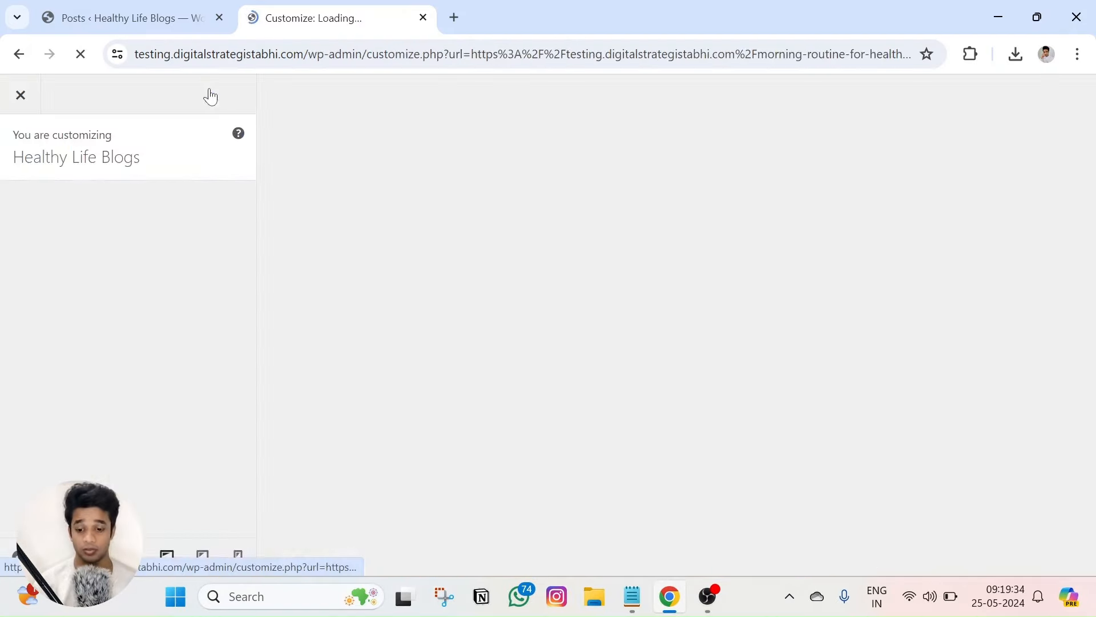
scroll(171, 262, down, 2)
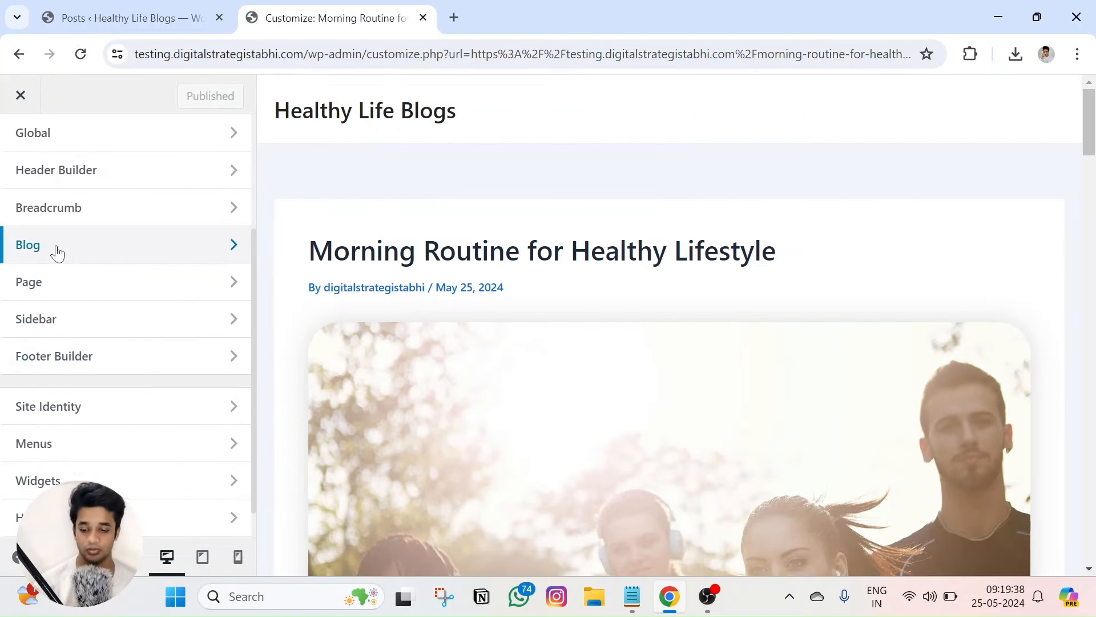
click(103, 247)
click(76, 239)
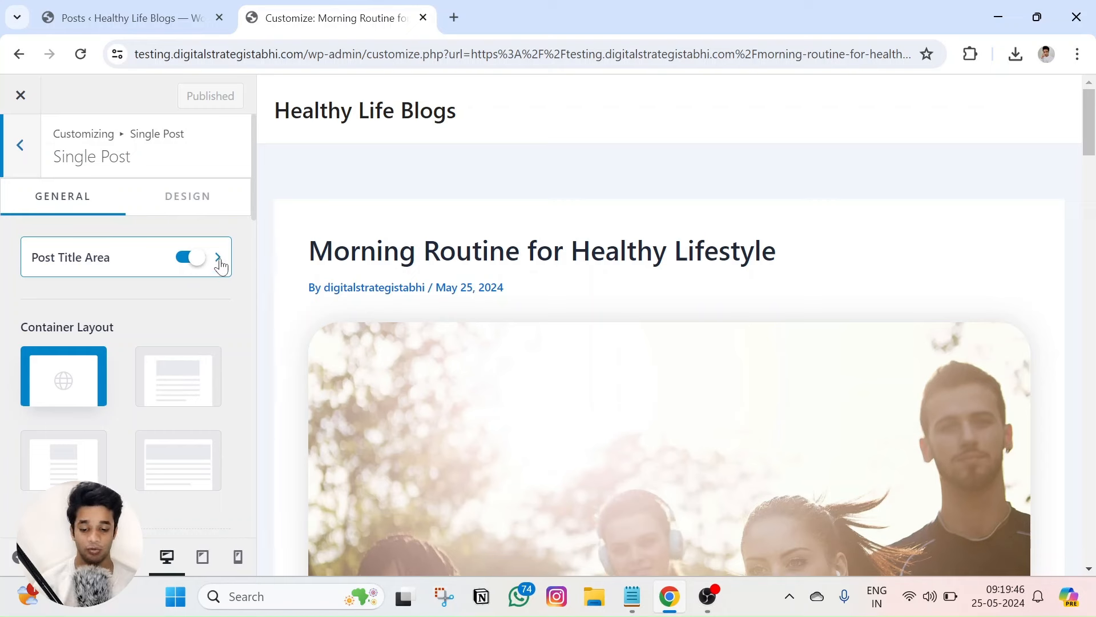
click(218, 259)
scroll(152, 240, down, 3)
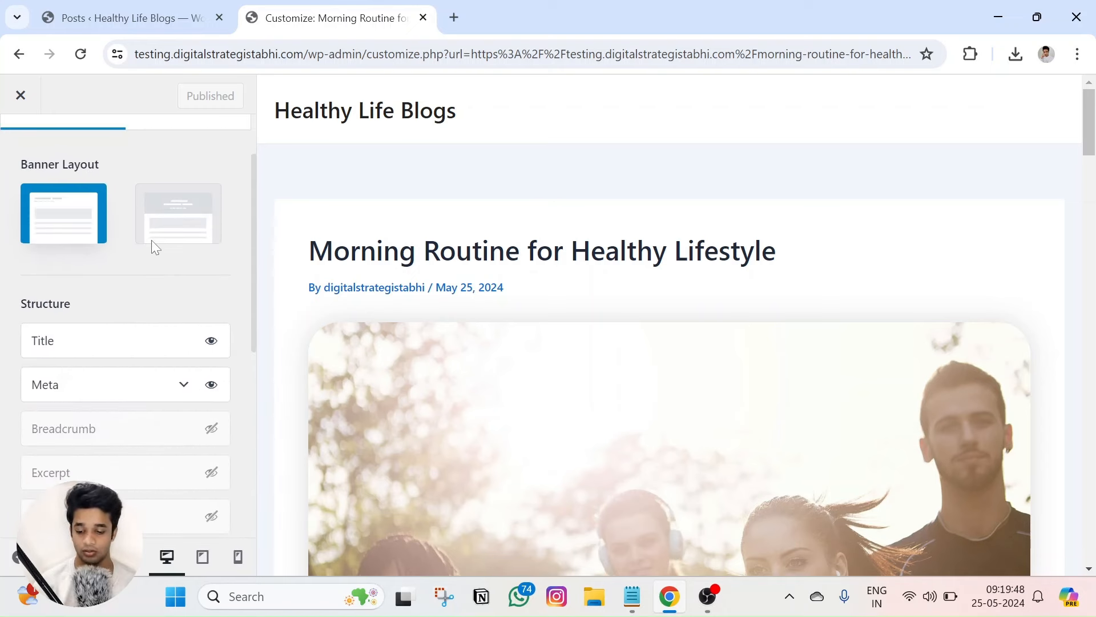
Hide the Title element in the post title area's structure and show it again
scroll(153, 240, down, 1)
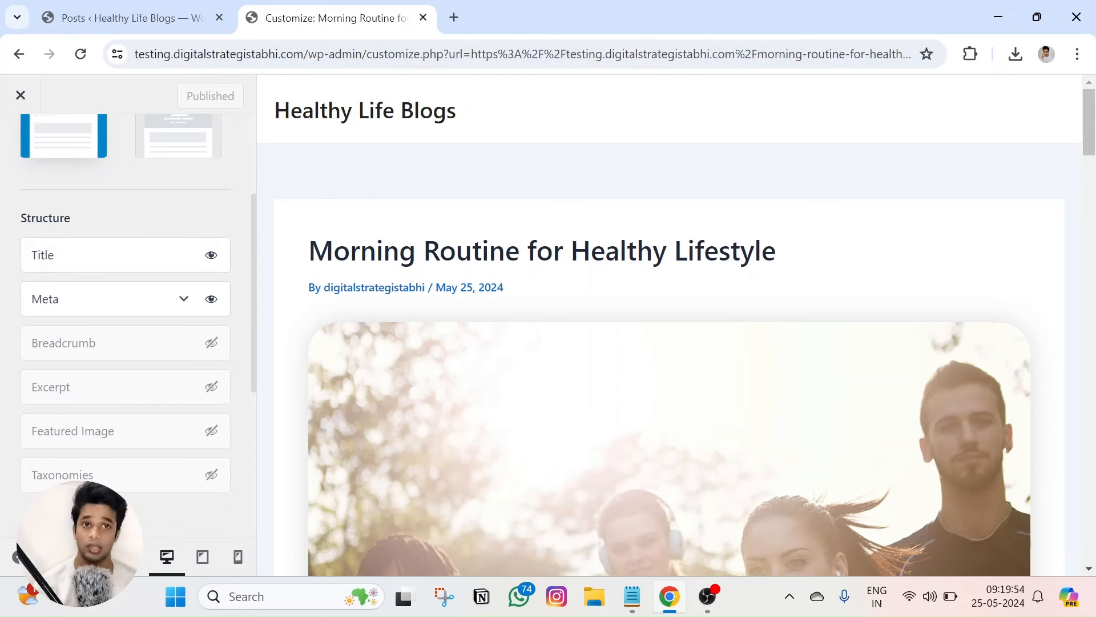
click(210, 257)
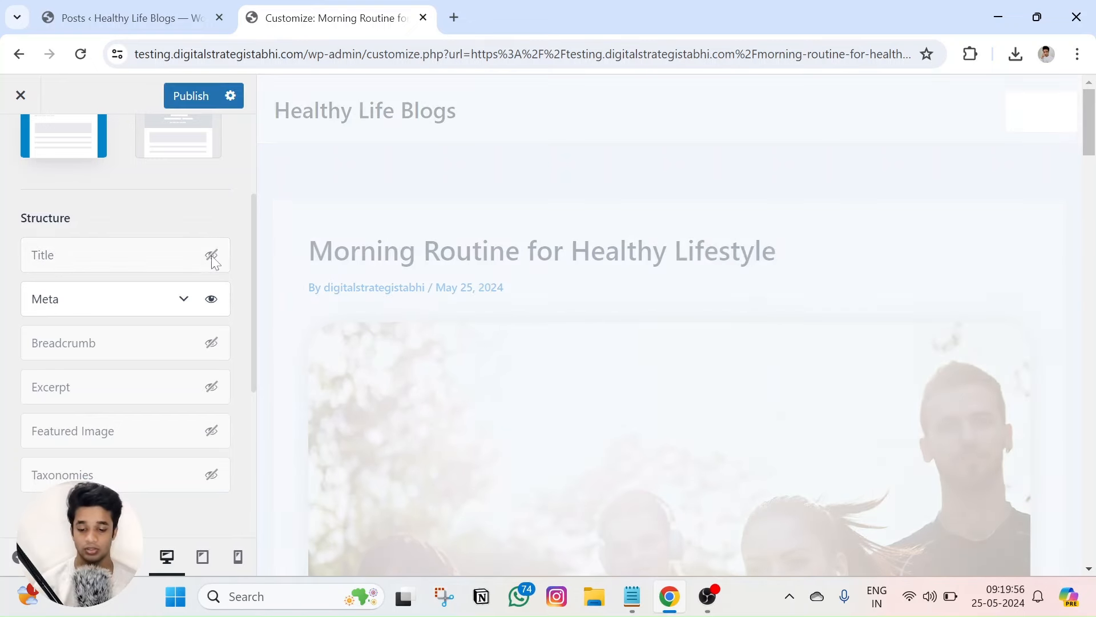
click(211, 257)
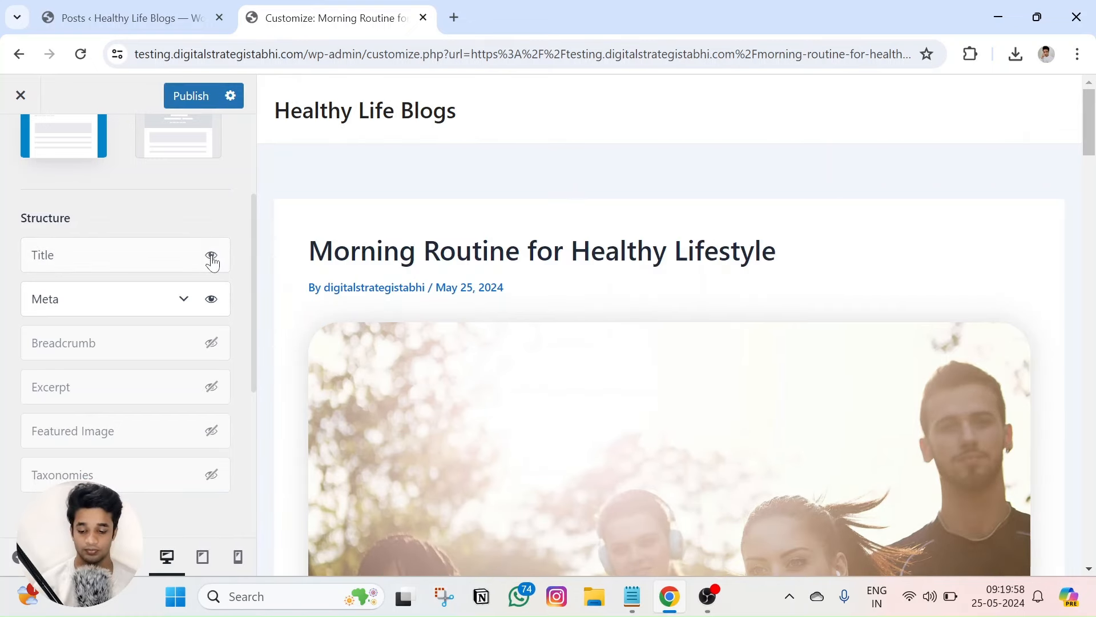
Enable the Featured Image in the post title area's structure and review the top of the post in the preview
scroll(212, 268, down, 2)
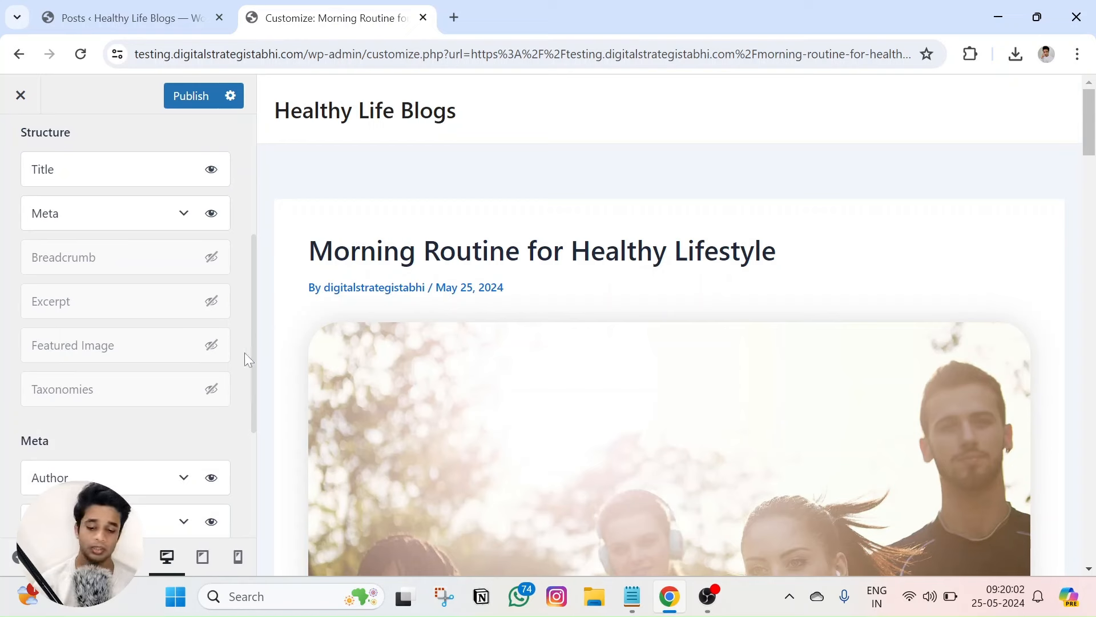
click(212, 346)
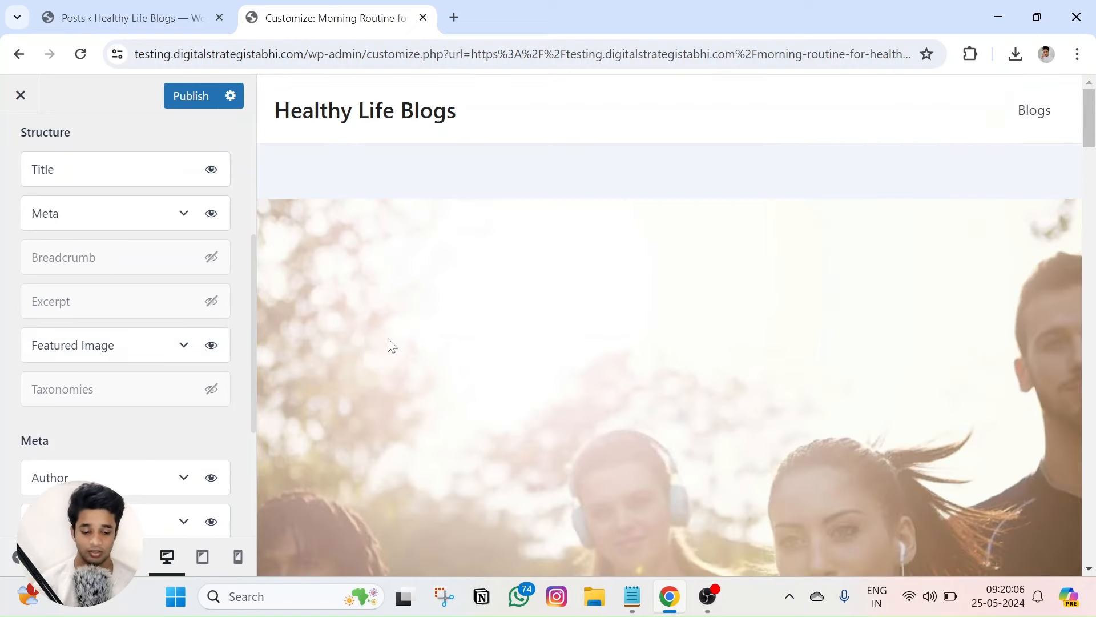
scroll(412, 334, down, 4)
scroll(413, 311, up, 3)
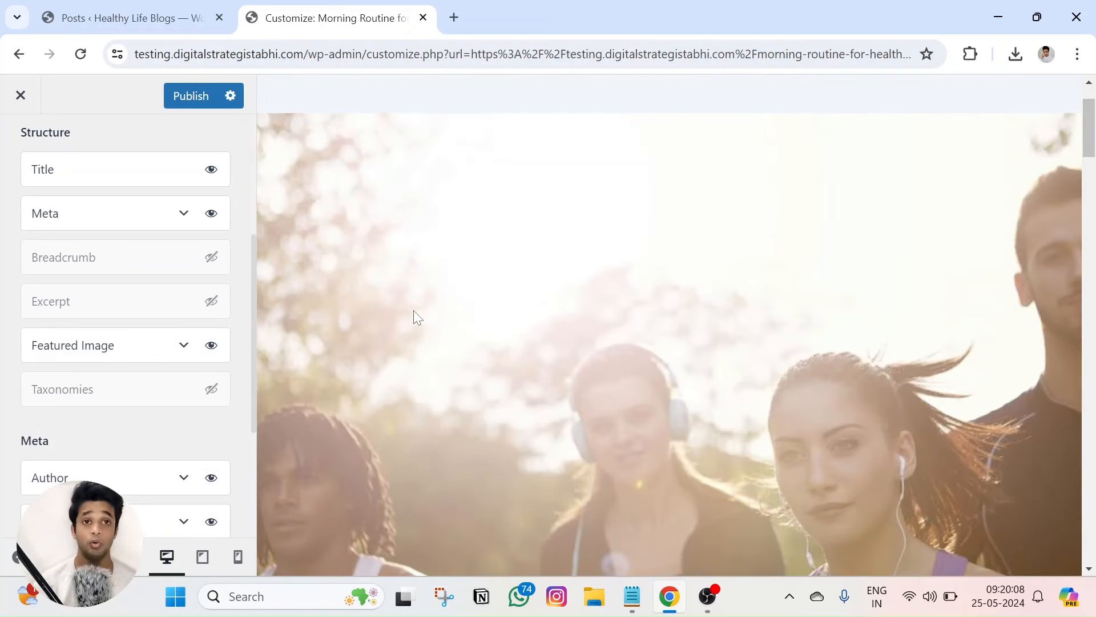
scroll(415, 313, down, 5)
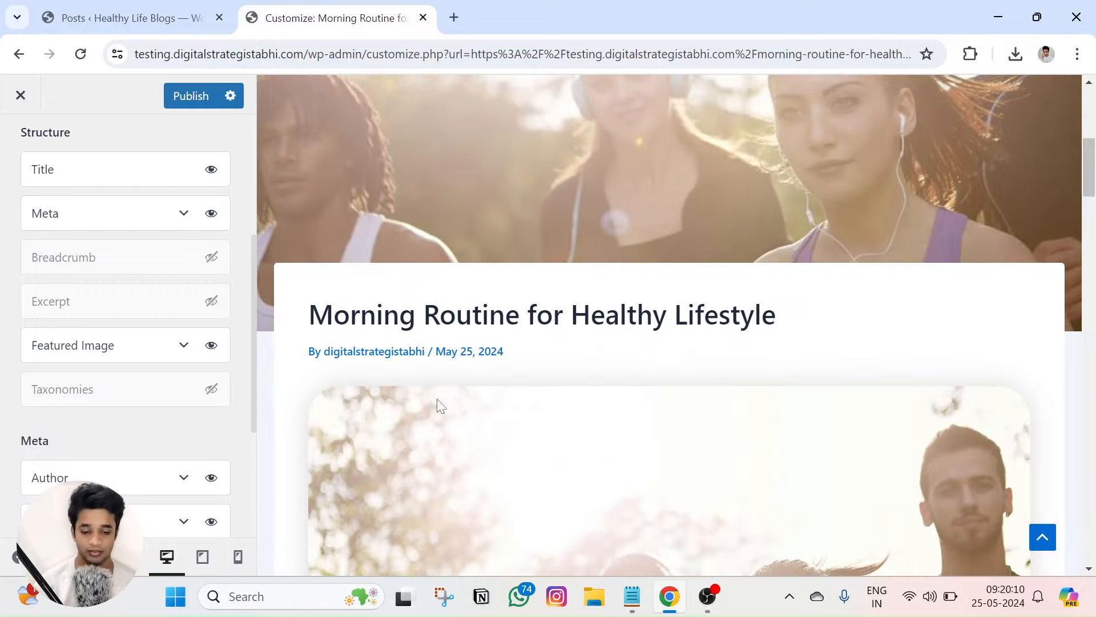
scroll(437, 399, up, 3)
scroll(473, 208, down, 3)
scroll(691, 508, down, 4)
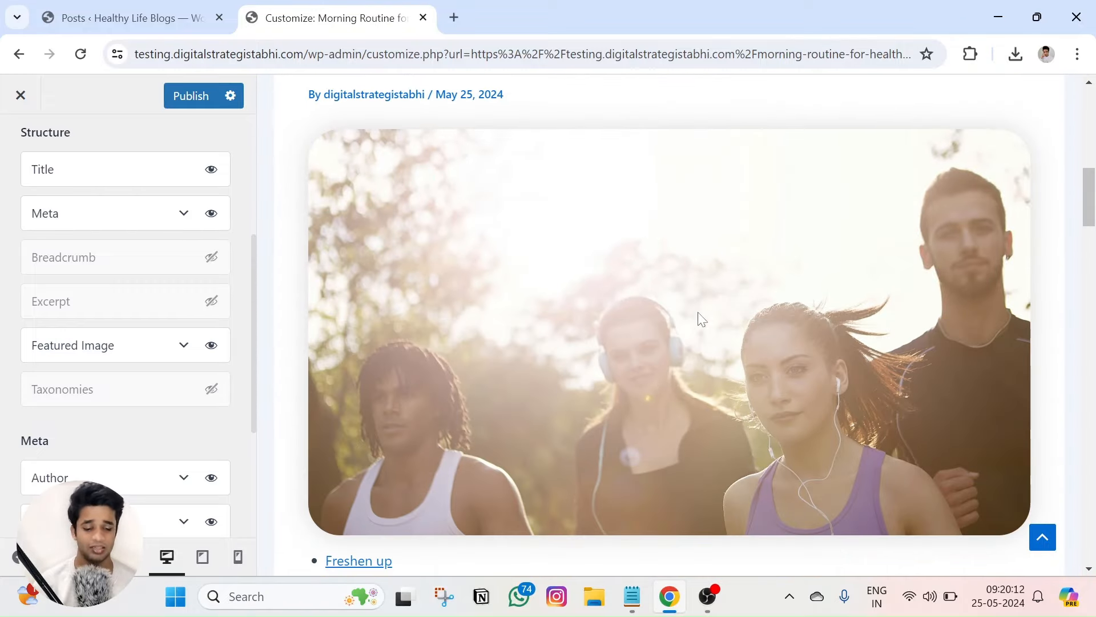
Hide the Featured Image element in the post title area's structure and look over the Meta and alignment options
click(211, 346)
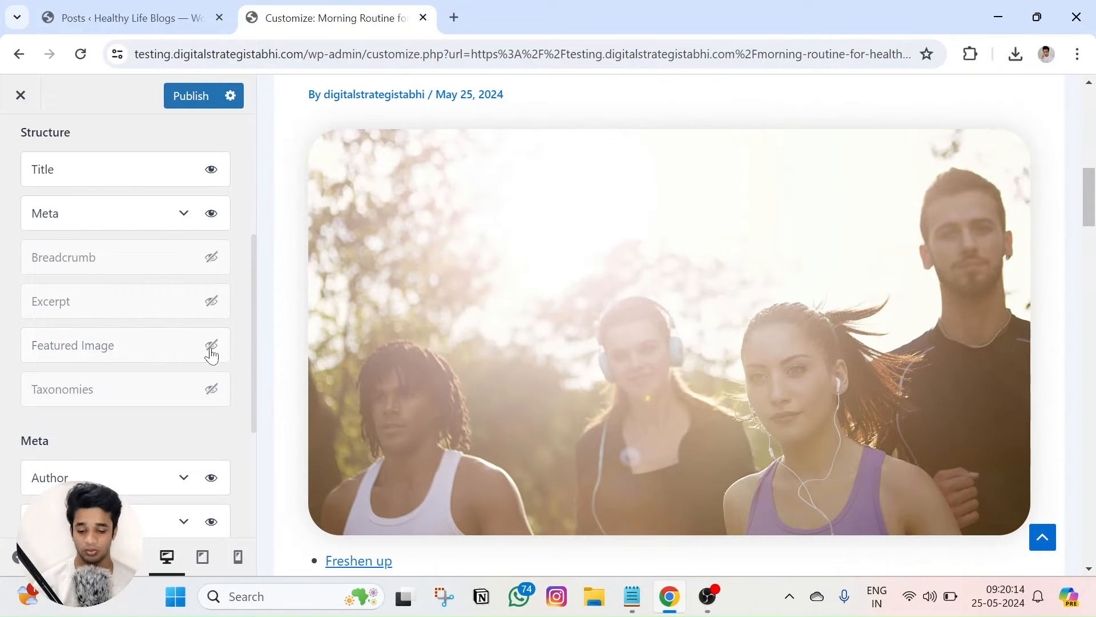
scroll(157, 357, down, 4)
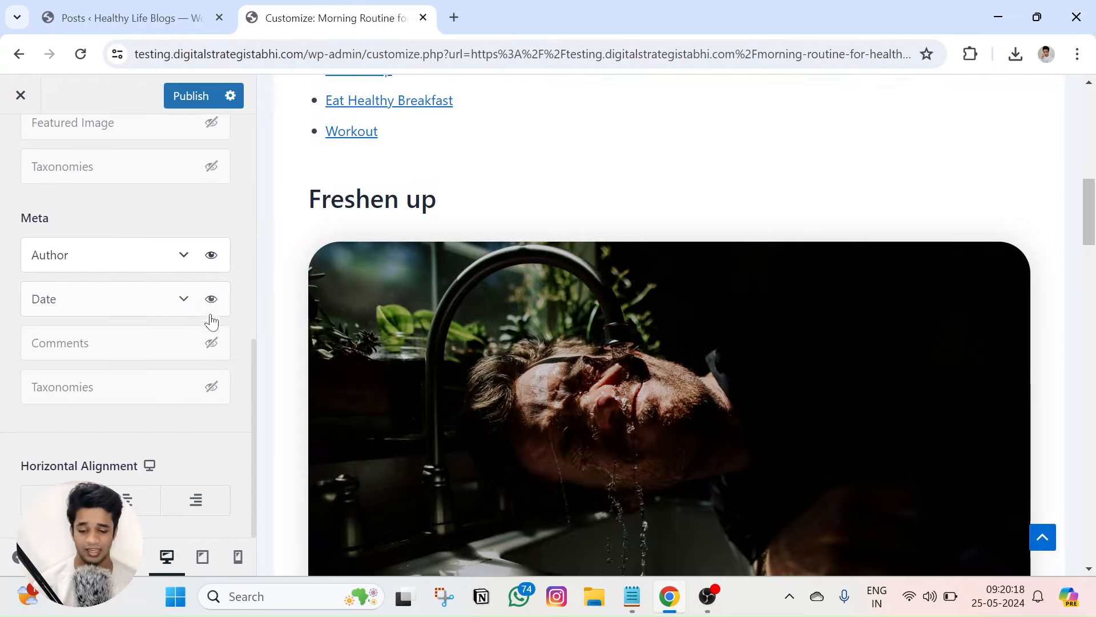
scroll(194, 331, up, 6)
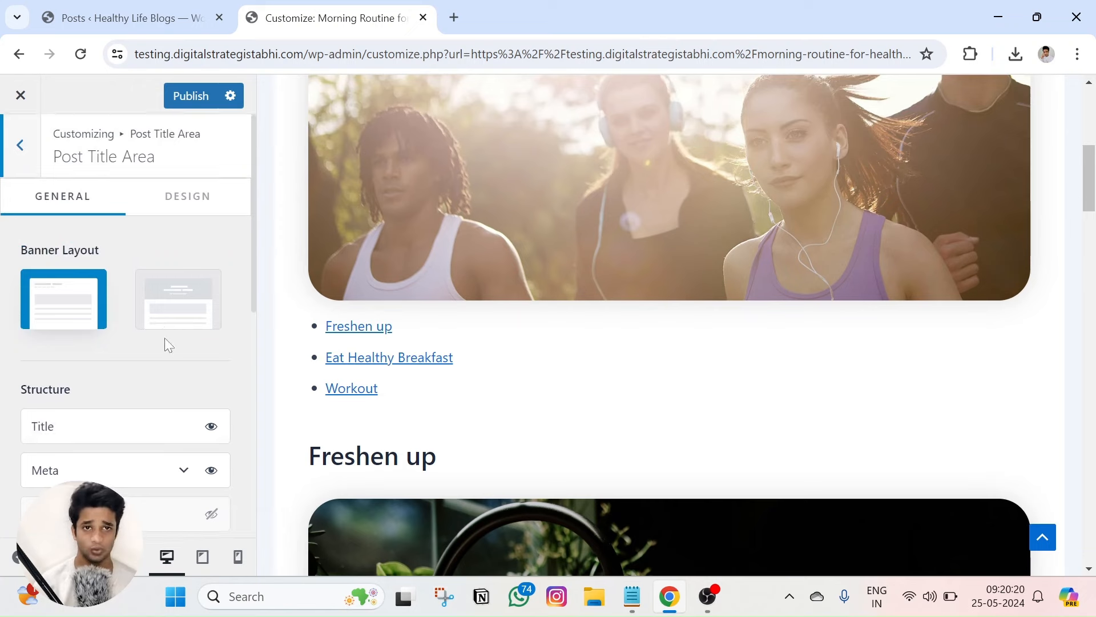
Open the post title area's design options, set Inner Elements Spacing to 15 px and publish the customizer changes
click(161, 206)
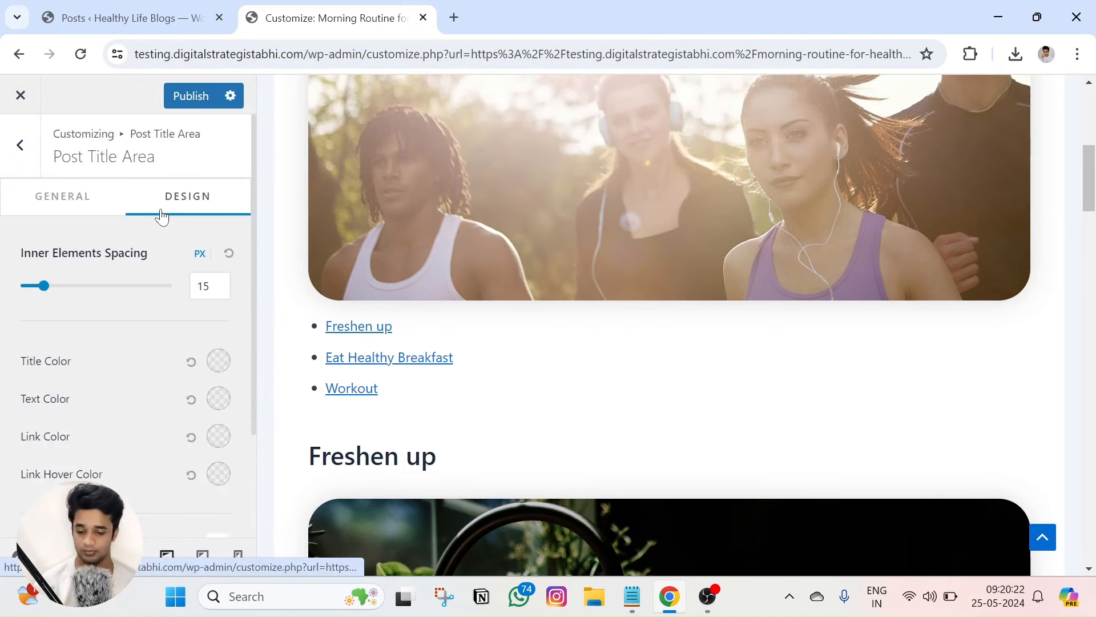
scroll(417, 291, up, 8)
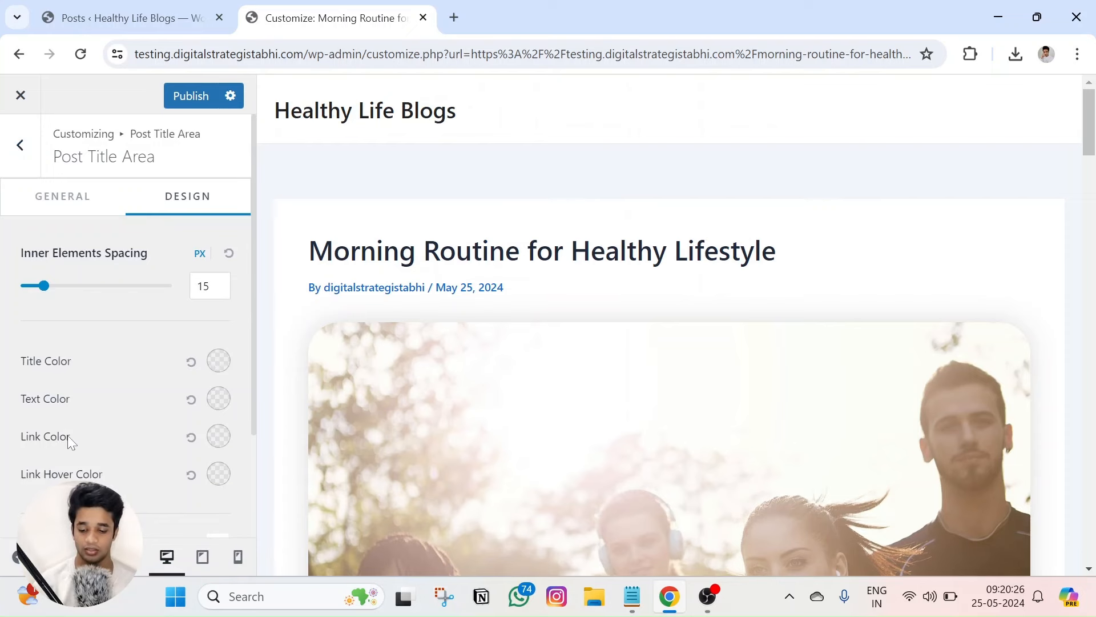
mouse_move(43, 285)
mouse_down()
mouse_move(86, 286)
mouse_move(44, 285)
mouse_up()
scroll(441, 395, down, 8)
scroll(438, 323, up, 8)
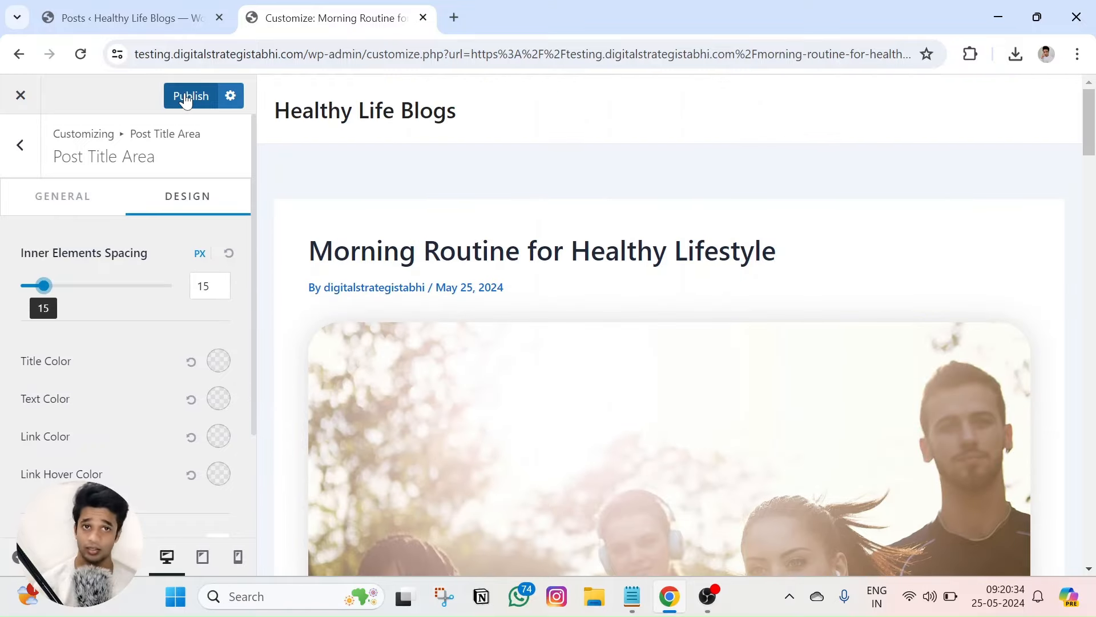
click(186, 96)
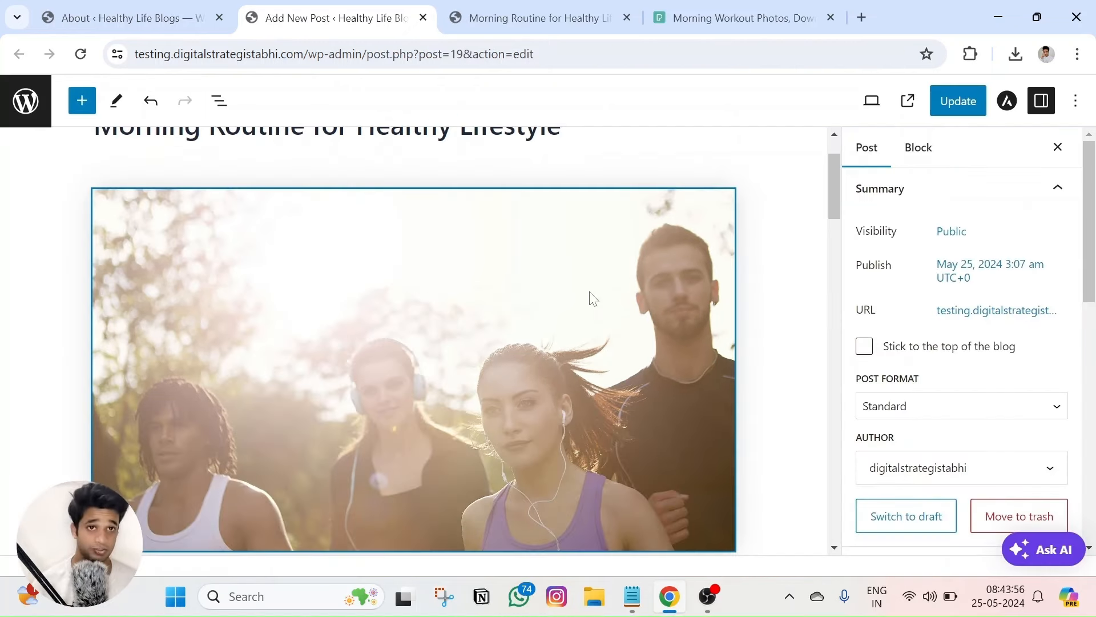
Try the Rounded style on the group photo of runners at the start of the post
click(631, 312)
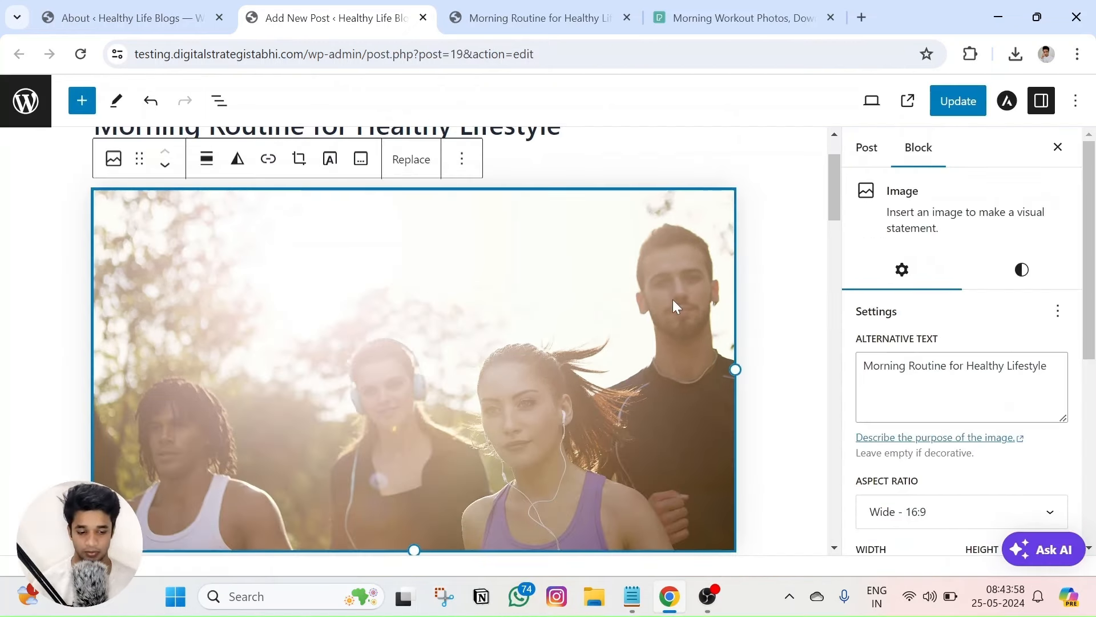
click(1022, 276)
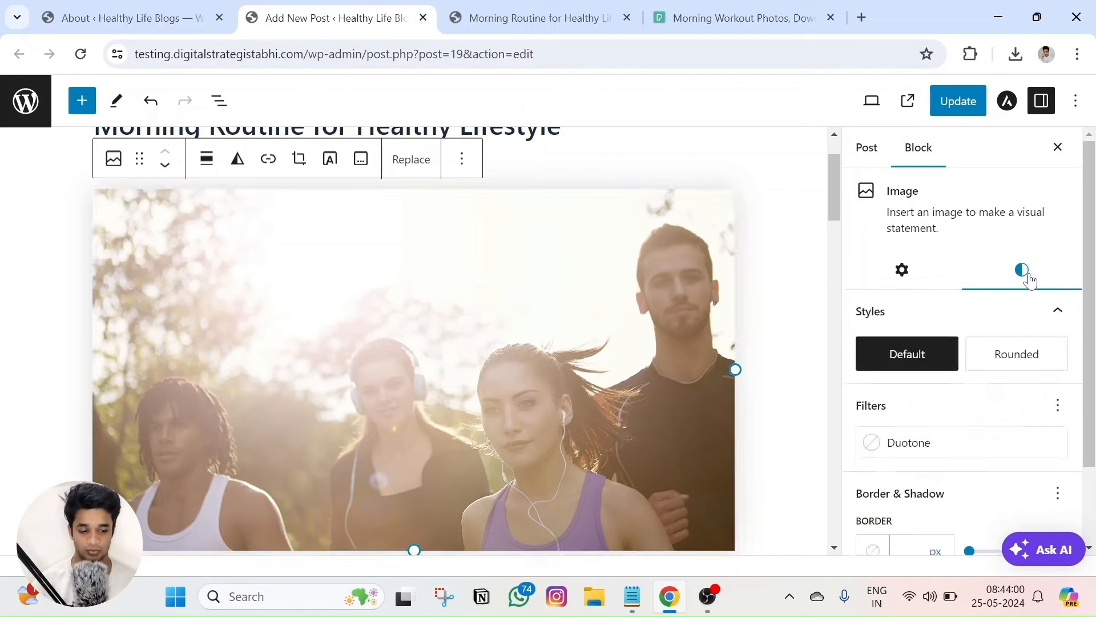
scroll(1014, 263, down, 1)
click(1014, 261)
scroll(742, 319, down, 3)
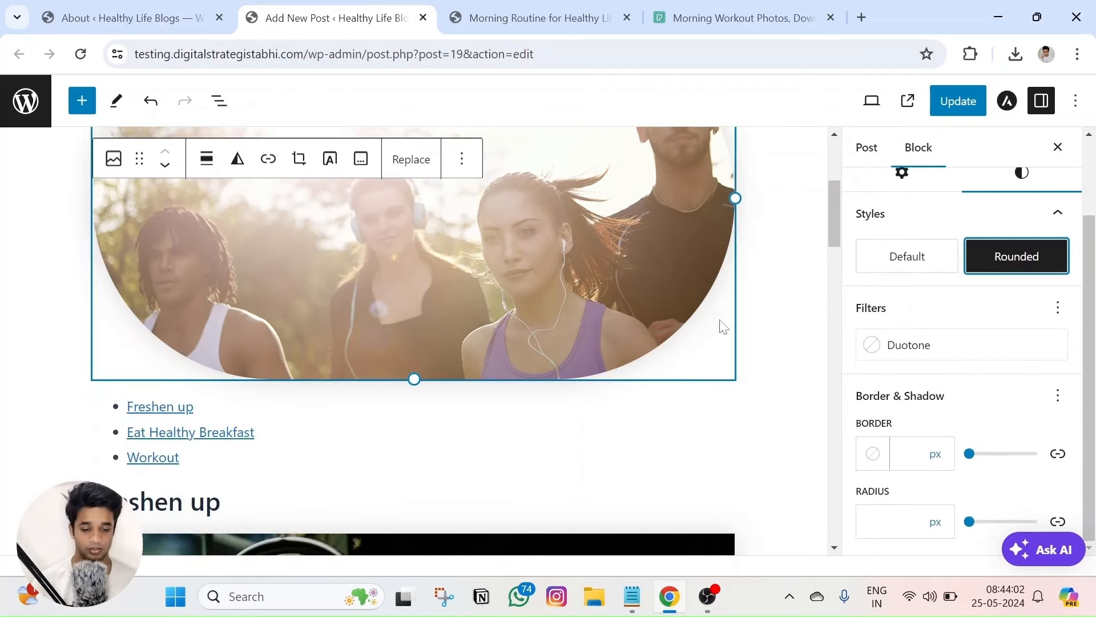
Undo the resizing and the Rounded style on the runners photo
drag(737, 280, 723, 310)
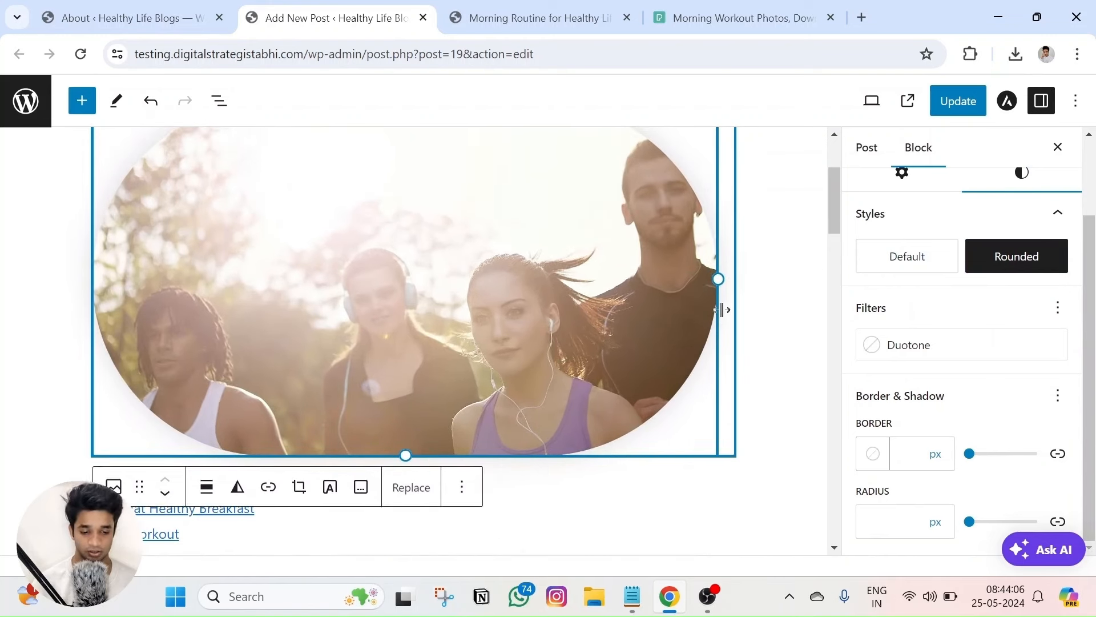
key(ctrl+z)
key(ctrl+z)
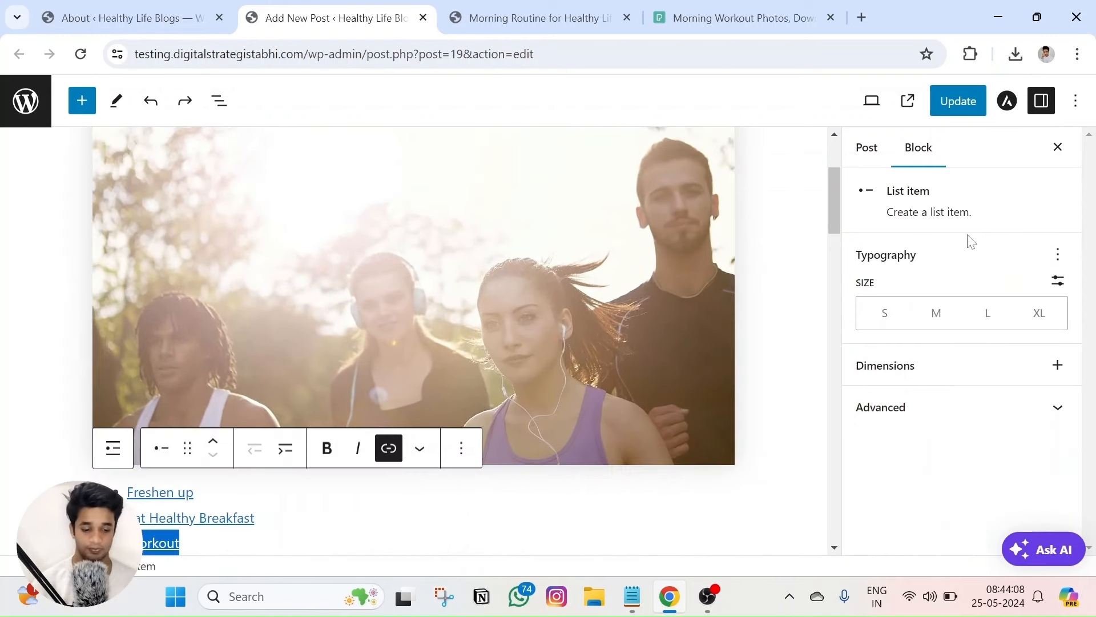
key(ctrl+z)
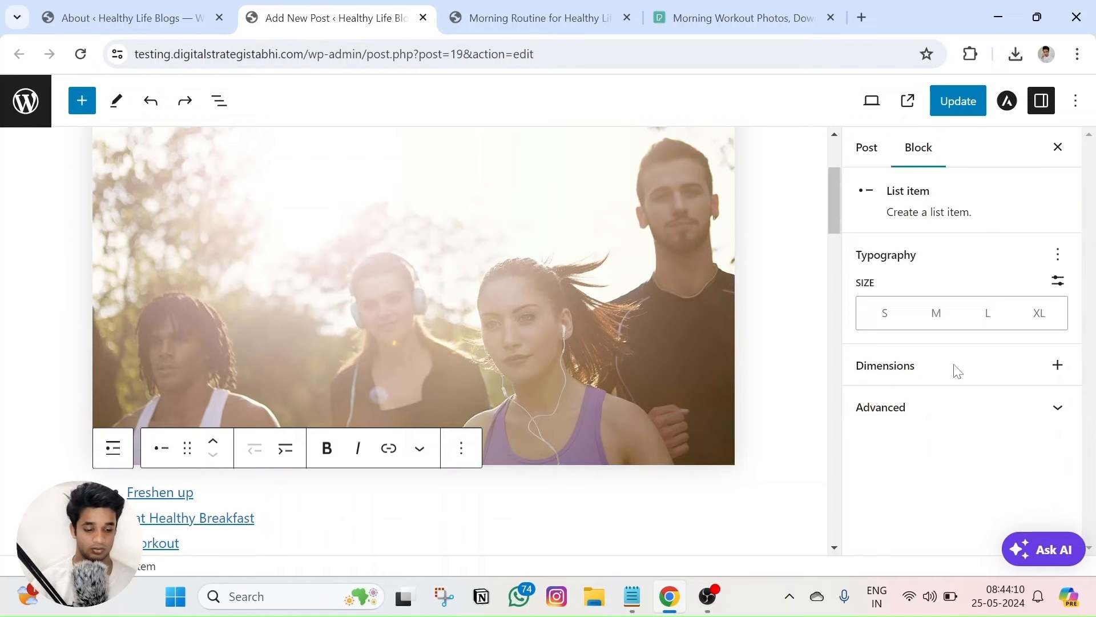
key(ctrl+z)
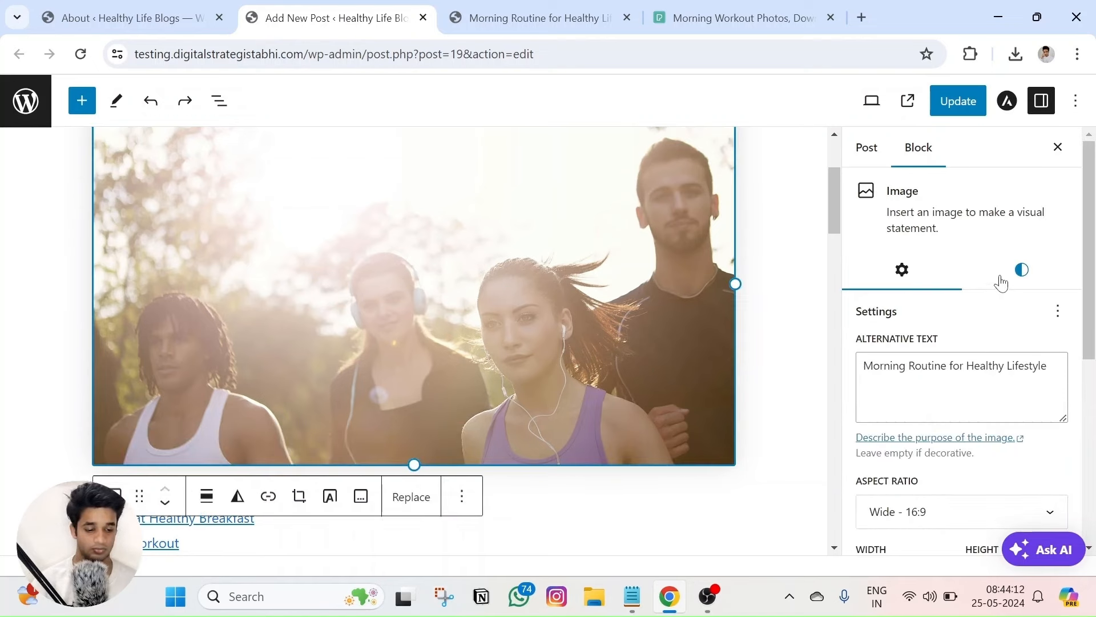
Give the runners photo a border radius of 37 px while keeping the Default style
click(1000, 274)
scroll(936, 325, down, 1)
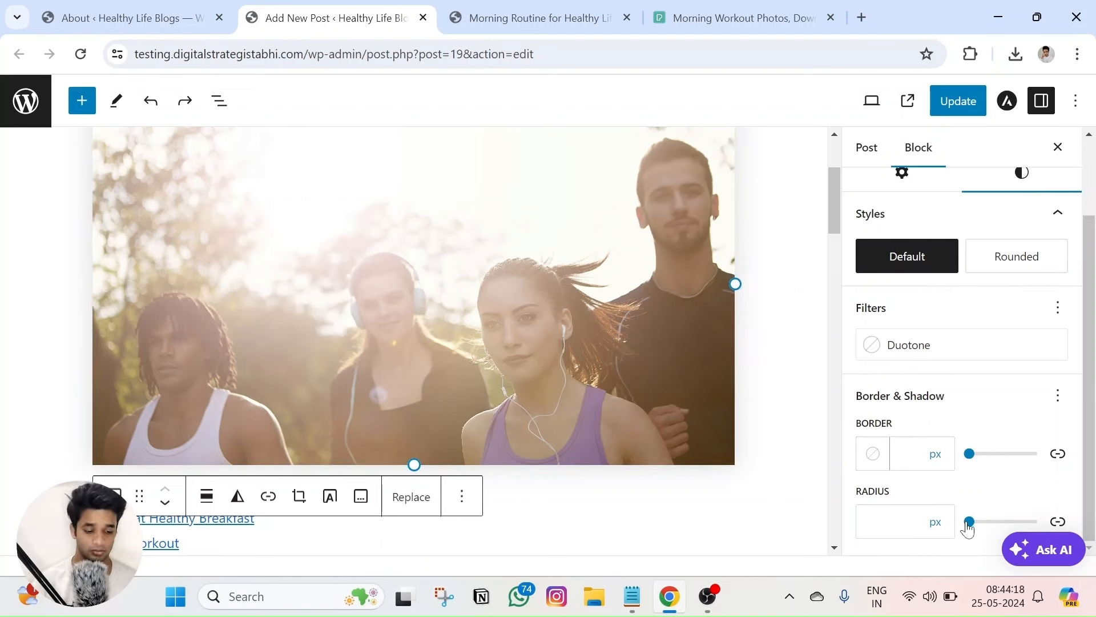
drag(969, 522, 994, 521)
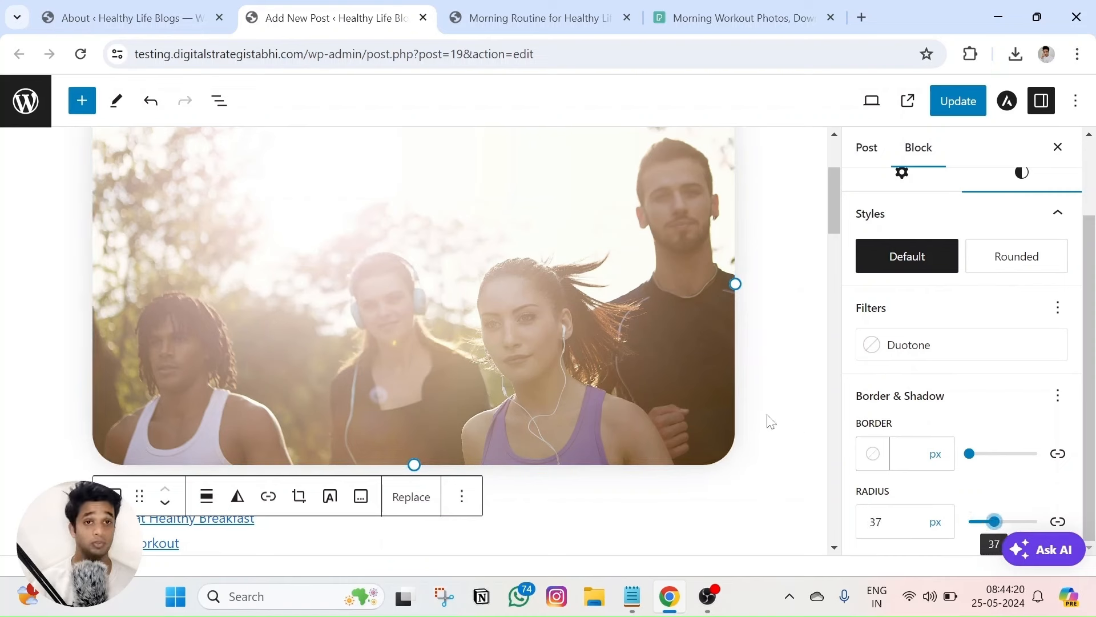
scroll(788, 422, up, 3)
scroll(811, 394, down, 3)
scroll(810, 456, up, 3)
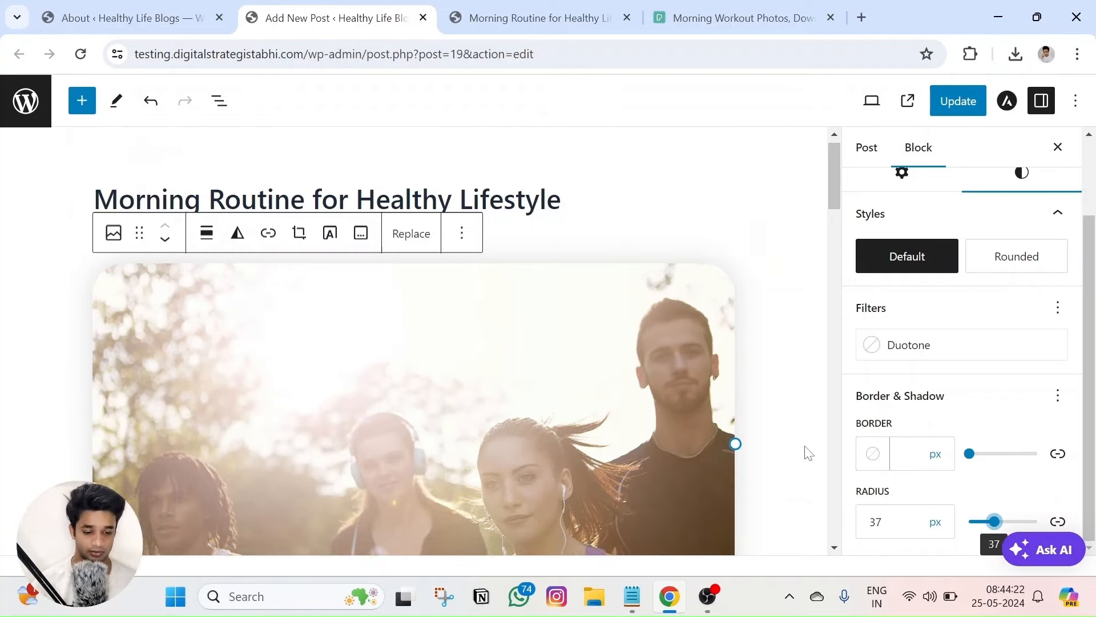
scroll(786, 392, down, 3)
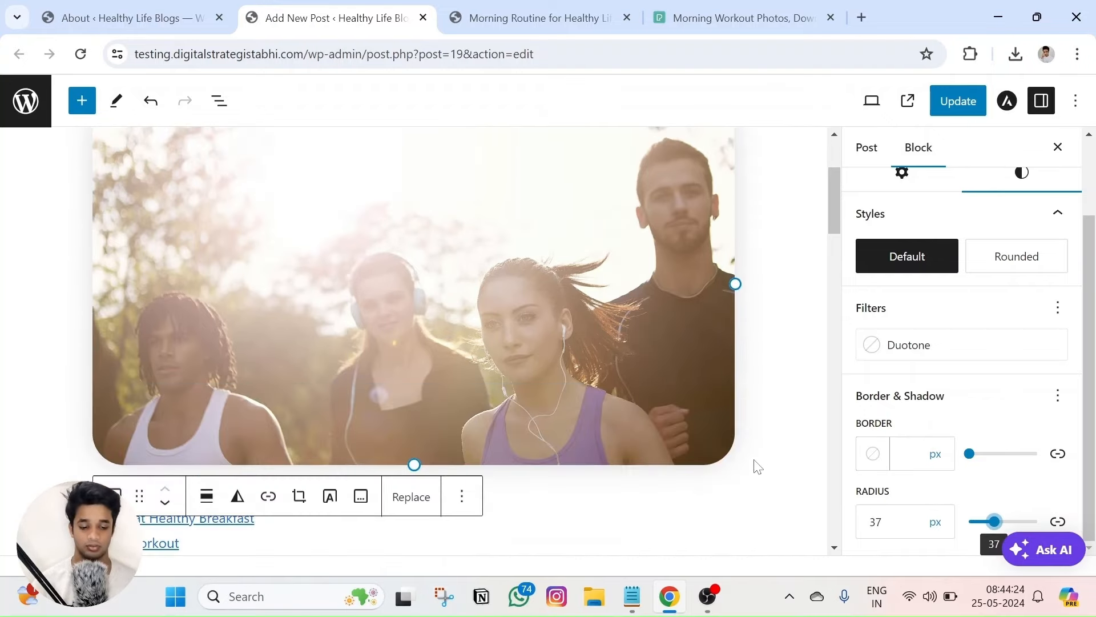
Set the border radius of the face-washing image in the Freshen up section to 38 px
click(894, 520)
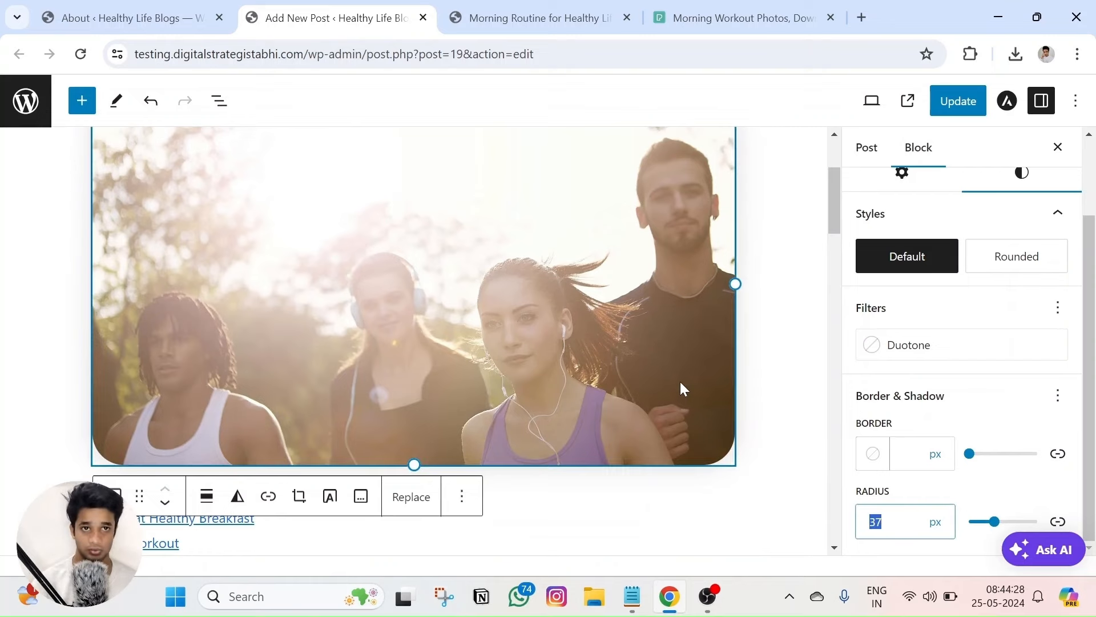
scroll(680, 381, down, 9)
click(733, 387)
click(1021, 269)
scroll(965, 400, down, 2)
drag(969, 521, 996, 523)
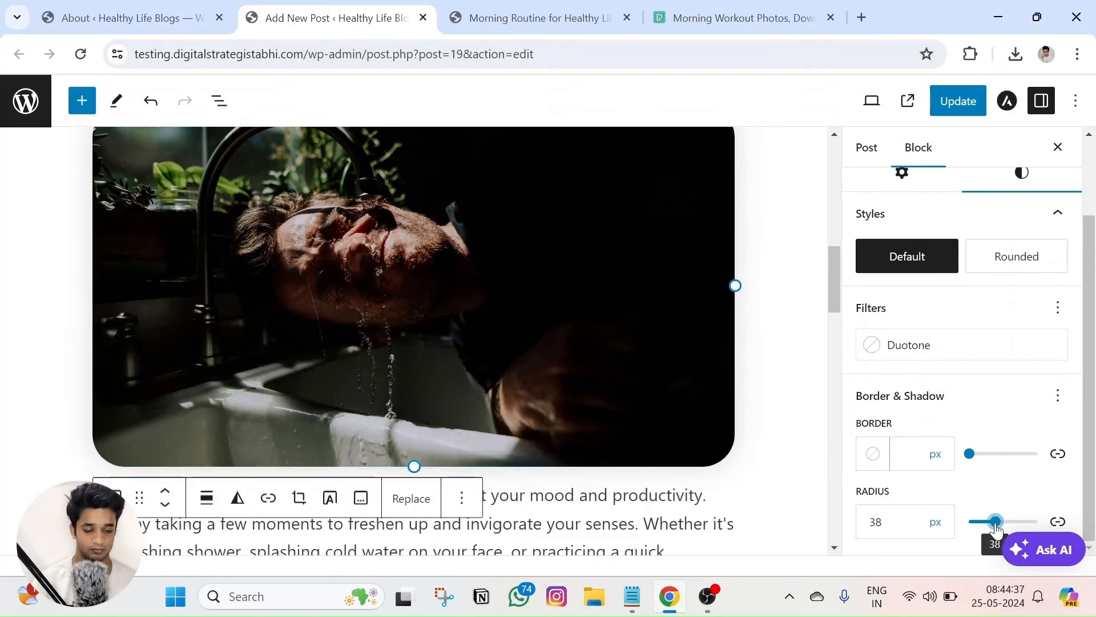
Round the corners of the remaining images further down the post with the border radius setting
scroll(736, 388, down, 10)
click(725, 372)
click(1022, 269)
scroll(965, 399, down, 2)
click(894, 521)
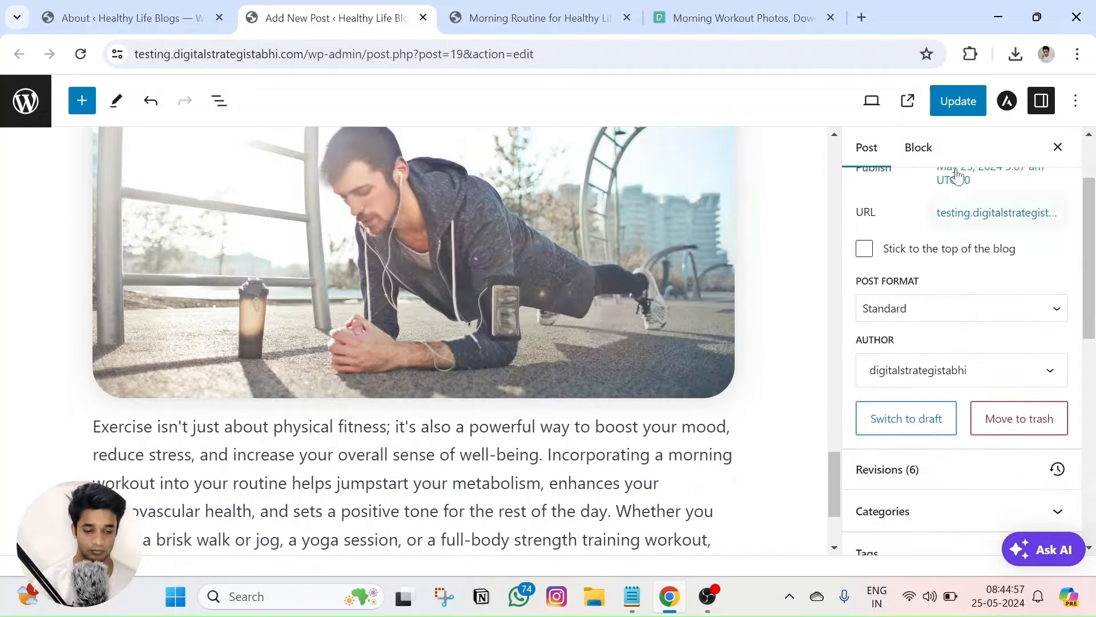
Update the post and open its published page to review the rounded images in each section
click(957, 103)
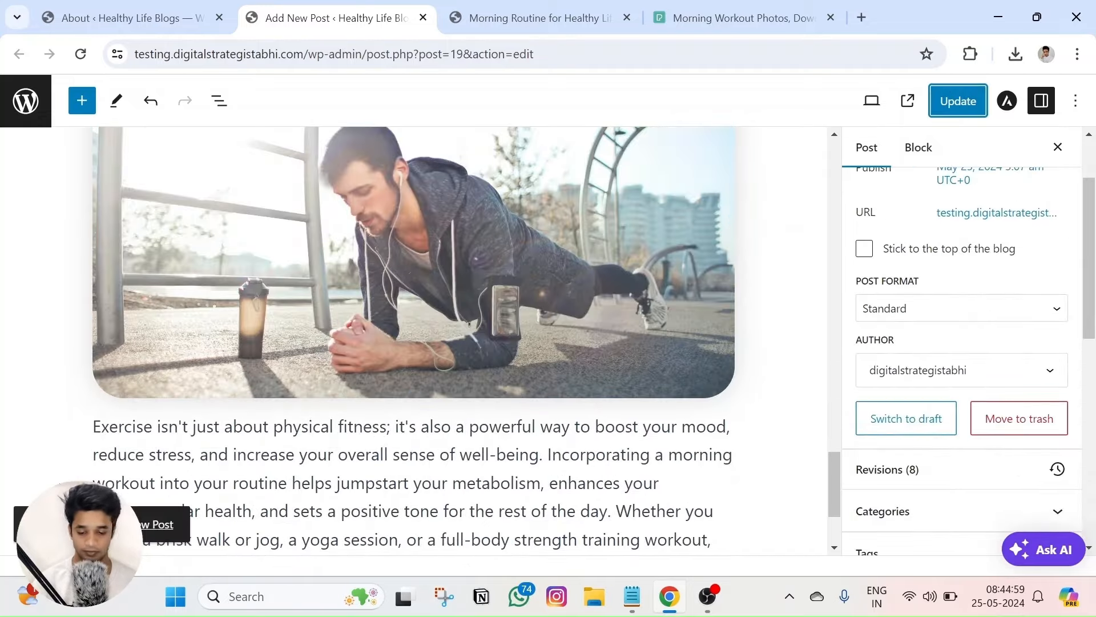
click(174, 530)
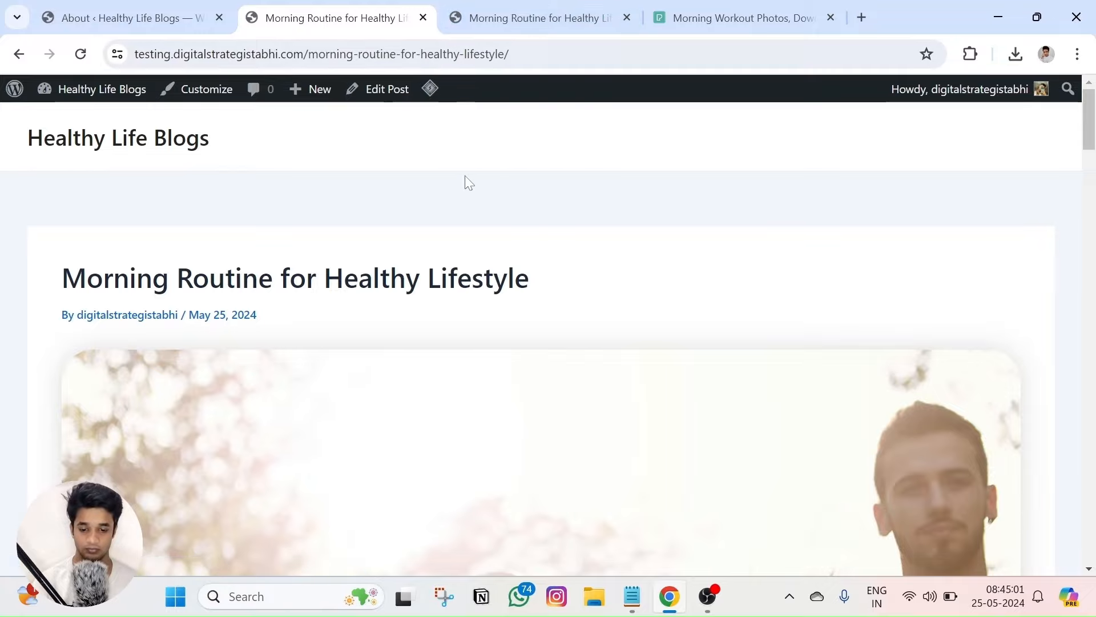
scroll(468, 182, down, 20)
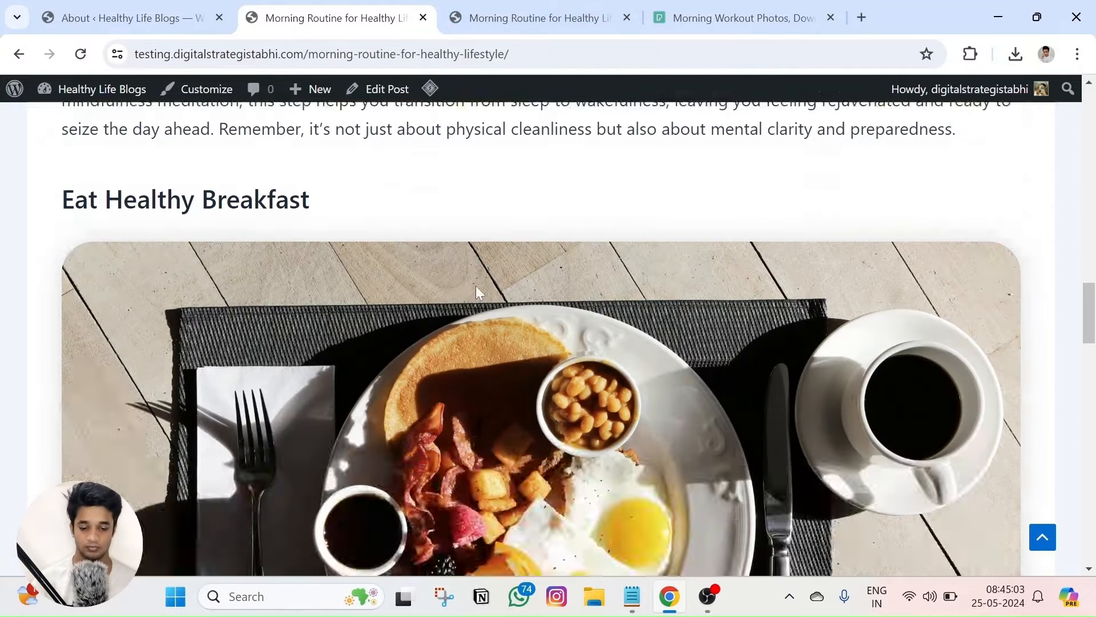
scroll(479, 297, down, 20)
scroll(506, 345, up, 15)
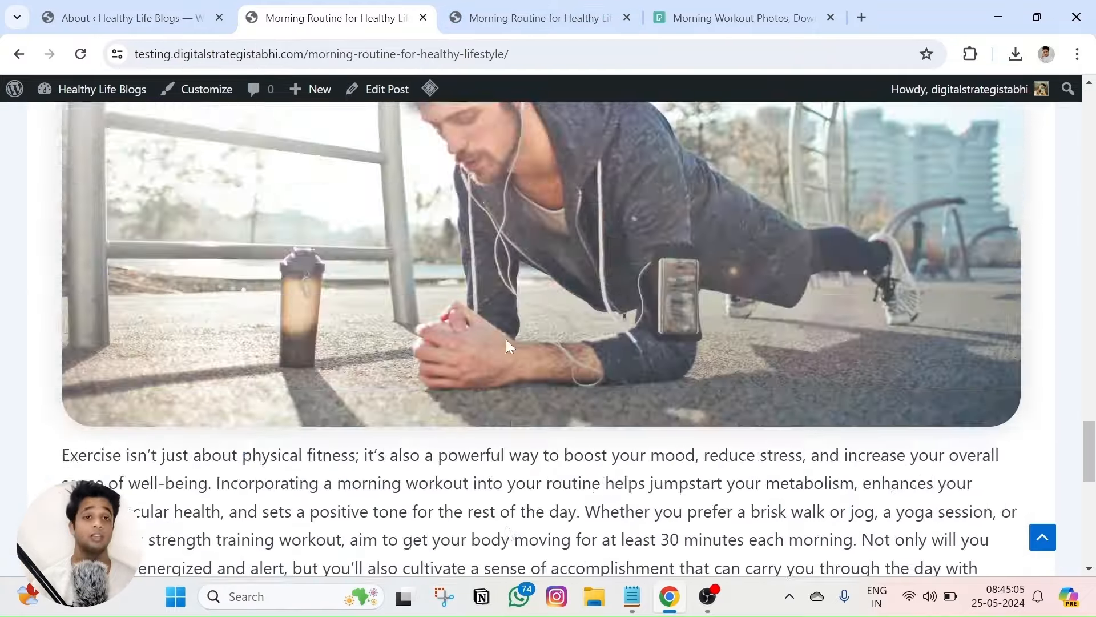
scroll(506, 341, down, 8)
scroll(508, 324, up, 18)
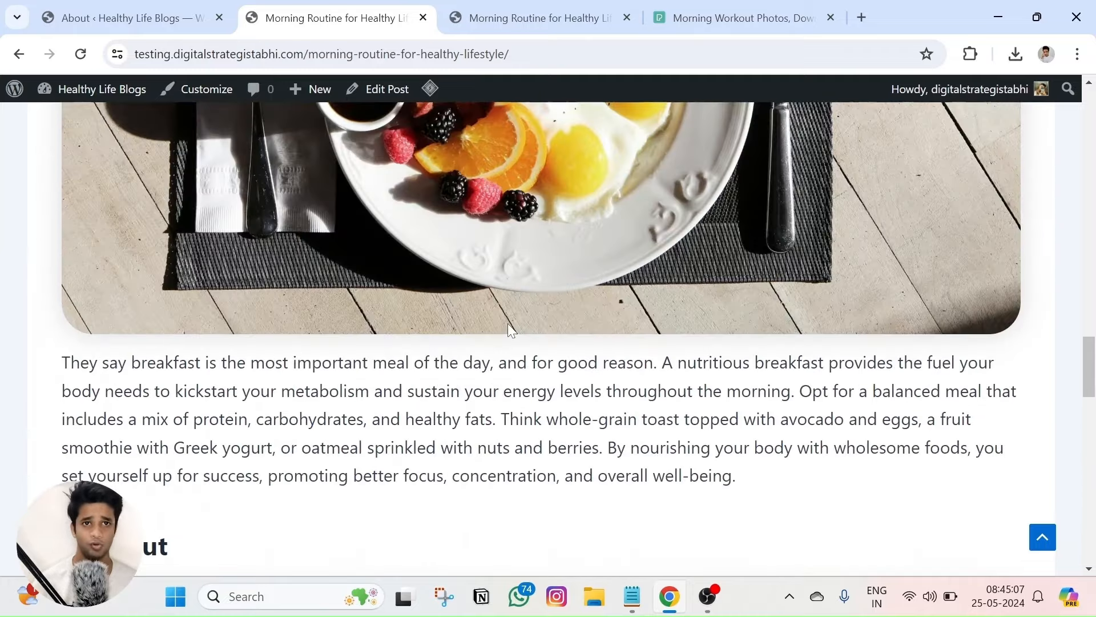
scroll(508, 325, up, 15)
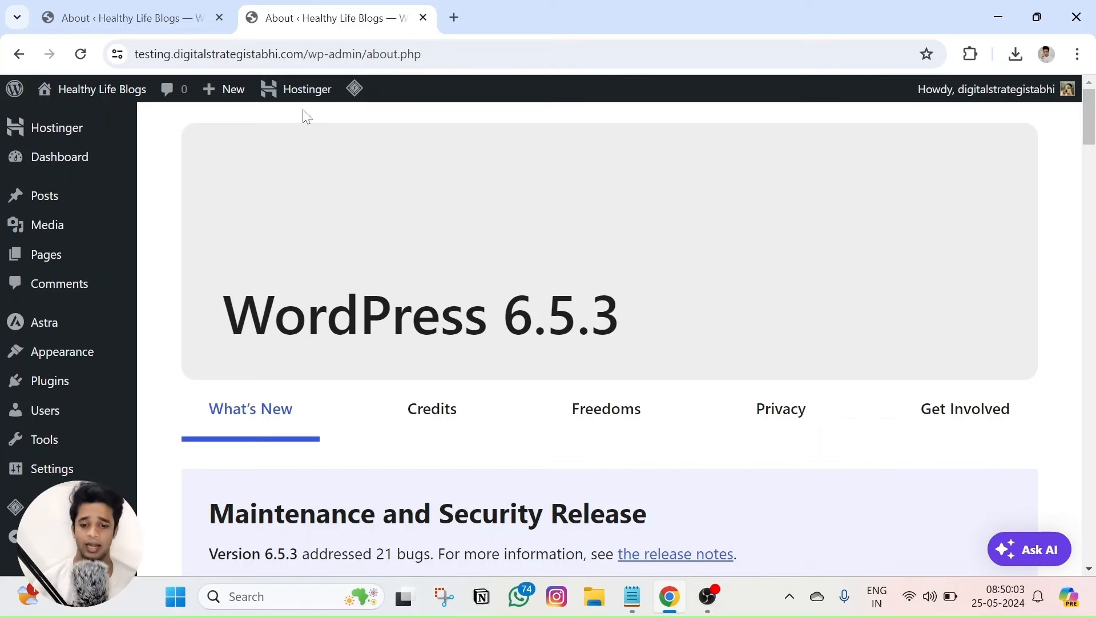
Open Hostinger's AI content creation page in a new browser tab and switch to it
mouse_move(294, 83)
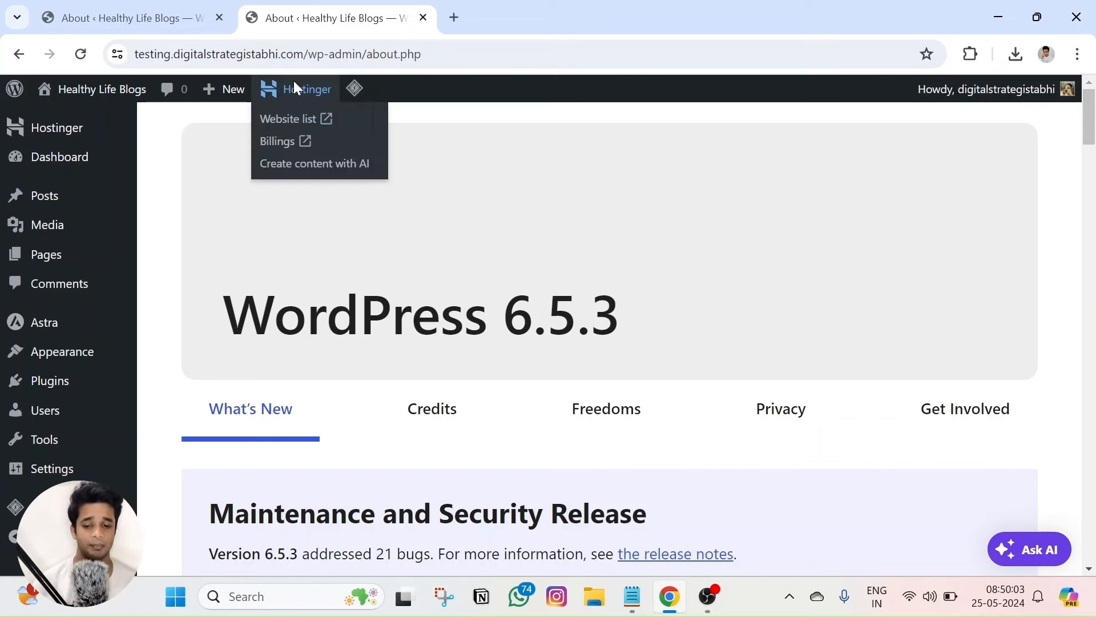
right_click(311, 165)
click(350, 179)
click(502, 16)
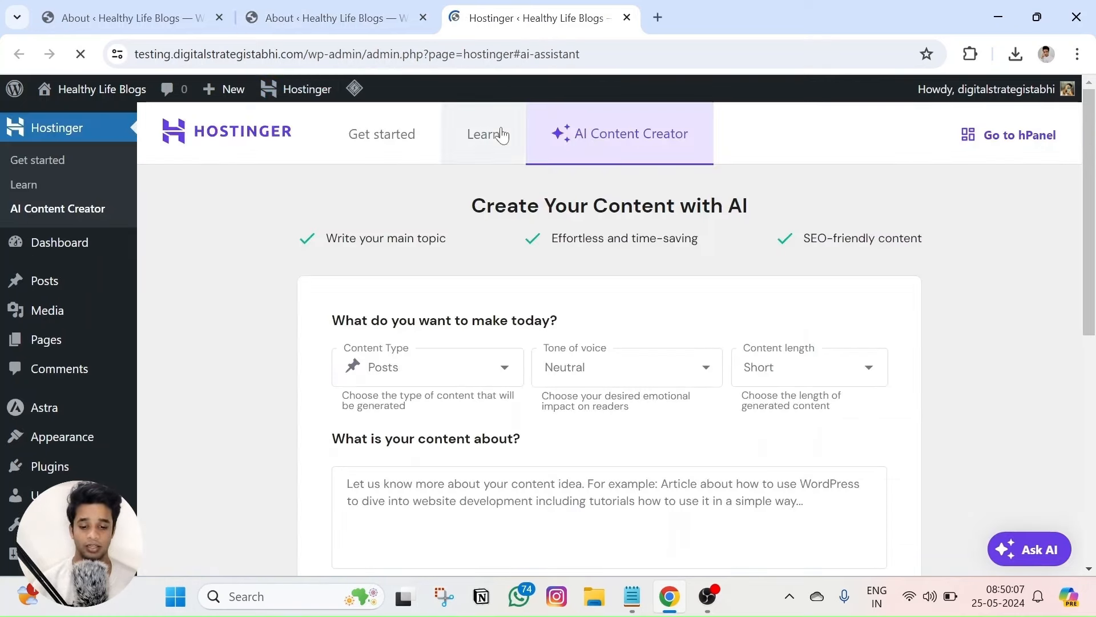
Configure the AI content as Posts with a Friendly tone of voice instead of Neutral and Medium length
scroll(499, 247, down, 1)
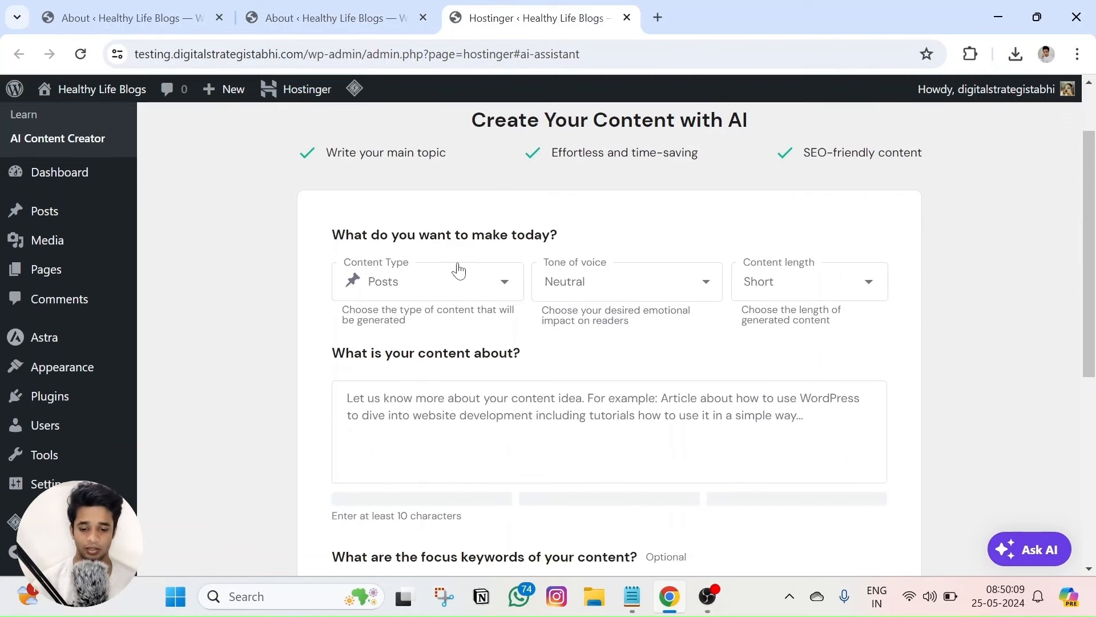
click(439, 289)
click(435, 286)
click(543, 281)
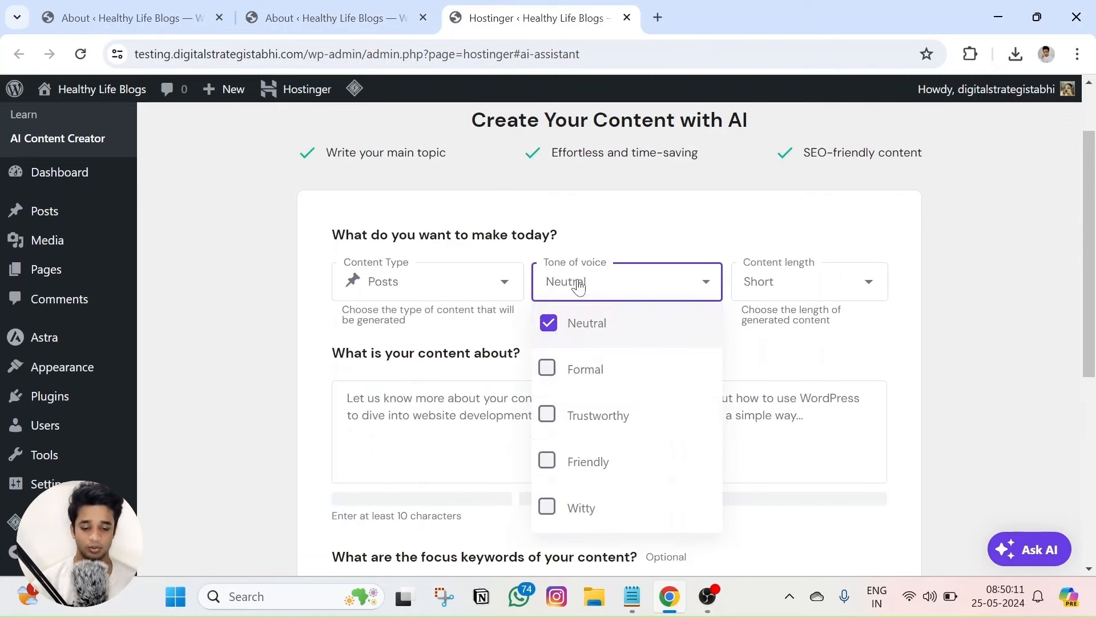
click(549, 459)
click(548, 323)
click(790, 286)
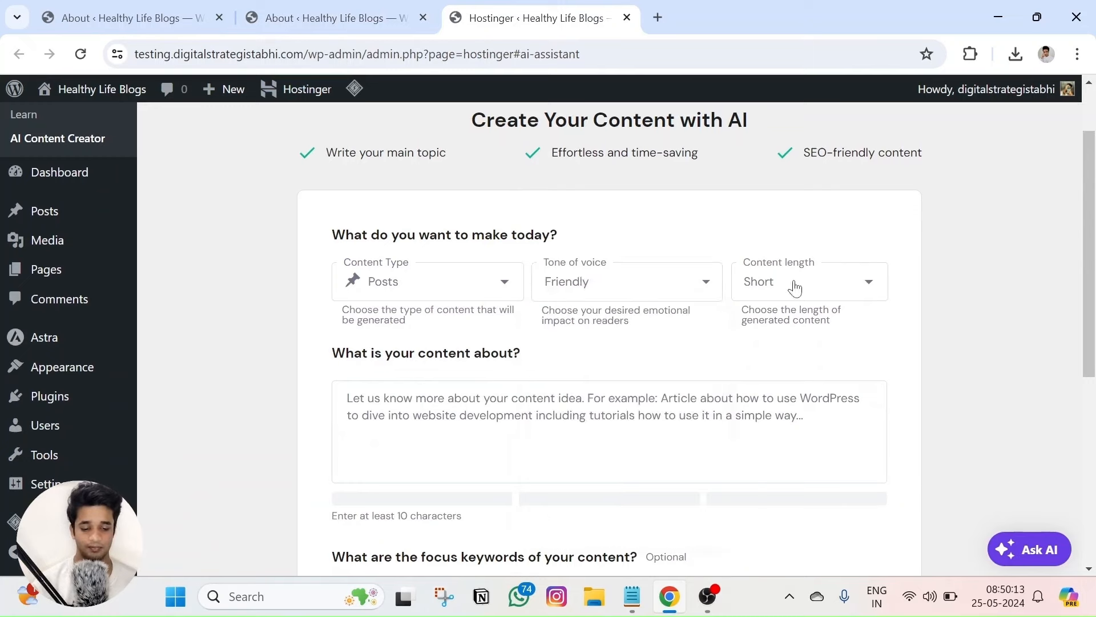
click(790, 286)
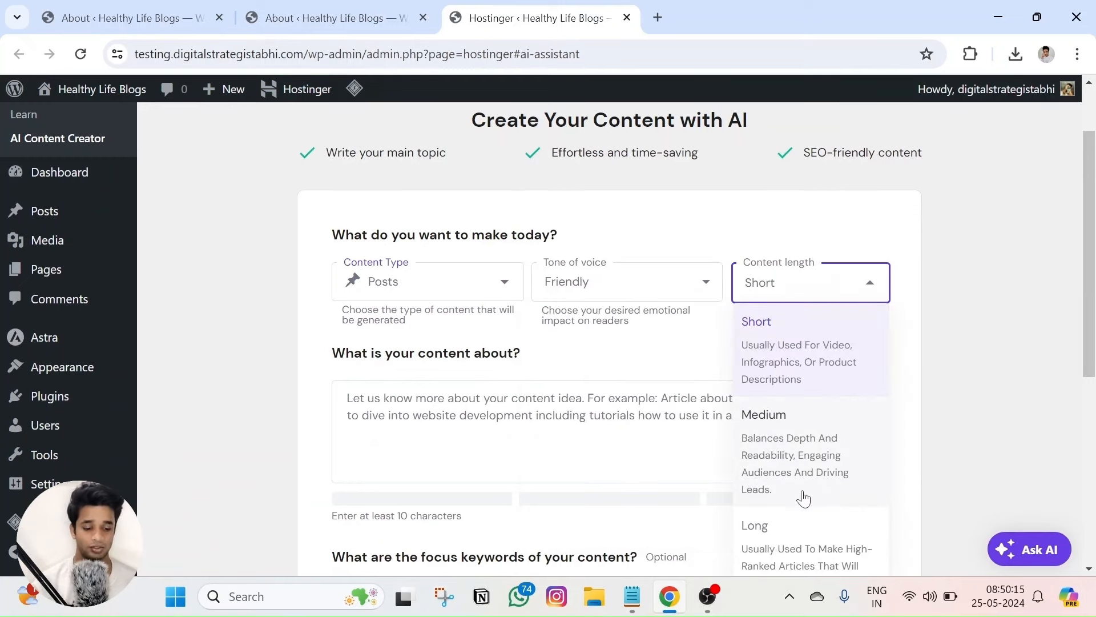
click(790, 446)
Enter "Morning healthy and fitness workout routine" as the main idea of the content
scroll(662, 255, down, 1)
click(514, 337)
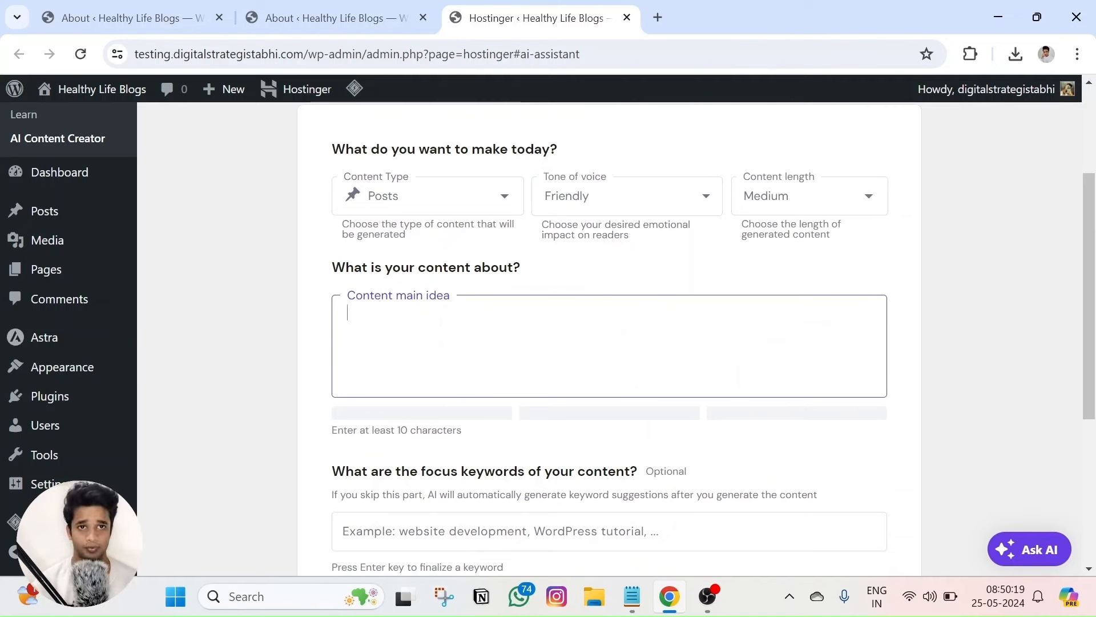
text(Morn)
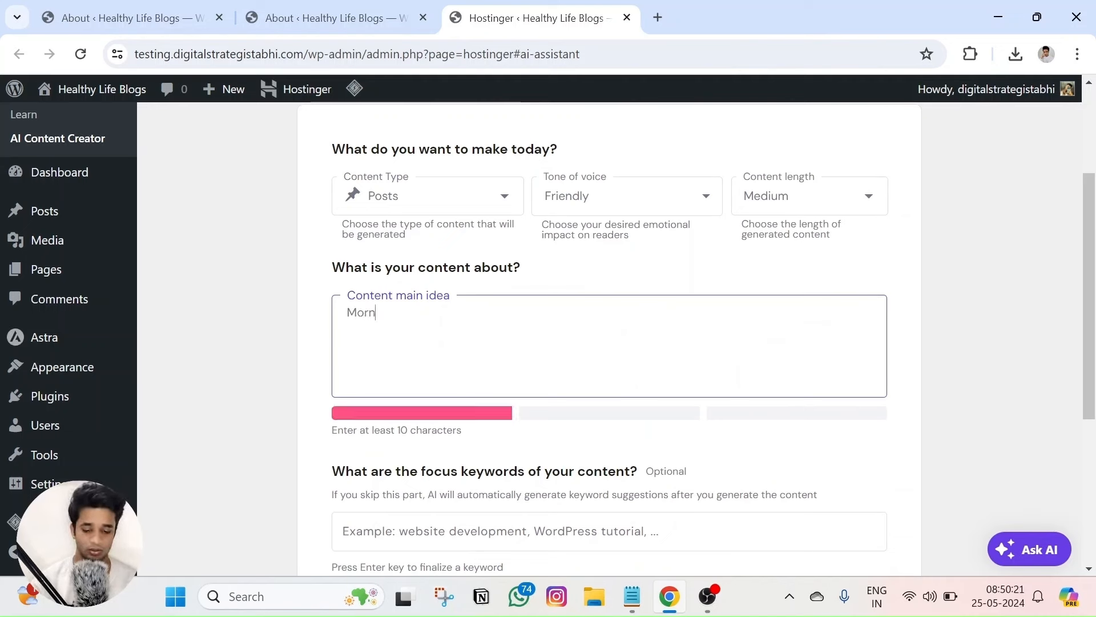
text(ing healthy and fitness wo)
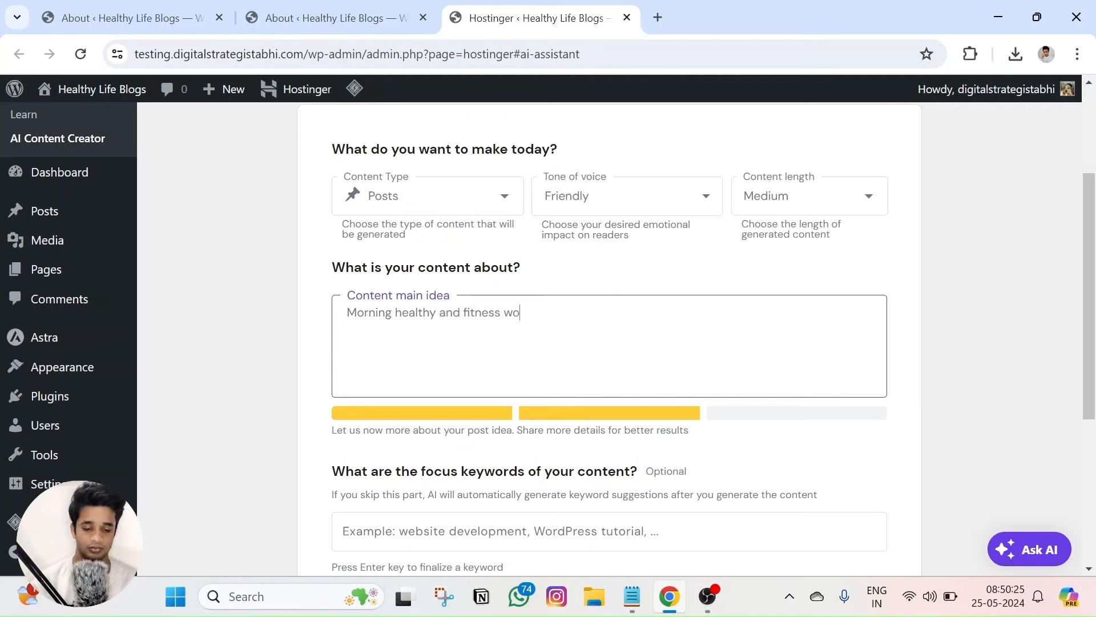
text(utine)
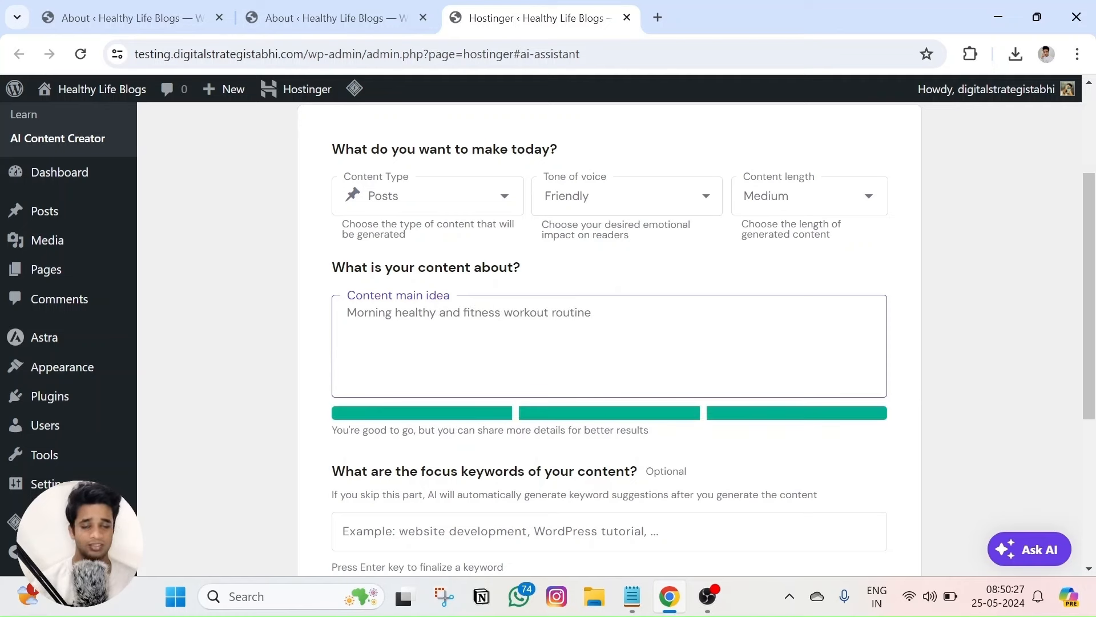
Enter "morning workout" as the focus keyword of the content
scroll(472, 354, down, 3)
click(472, 354)
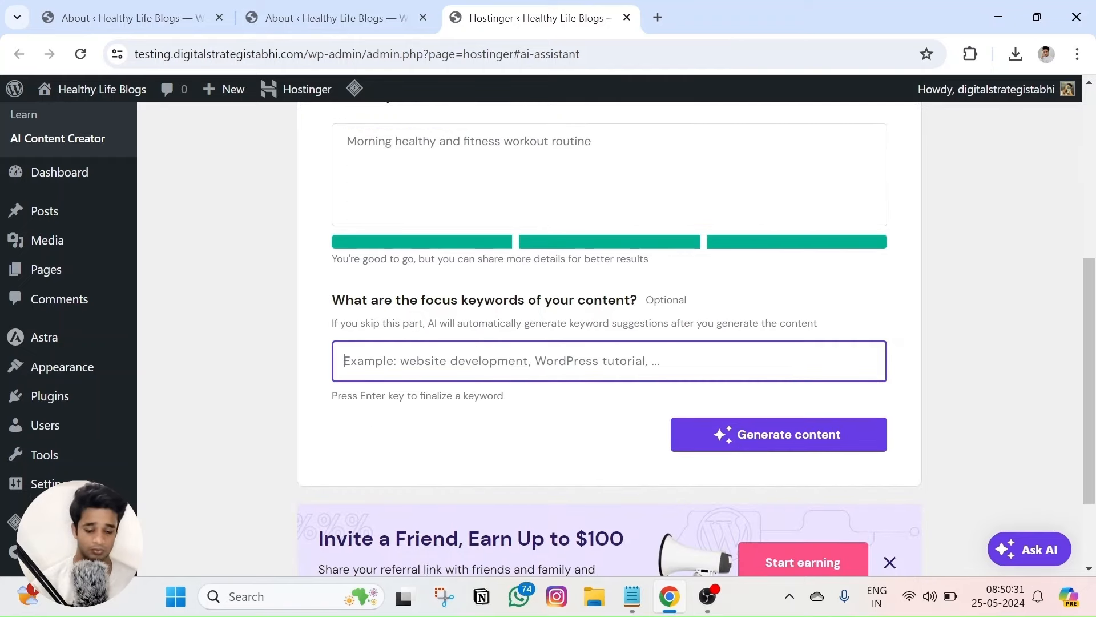
text(morning workout)
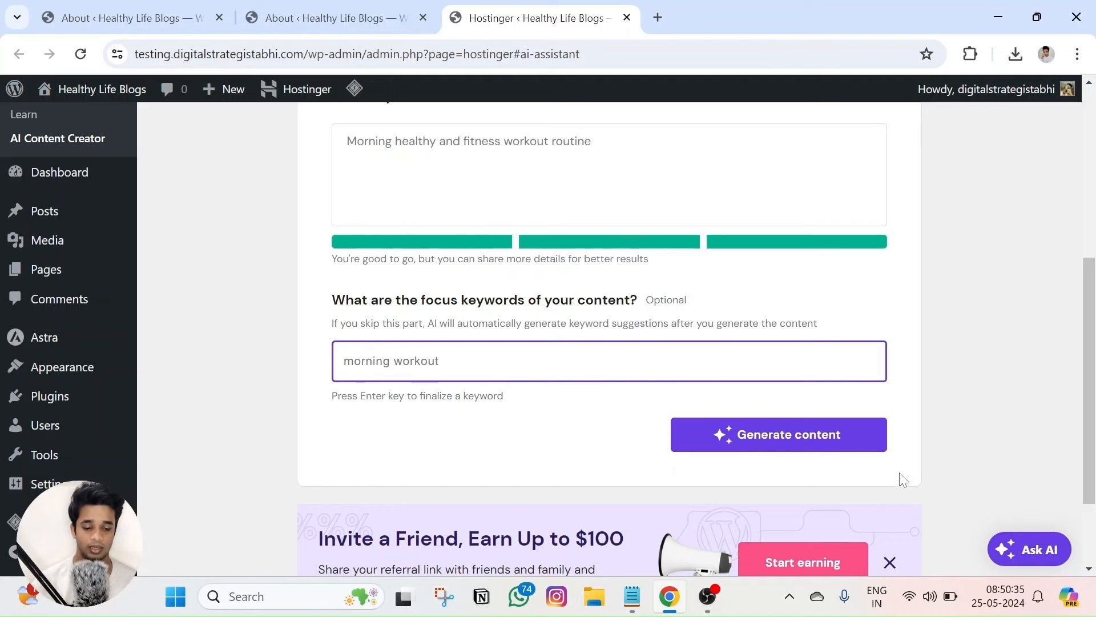
Generate the content and check the generation progress below the form
click(807, 449)
scroll(744, 351, down, 3)
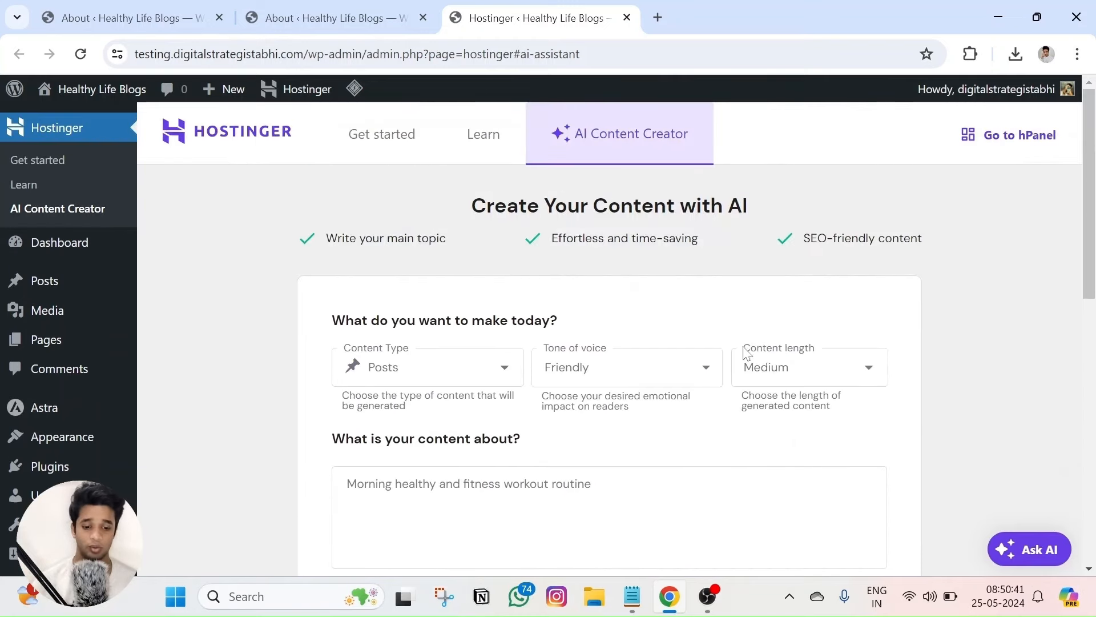
drag(804, 238, 924, 248)
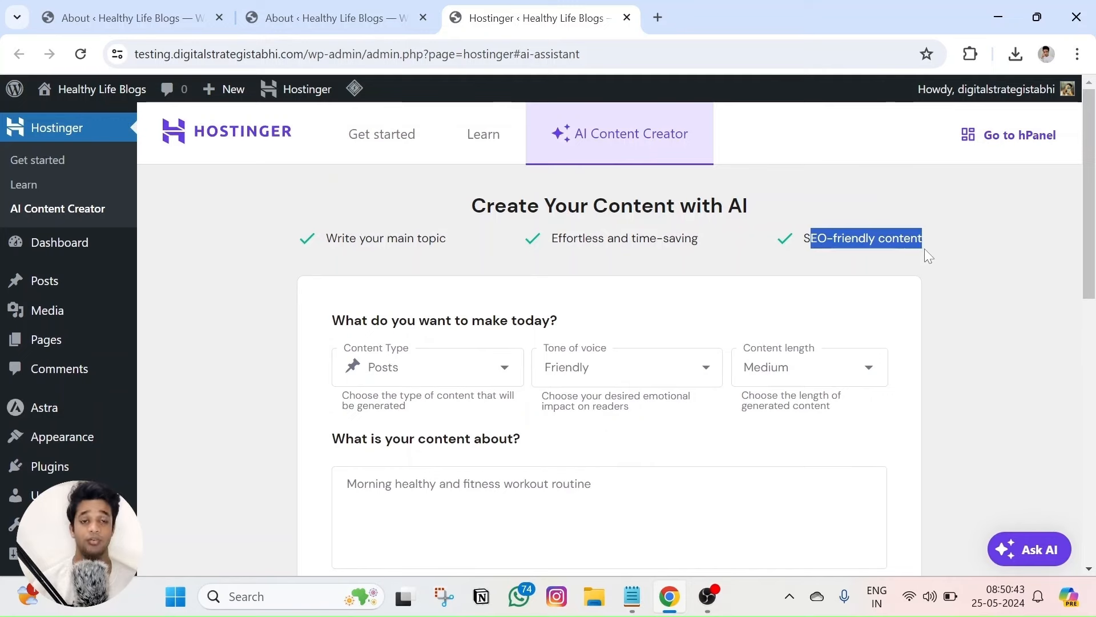
click(940, 263)
scroll(936, 262, down, 3)
scroll(936, 261, down, 8)
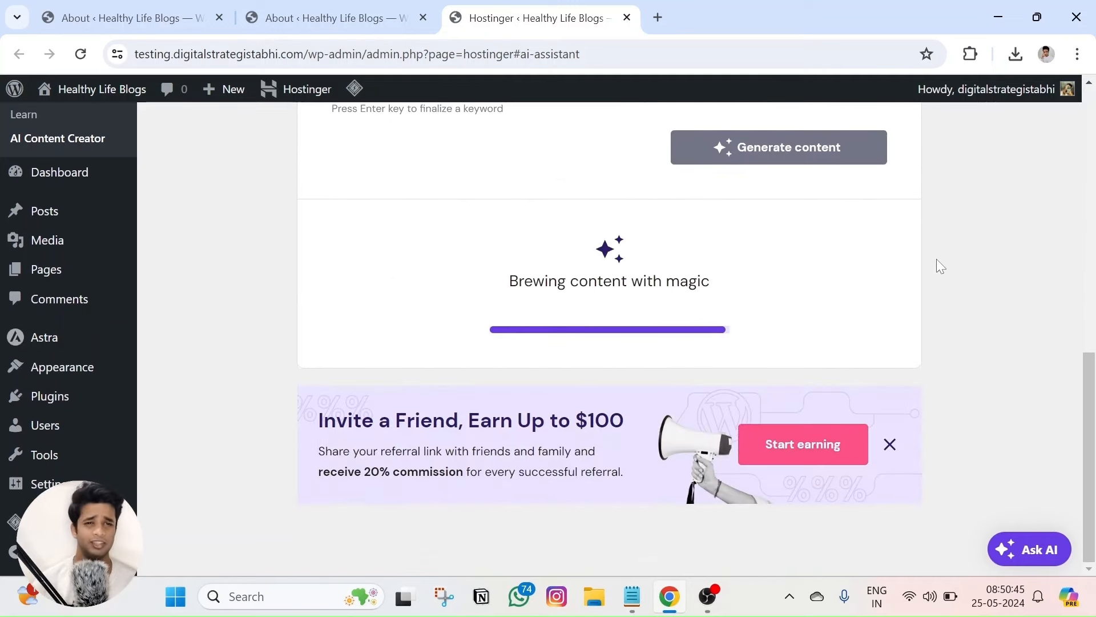
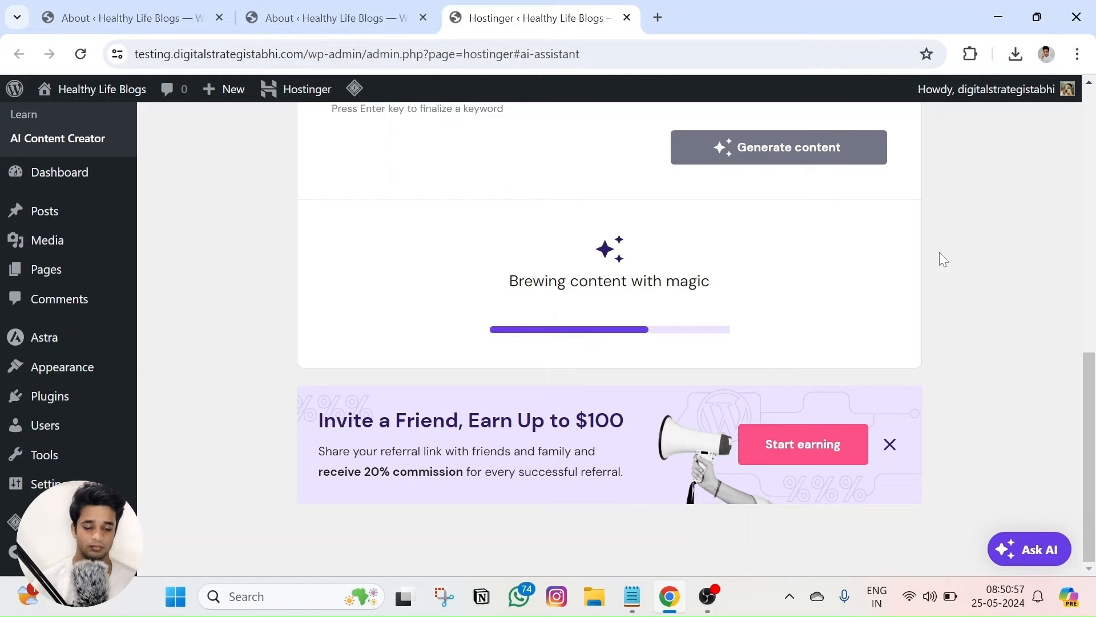
Review the AI-generated morning workout article from its image and title through the sample routines
scroll(939, 251, down, 7)
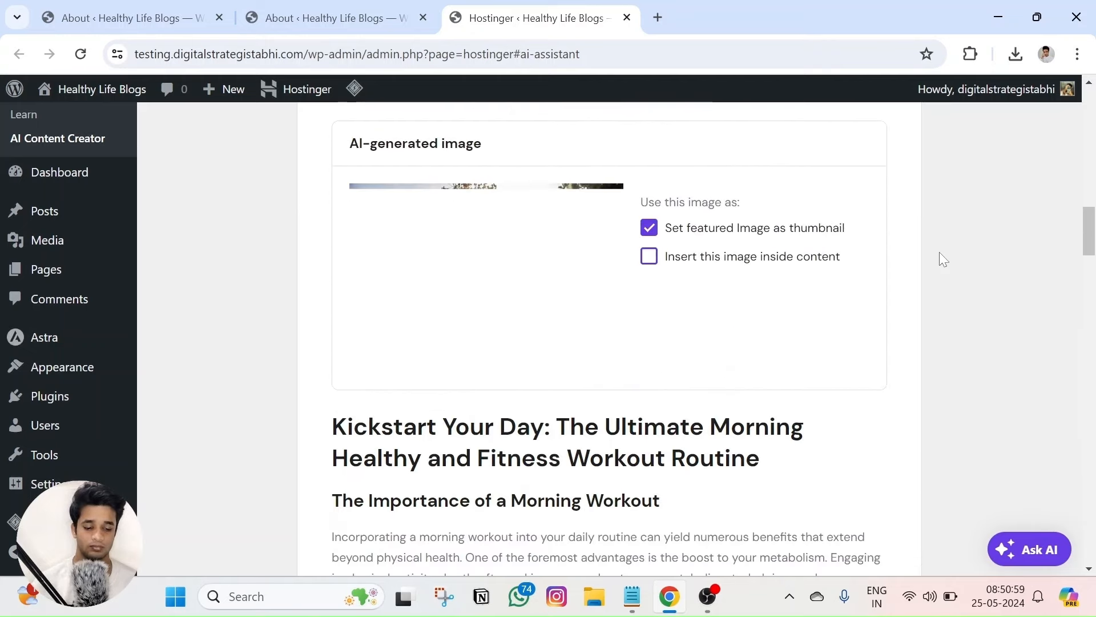
scroll(824, 308, down, 1)
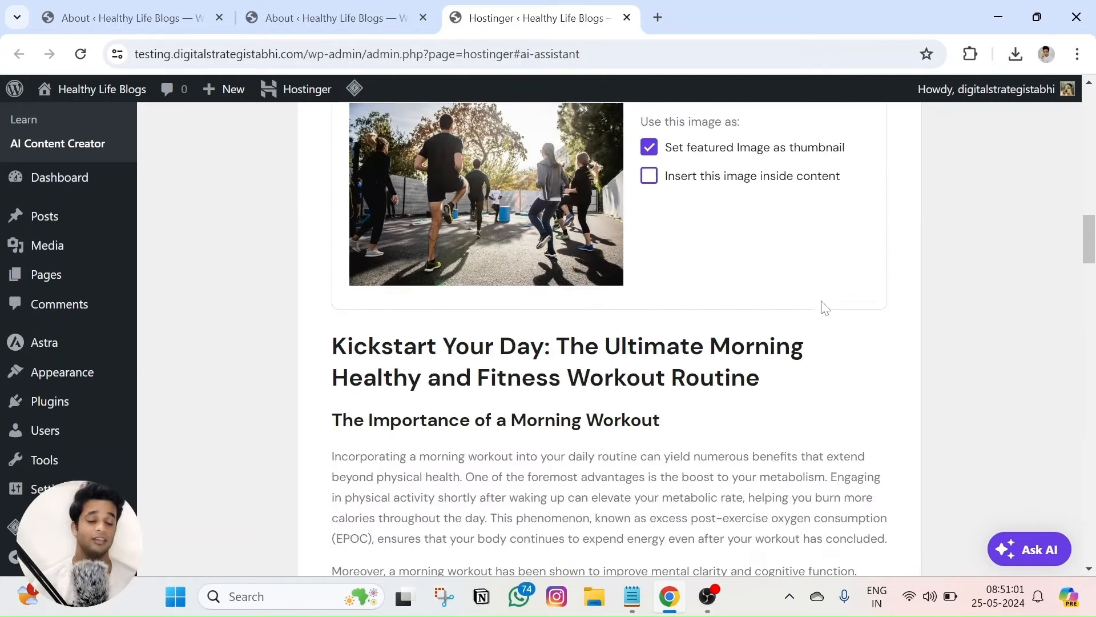
scroll(826, 307, up, 1)
scroll(825, 306, down, 15)
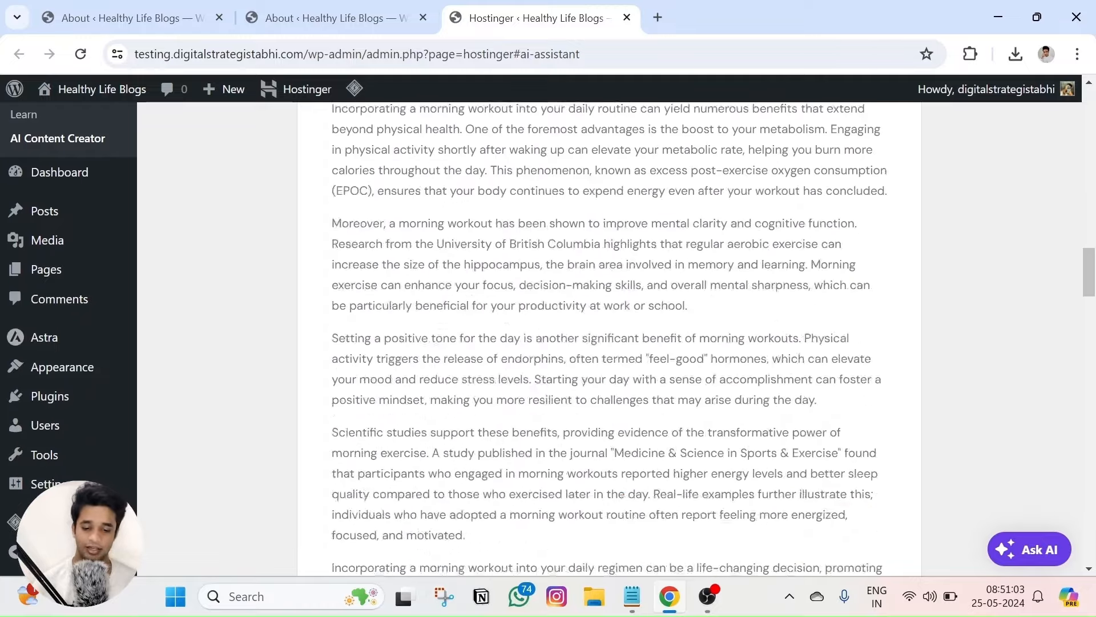
scroll(580, 354, up, 5)
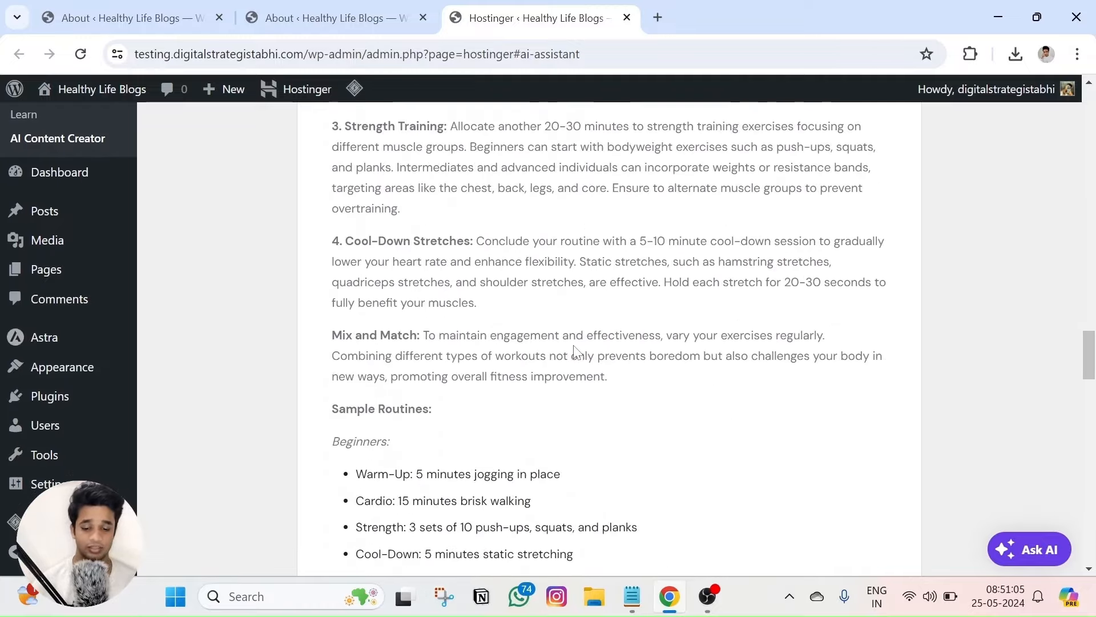
scroll(570, 350, down, 5)
drag(341, 288, 354, 351)
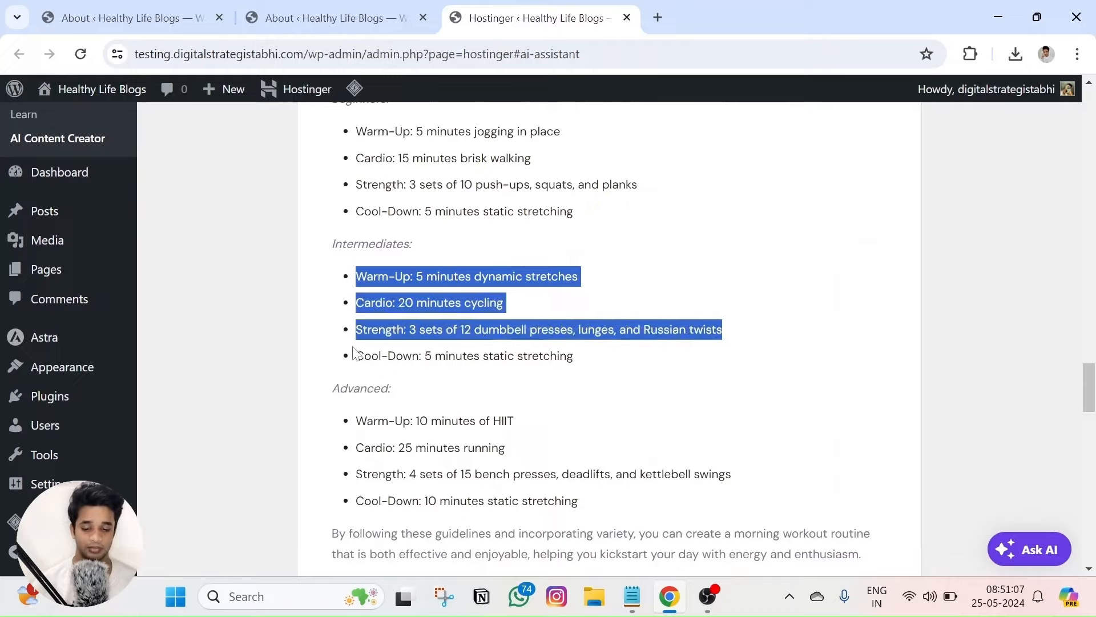
click(458, 320)
scroll(458, 320, down, 5)
scroll(422, 360, up, 15)
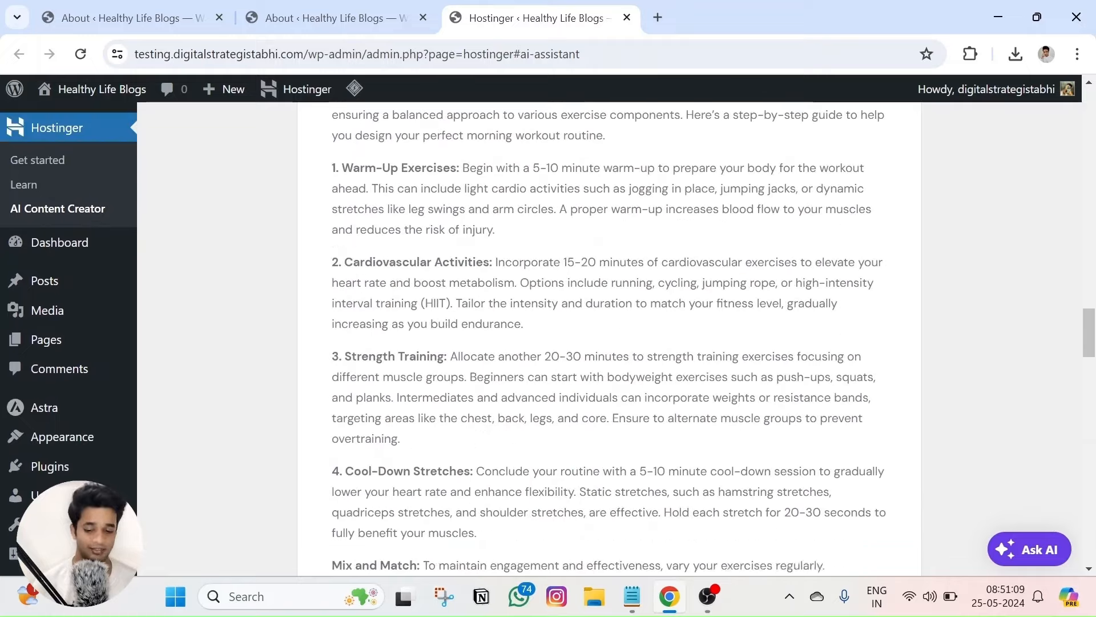
scroll(422, 365, up, 20)
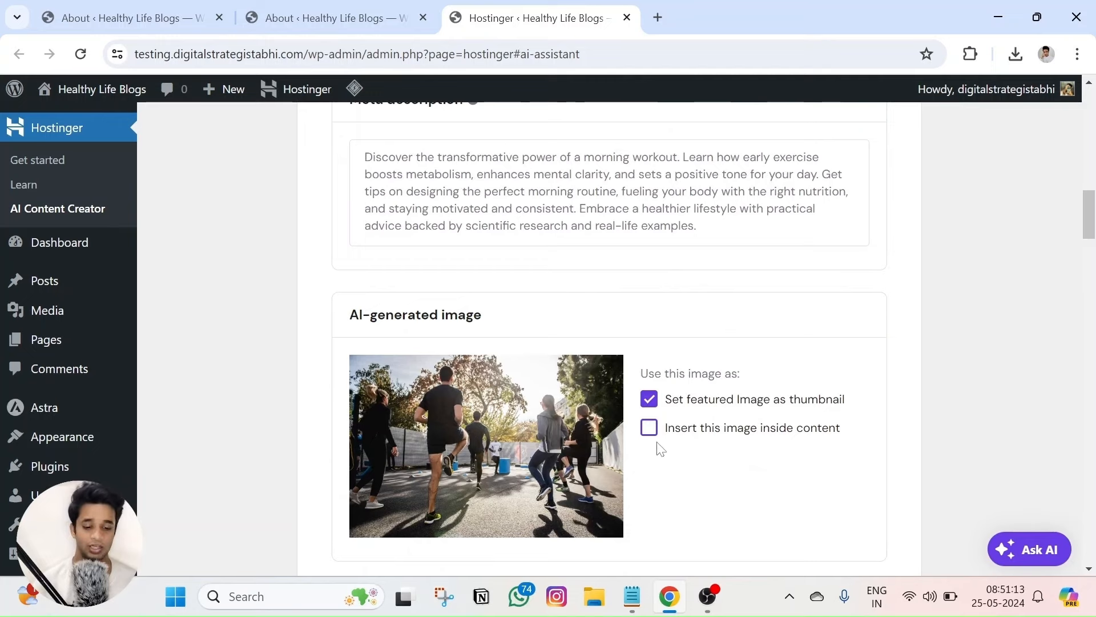
Enable inserting the AI-generated image inside the content in addition to using it as the featured thumbnail
scroll(656, 448, down, 1)
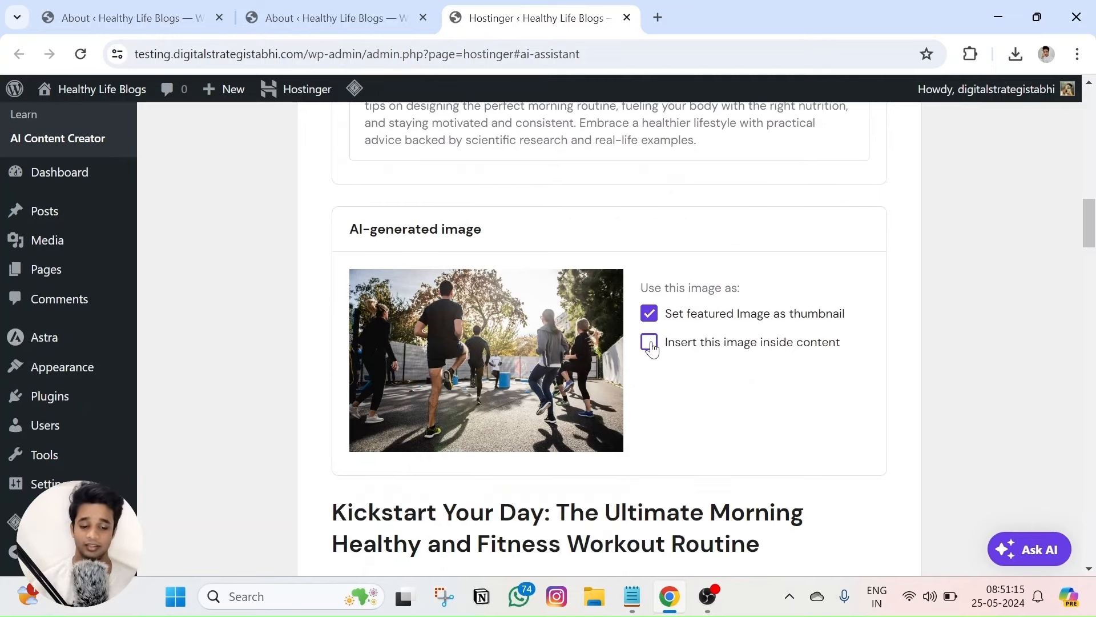
scroll(624, 364, down, 3)
scroll(631, 295, up, 2)
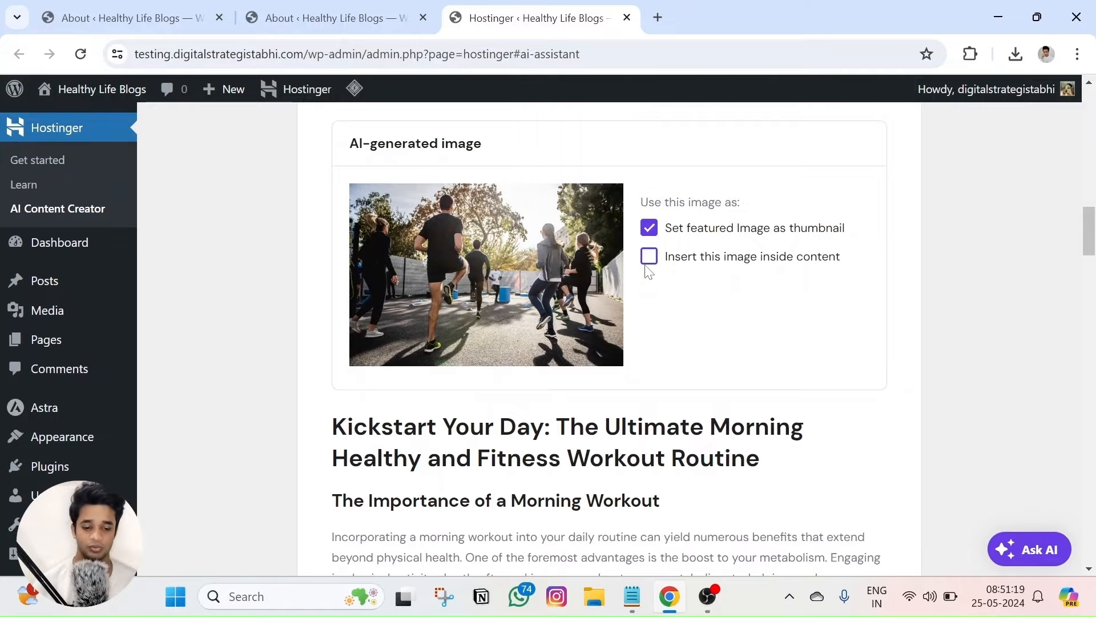
scroll(659, 315, down, 20)
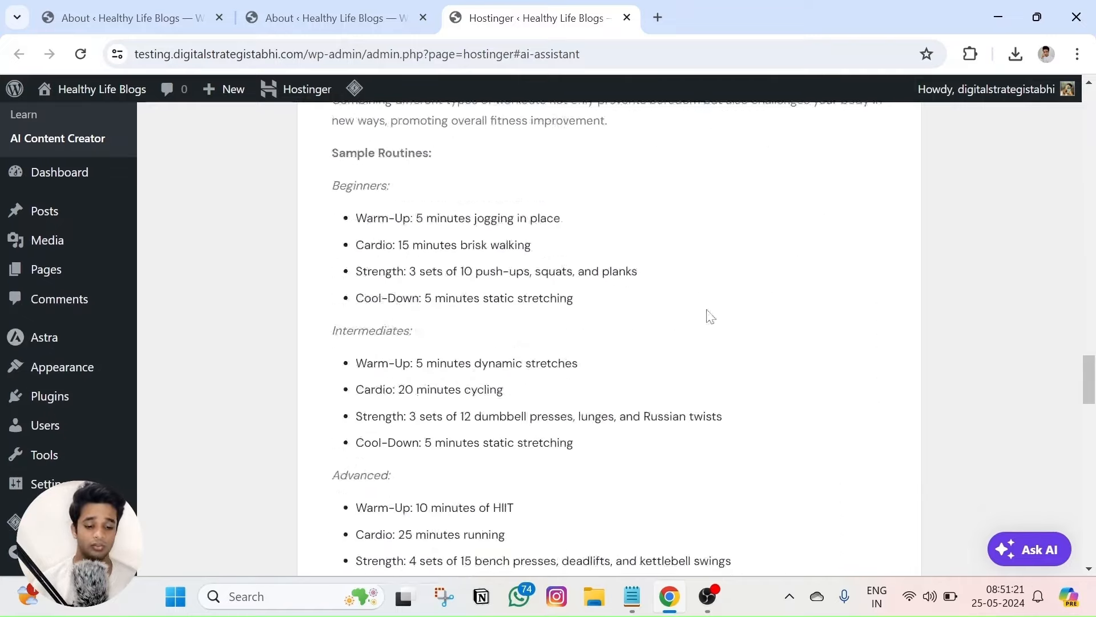
scroll(734, 371, down, 1)
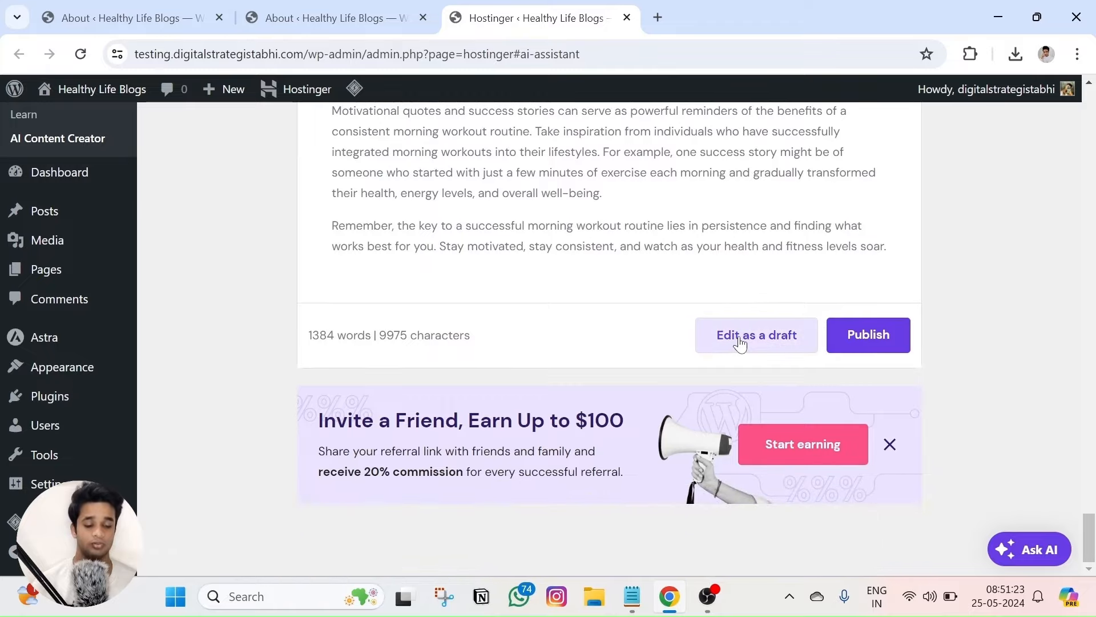
scroll(741, 345, up, 4)
scroll(550, 284, up, 20)
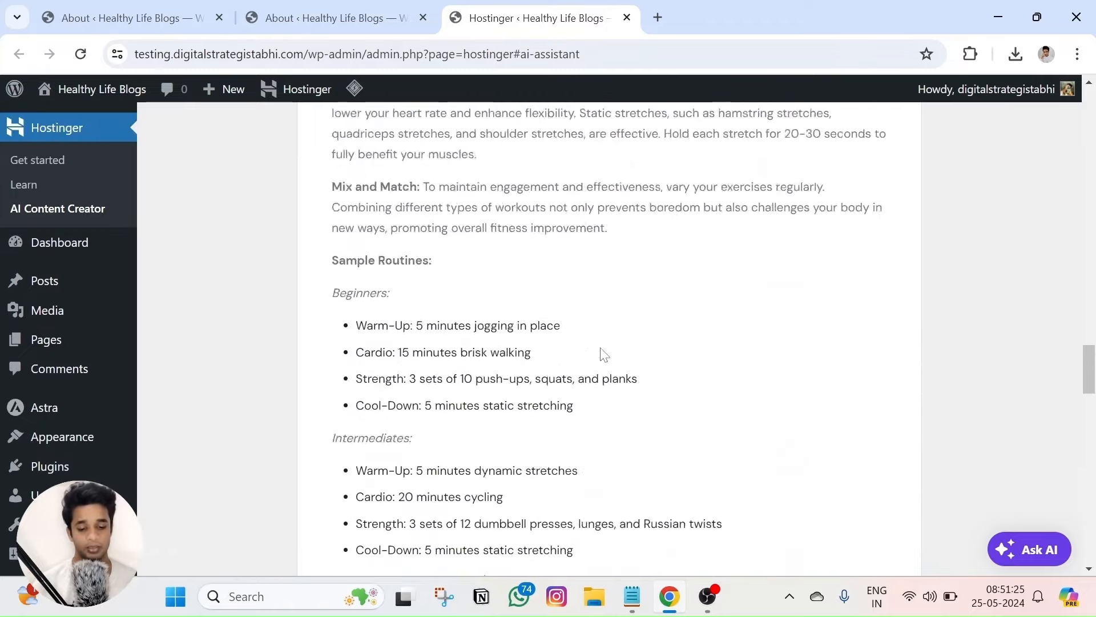
scroll(521, 442, up, 5)
scroll(521, 441, down, 3)
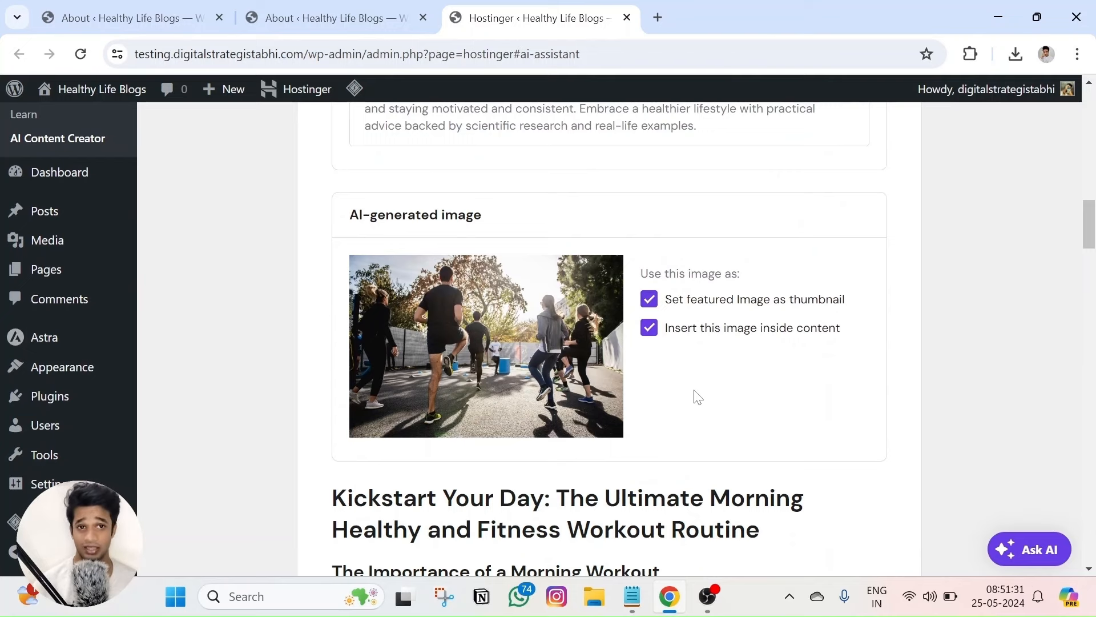
Review the generated keywords and meta description, as well as the content settings above them
scroll(700, 405, down, 4)
scroll(701, 420, up, 11)
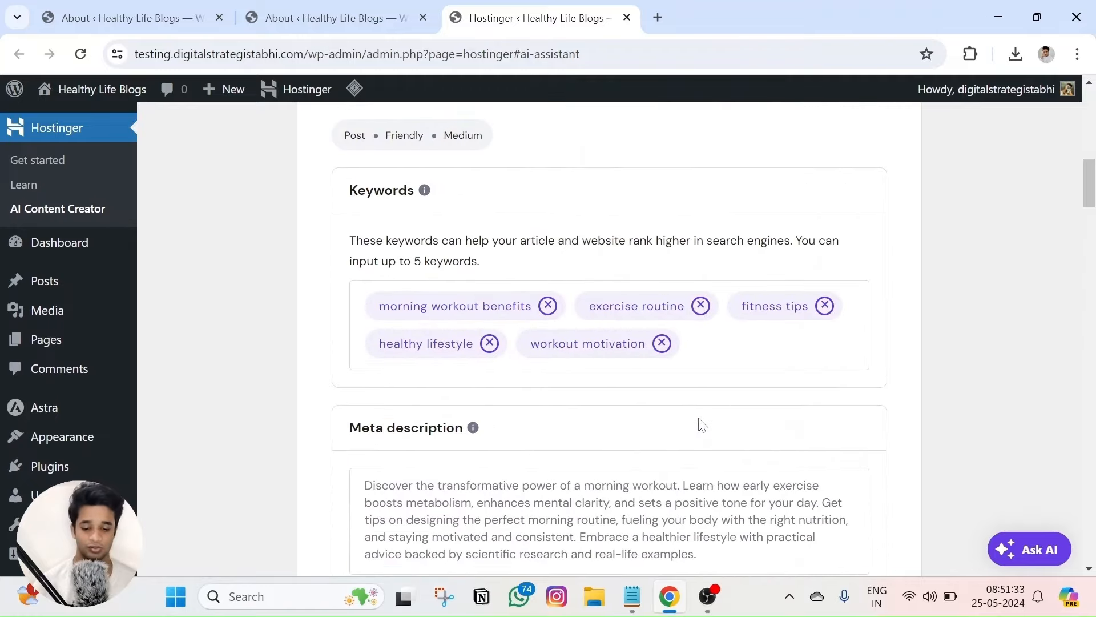
scroll(702, 426, up, 10)
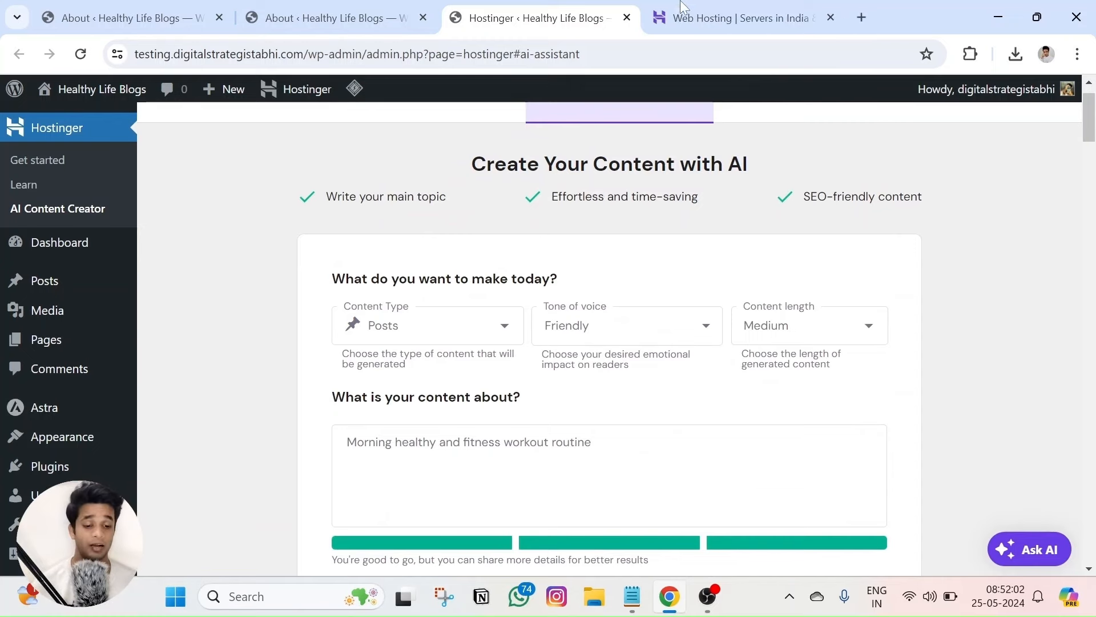
Switch to the Hostinger web hosting plans page and check the Business plan's feature list for WordPress AI Tools
click(681, 16)
double_click(657, 325)
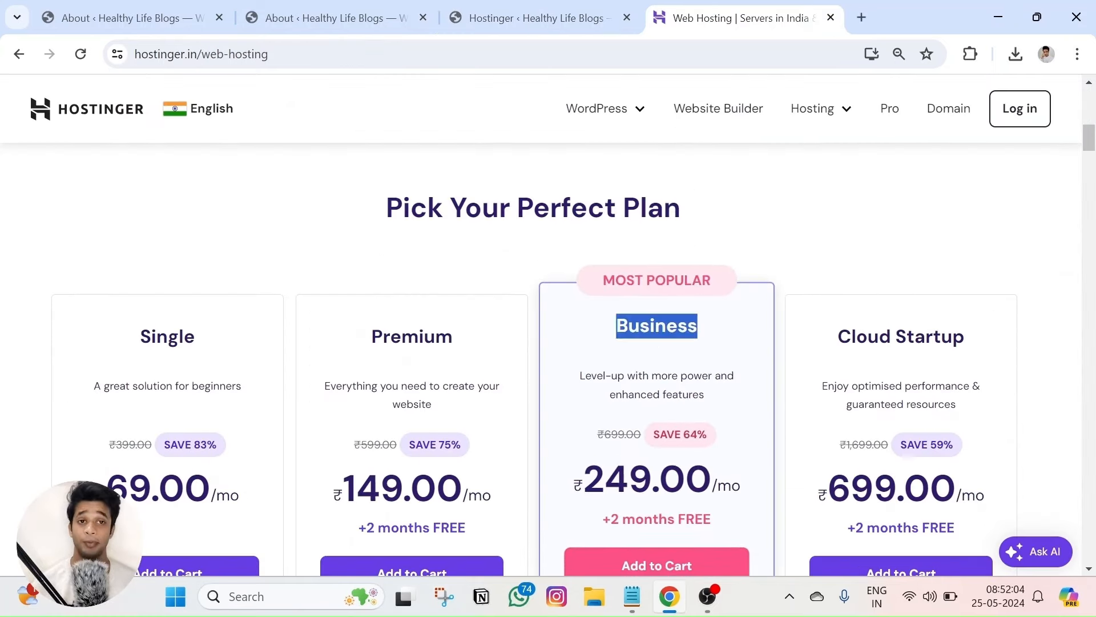
scroll(822, 279, down, 5)
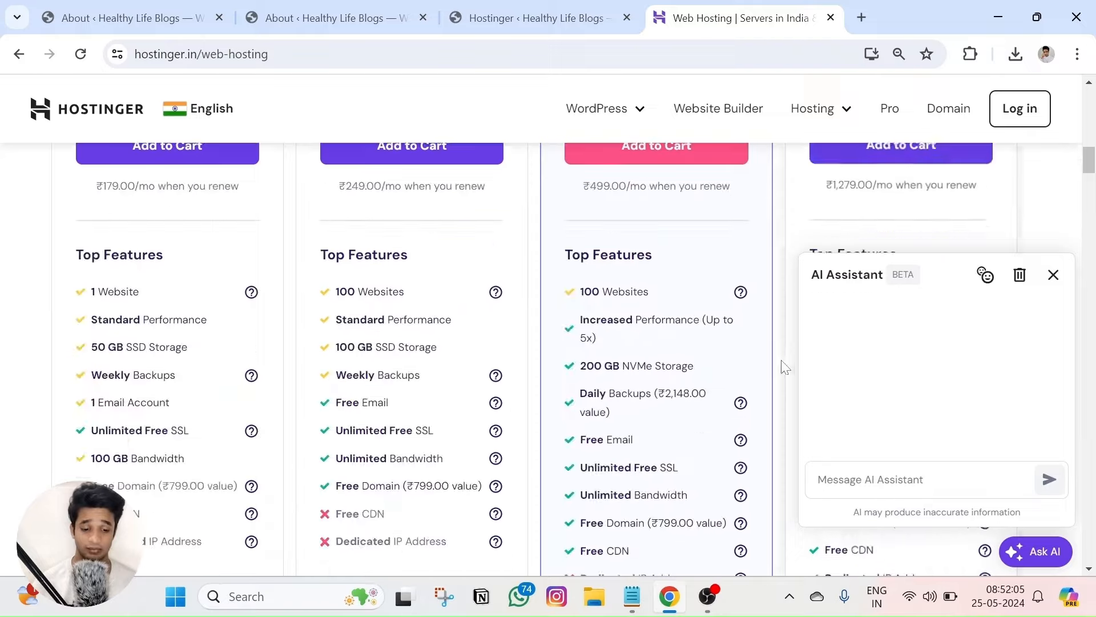
click(1052, 274)
scroll(605, 313, down, 12)
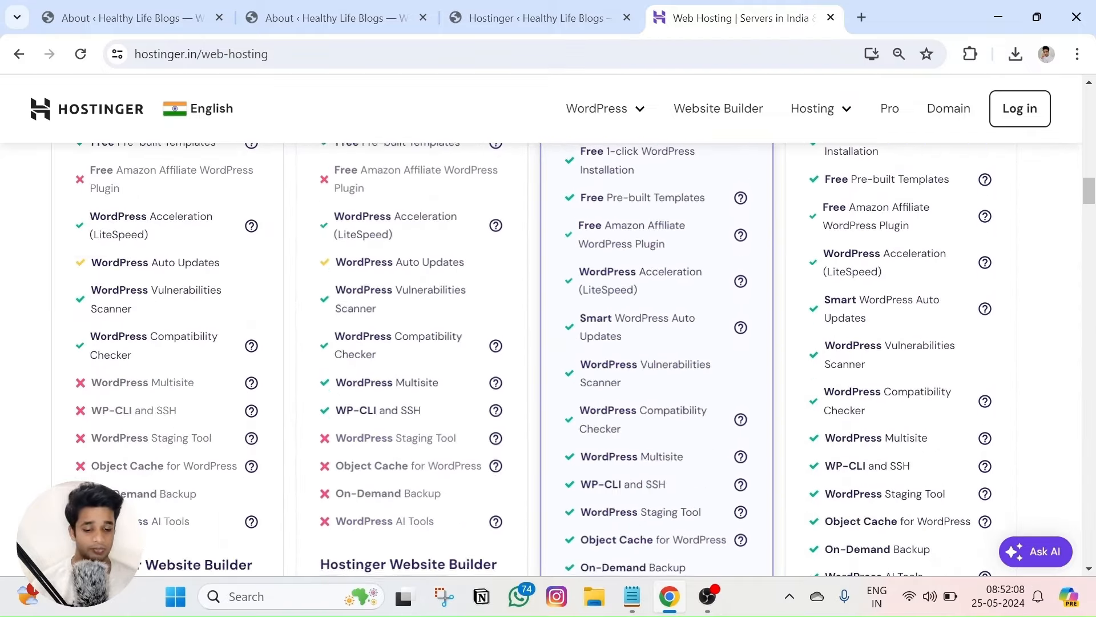
scroll(617, 367, down, 4)
scroll(617, 408, down, 2)
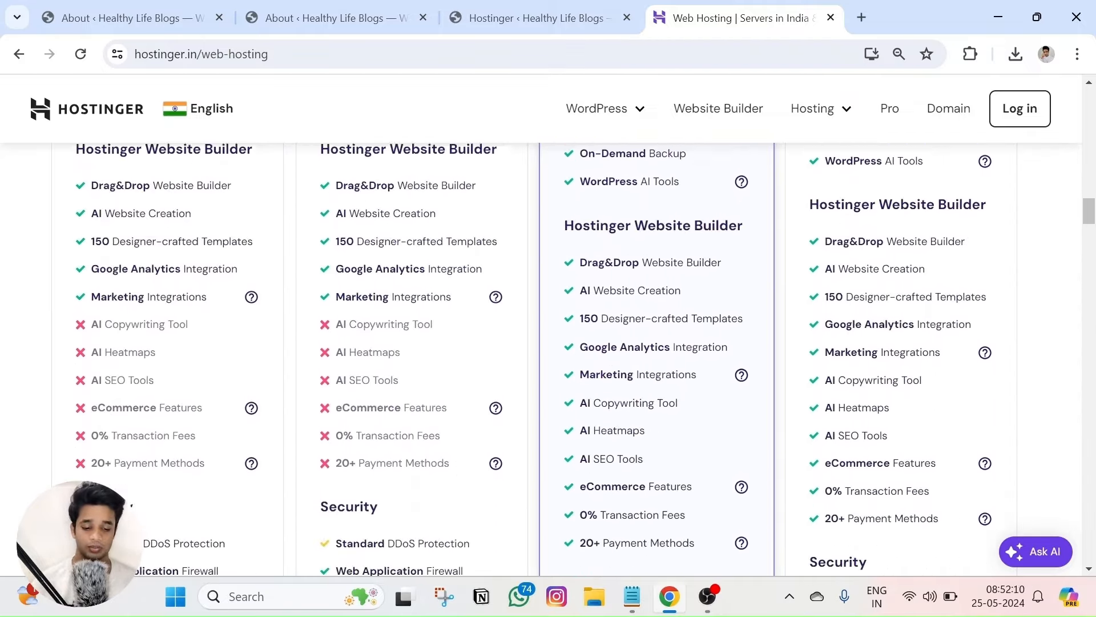
scroll(617, 408, up, 2)
drag(580, 254, 679, 255)
scroll(462, 274, up, 2)
scroll(463, 274, up, 18)
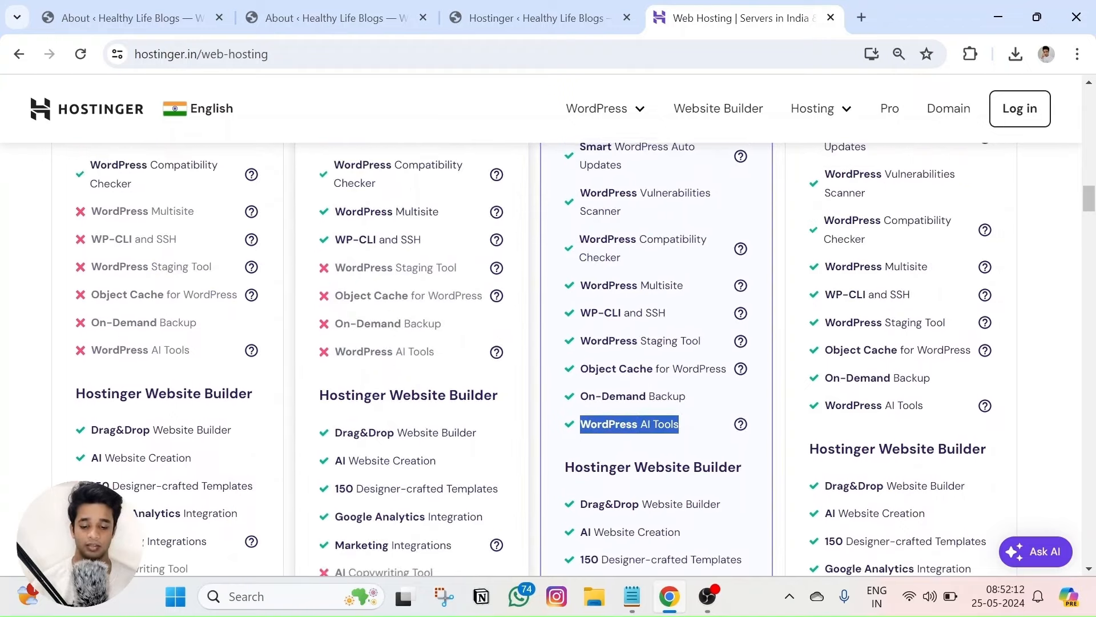
Examine the Premium plan's price and top features alongside the other hosting plans
scroll(220, 335, up, 4)
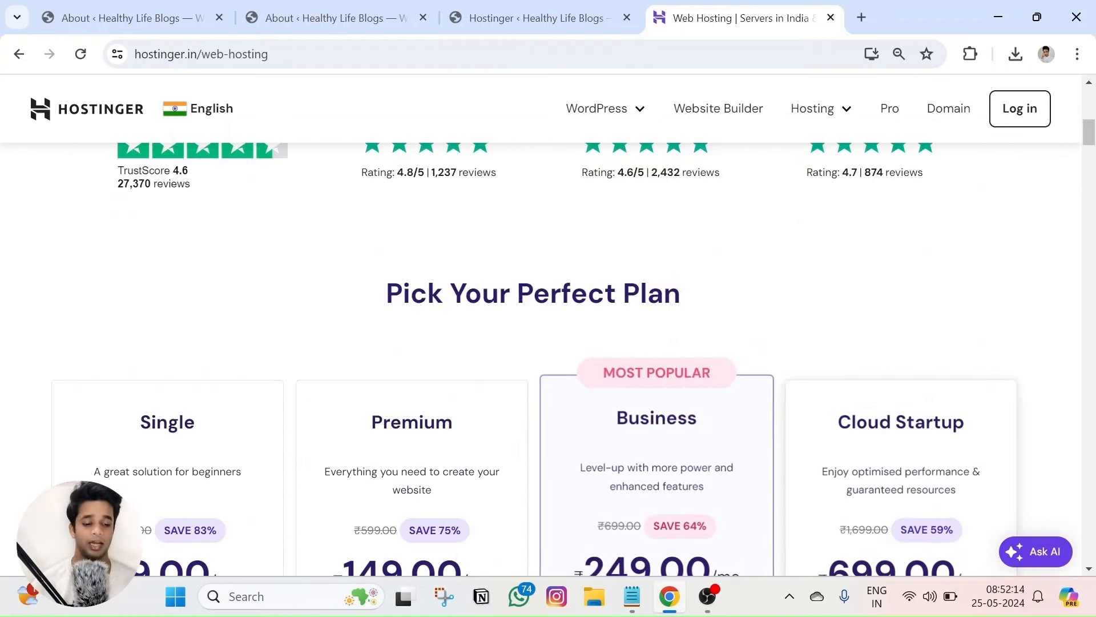
scroll(221, 335, down, 4)
scroll(397, 226, up, 2)
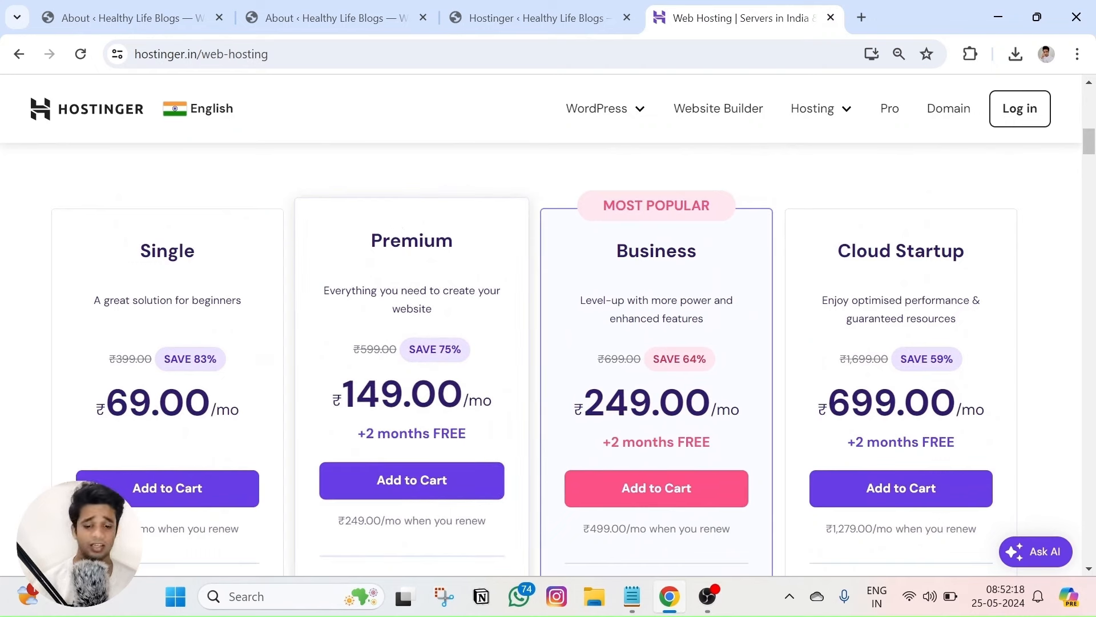
double_click(412, 240)
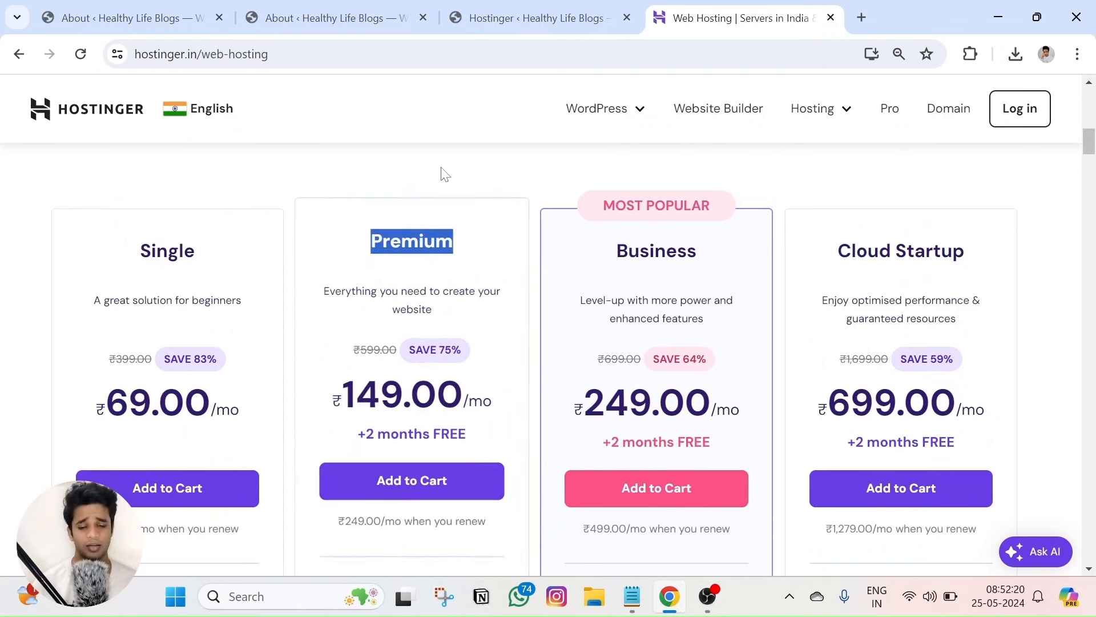
scroll(595, 291, down, 1)
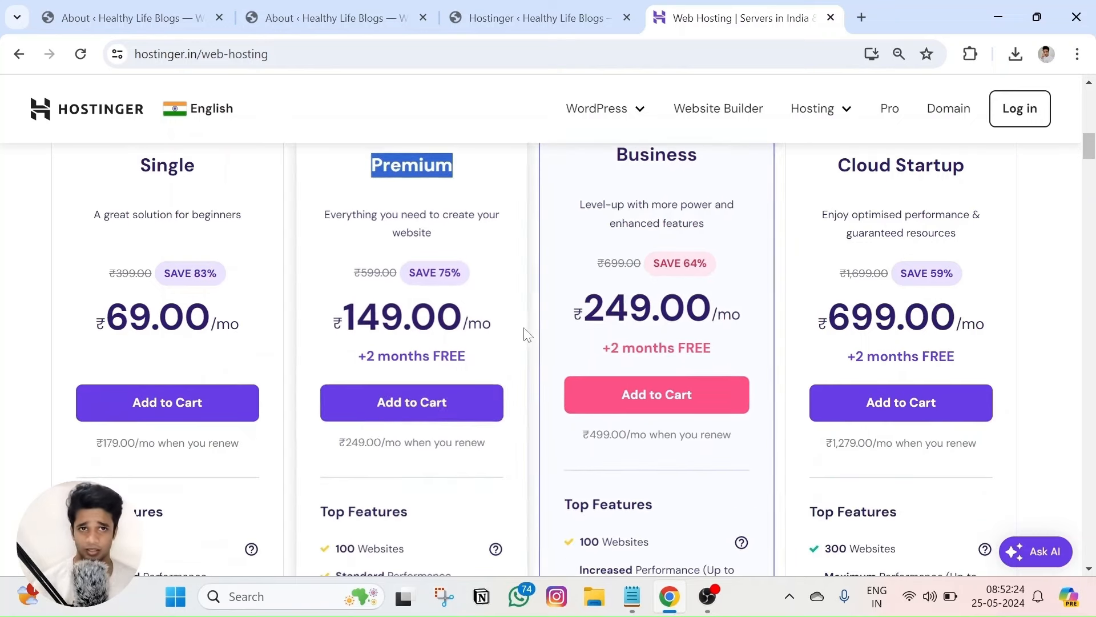
scroll(543, 357, down, 3)
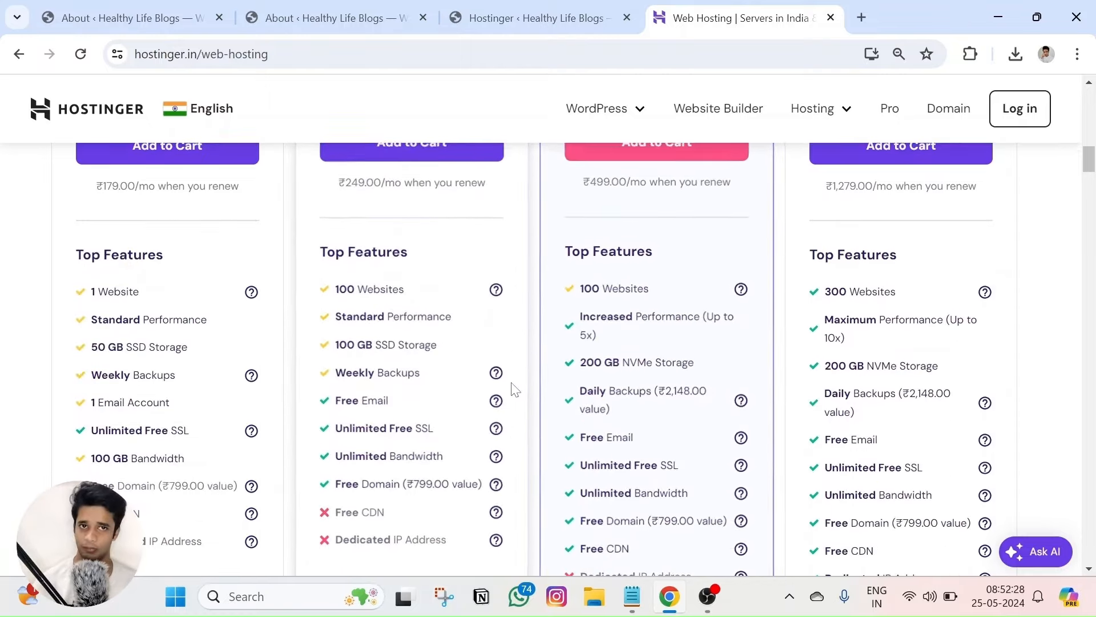
scroll(508, 377, up, 5)
triple_click(483, 208)
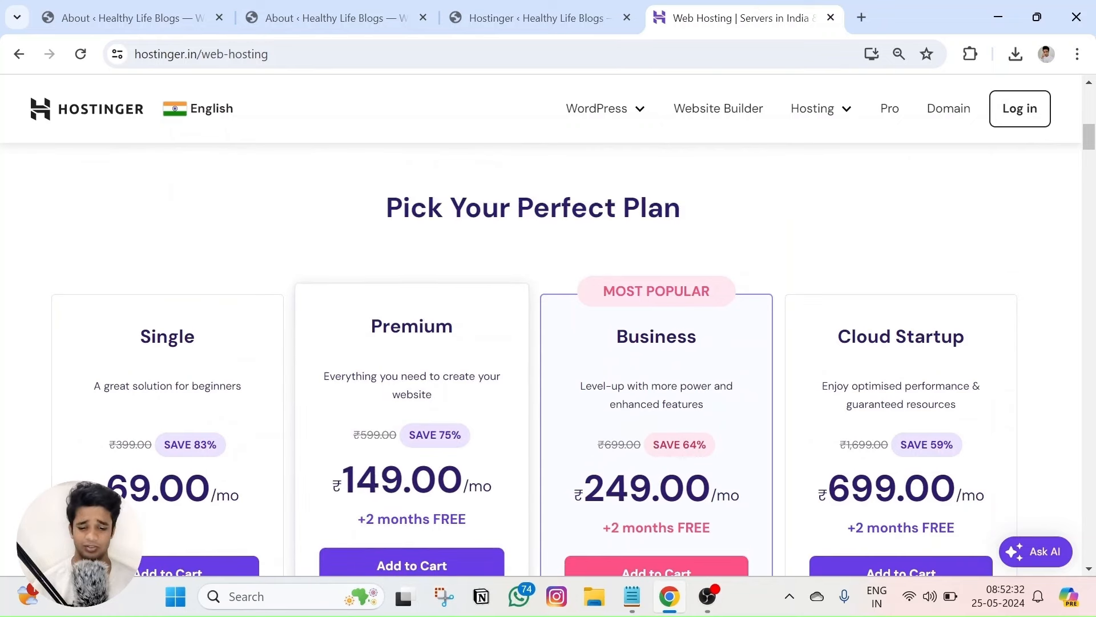
double_click(419, 327)
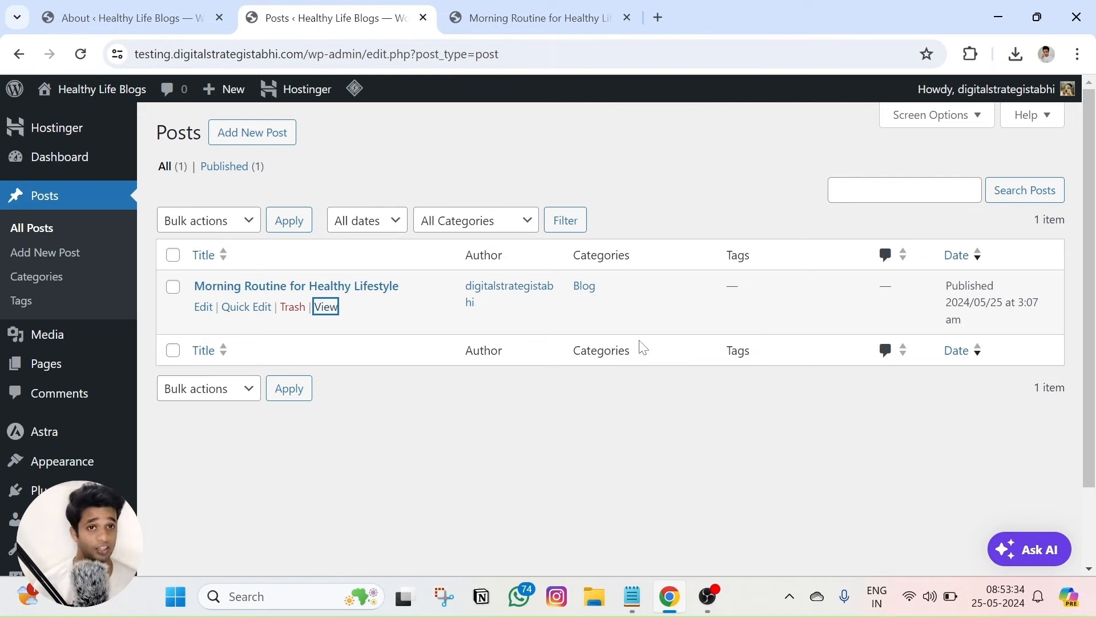
Check the "Morning Routine for Healthy Lifestyle" post in the posts list and on its published page
scroll(641, 343, down, 1)
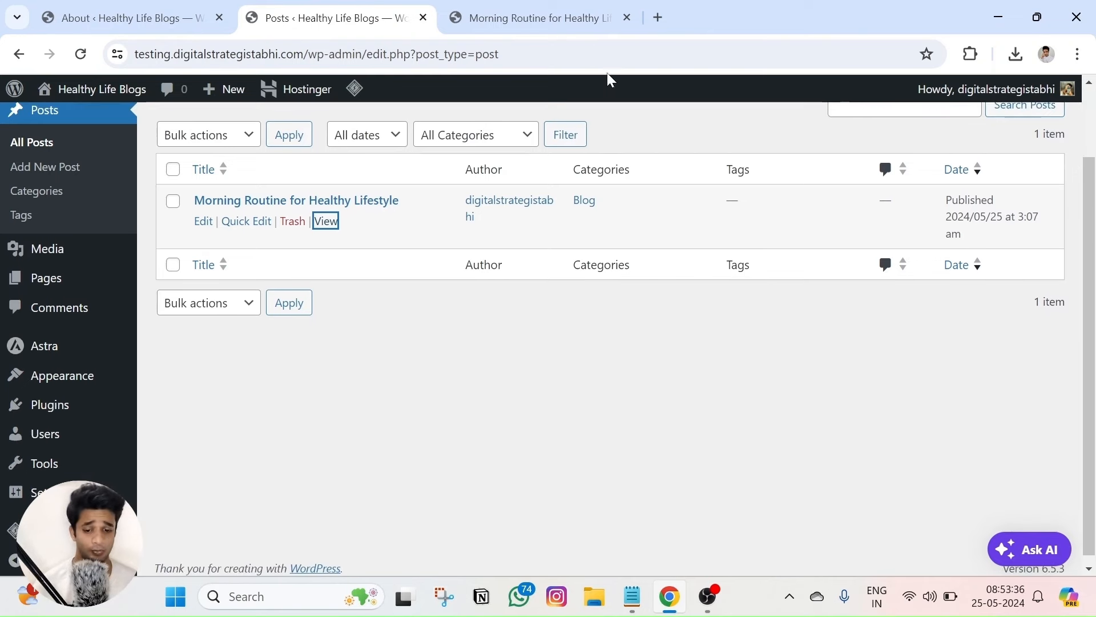
click(537, 17)
scroll(874, 306, down, 1)
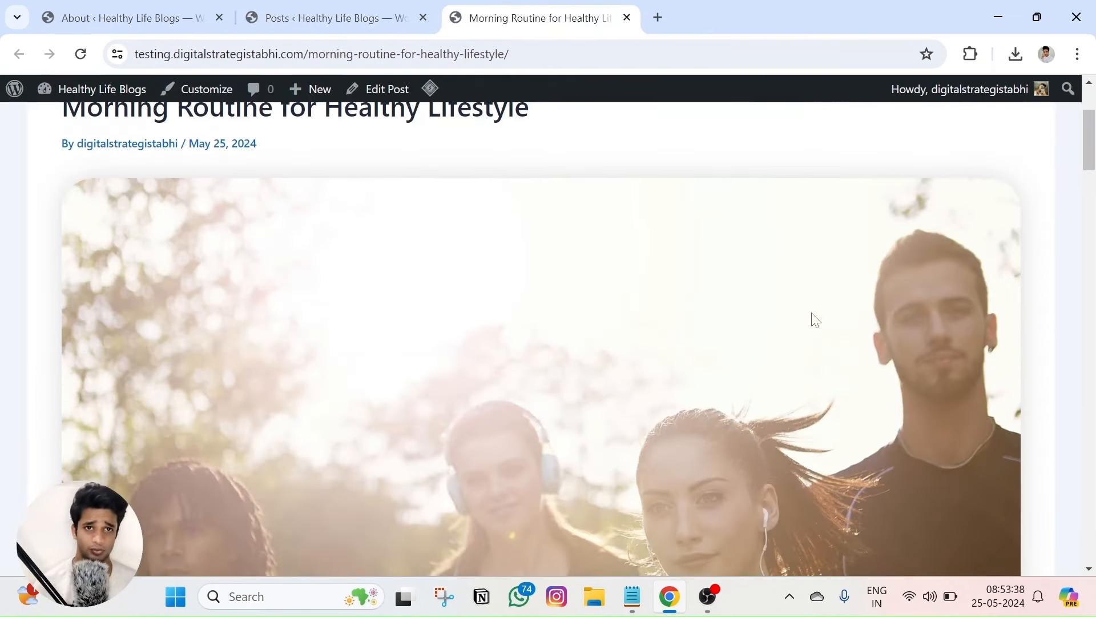
click(330, 13)
scroll(419, 209, up, 2)
click(537, 7)
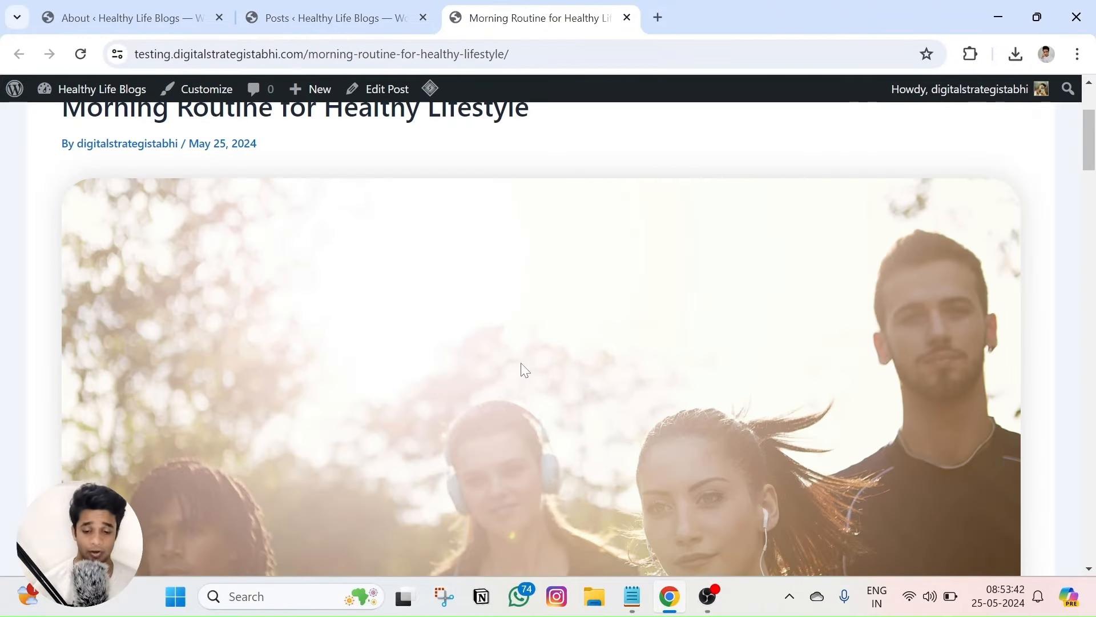
Open the "Morning Routine for Healthy Lifestyle" post in the editor and look through its post settings
click(379, 89)
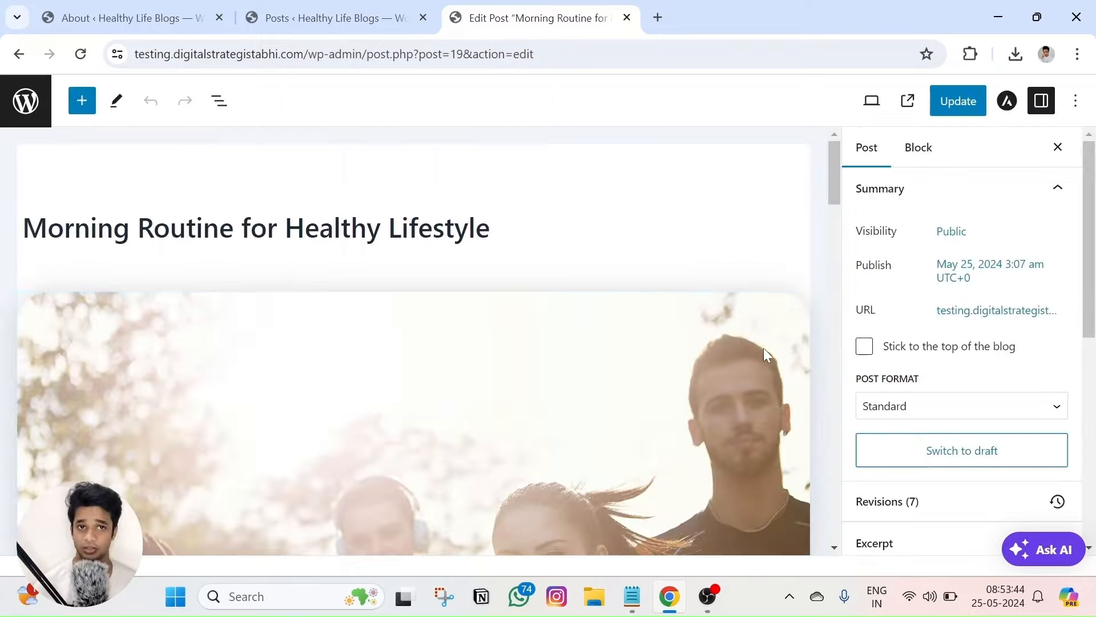
scroll(823, 365, down, 3)
scroll(896, 362, down, 5)
scroll(899, 360, up, 5)
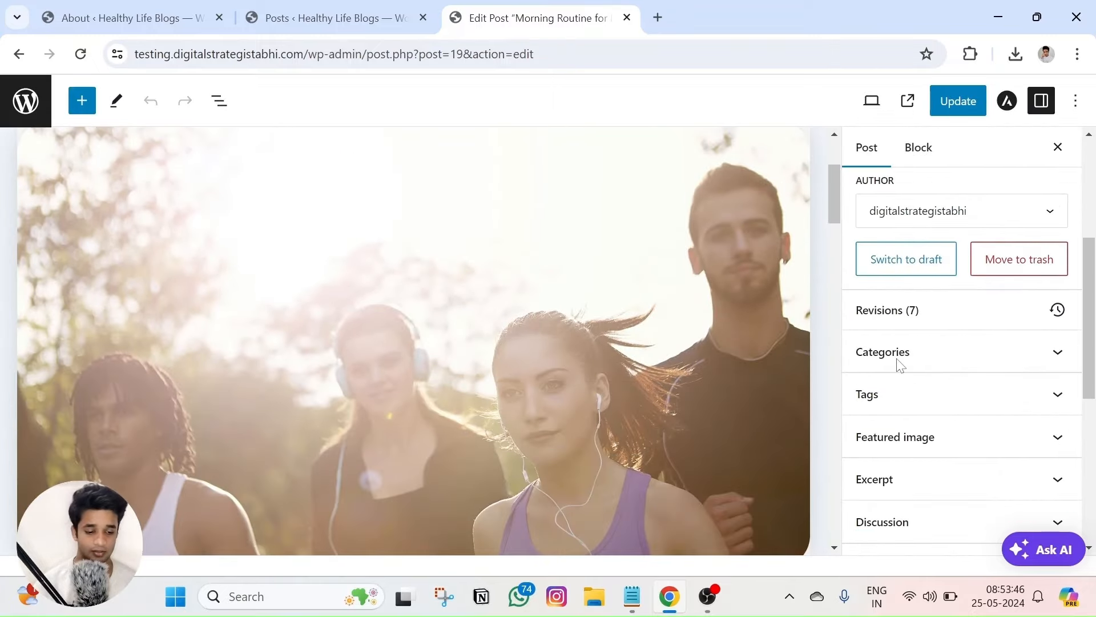
scroll(820, 244, up, 3)
View the published "Morning Routine for Healthy Lifestyle" post in a new tab and return to its editor
click(314, 18)
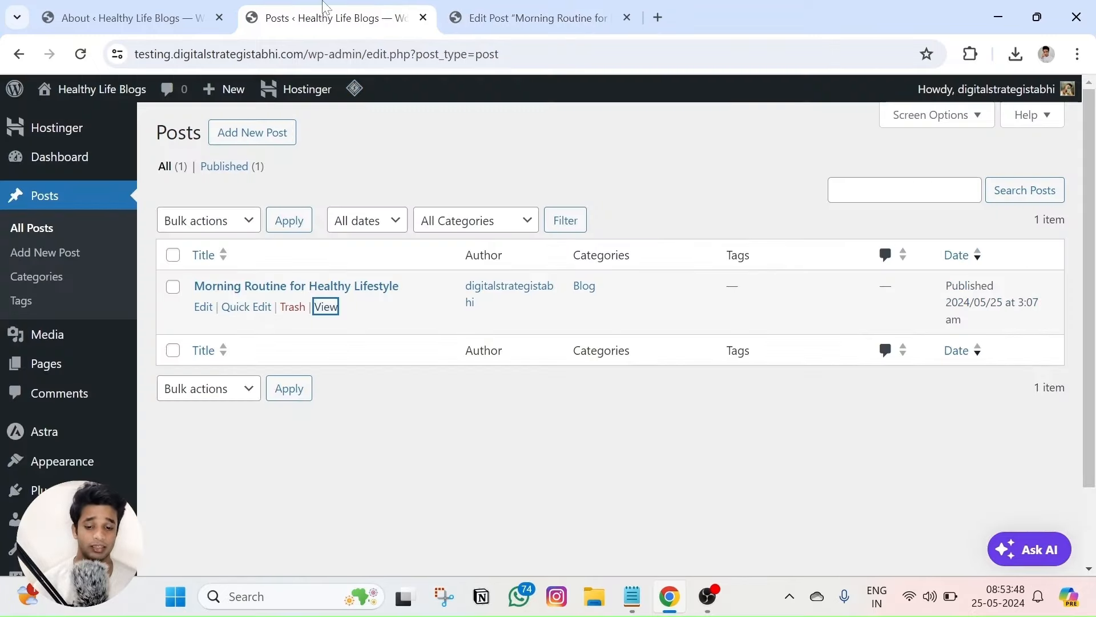
right_click(323, 312)
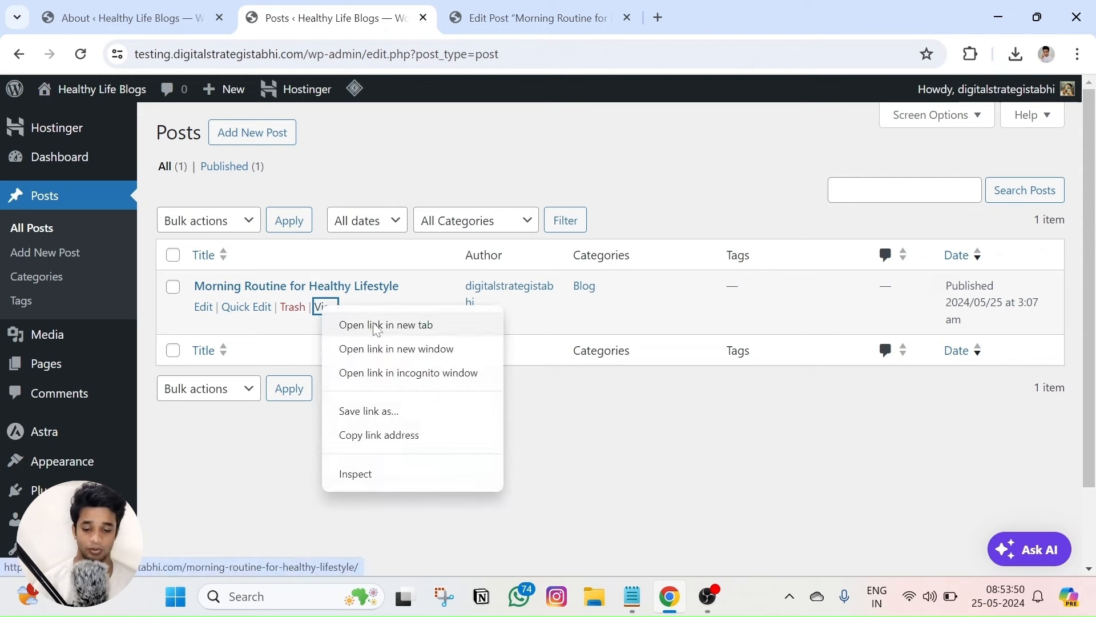
click(354, 323)
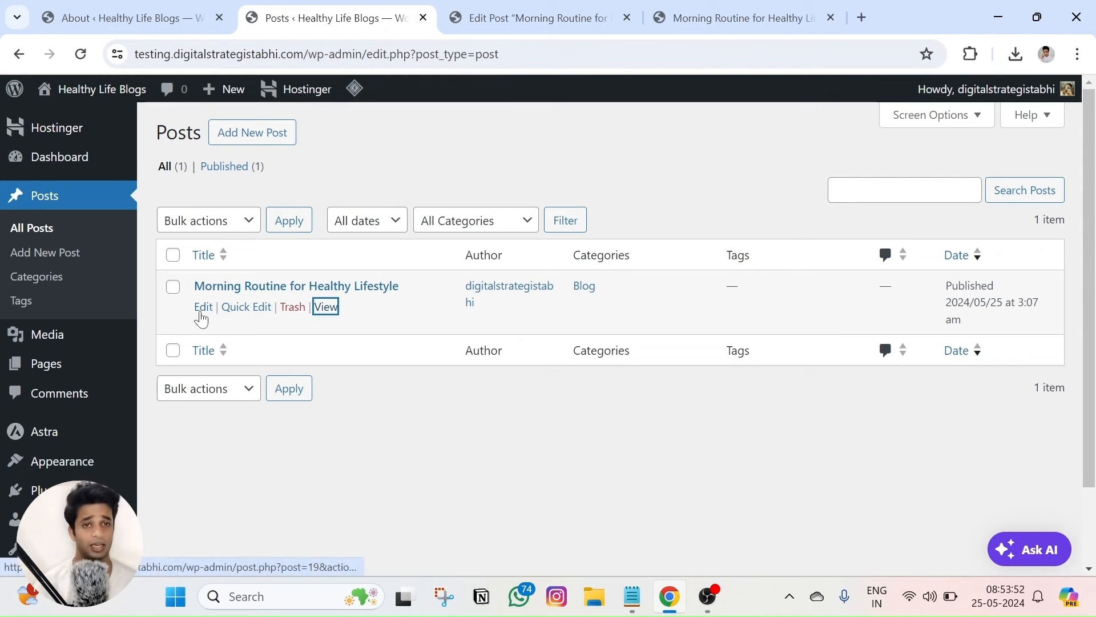
click(685, 18)
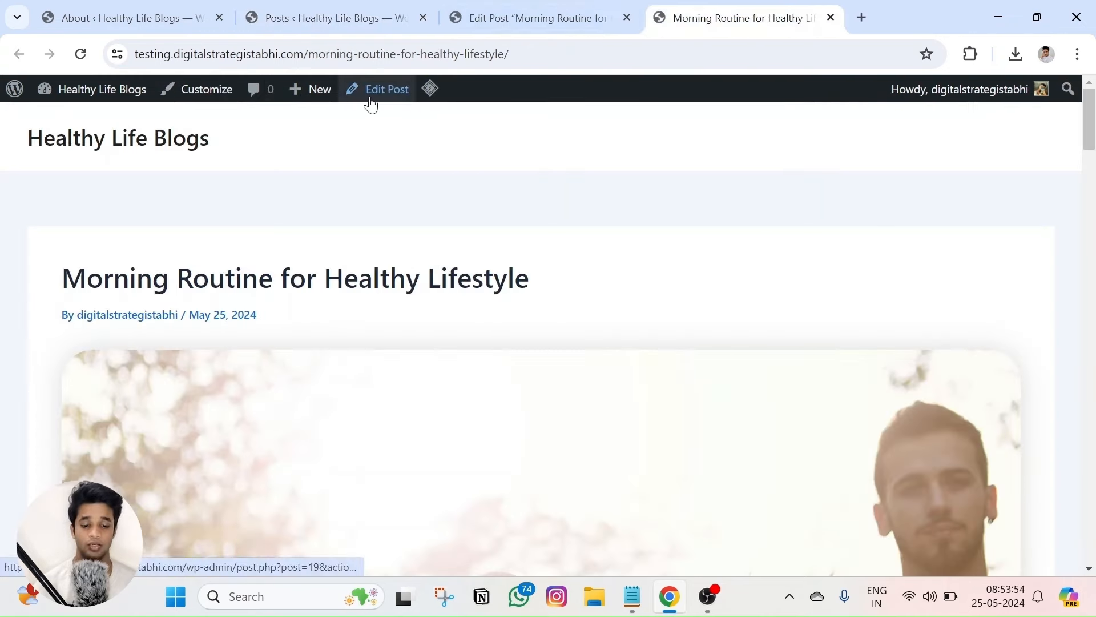
click(534, 18)
click(831, 18)
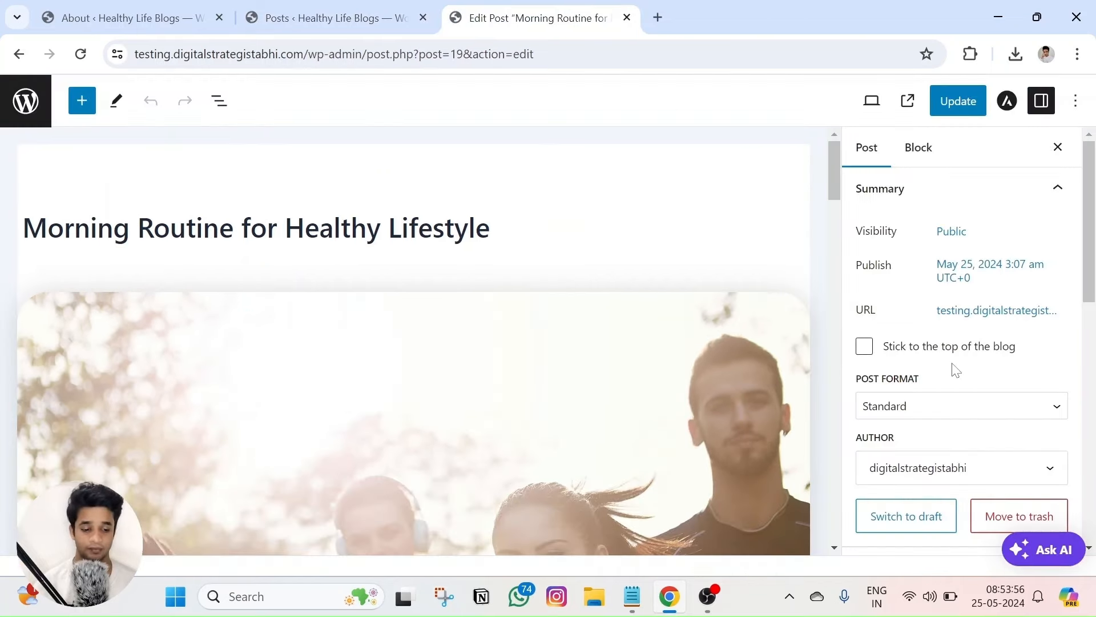
Set pexels-olly-3776816-scaled.jpg, the group of runners, as the post's featured image and update the post
scroll(929, 343, down, 5)
scroll(929, 342, up, 5)
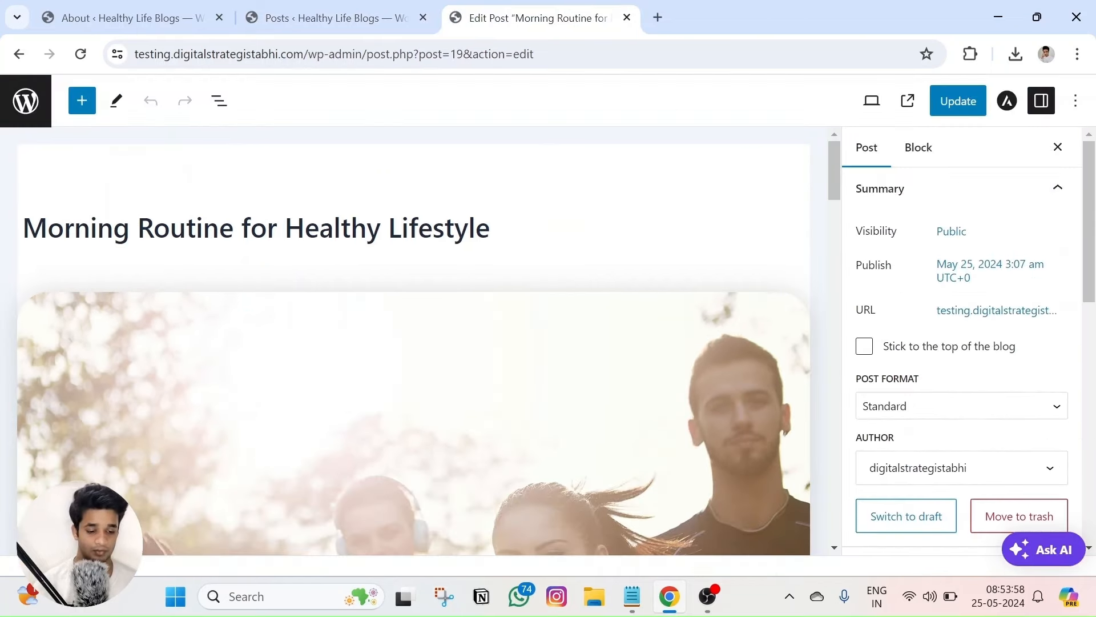
scroll(919, 286, down, 5)
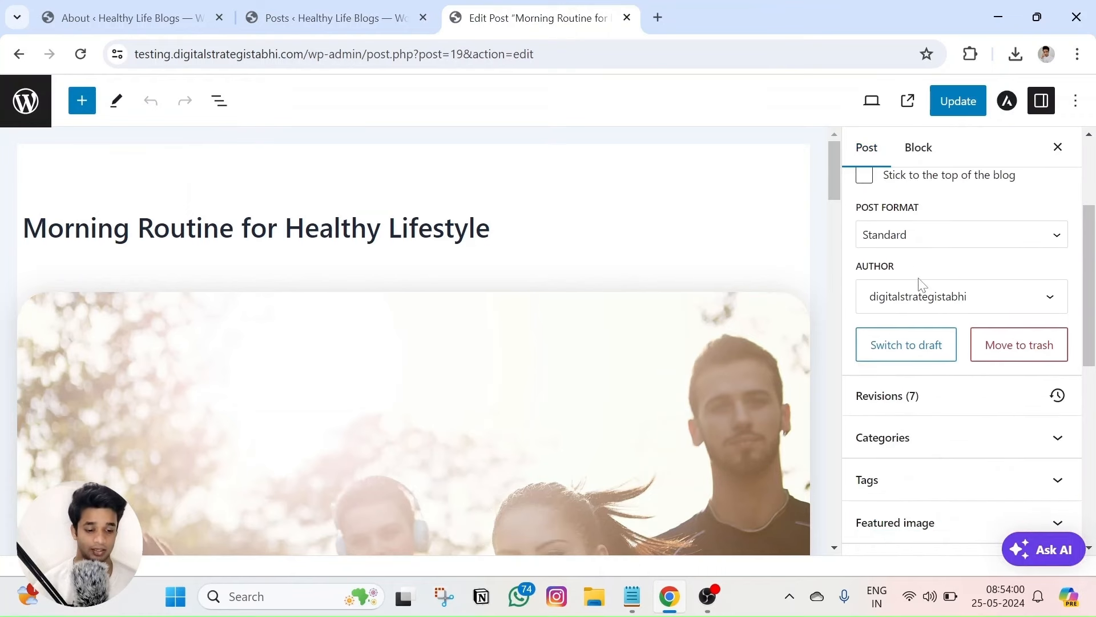
scroll(925, 337, down, 1)
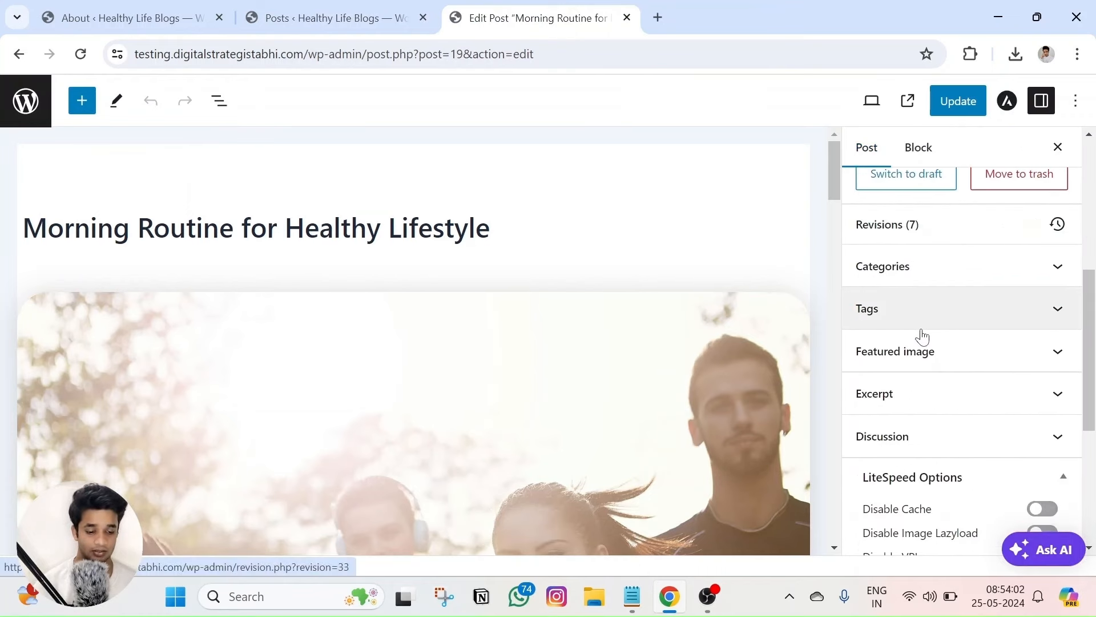
click(930, 360)
scroll(930, 356, down, 4)
scroll(934, 245, up, 3)
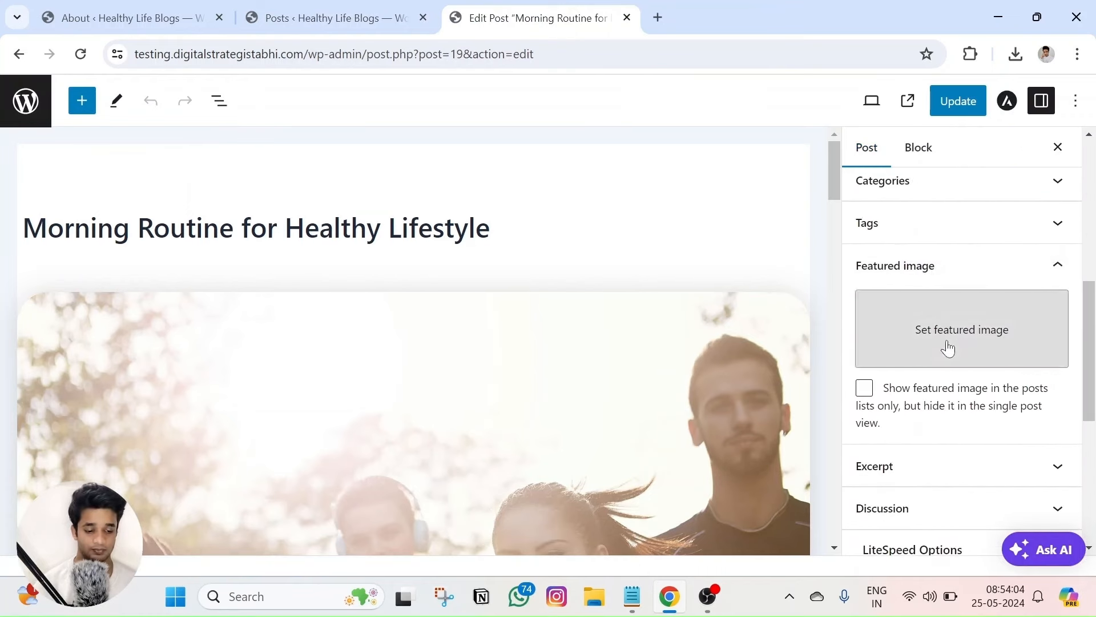
click(948, 347)
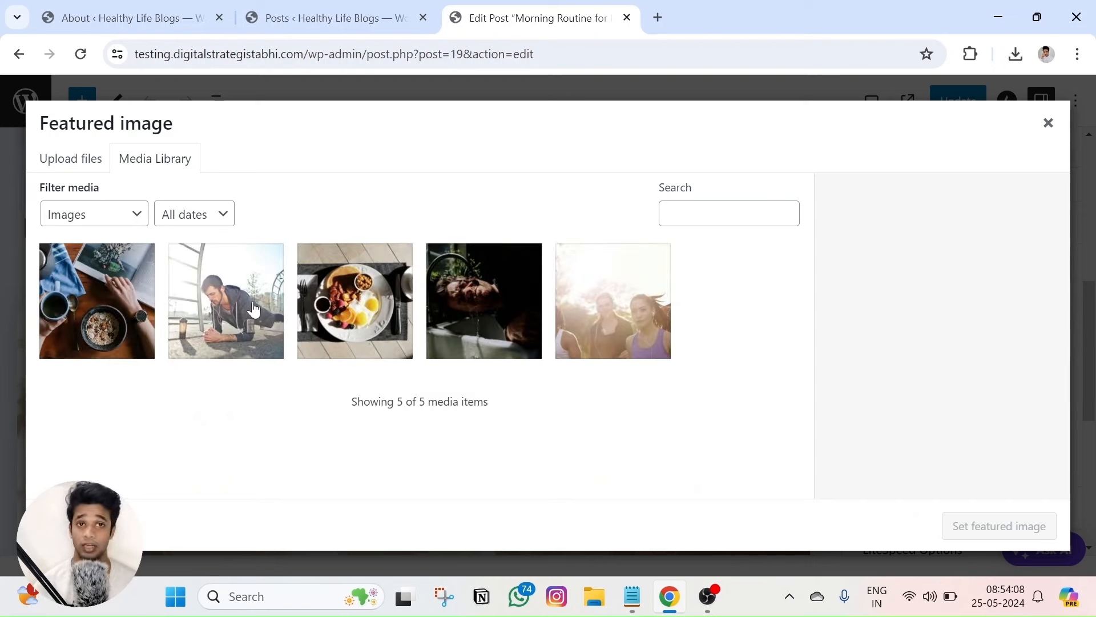
click(588, 308)
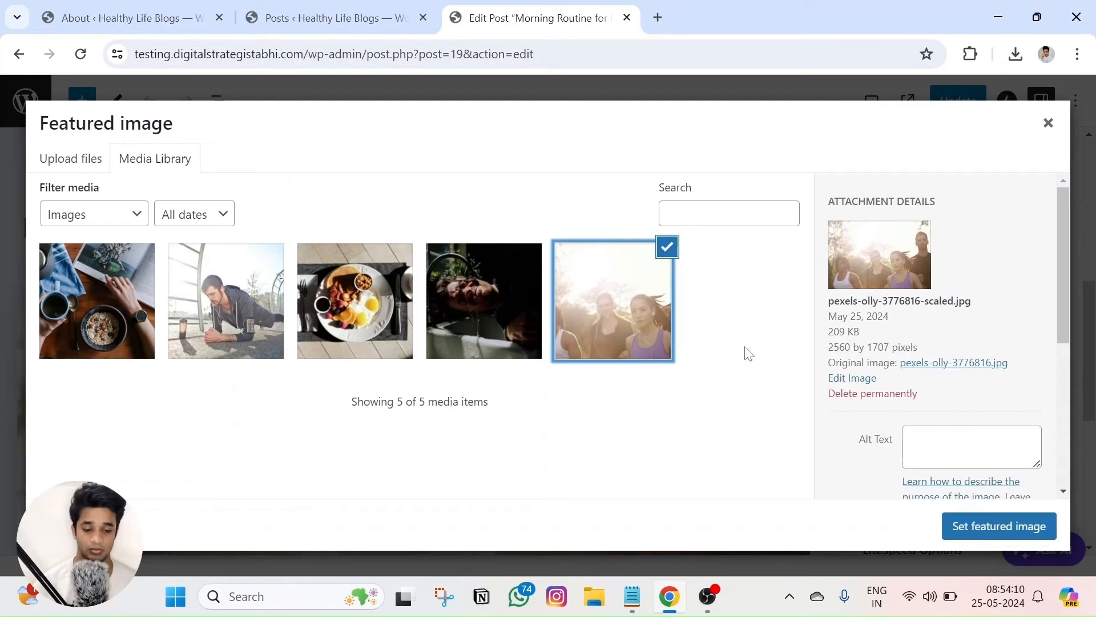
click(999, 526)
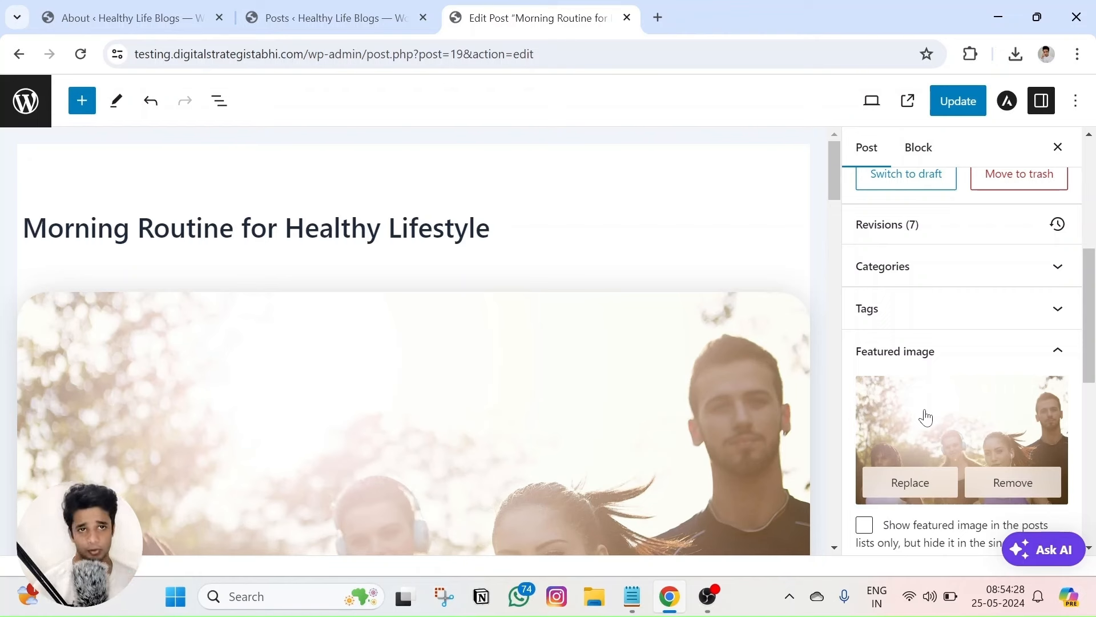
click(958, 97)
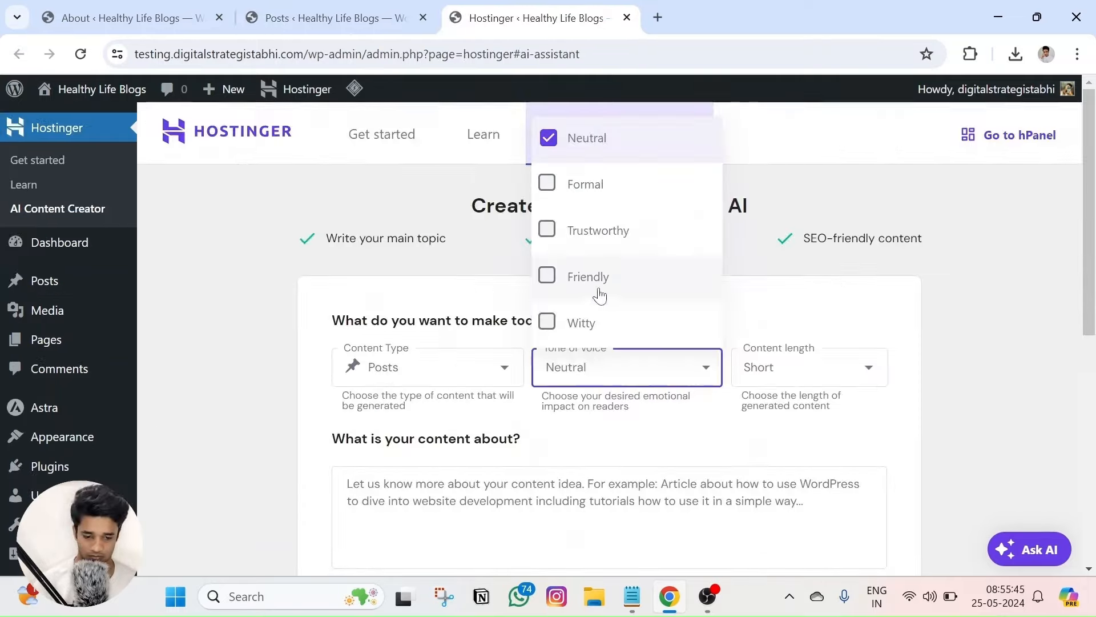
Generate a short AI post in Neutral and Friendly tones about "Night routine for a healthy workout and lifetsyle"
click(597, 291)
text(Night routine for a healthy workout and lifetsyle)
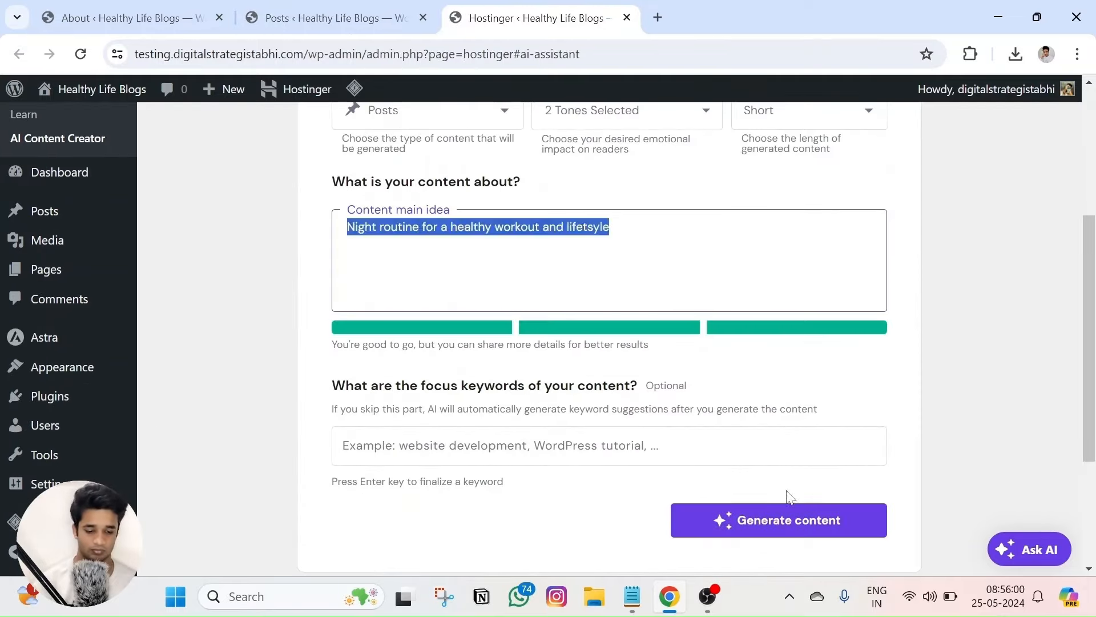
click(788, 517)
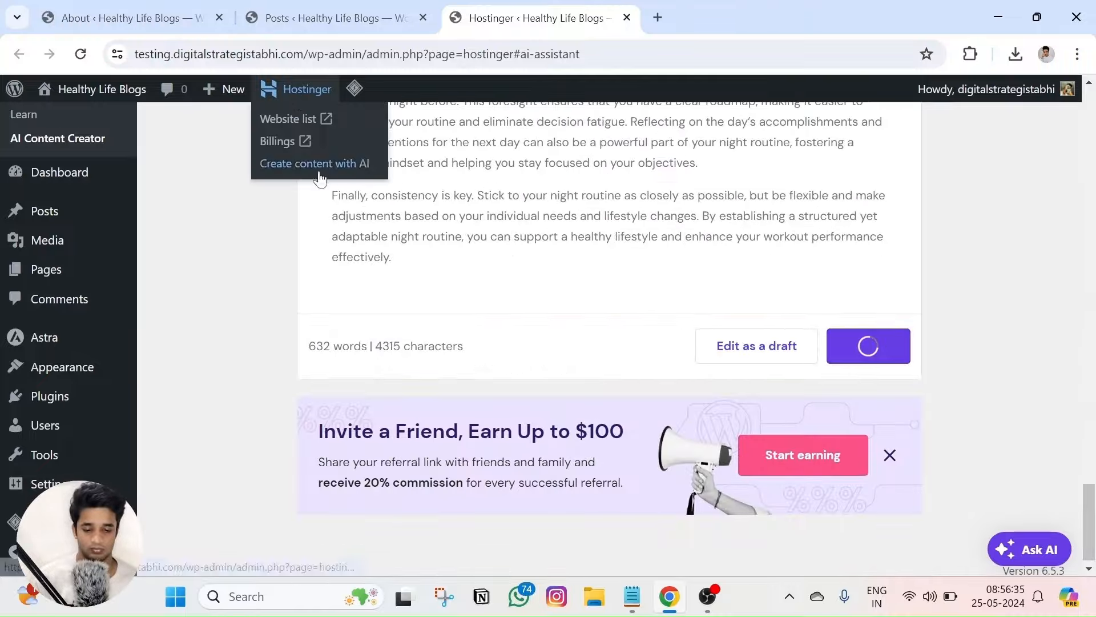
Open the AI Content Creator in a new tab and generate a short neutral post about "Best foods to eat"
right_click(314, 164)
click(384, 178)
click(740, 18)
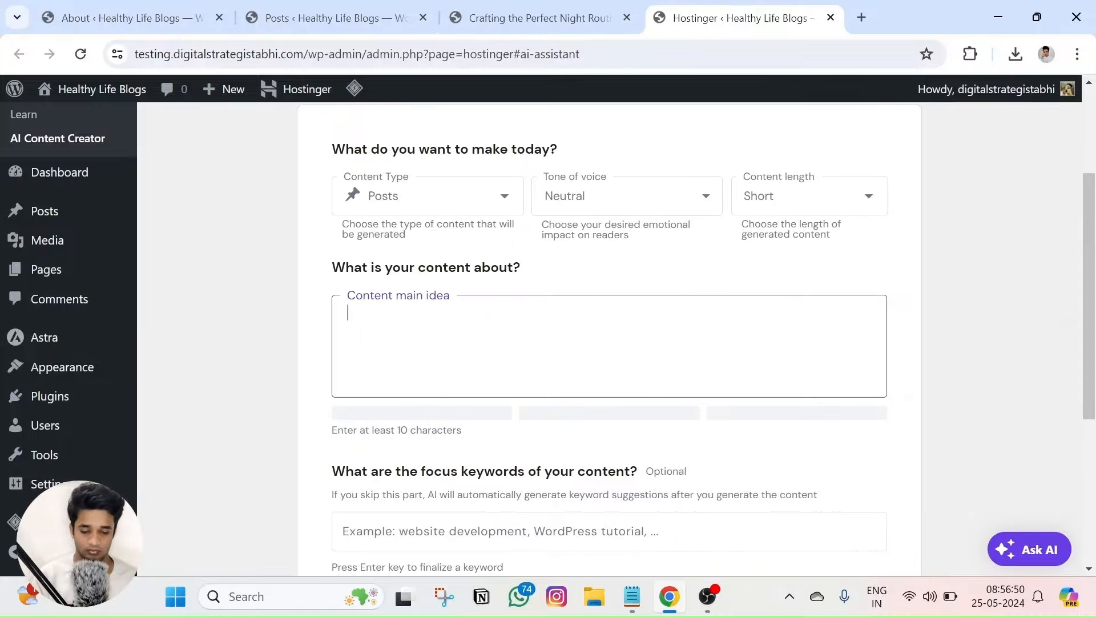
text(Best foods to eat)
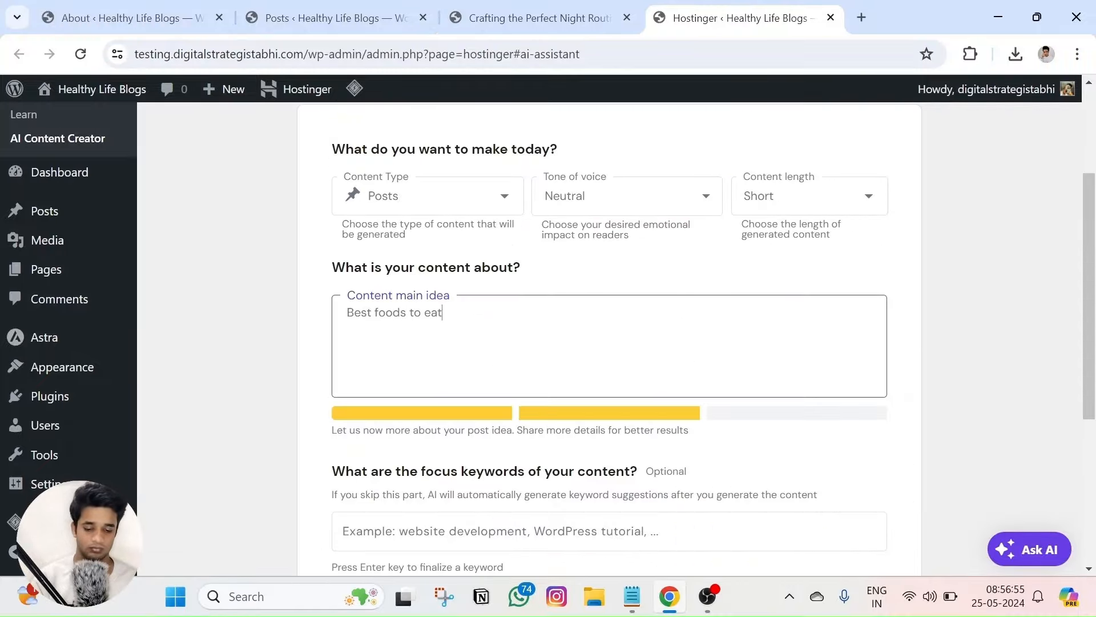
scroll(609, 342, down, 5)
click(753, 316)
Generate another short neutral AI post in a new tab about "home exercise in morning for a fit and health"
right_click(313, 164)
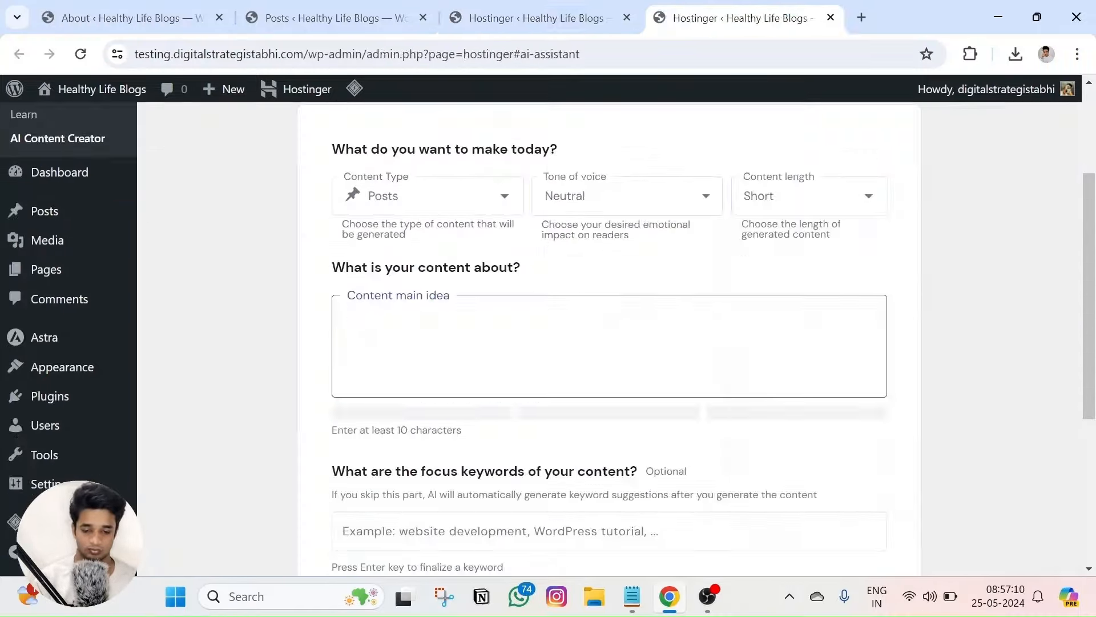
scroll(669, 372, down, 5)
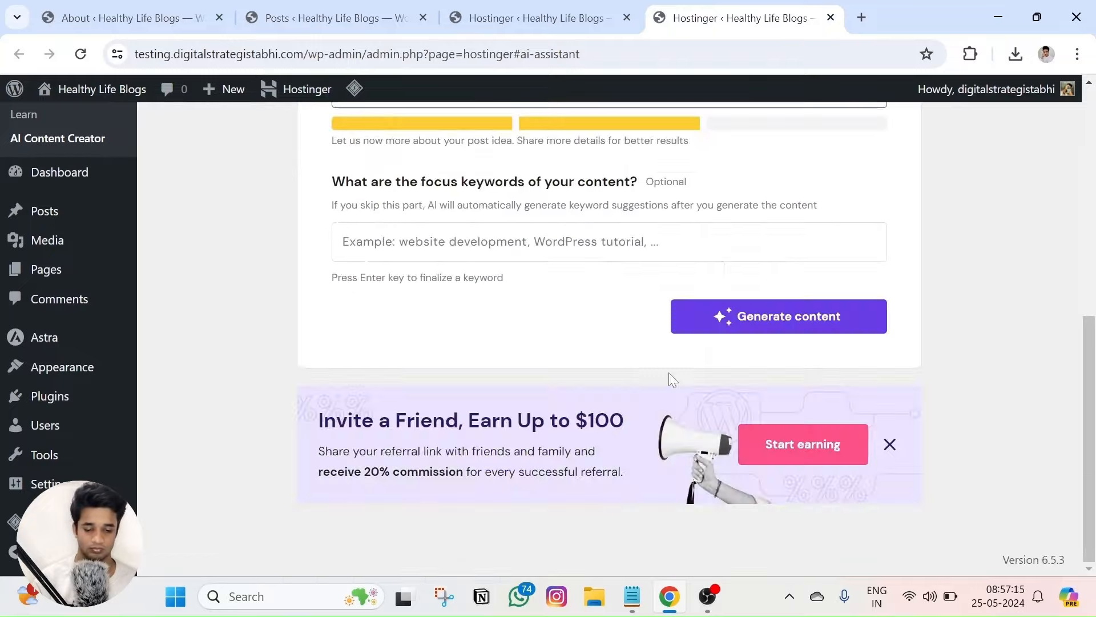
scroll(669, 372, up, 4)
text(home exercise in morning for a fit and health)
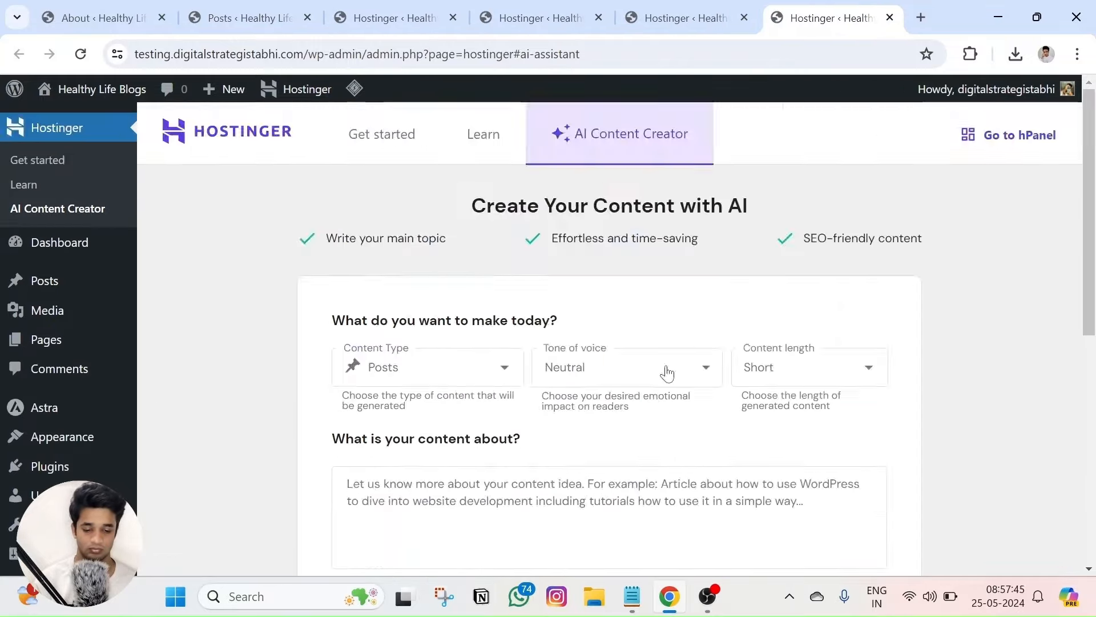
scroll(693, 362, down, 5)
click(778, 315)
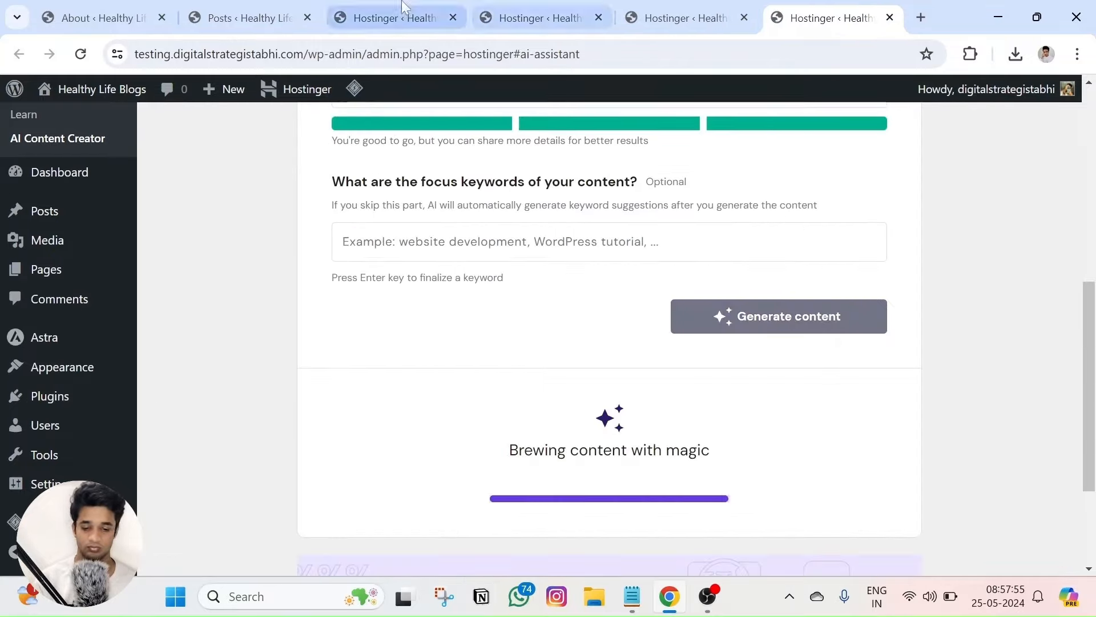
Review the published posts with their categories and tags in the posts list
click(540, 18)
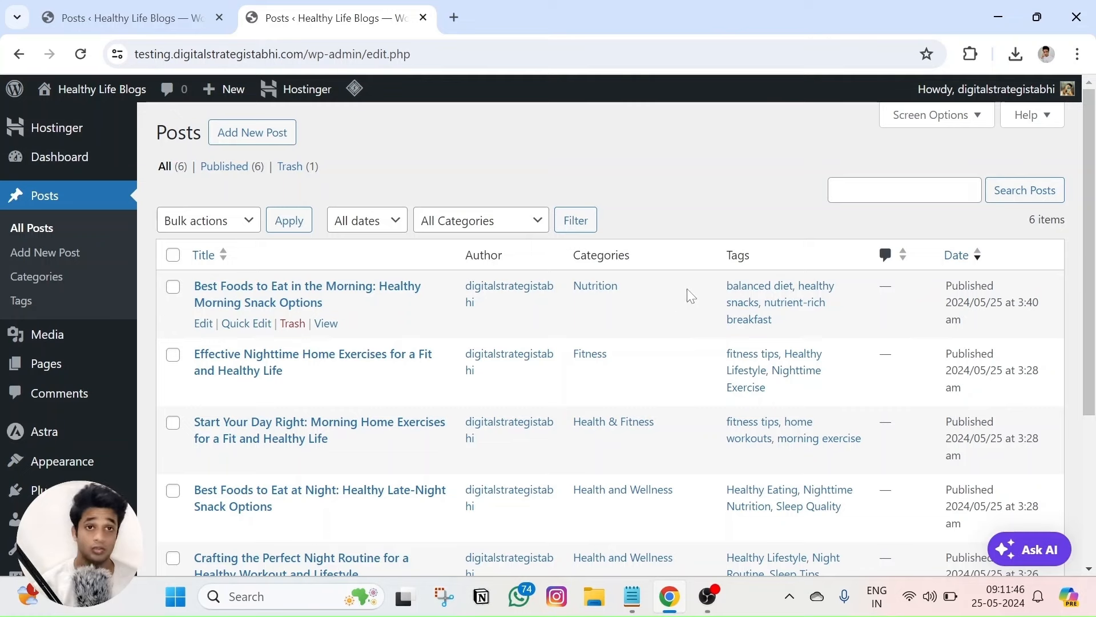
scroll(637, 317, down, 3)
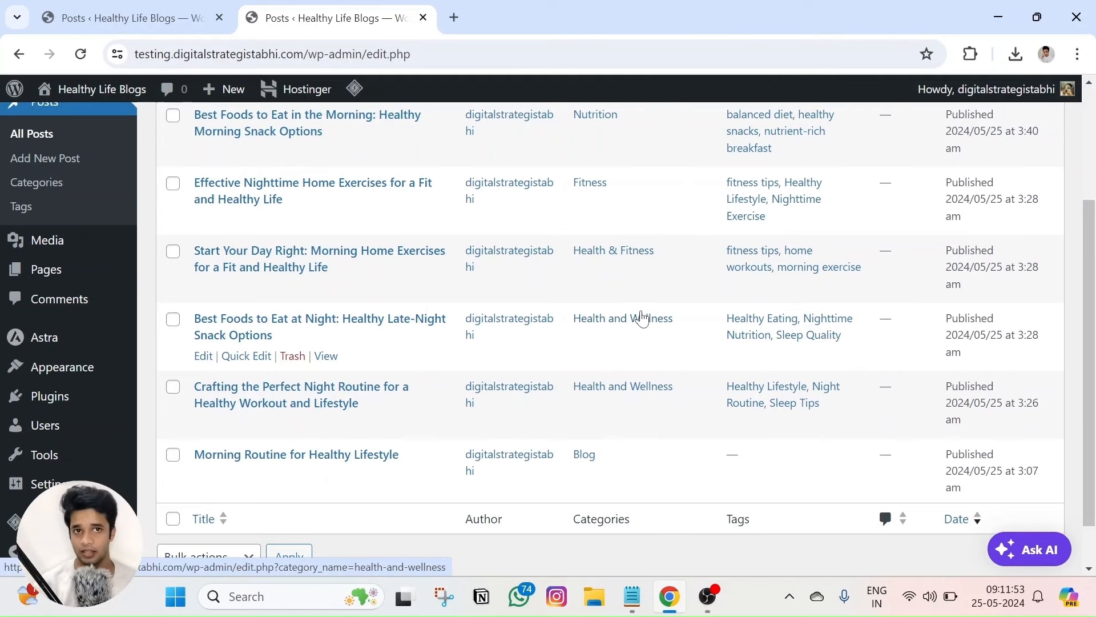
scroll(480, 314, up, 3)
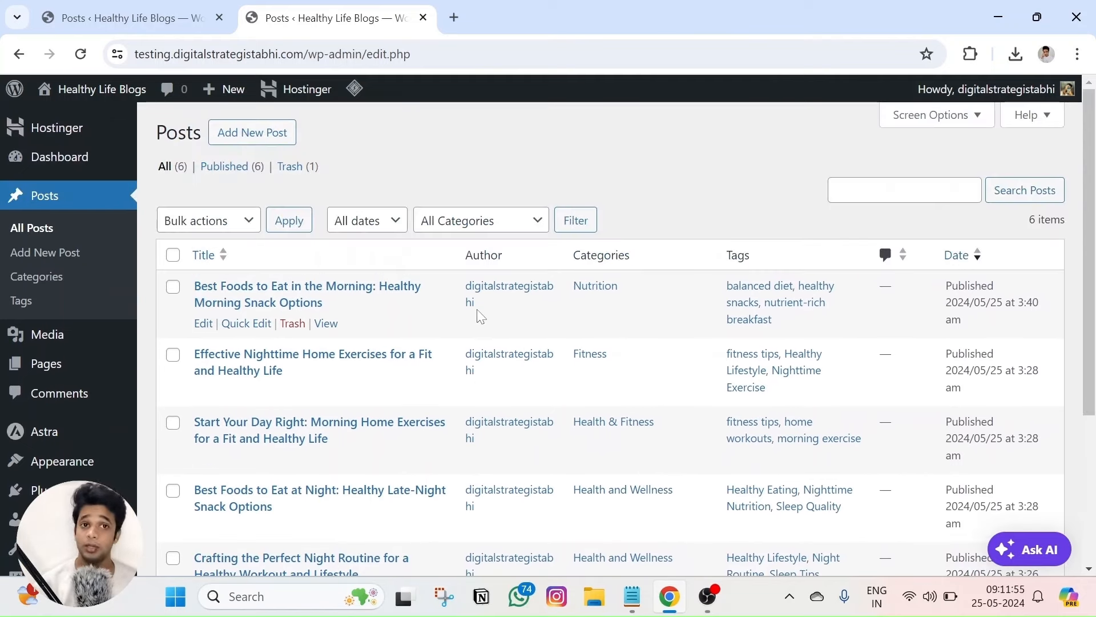
Delete all post categories except the default Blog category in one bulk action
click(54, 286)
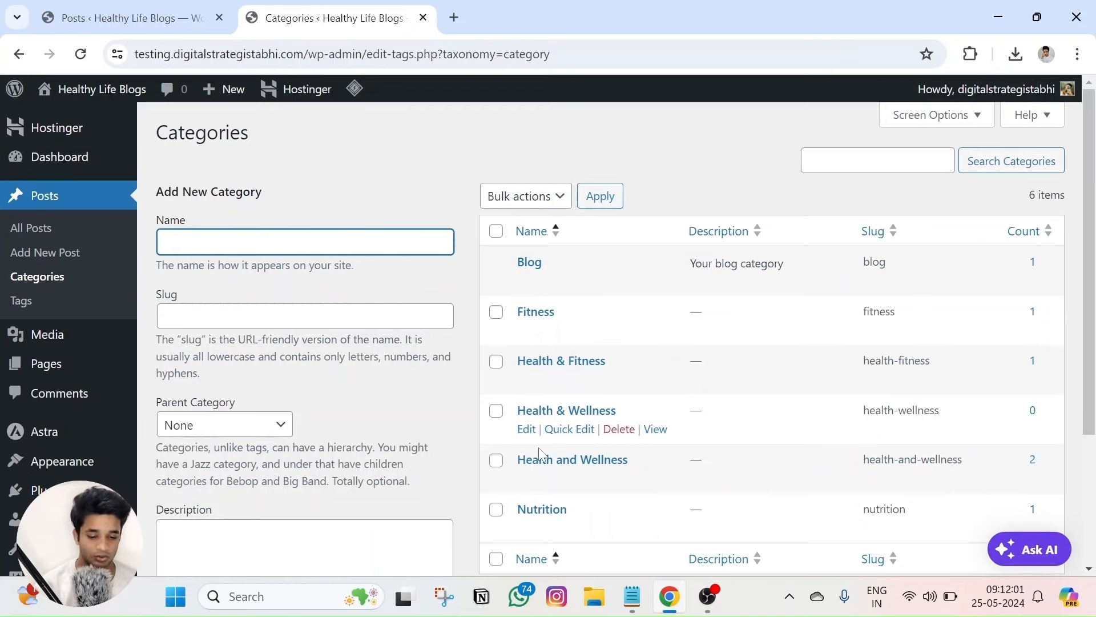
click(496, 231)
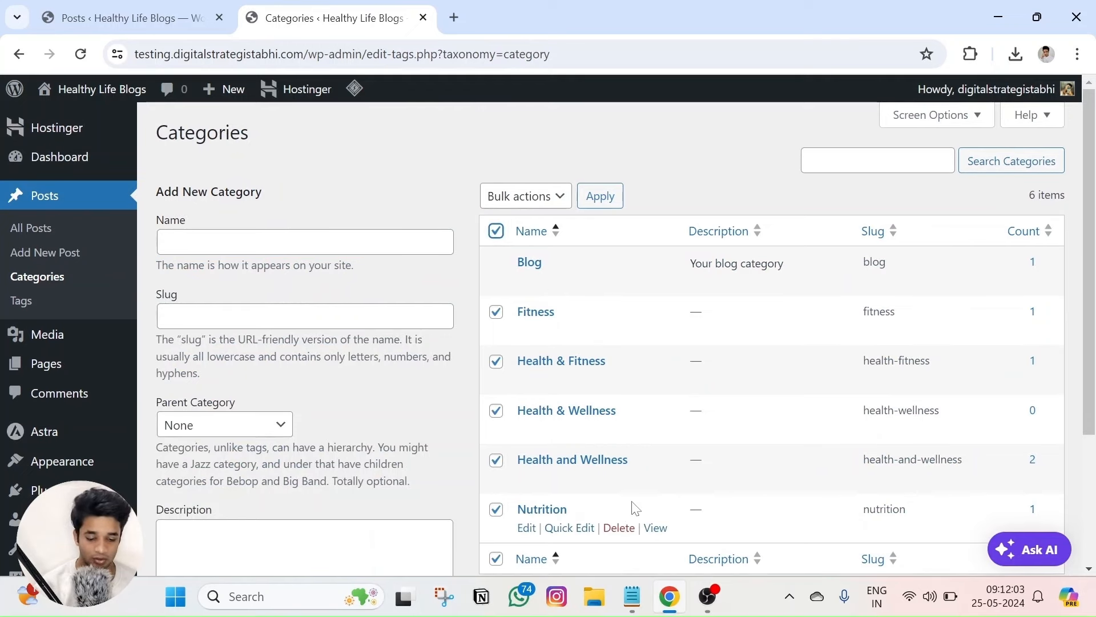
scroll(636, 508, down, 1)
click(545, 117)
click(542, 152)
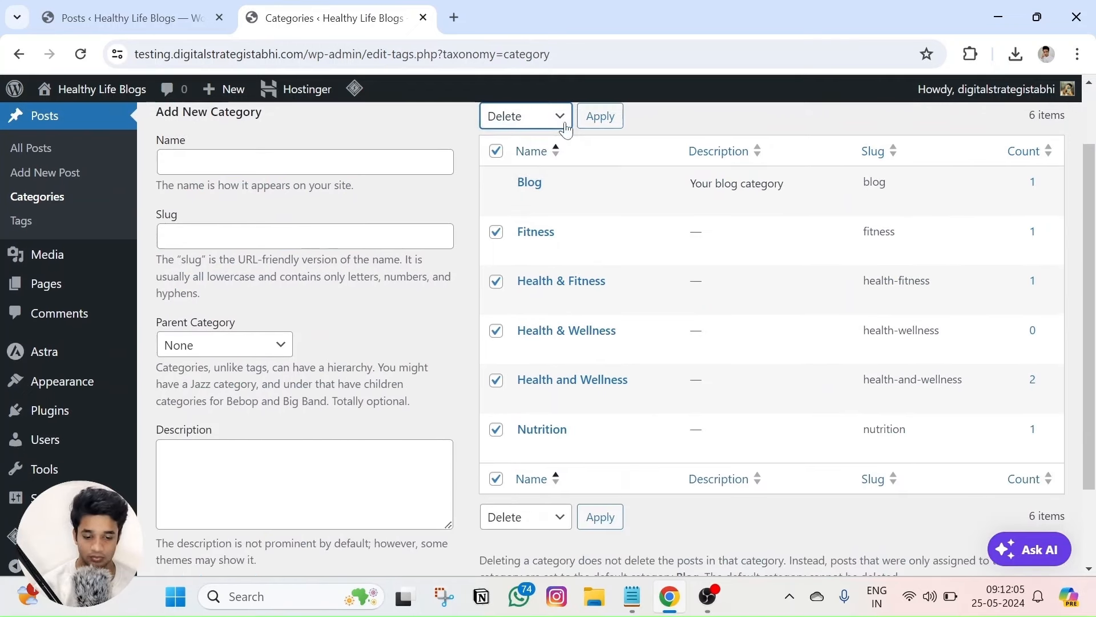
click(594, 117)
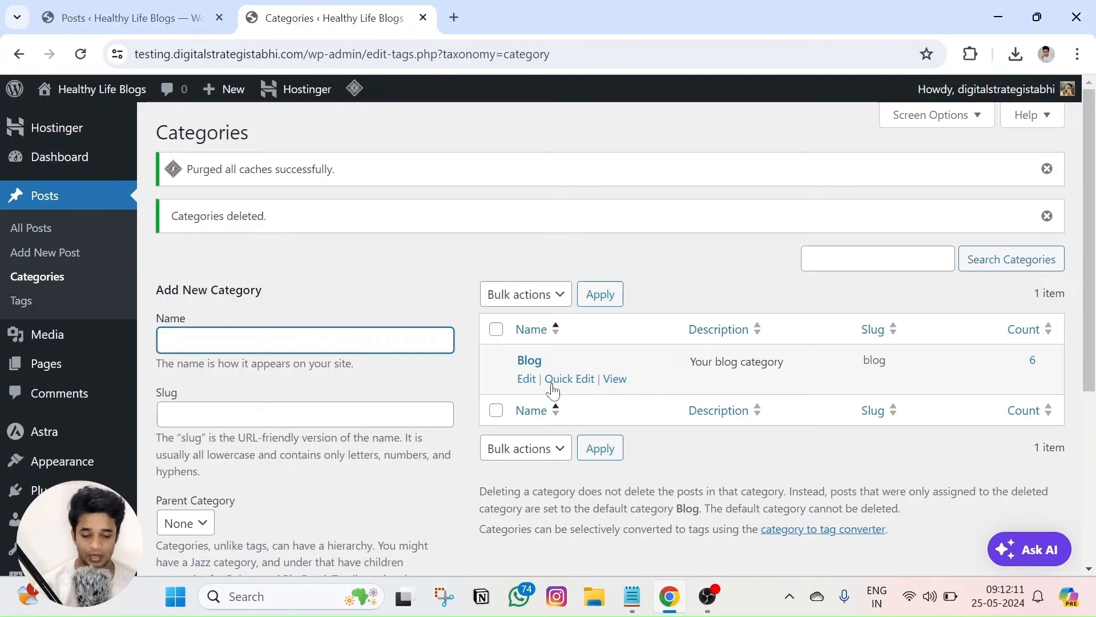
Edit the Blog category and change its name to "Night Healthy Lifestyle"
click(526, 380)
double_click(362, 179)
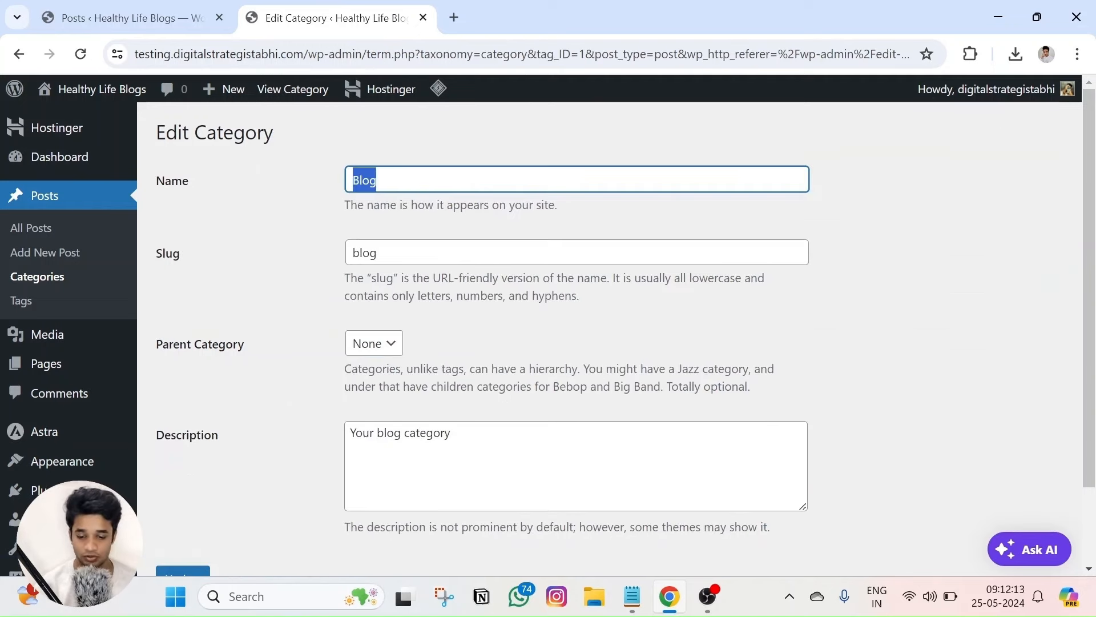
text(Night Healthy Lifestyle)
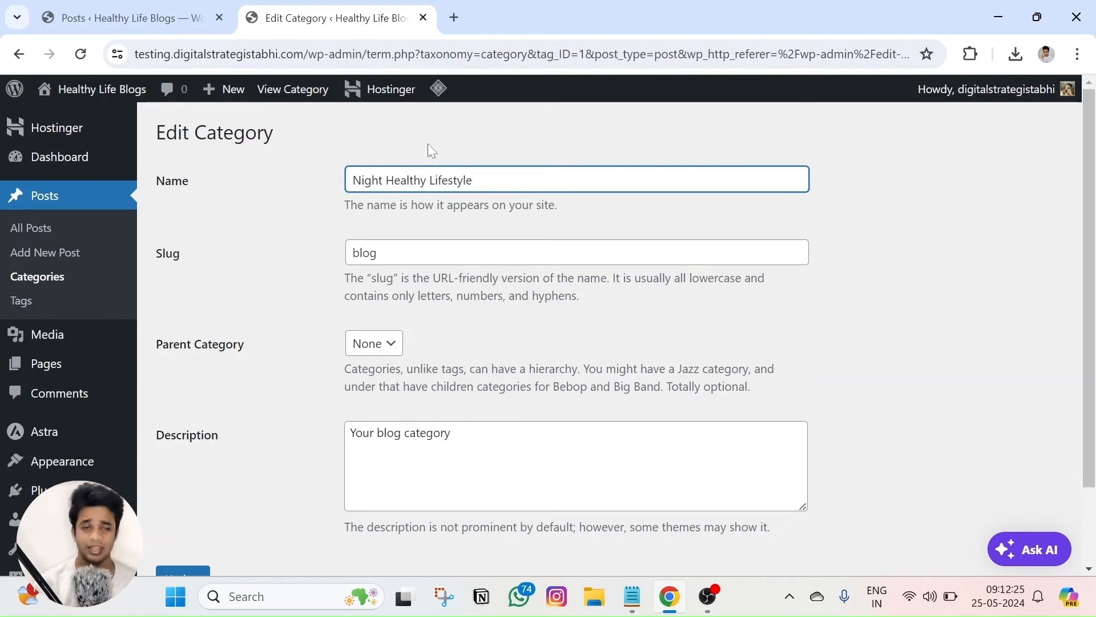
Copy the name "Night Healthy Lifestyle" into the category's slug and description, update it, and return to the category list
key(ctrl+shift+Left)
key(ctrl+shift+Left)
key(ctrl+shift+Left)
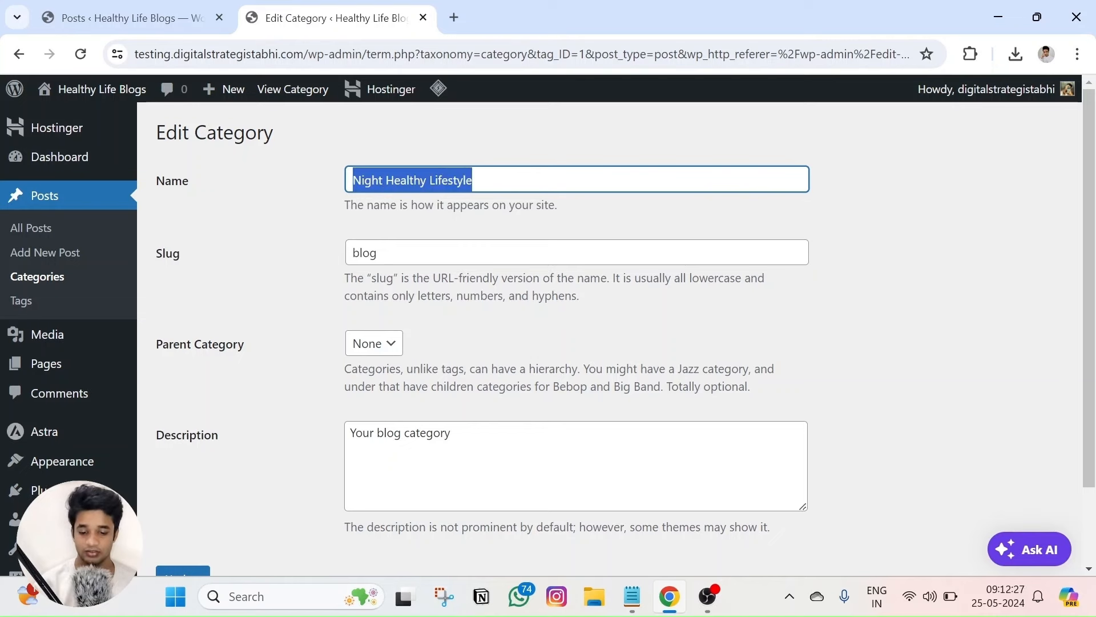
key(ctrl+c)
key(Tab)
key(ctrl+v)
scroll(576, 337, down, 1)
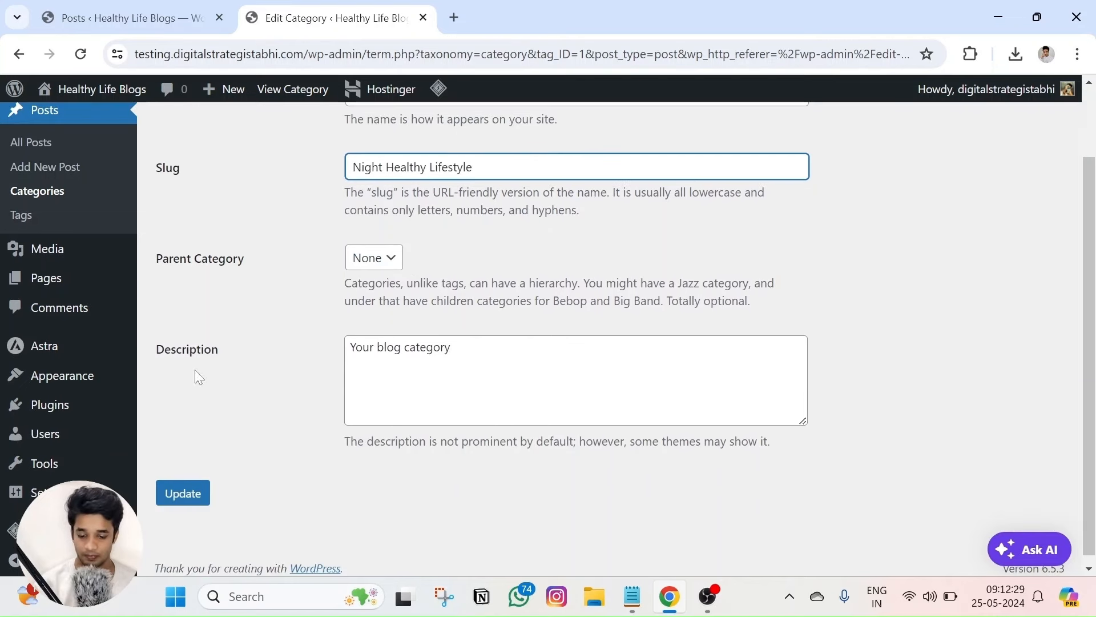
double_click(385, 348)
key(ctrl+a)
key(ctrl+v)
click(208, 499)
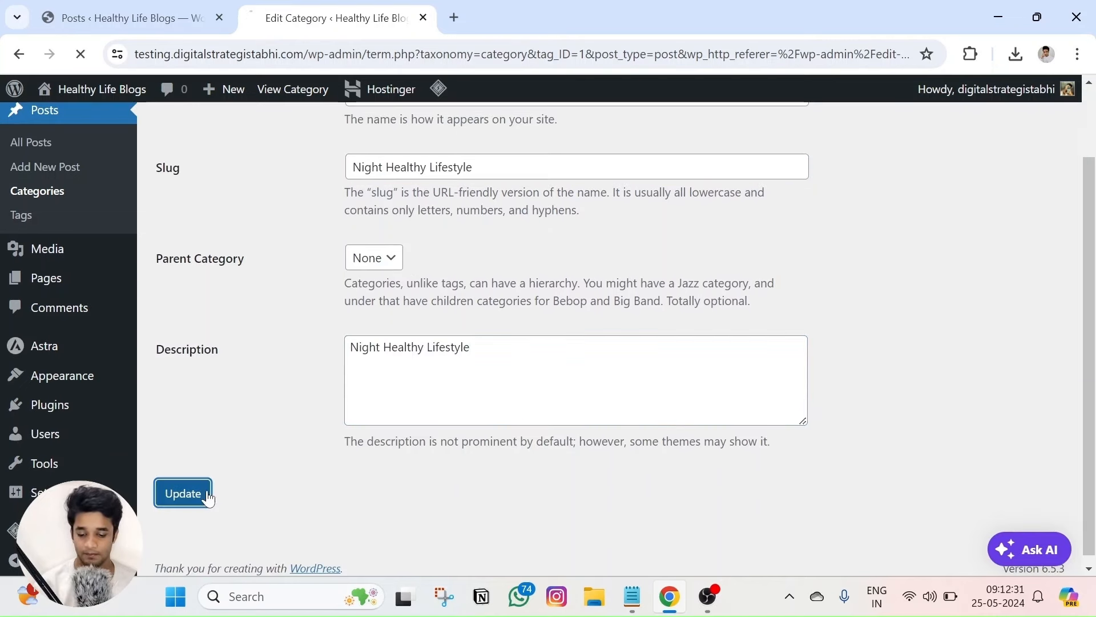
scroll(367, 256, down, 1)
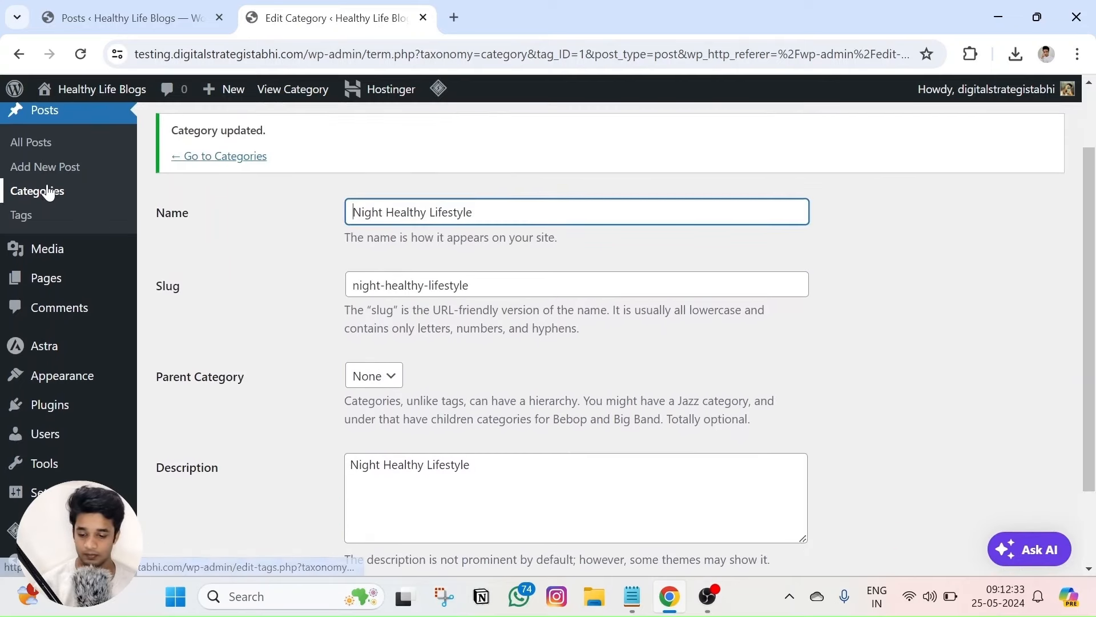
click(45, 191)
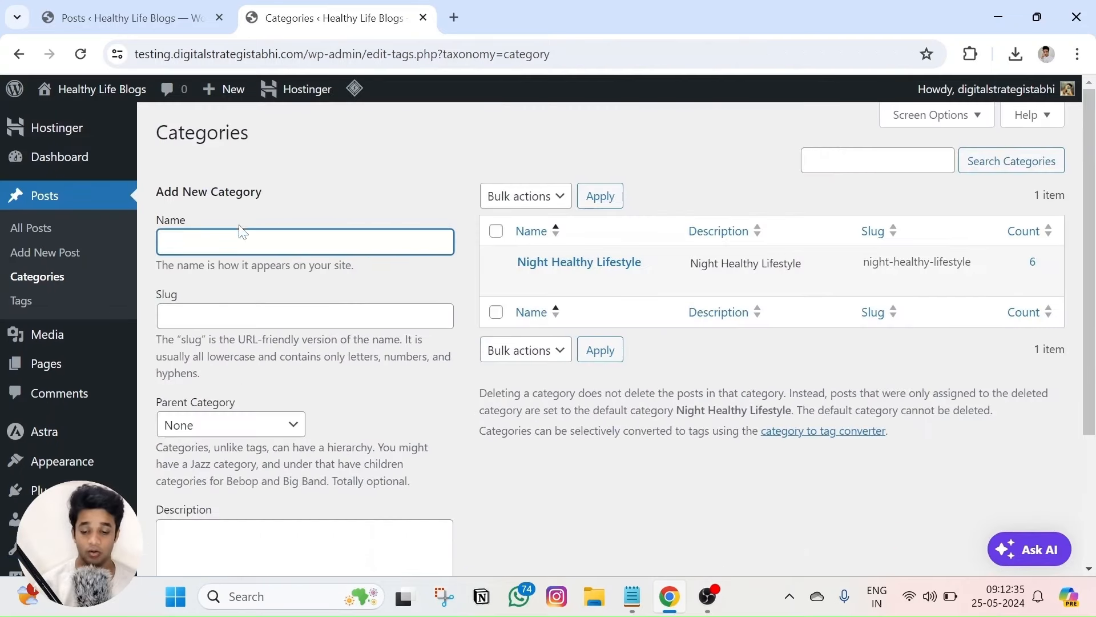
Enter "Morning Healthy Lifestyle" as the name of a new post category
key(ctrl+v)
double_click(181, 242)
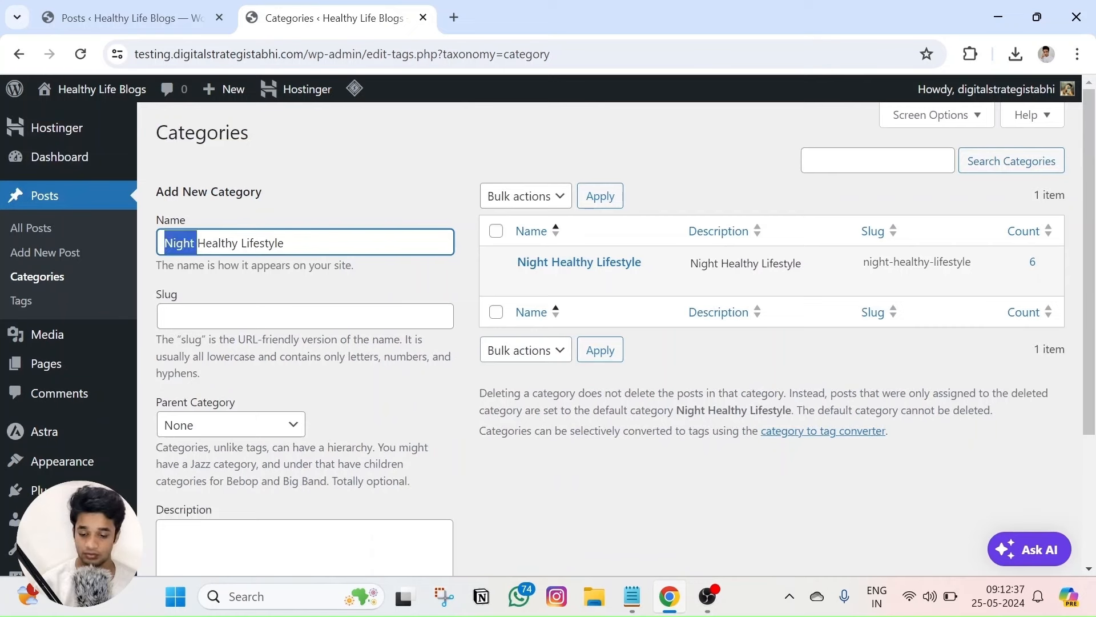
key(BackSpace)
text(Mor)
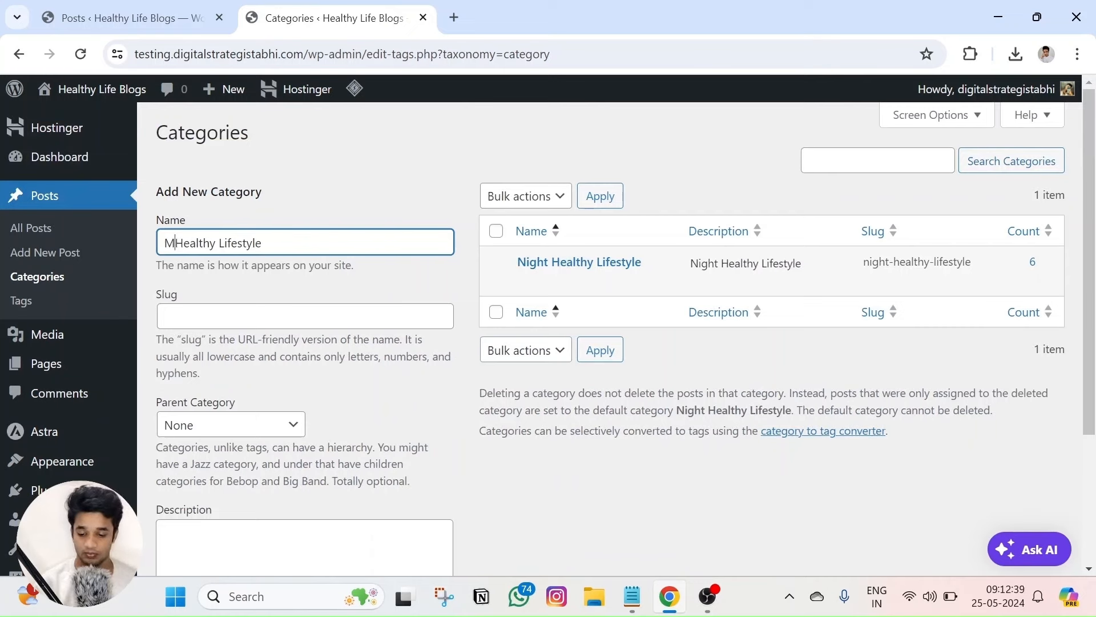
text(ning)
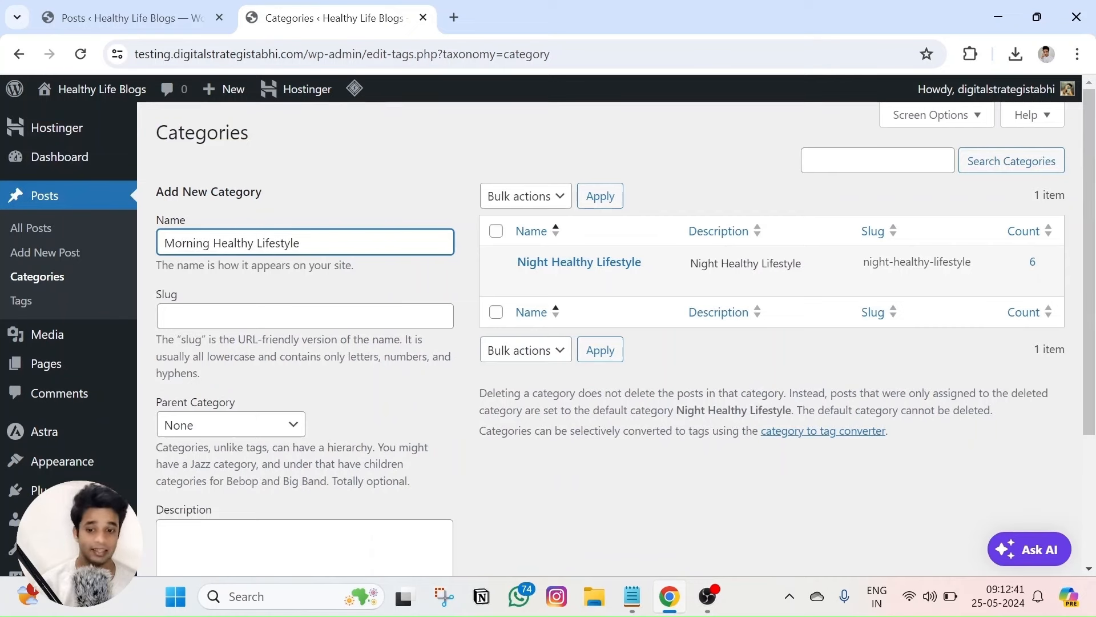
Copy "Morning Healthy Lifestyle" into the new category's slug and description, and add the category
key(ctrl+a)
key(ctrl+c)
click(274, 316)
key(ctrl+v)
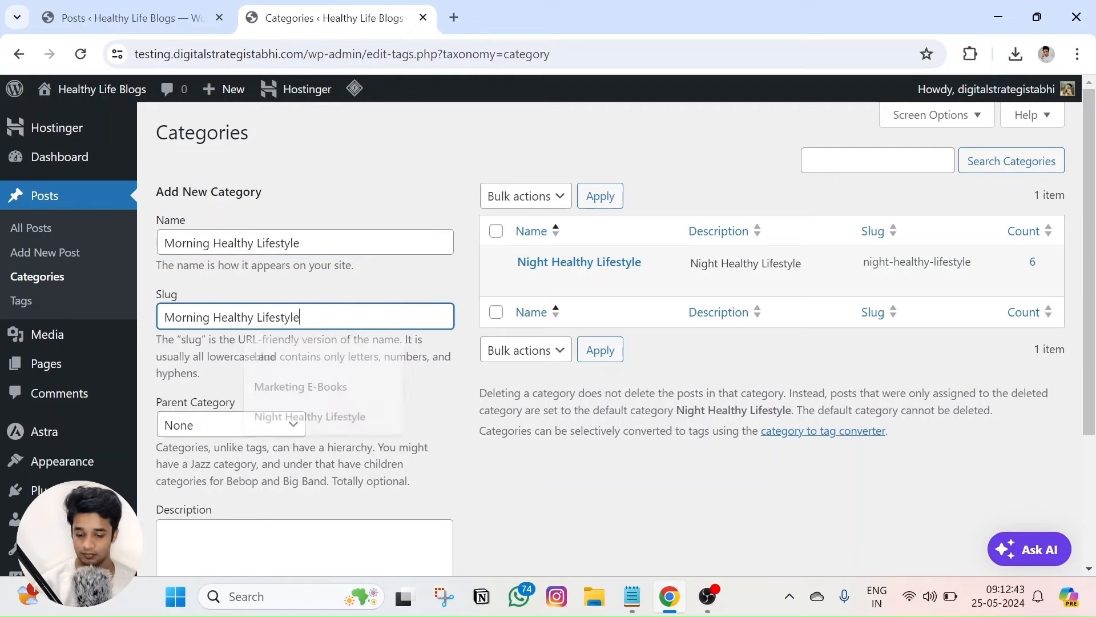
scroll(267, 320, down, 3)
click(268, 394)
key(ctrl+v)
click(239, 502)
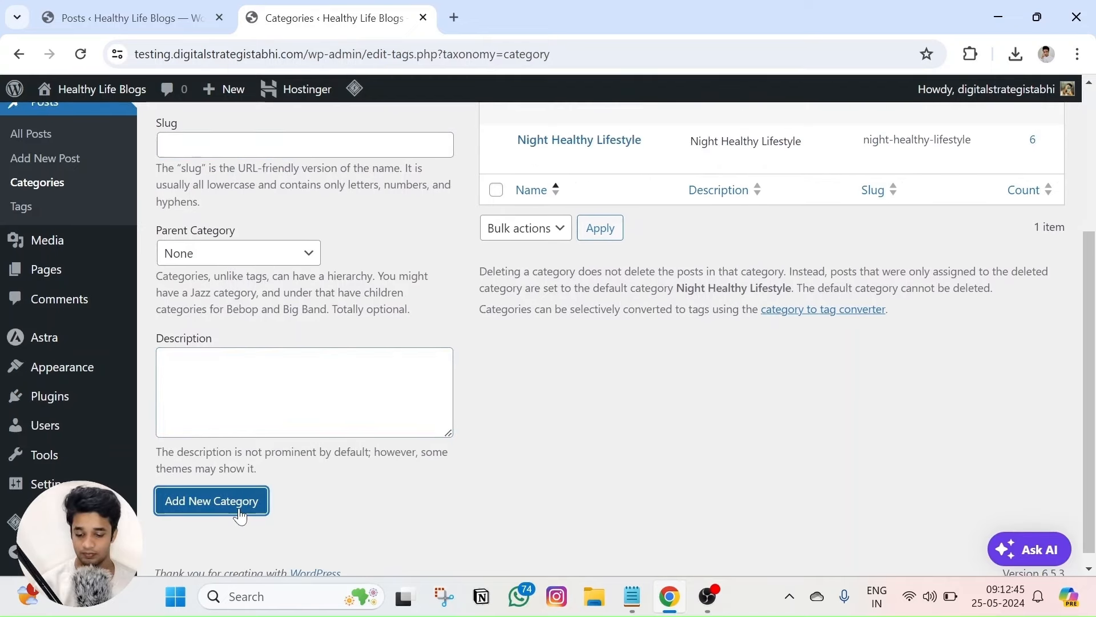
Go from the categories page to the list of all posts
scroll(503, 350, up, 4)
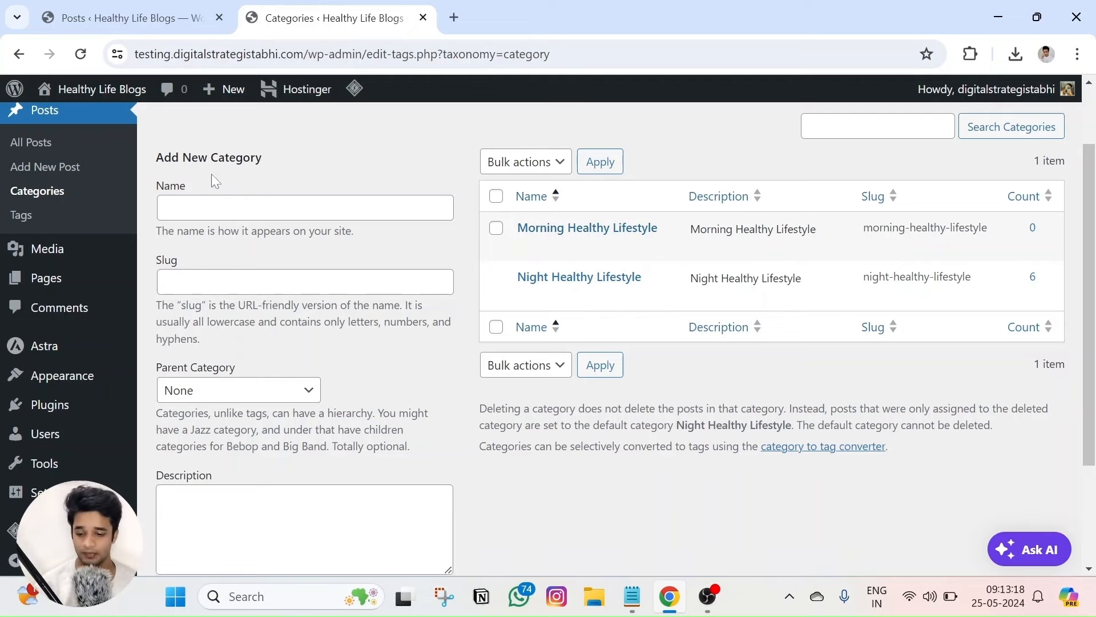
click(32, 142)
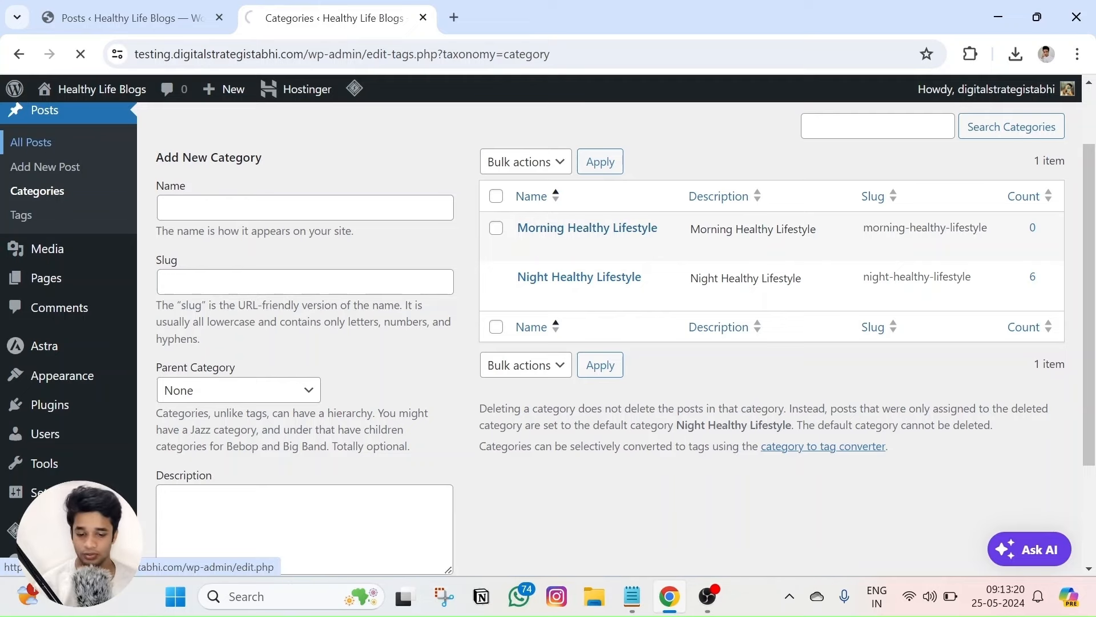
scroll(361, 205, down, 3)
scroll(308, 268, up, 2)
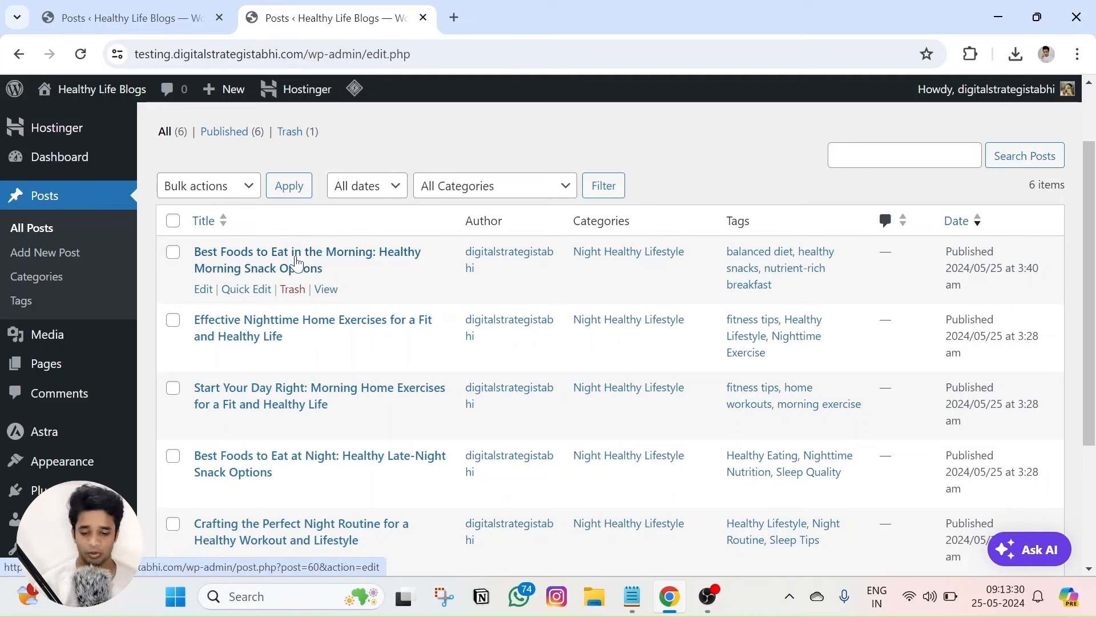
right_click(206, 297)
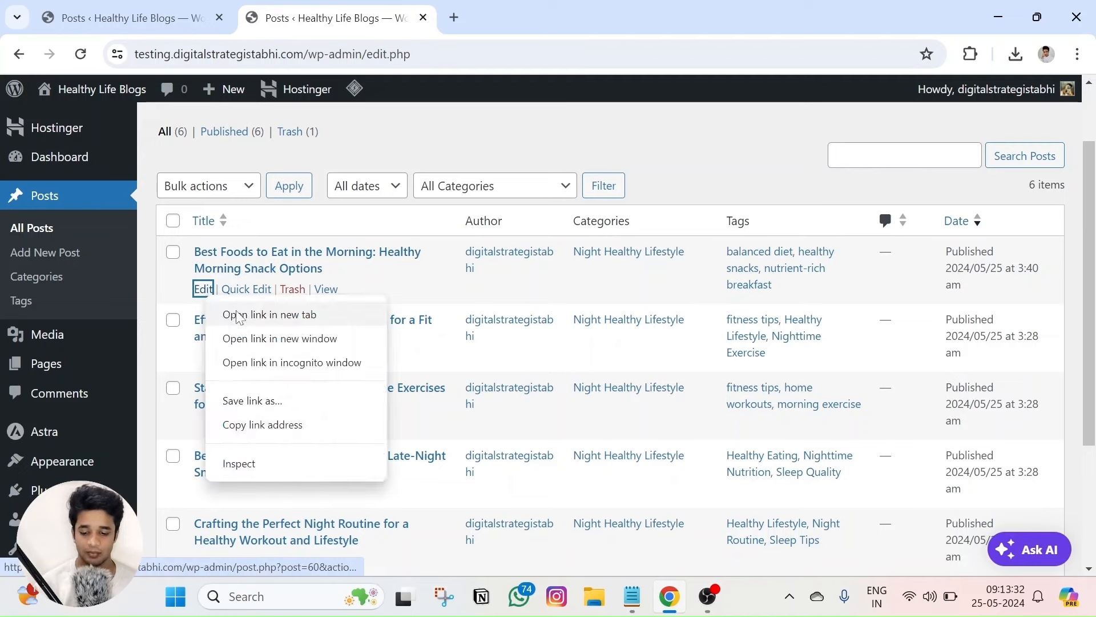
click(229, 315)
click(489, 10)
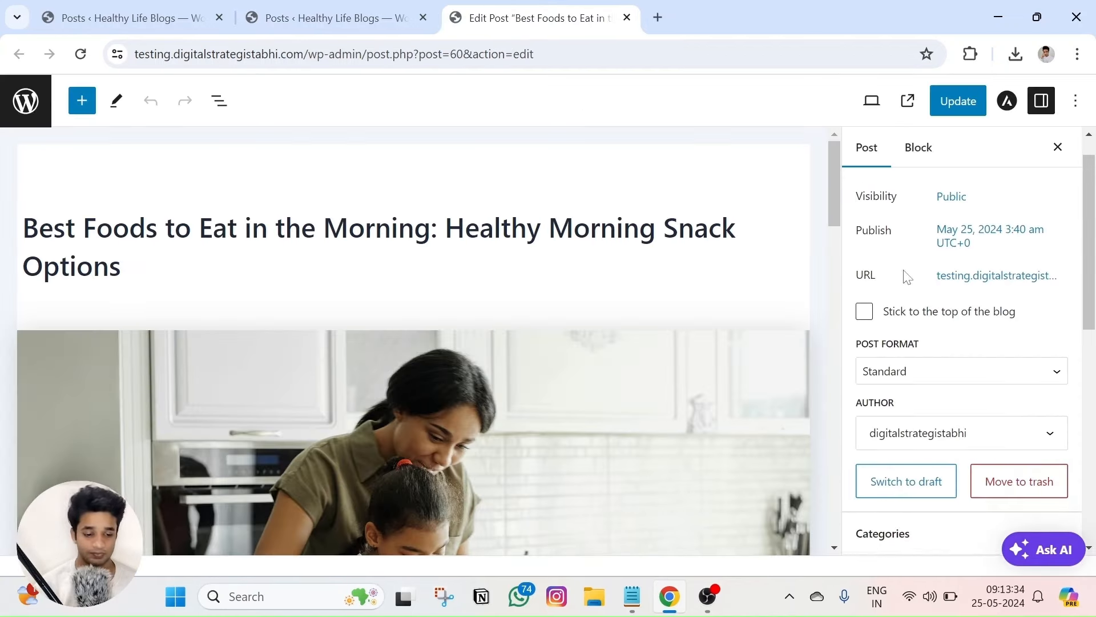
scroll(971, 338, down, 5)
scroll(961, 319, up, 1)
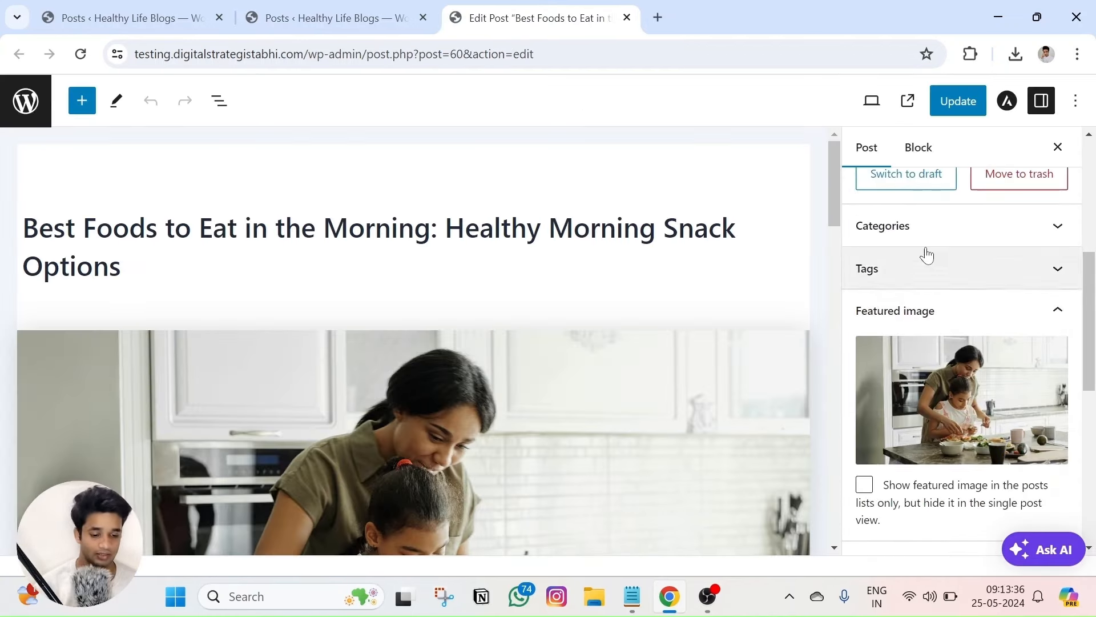
click(948, 231)
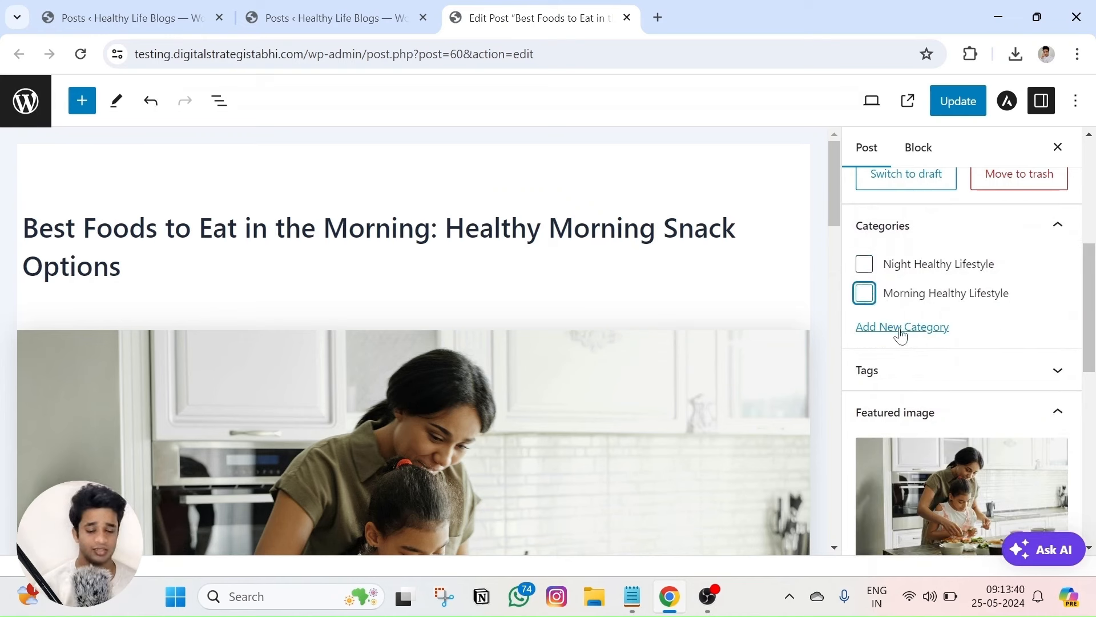
click(627, 18)
click(621, 165)
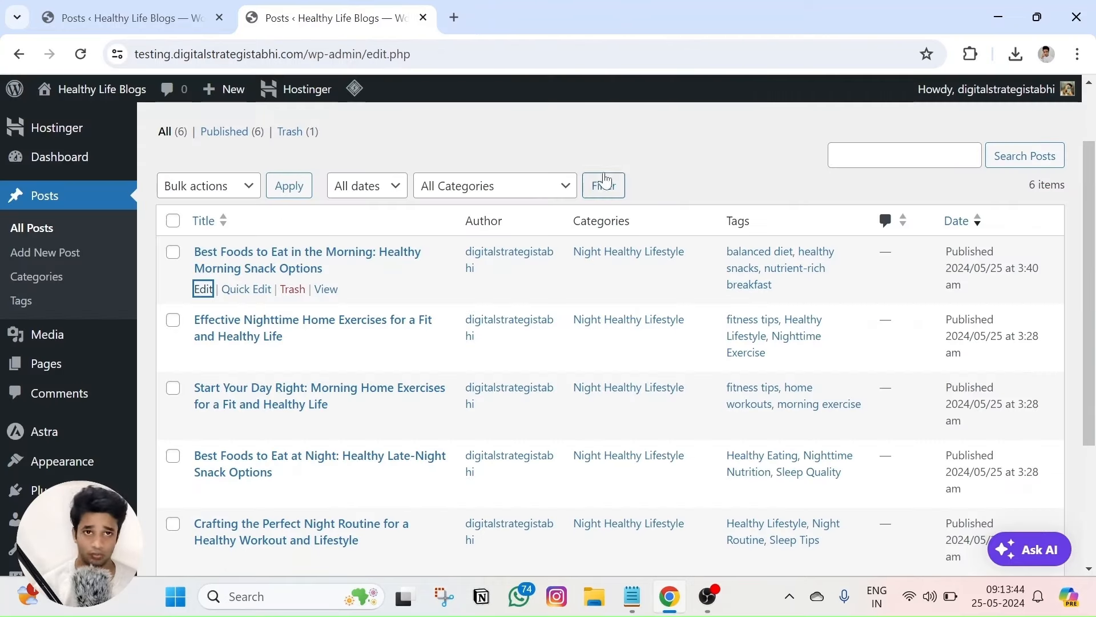
Quick-edit the "Best Foods to Eat in the Morning" post so its only category is Morning Healthy Lifestyle, and update it
click(253, 290)
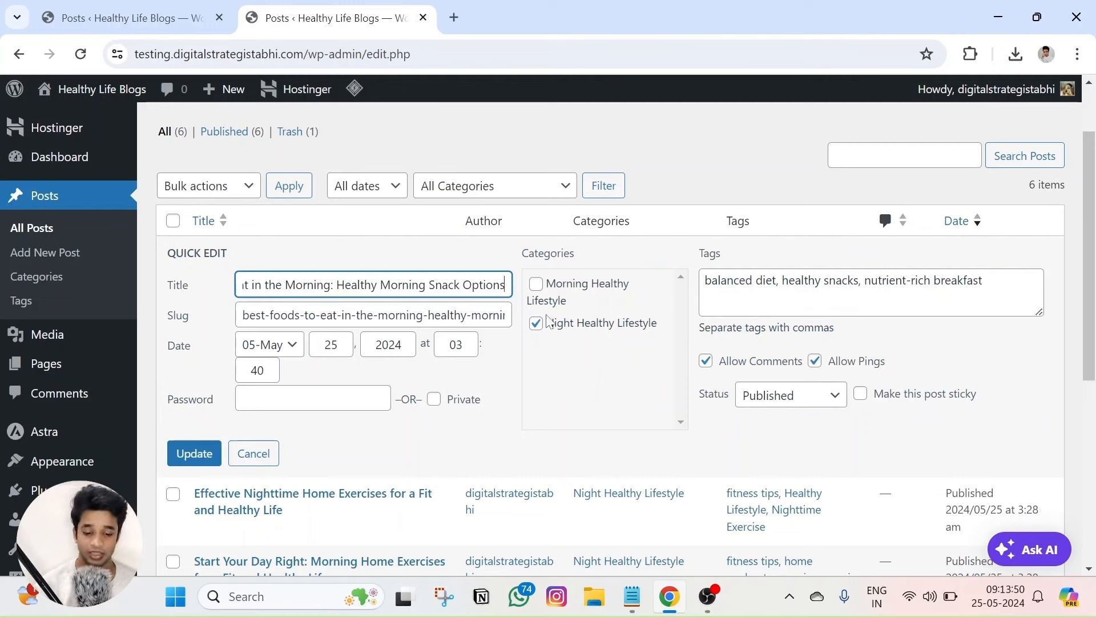
double_click(540, 254)
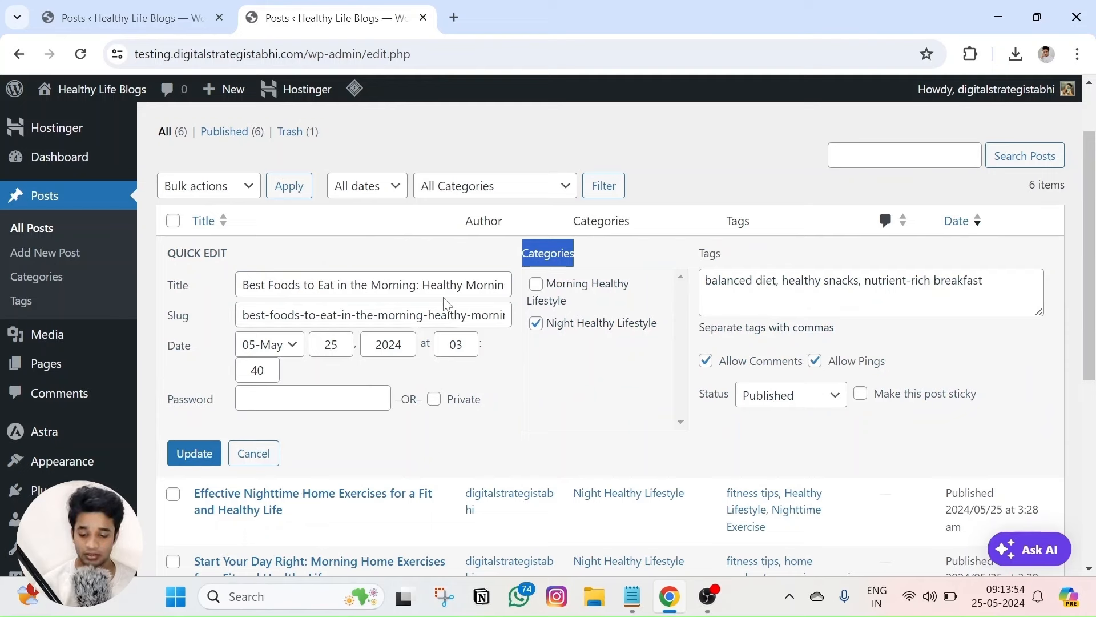
double_click(392, 284)
click(393, 284)
click(537, 304)
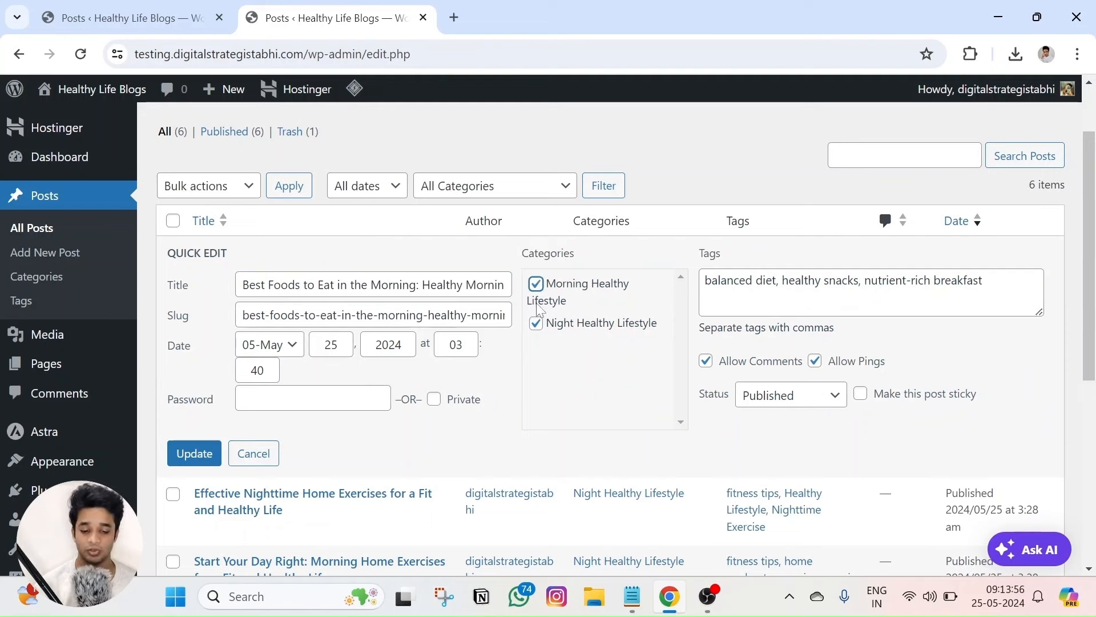
click(204, 454)
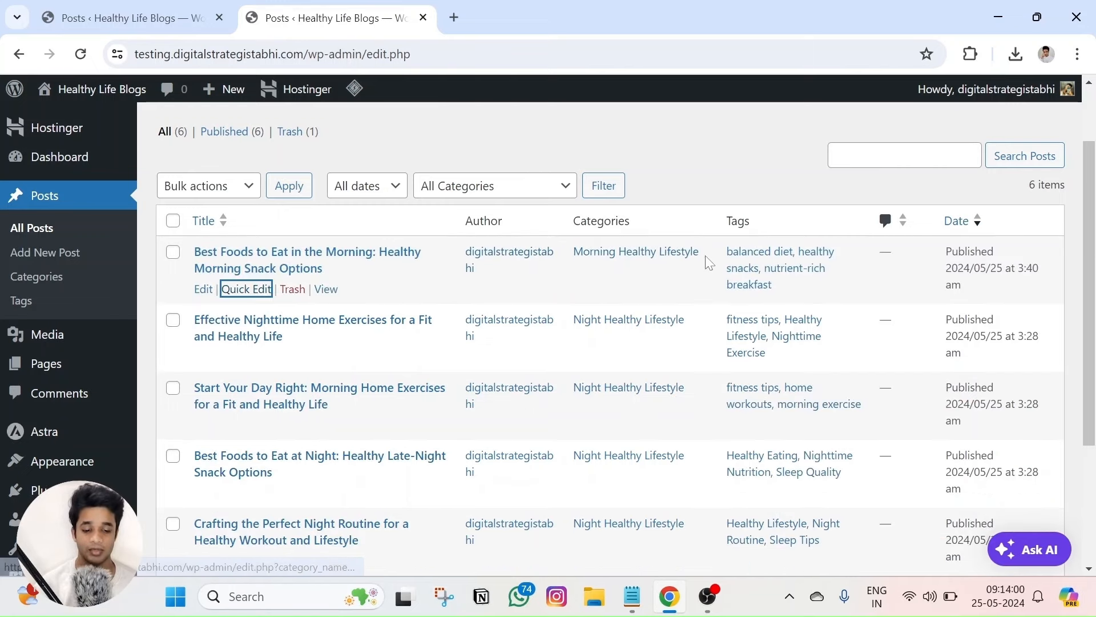
drag(702, 252, 583, 267)
double_click(601, 221)
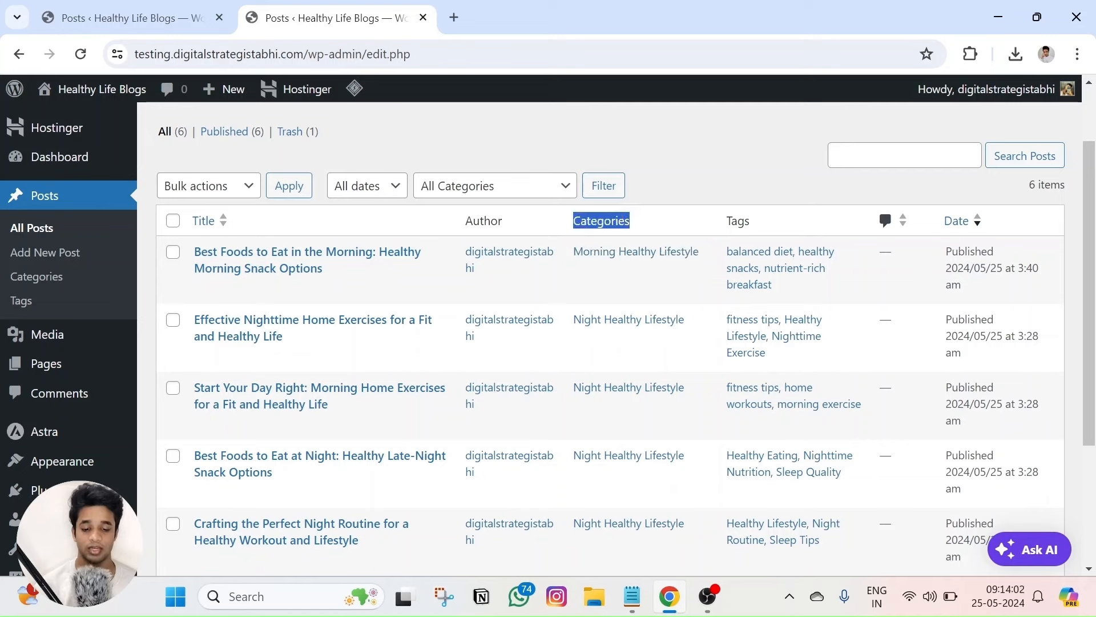
click(688, 187)
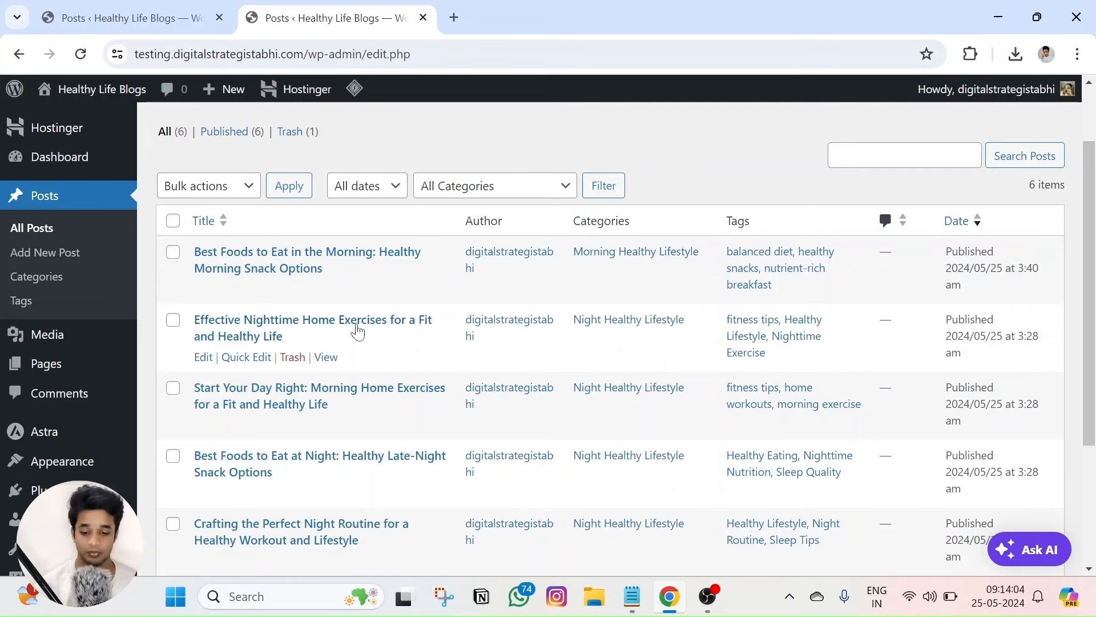
Update the "Effective Nighttime Home Exercises" post under Night Healthy Lifestyle, and move "Start Your Day Right" to Morning Healthy Lifestyle only
click(246, 357)
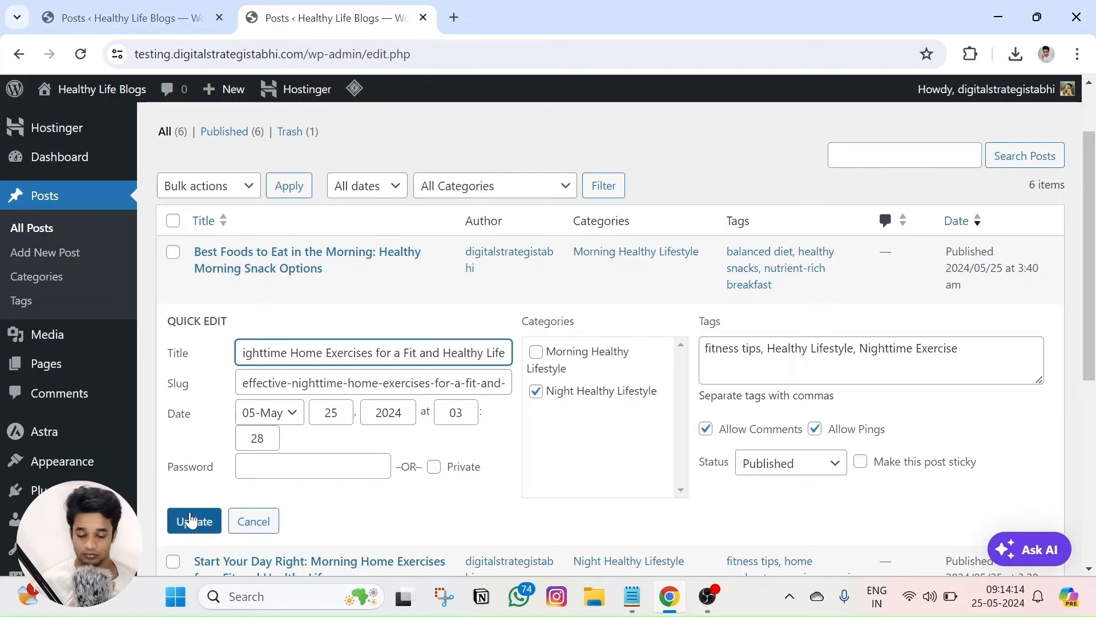
click(190, 520)
scroll(257, 343, down, 2)
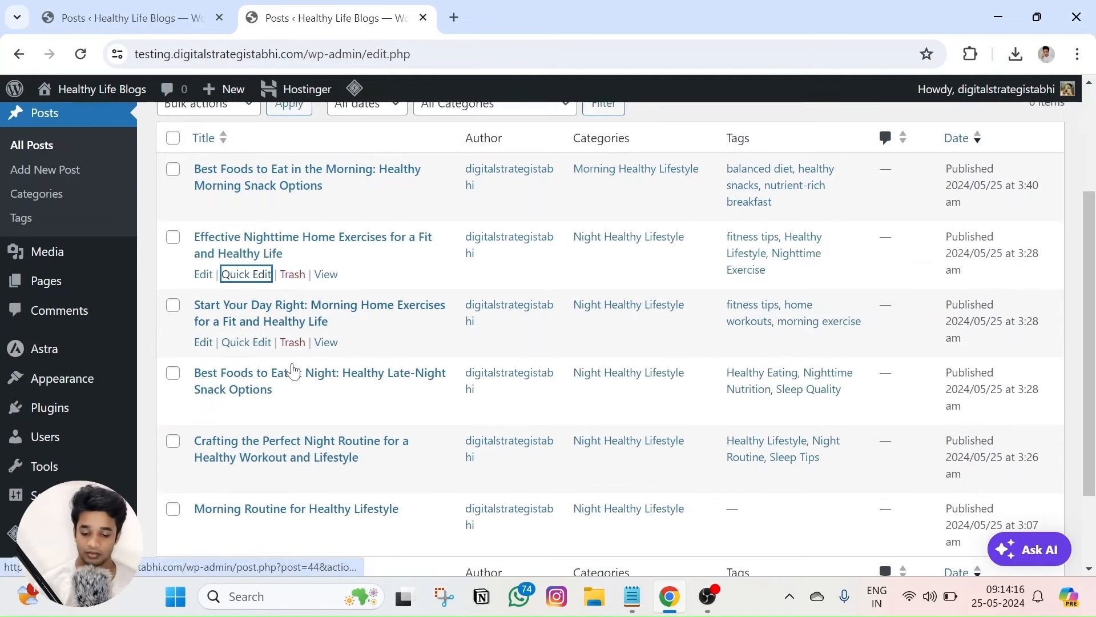
click(259, 340)
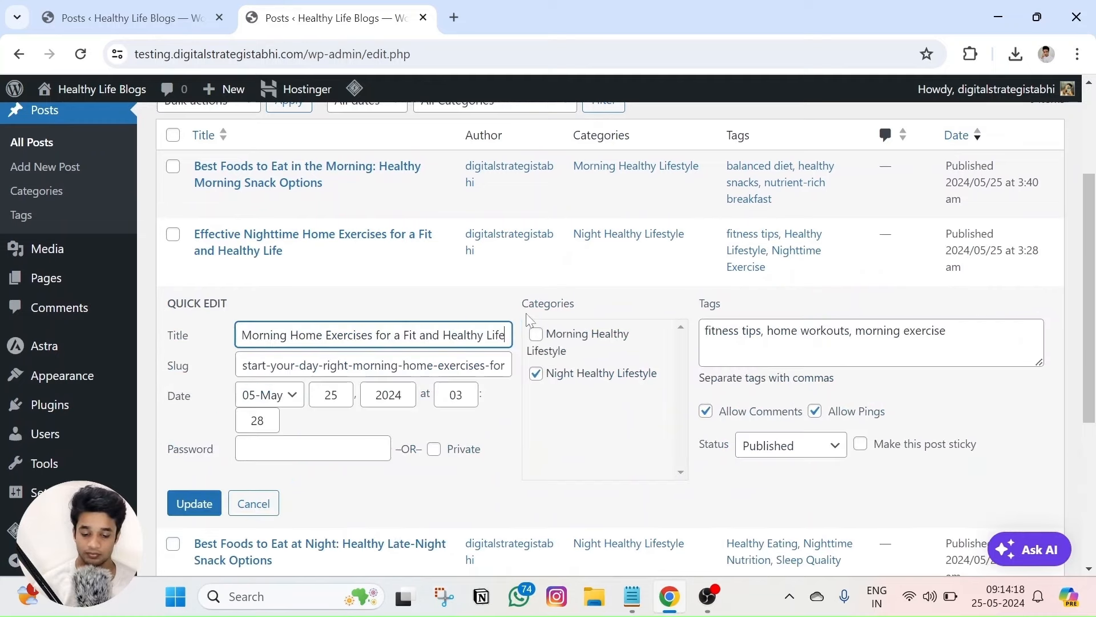
click(536, 334)
click(536, 373)
click(206, 502)
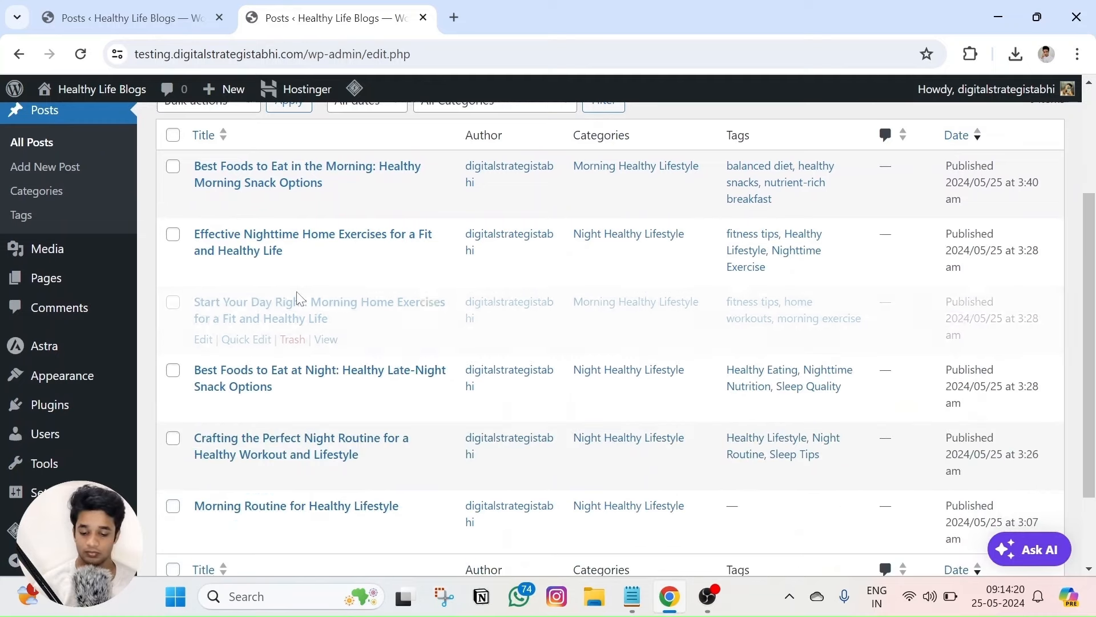
Quick-edit and update "Best Foods to Eat at Night" and "Crafting the Perfect Night Routine", keeping both in Night Healthy Lifestyle
scroll(297, 298, down, 2)
click(252, 321)
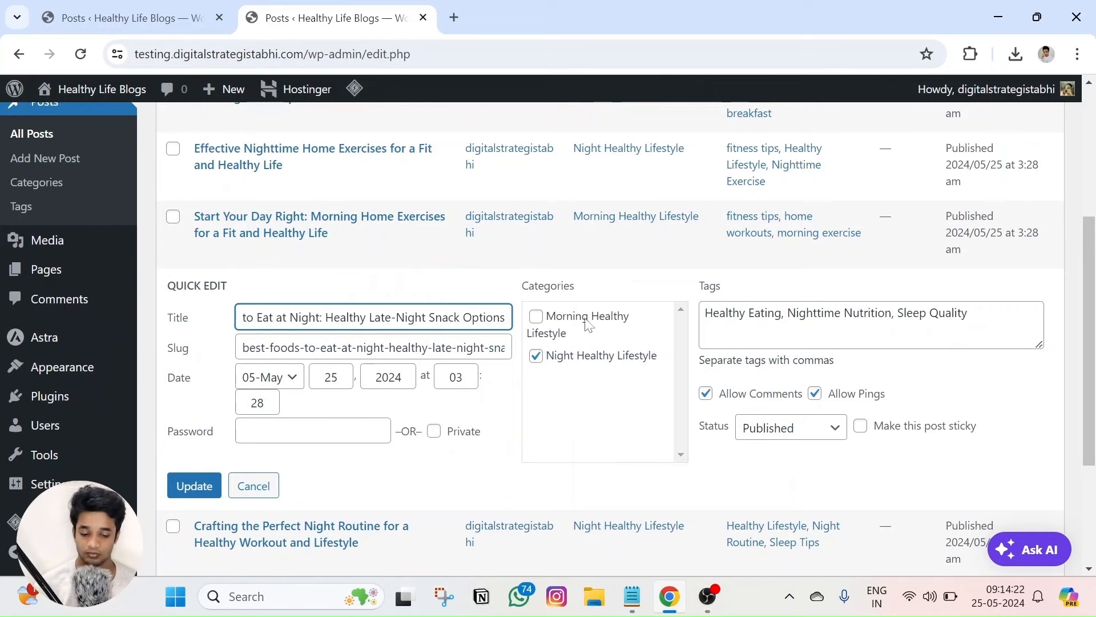
click(193, 486)
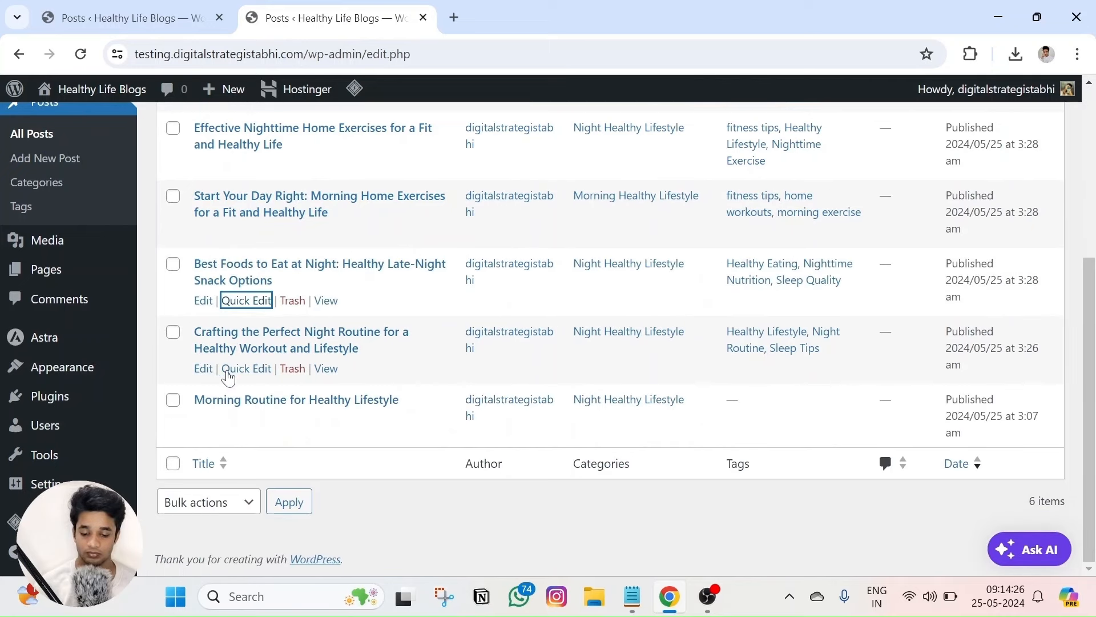
click(246, 369)
click(213, 531)
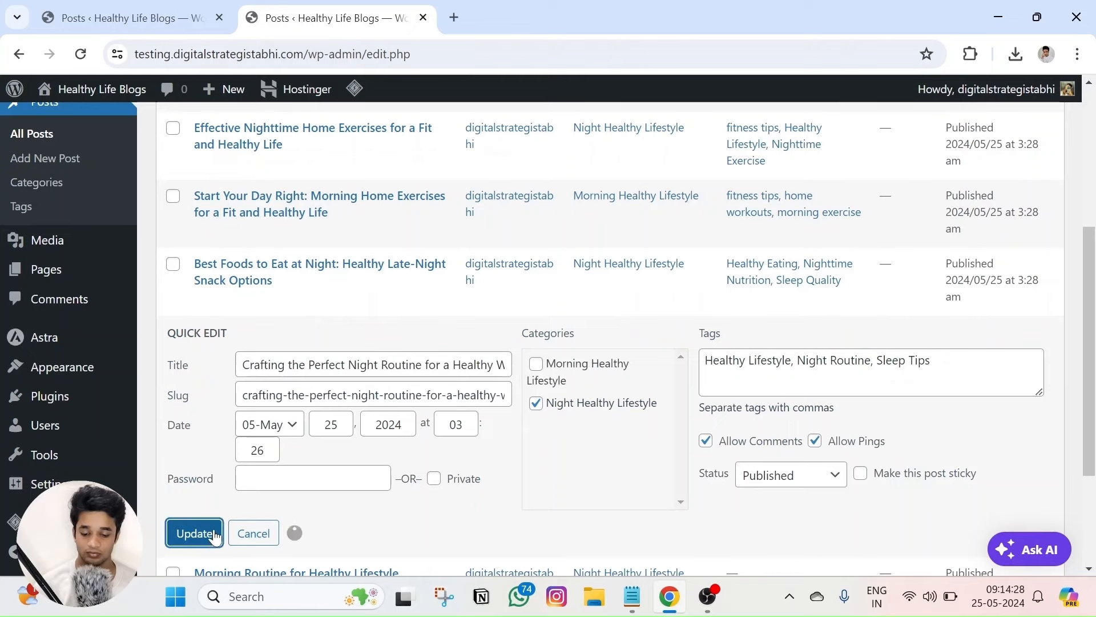
Change the category of the "Morning Routine for Healthy Lifestyle" post from Night to Morning Healthy Lifestyle and update it
click(257, 421)
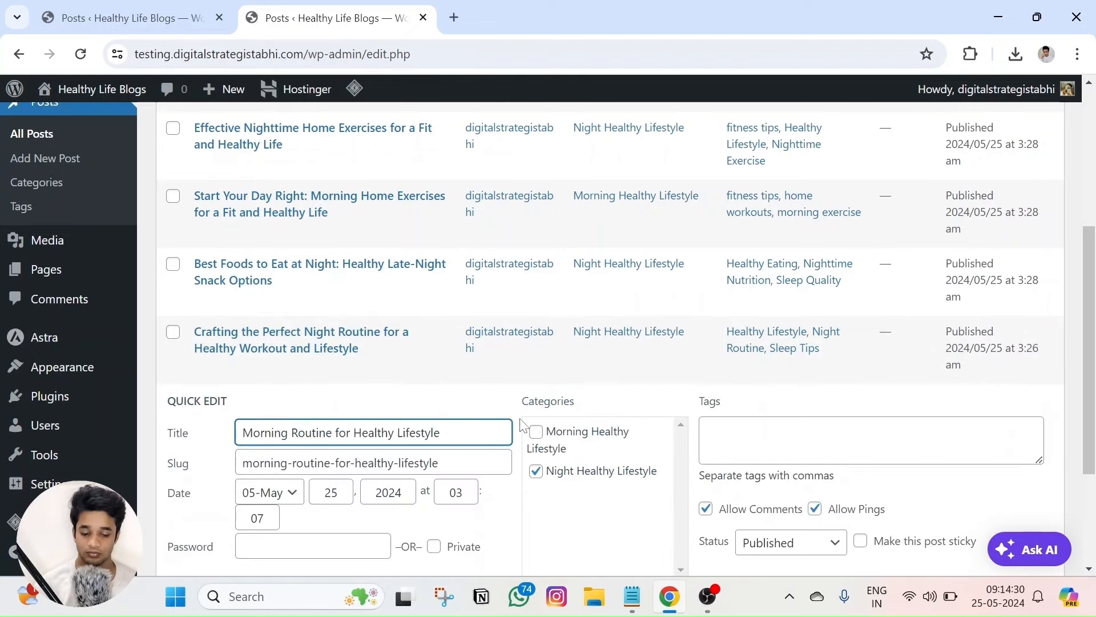
click(535, 432)
click(536, 472)
scroll(400, 457, down, 3)
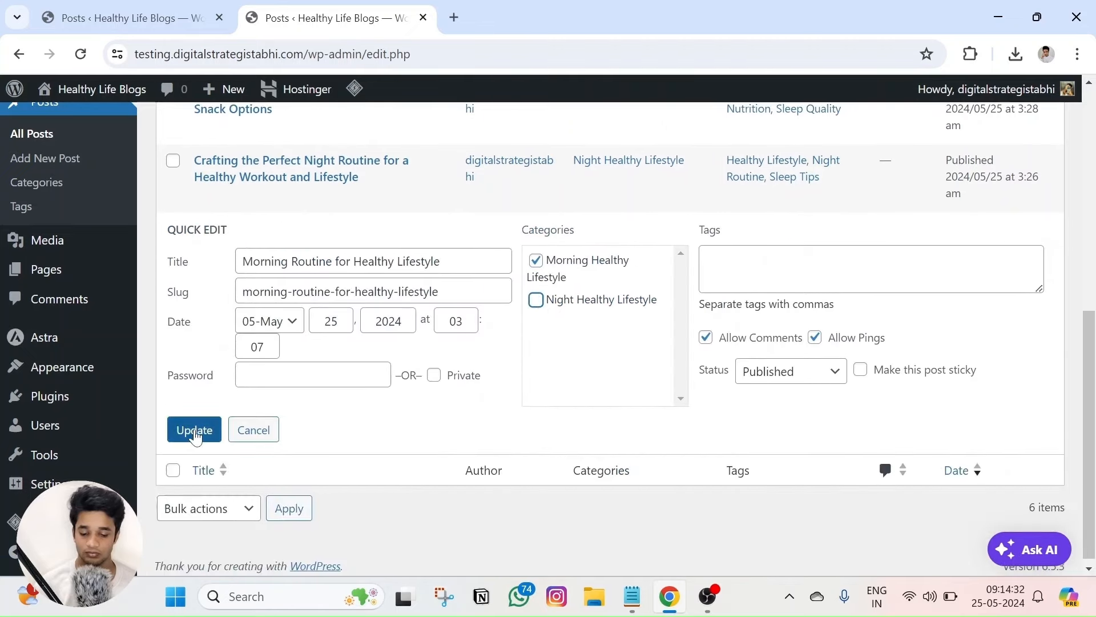
click(197, 429)
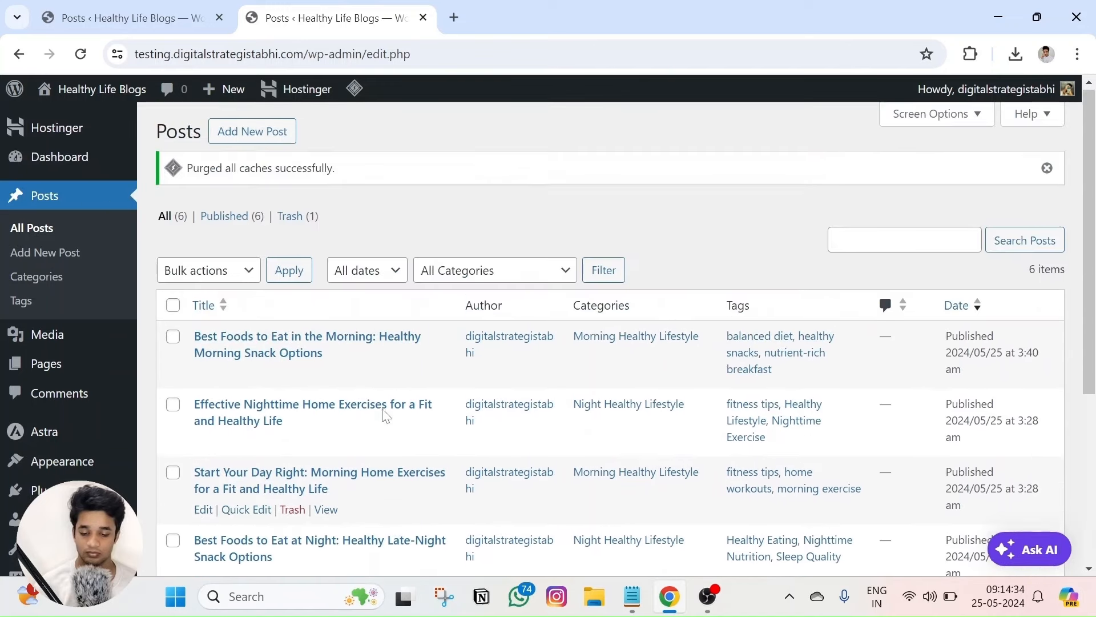
scroll(610, 179, down, 3)
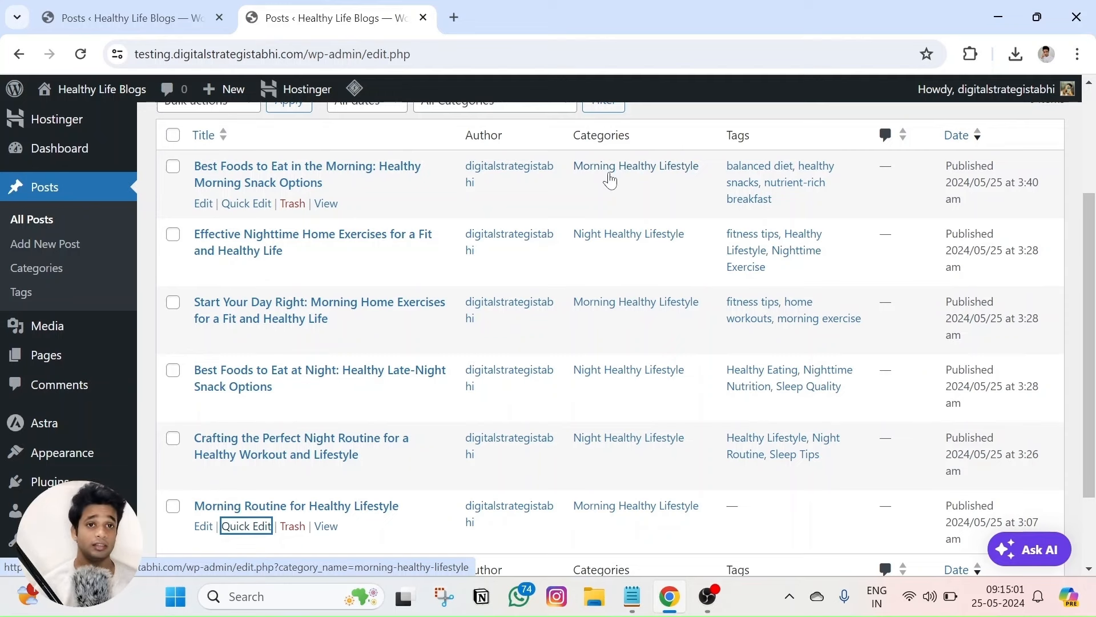
Open the Morning Healthy Lifestyle category's live page in a new tab from the categories page and review its posts
click(28, 222)
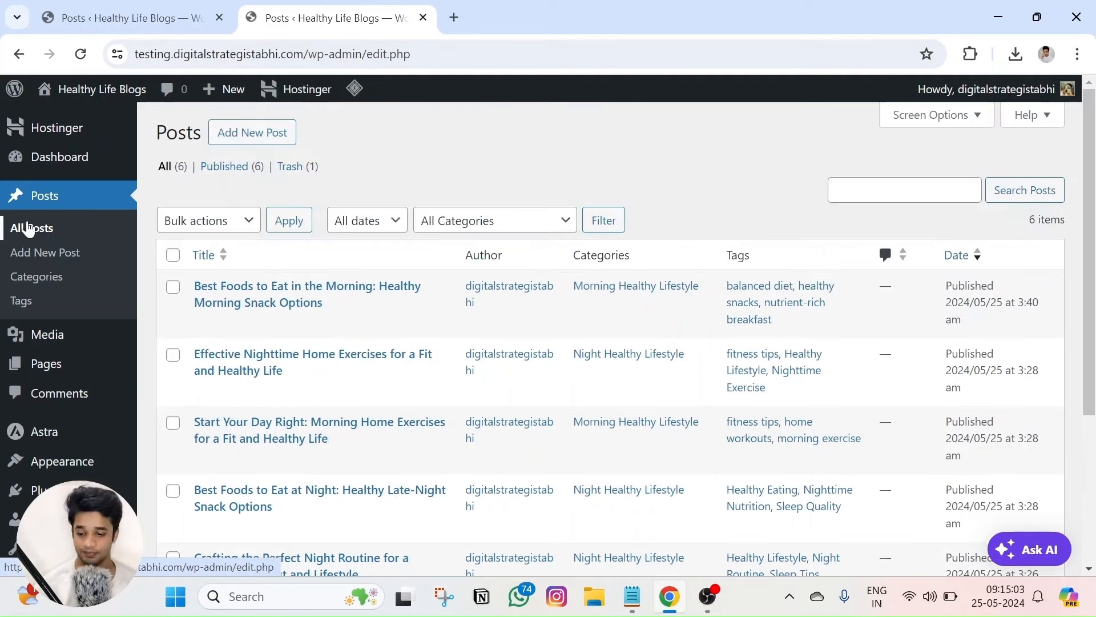
click(37, 276)
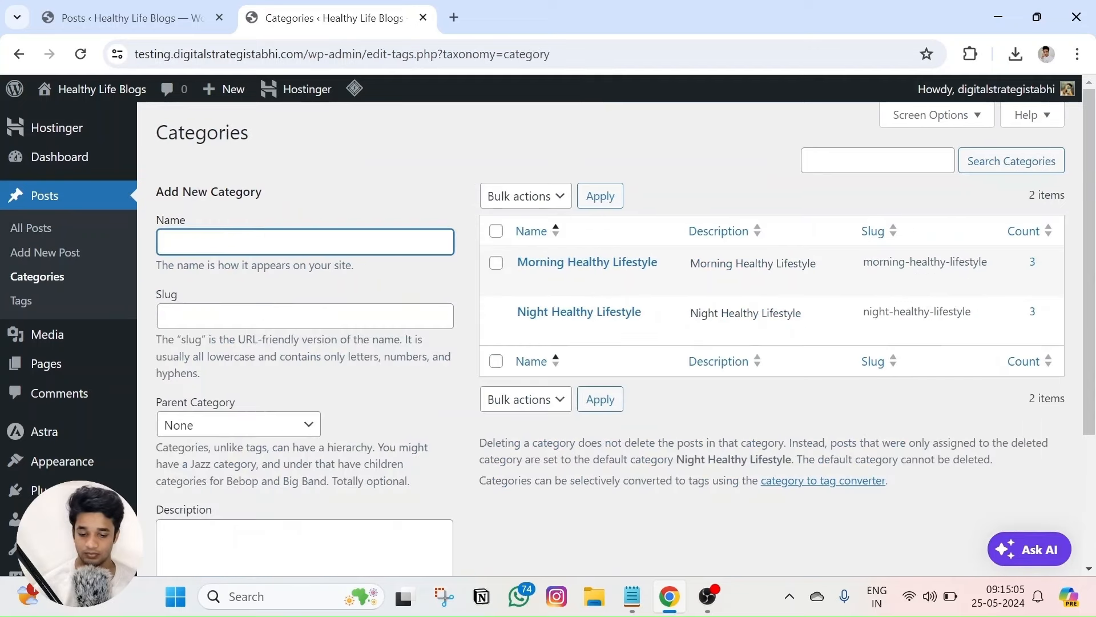
right_click(667, 285)
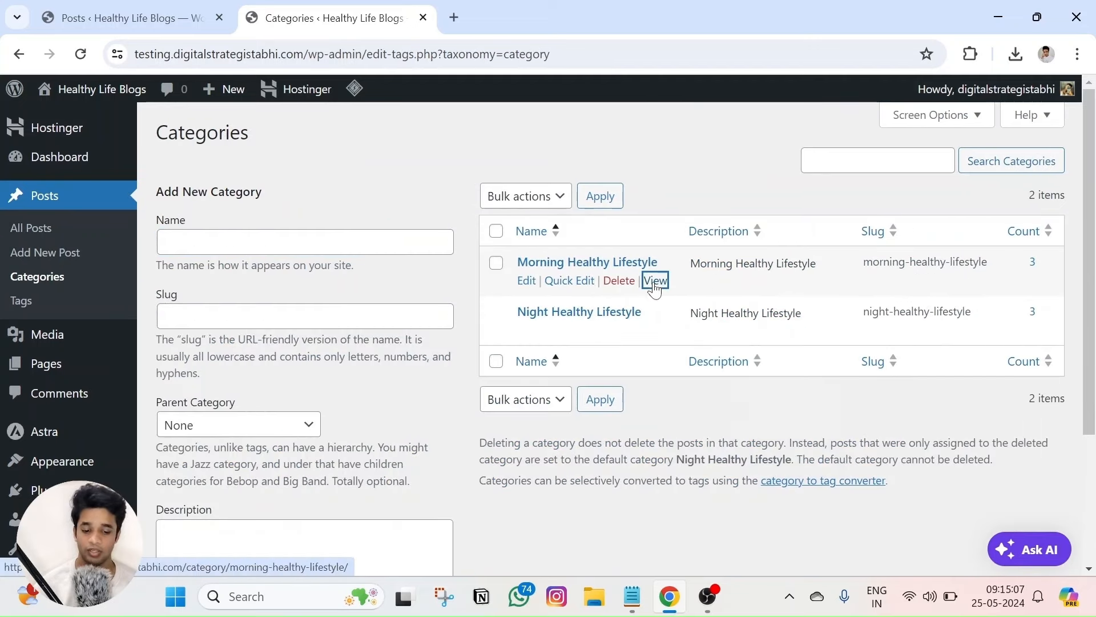
key(Escape)
click(526, 12)
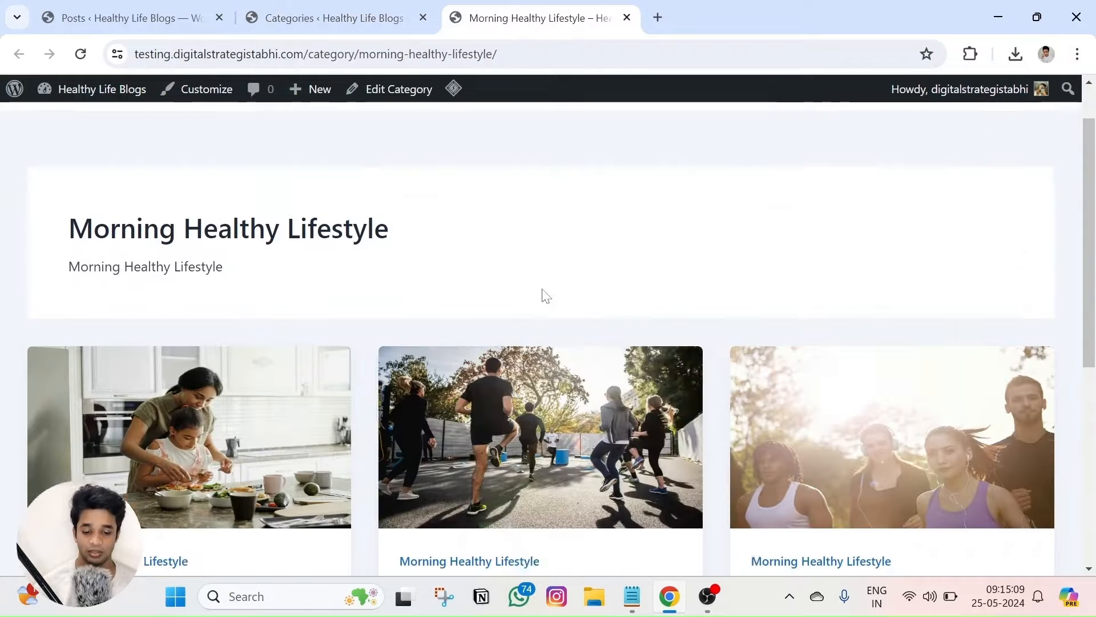
scroll(543, 296, down, 2)
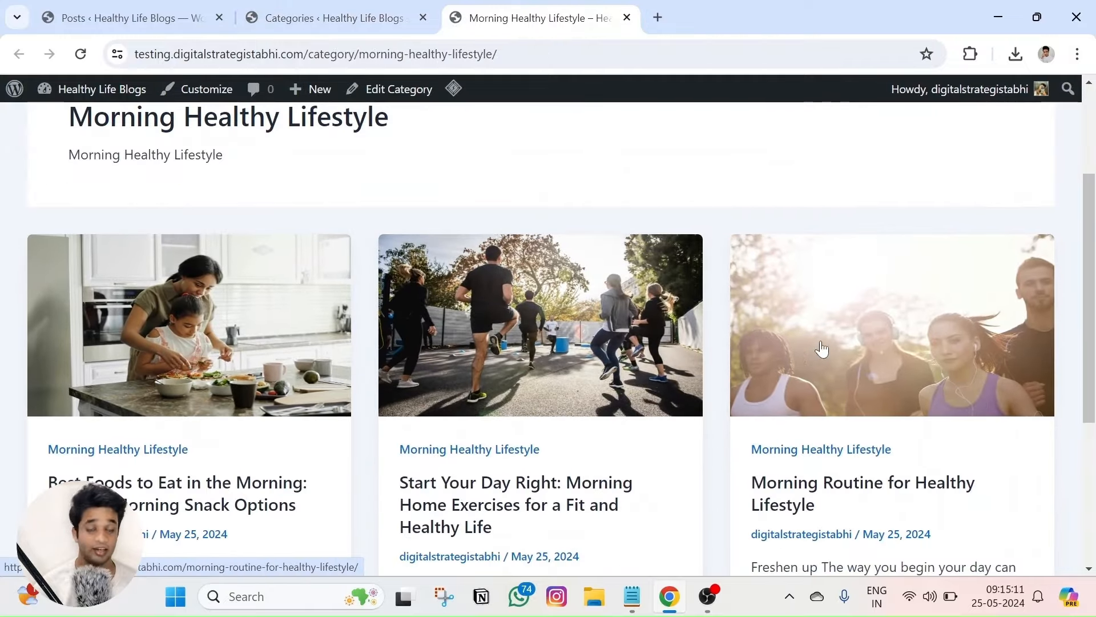
Look over the excerpts on the live Morning Healthy Lifestyle category page and close it
scroll(801, 342, down, 3)
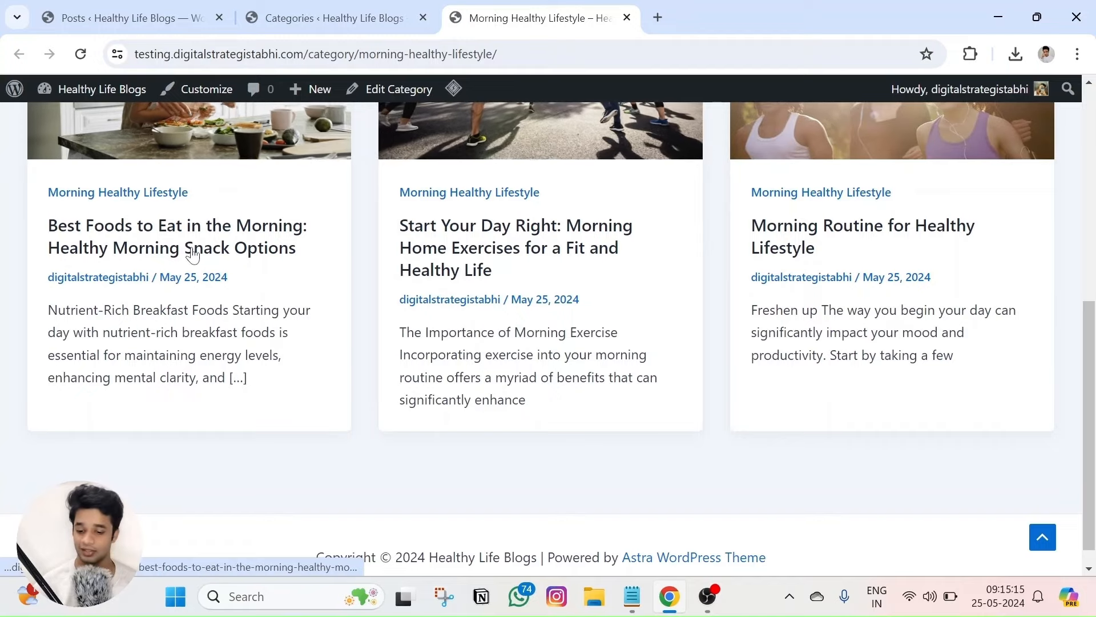
scroll(379, 277, up, 5)
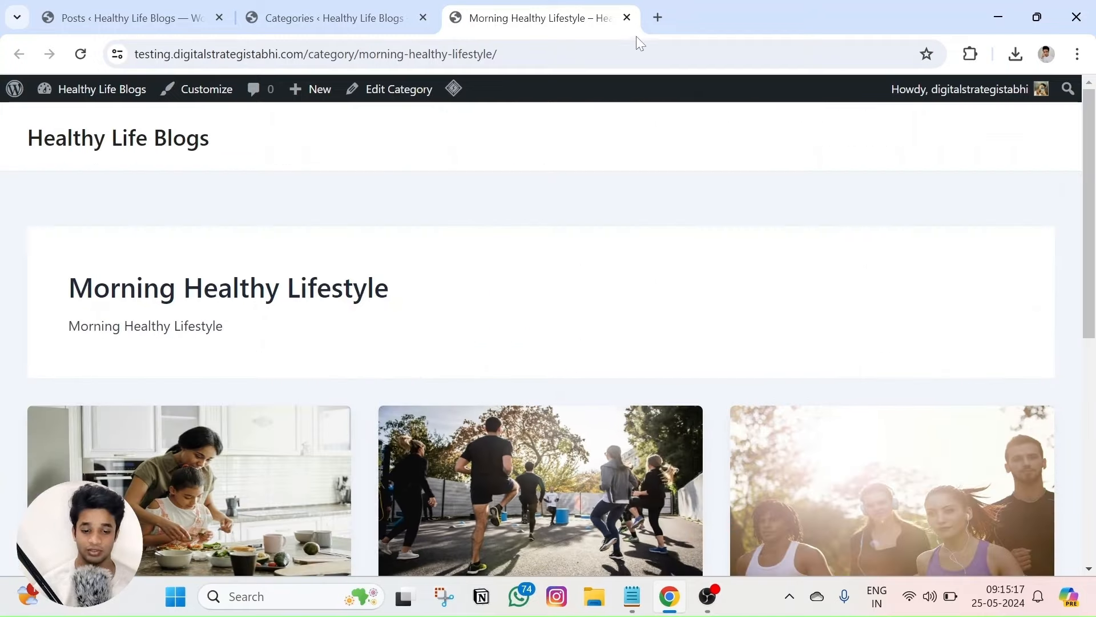
click(627, 18)
Open the Night Healthy Lifestyle category's live page in a new tab and check its posts
right_click(614, 332)
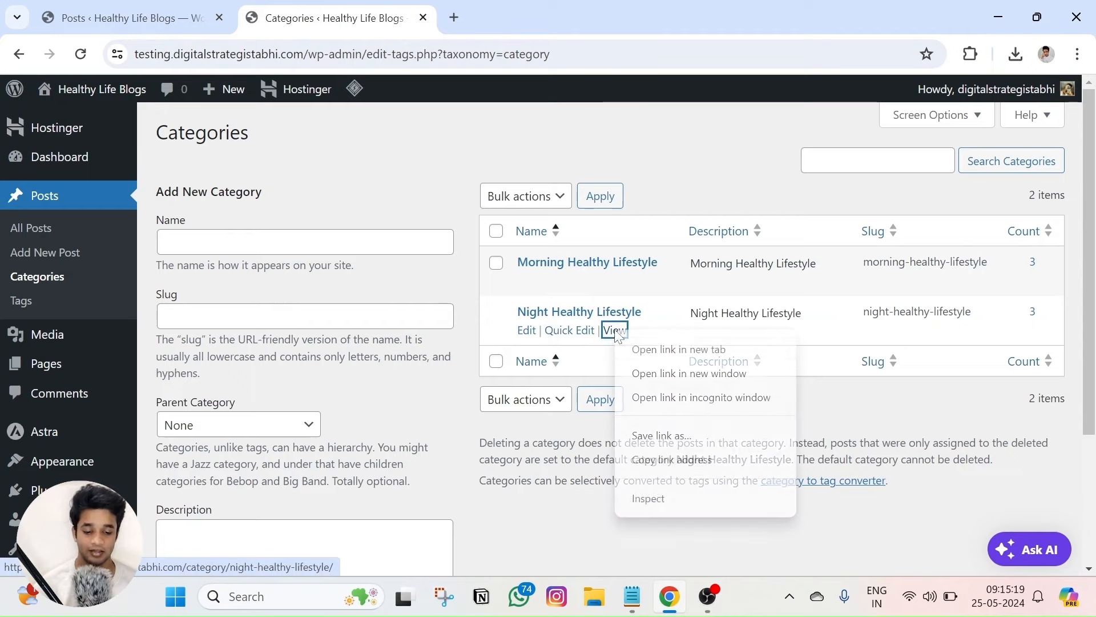
key(Escape)
click(507, 7)
scroll(314, 230, down, 5)
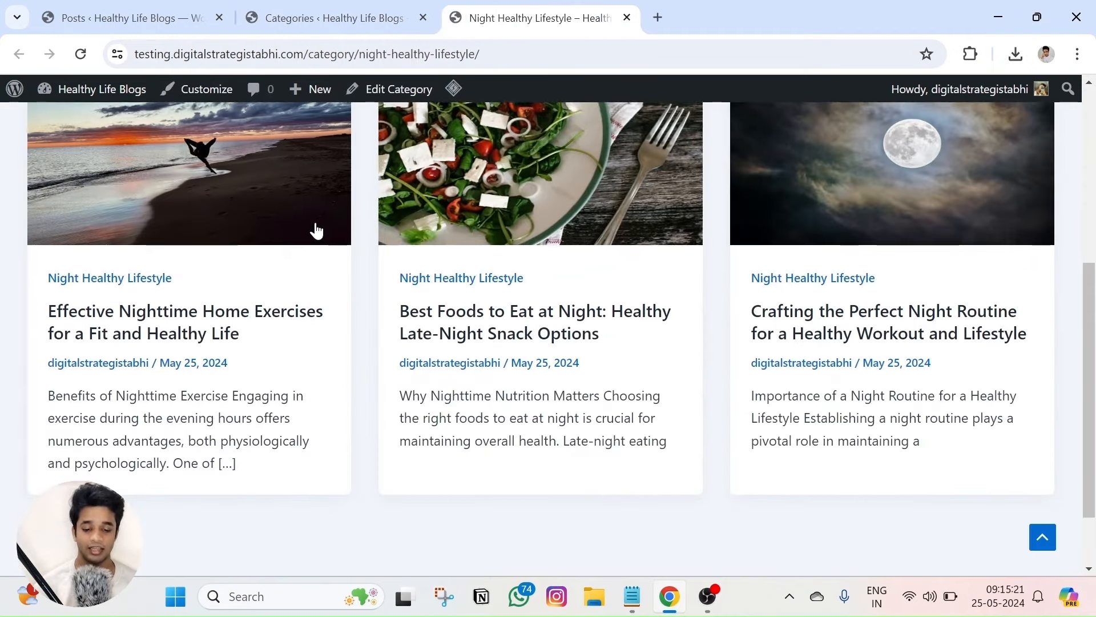
scroll(998, 293, up, 3)
scroll(435, 341, up, 3)
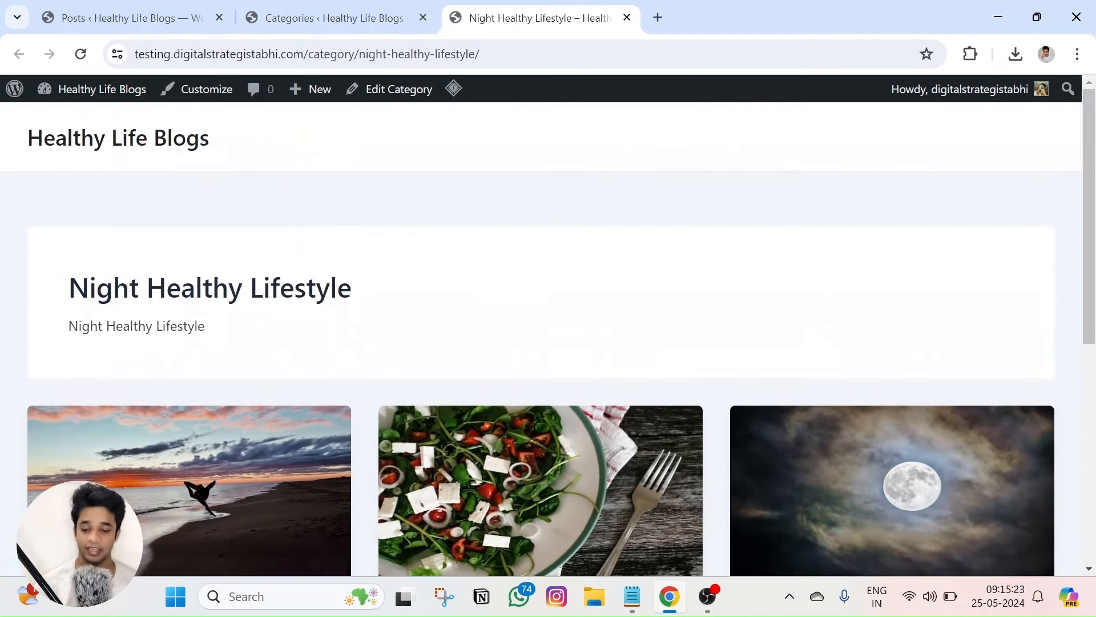
triple_click(386, 289)
scroll(387, 288, down, 3)
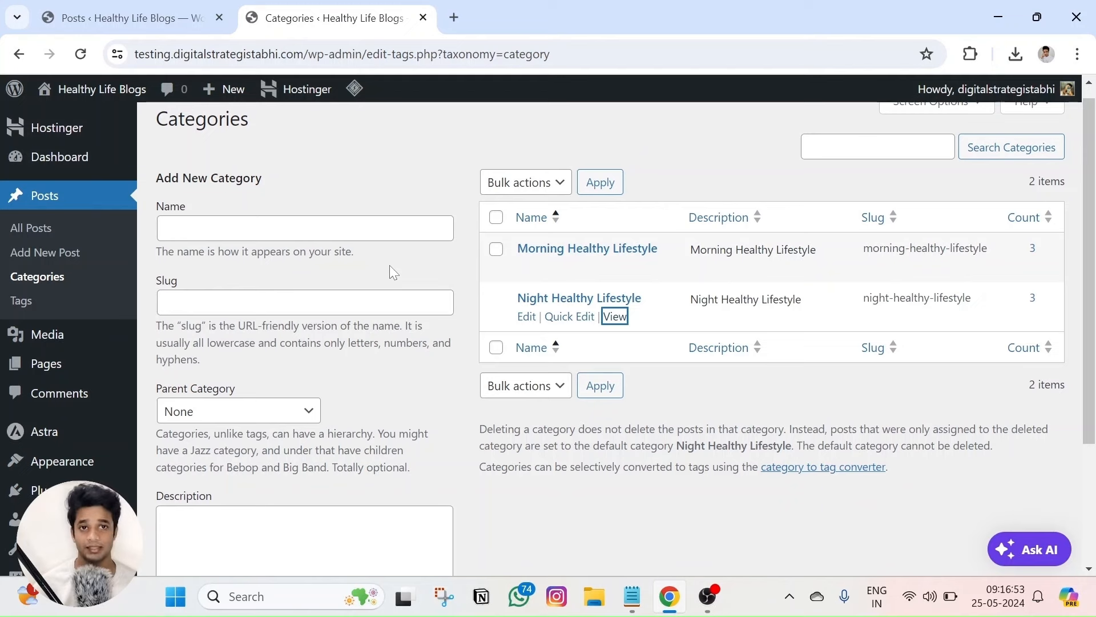
Create a new page titled "Blogs" in a separate tab, publish it, and close the editor
mouse_move(59, 351)
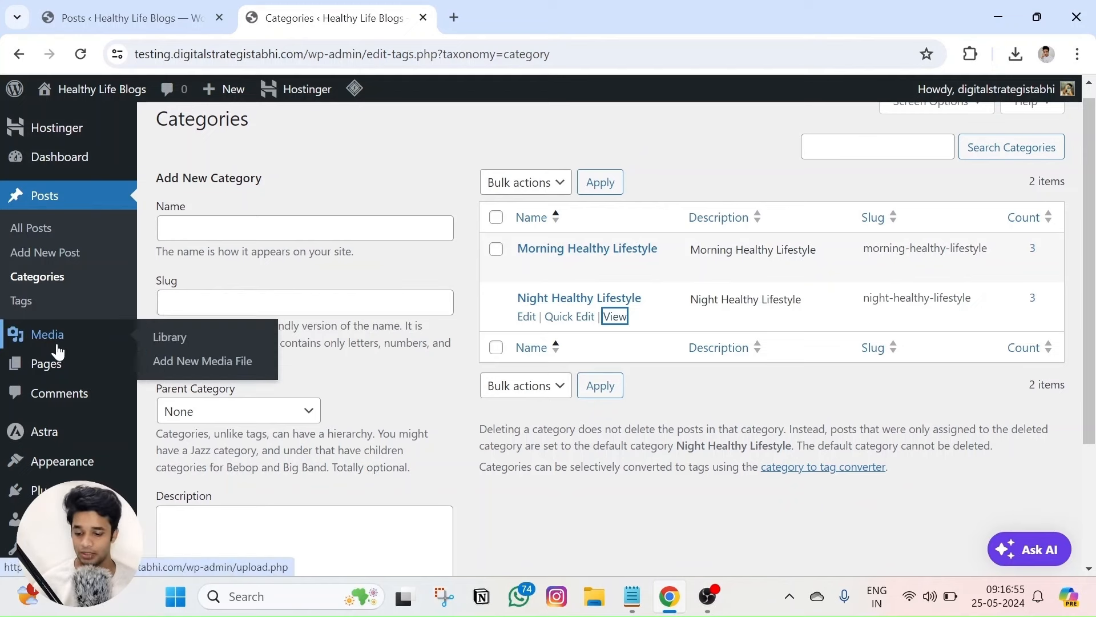
right_click(179, 392)
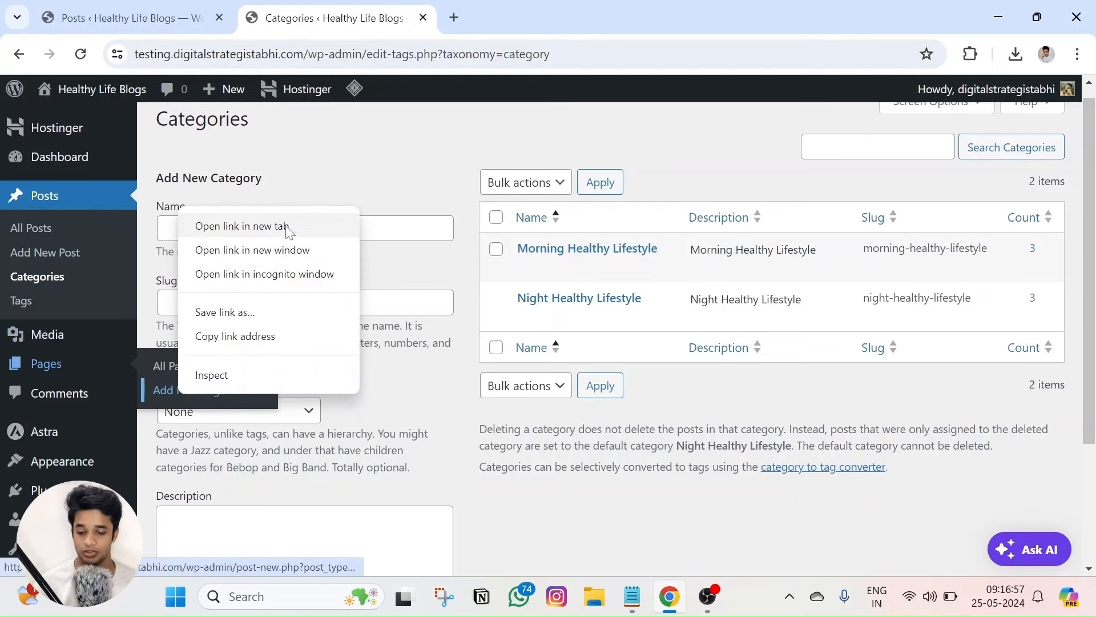
click(242, 226)
click(501, 18)
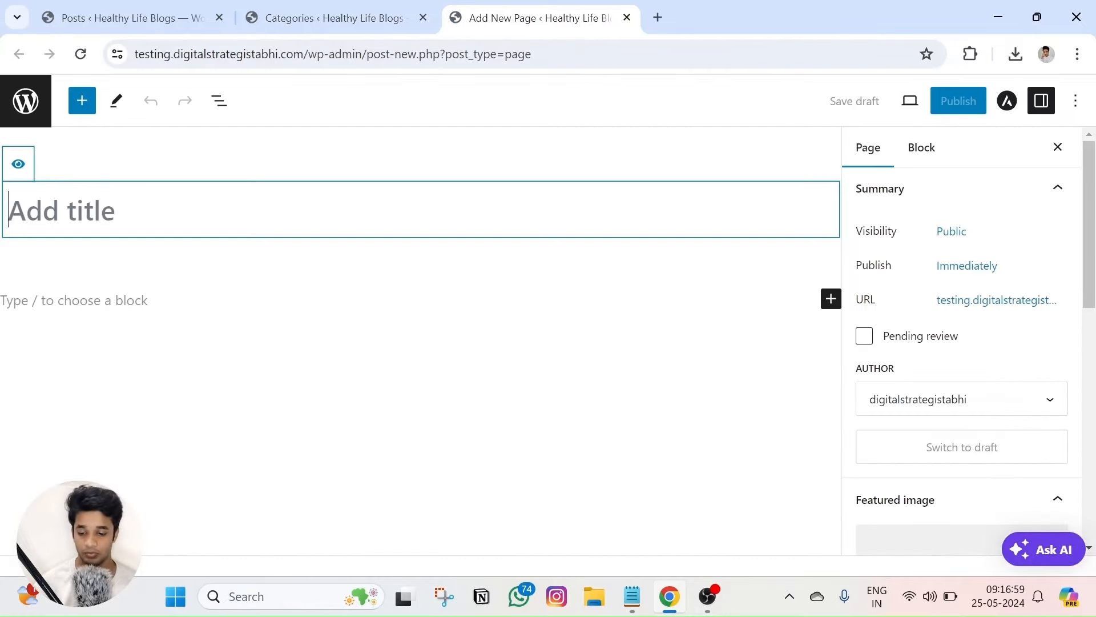
text(Blog)
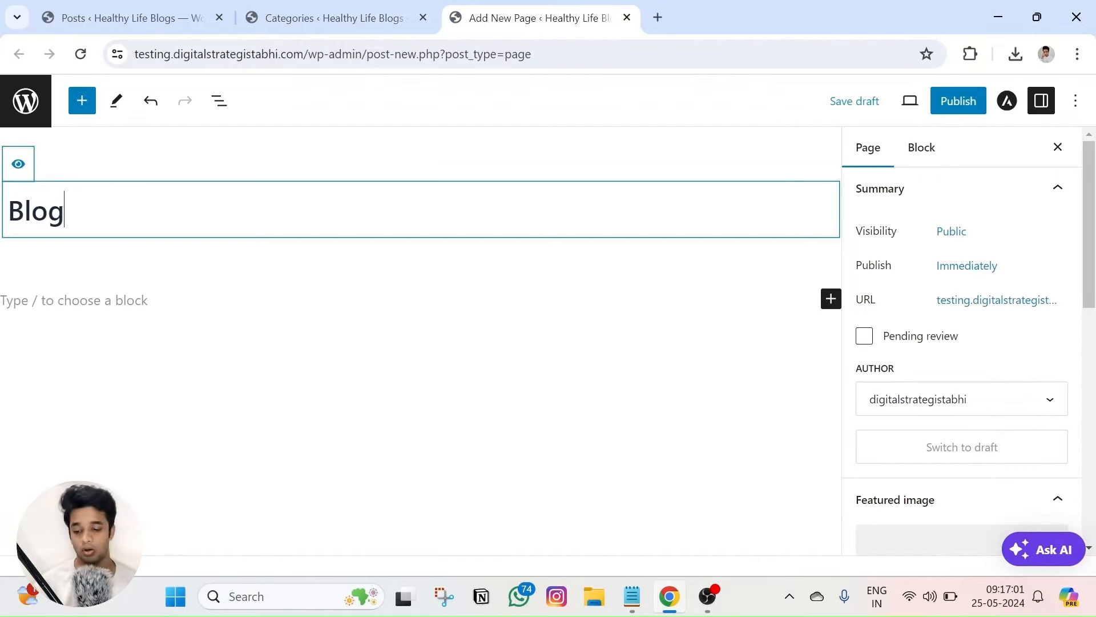
text(s)
click(940, 109)
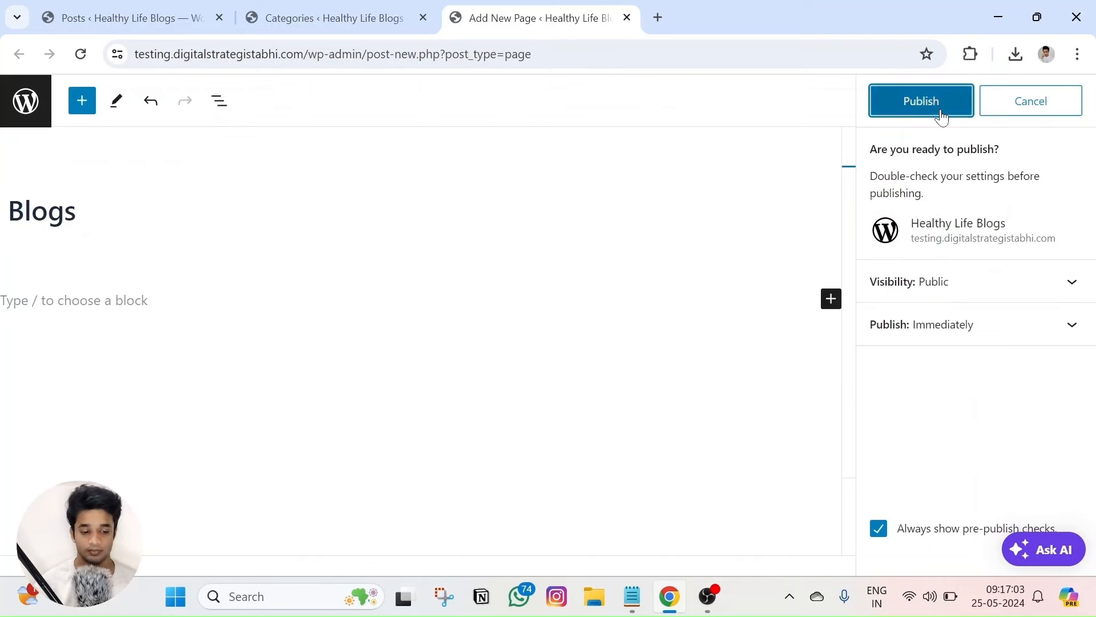
click(938, 107)
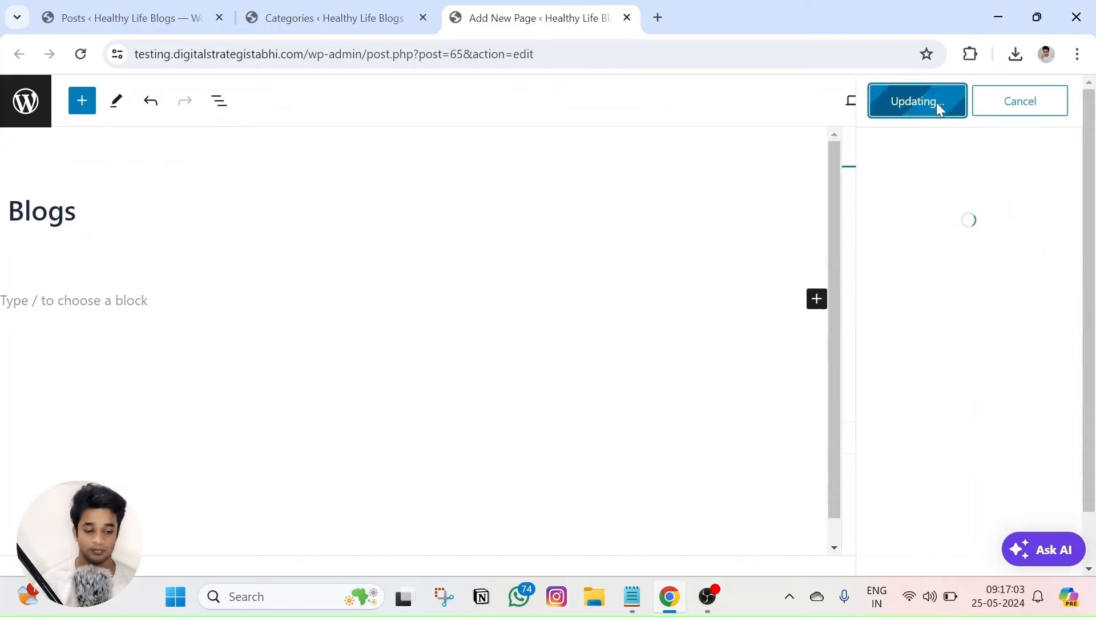
click(626, 18)
In the Reading settings, make the homepage display a static page, assign Blogs as the posts page, and save the changes
scroll(122, 341, down, 3)
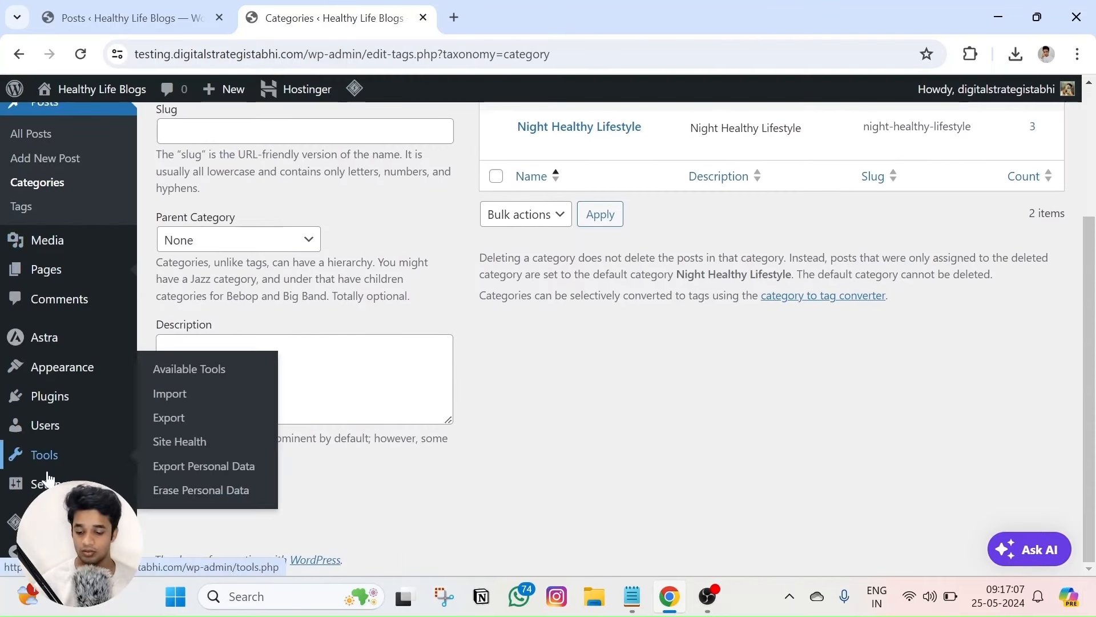
mouse_move(46, 483)
click(173, 369)
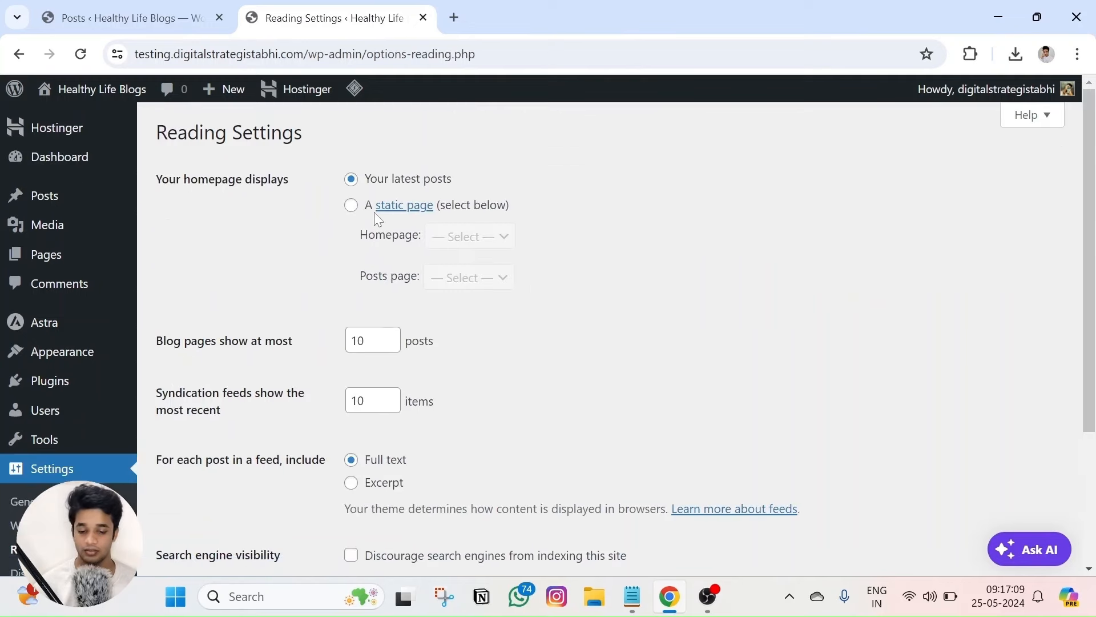
click(351, 210)
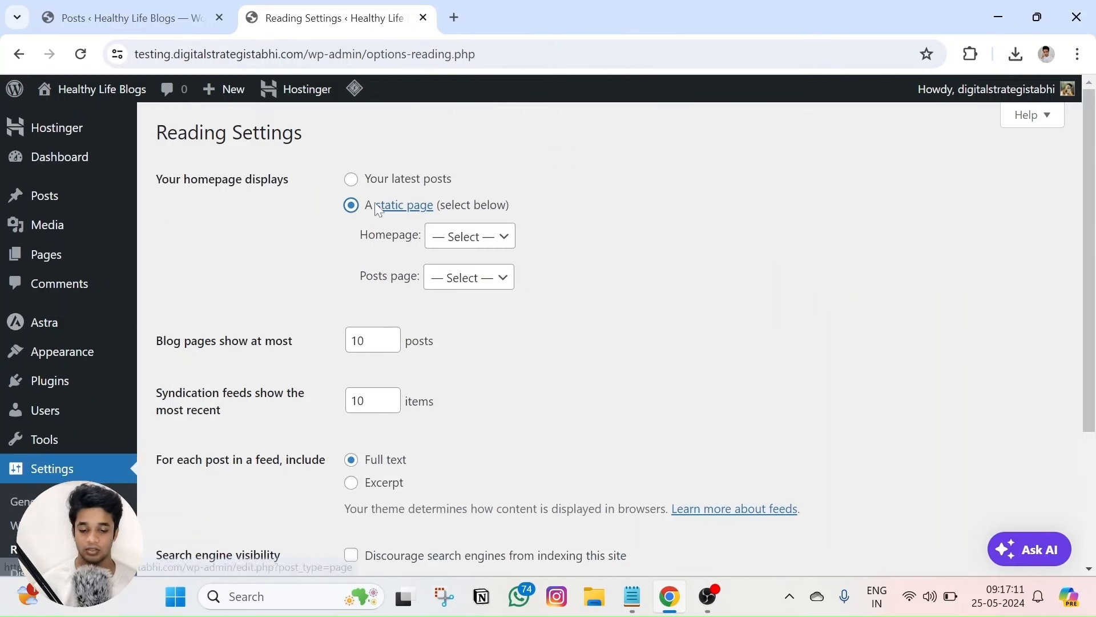
click(466, 277)
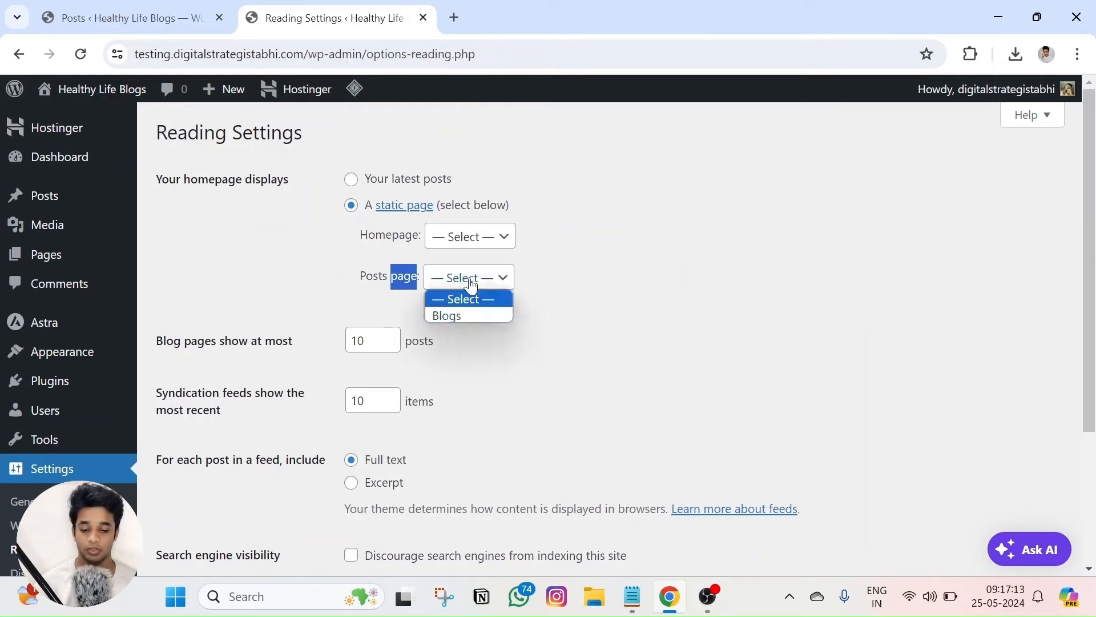
click(451, 315)
scroll(531, 331, down, 3)
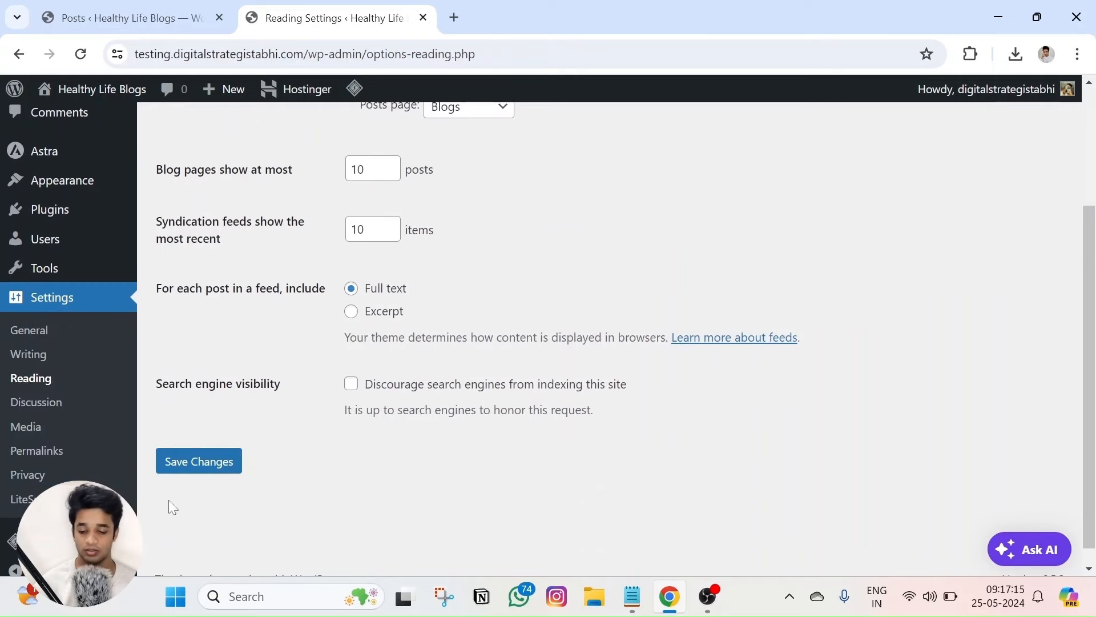
click(207, 461)
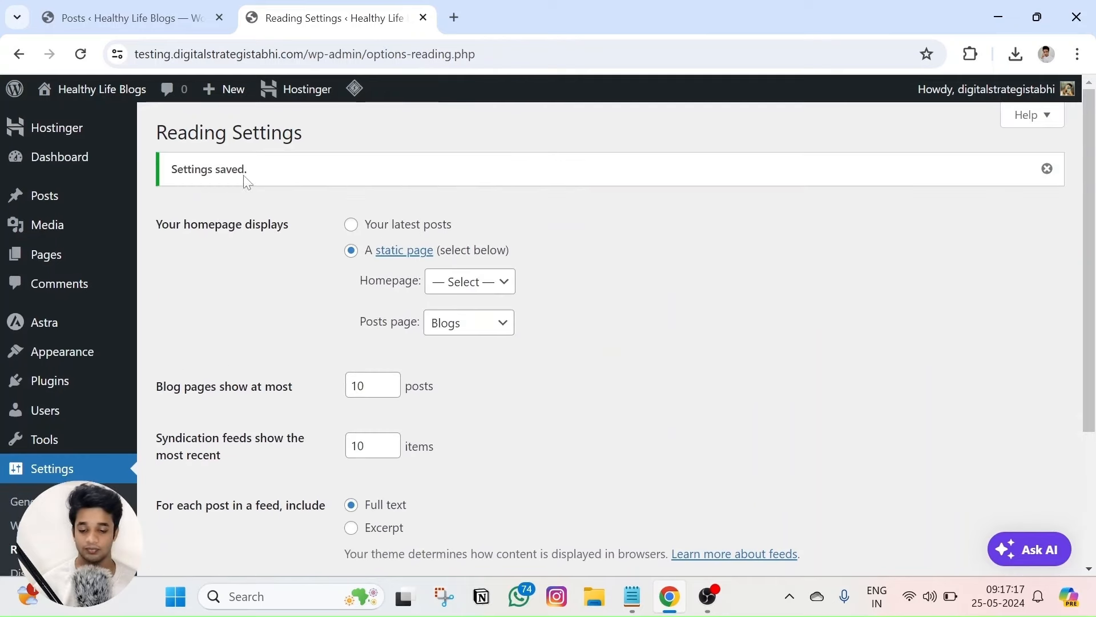
Open the live Blogs page in a new tab from the site's list of pages
click(126, 18)
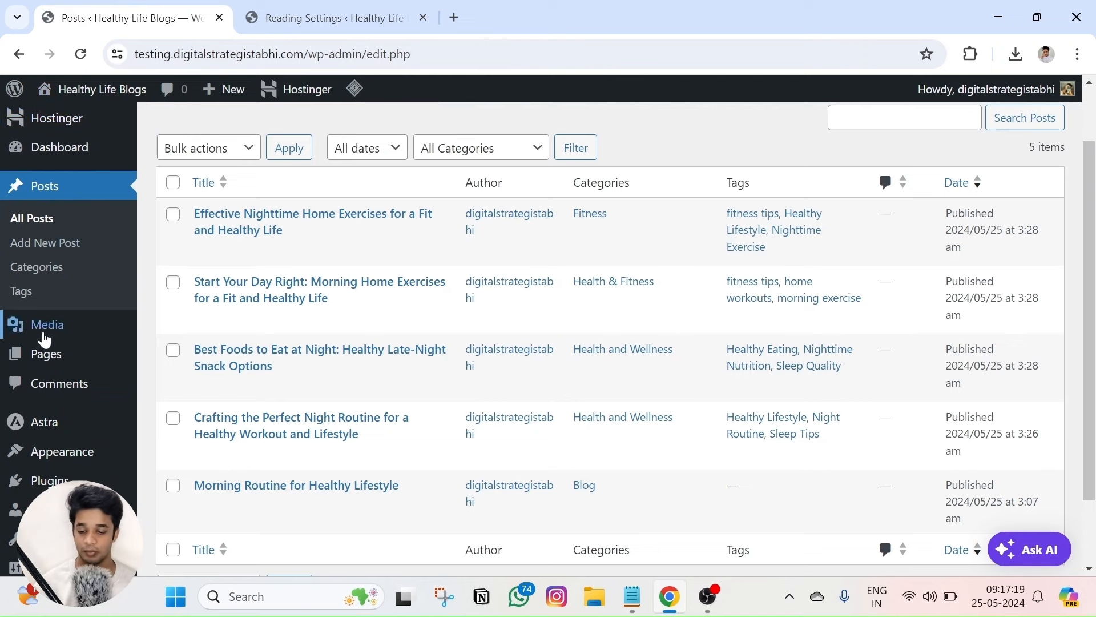
click(57, 352)
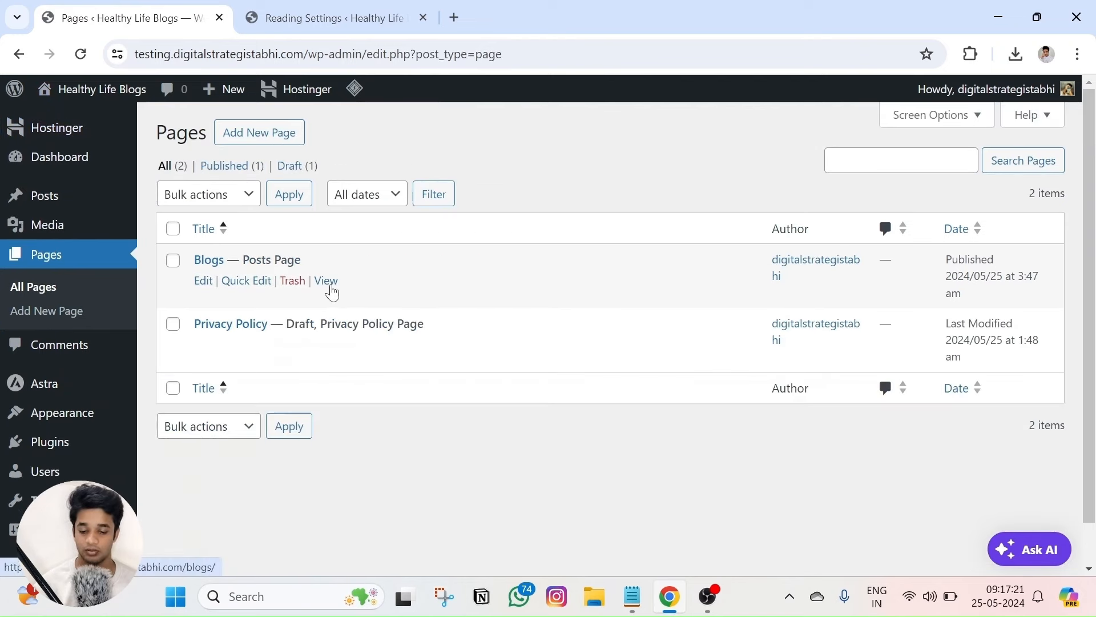
right_click(332, 291)
click(400, 304)
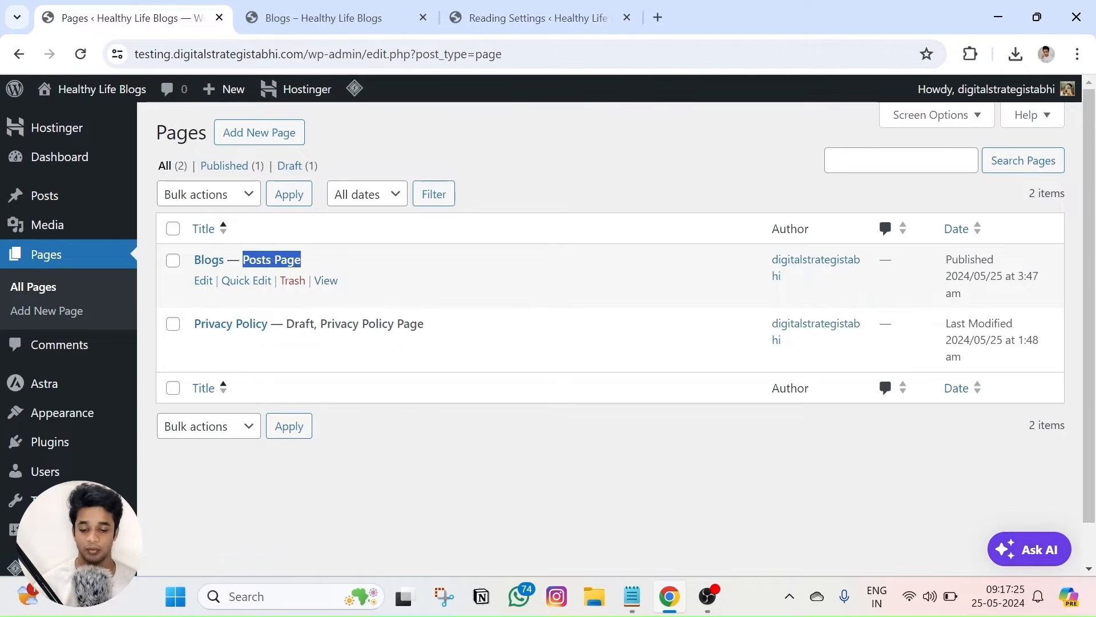
click(323, 17)
Examine the live Blogs page from header to footer, checking that posts from both categories are listed
scroll(513, 388, down, 10)
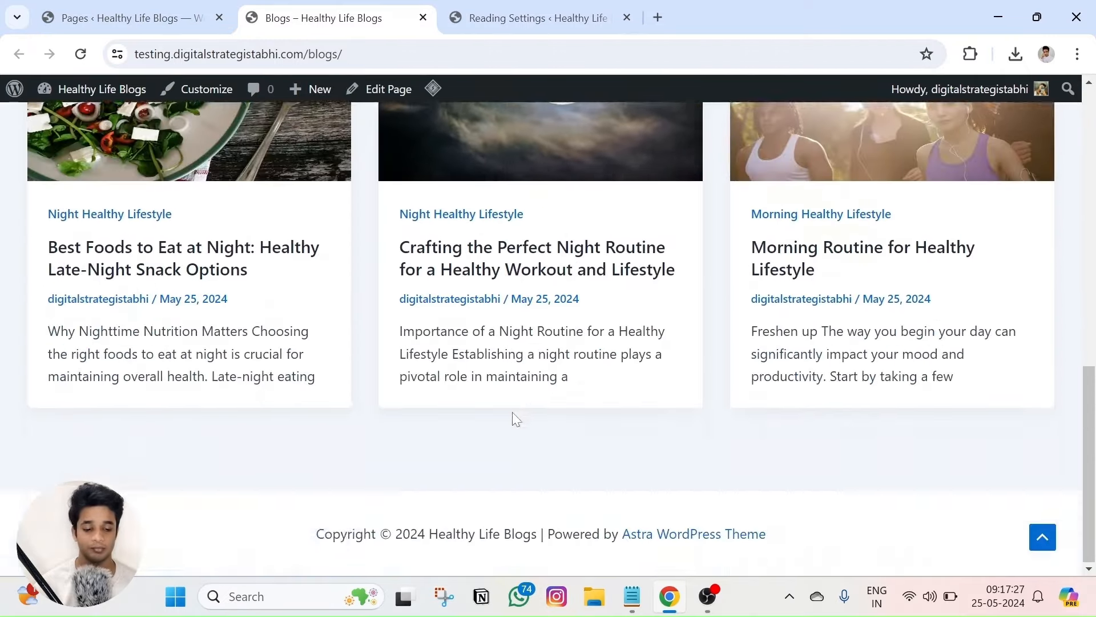
scroll(511, 417, up, 10)
scroll(476, 387, down, 5)
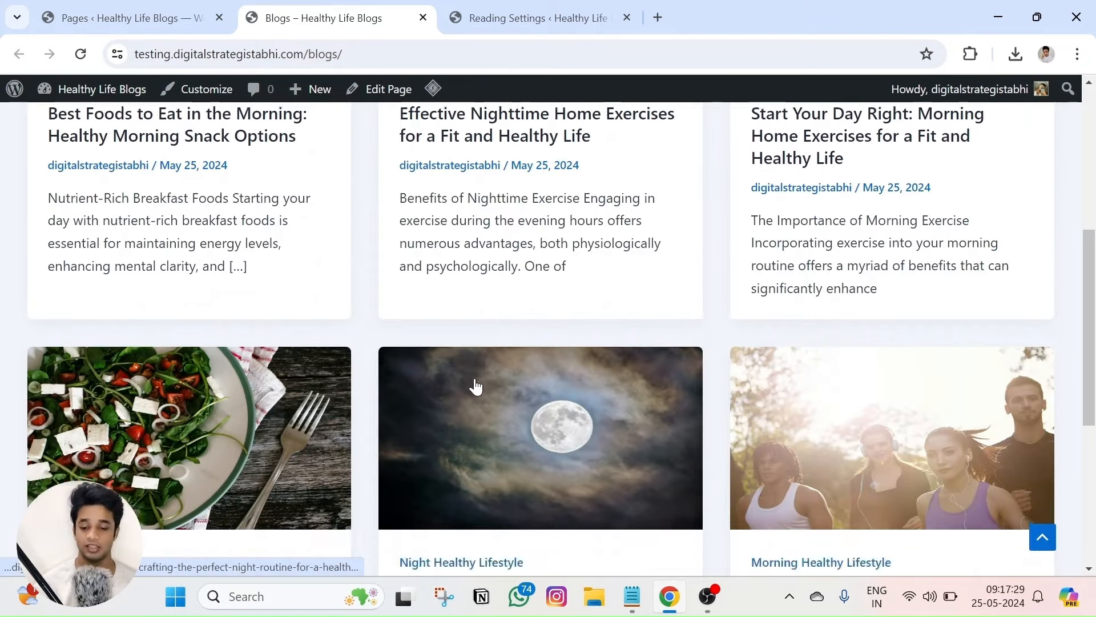
scroll(476, 387, down, 5)
scroll(475, 386, up, 10)
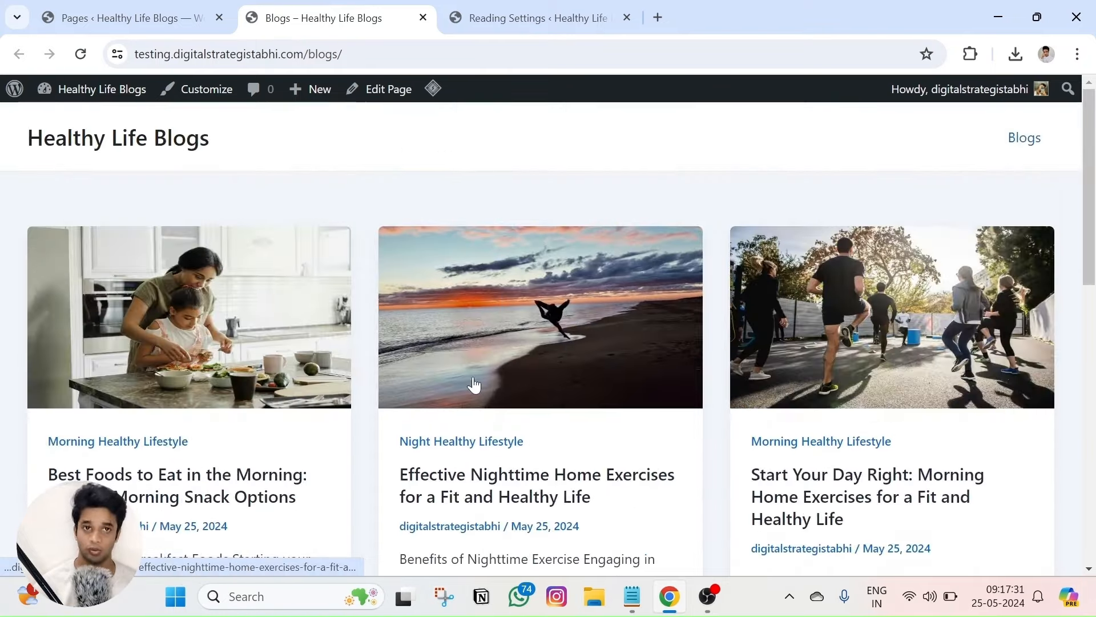
scroll(473, 386, down, 5)
click(131, 18)
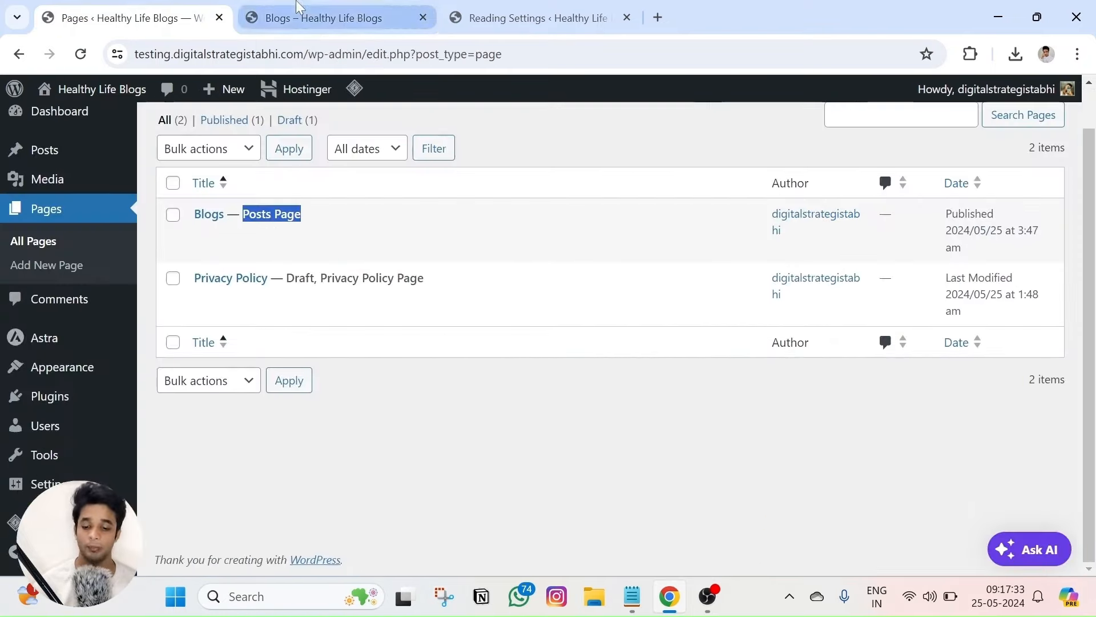
click(297, 6)
scroll(436, 325, down, 5)
scroll(417, 351, up, 10)
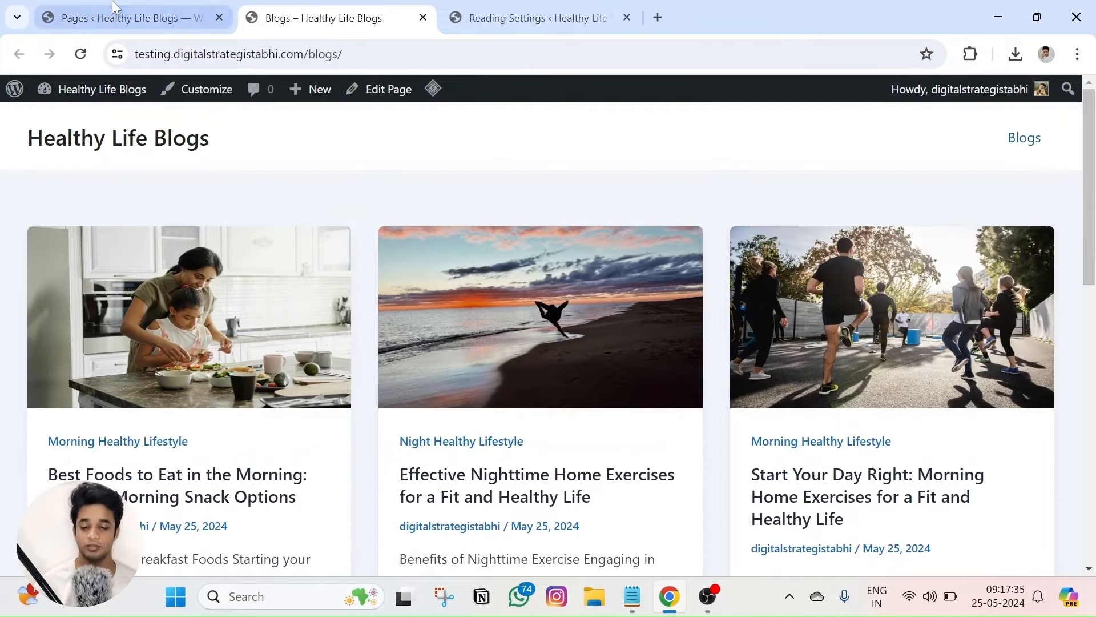
click(114, 7)
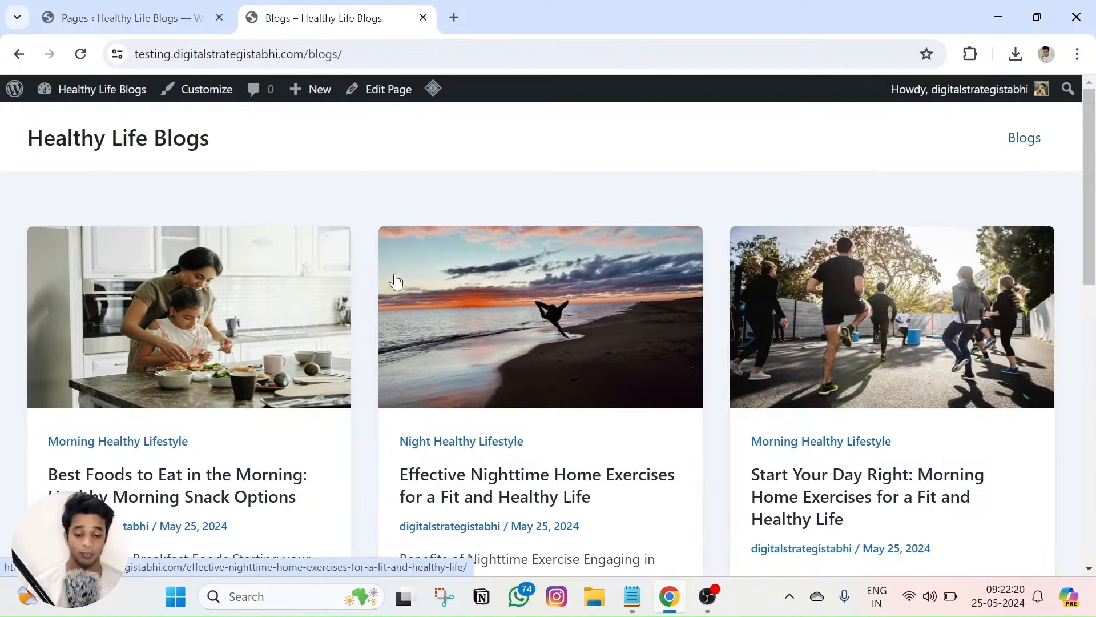
scroll(449, 314, down, 8)
scroll(448, 314, up, 8)
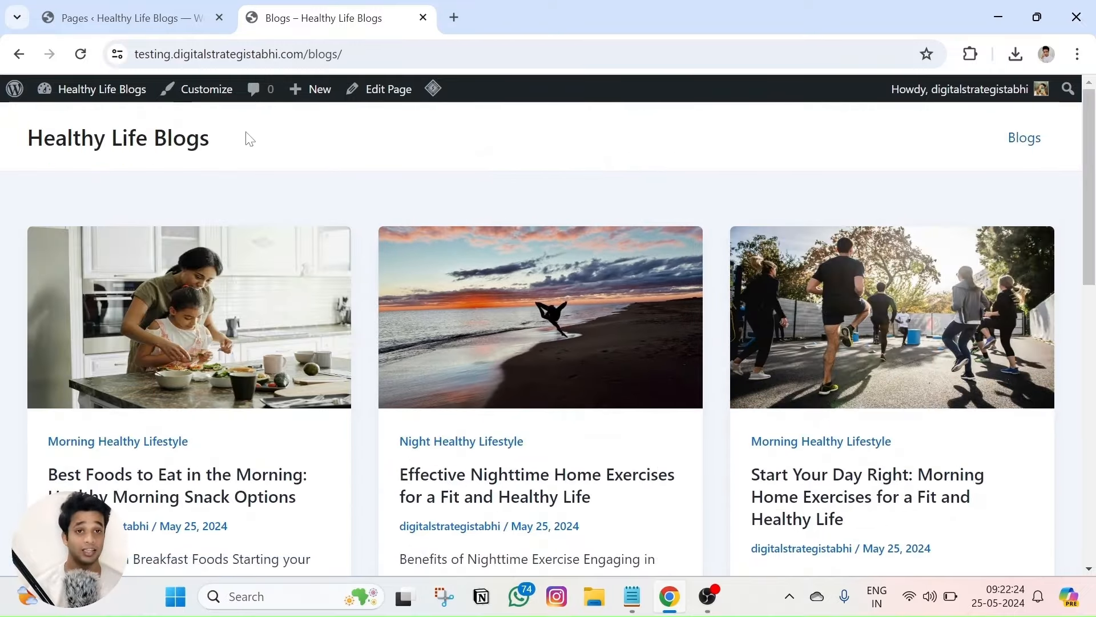
Open the theme customizer for the Blogs page and go to the Blog Layout options of the Blog / Archive settings
click(197, 94)
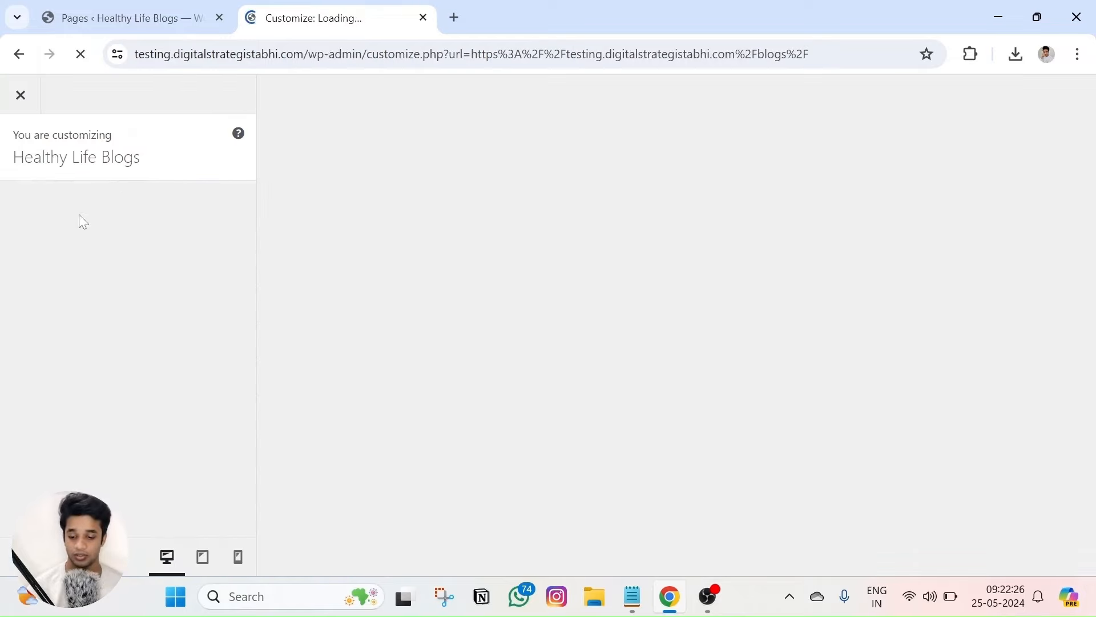
scroll(90, 319, down, 3)
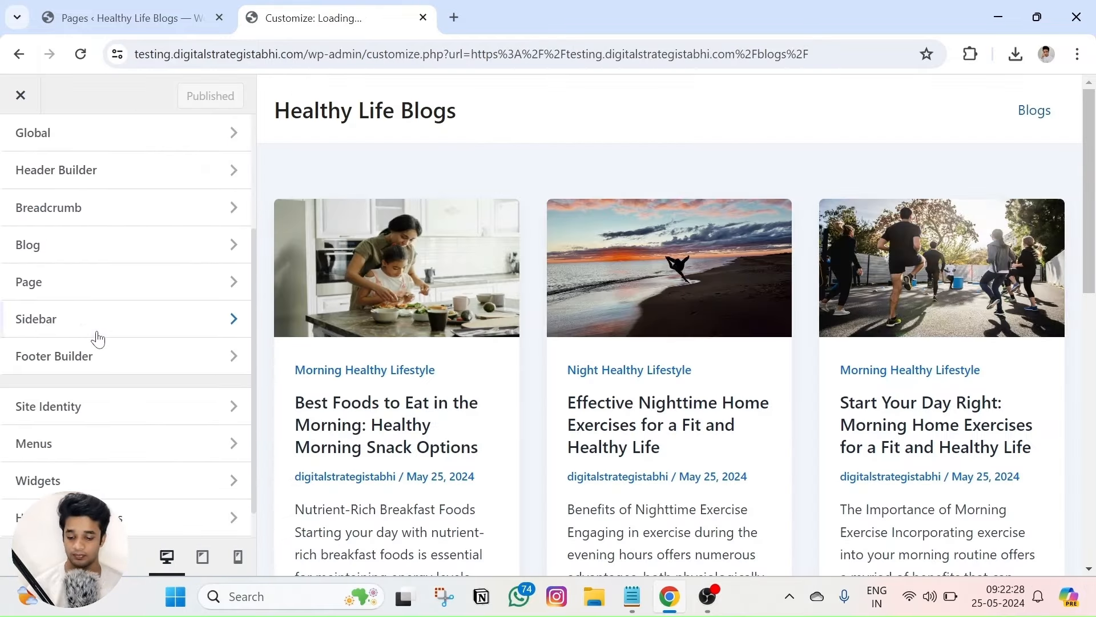
click(51, 257)
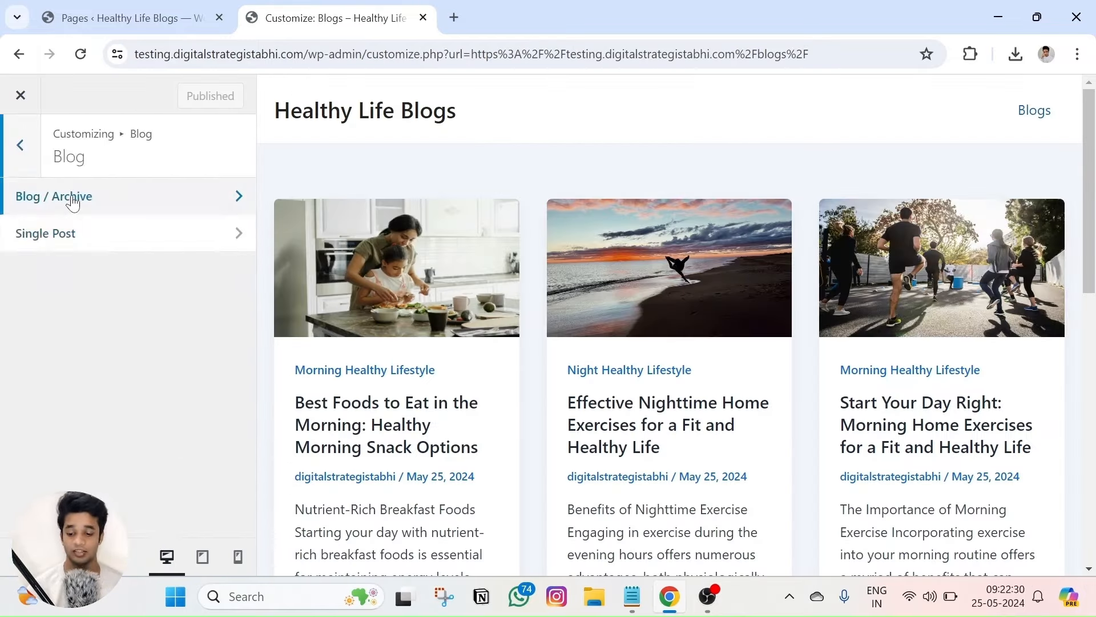
click(63, 210)
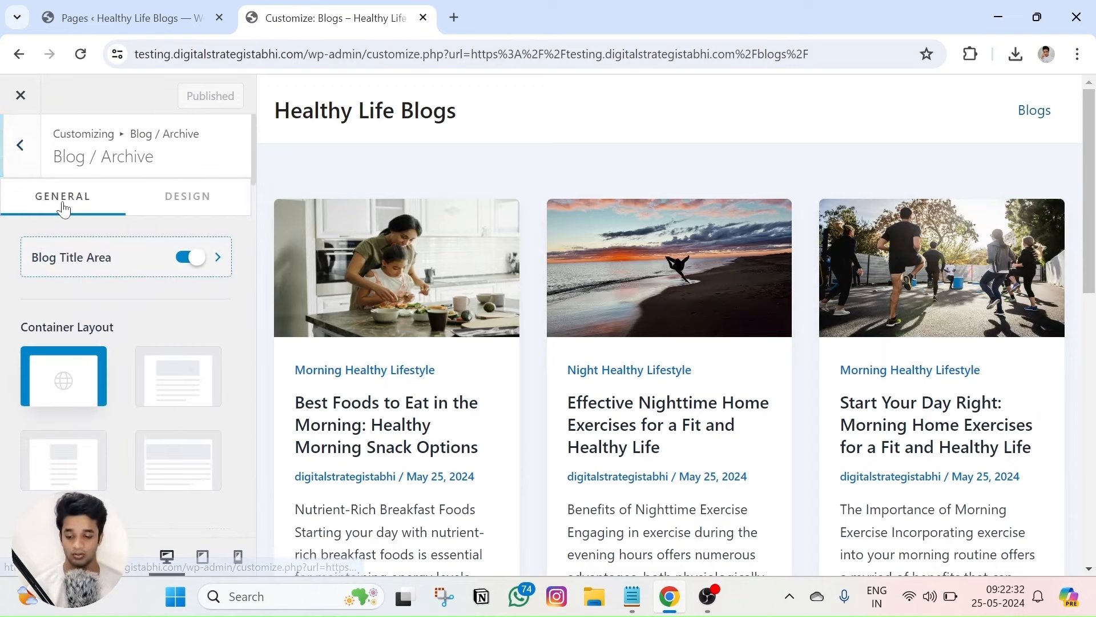
scroll(179, 264, down, 6)
scroll(177, 293, down, 8)
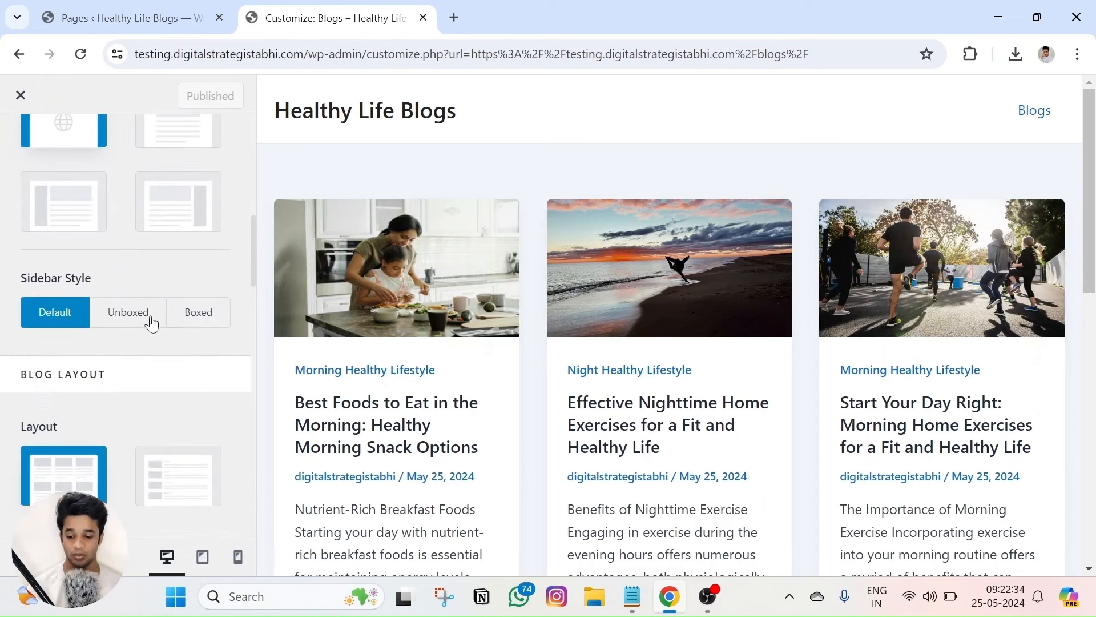
scroll(62, 280, up, 3)
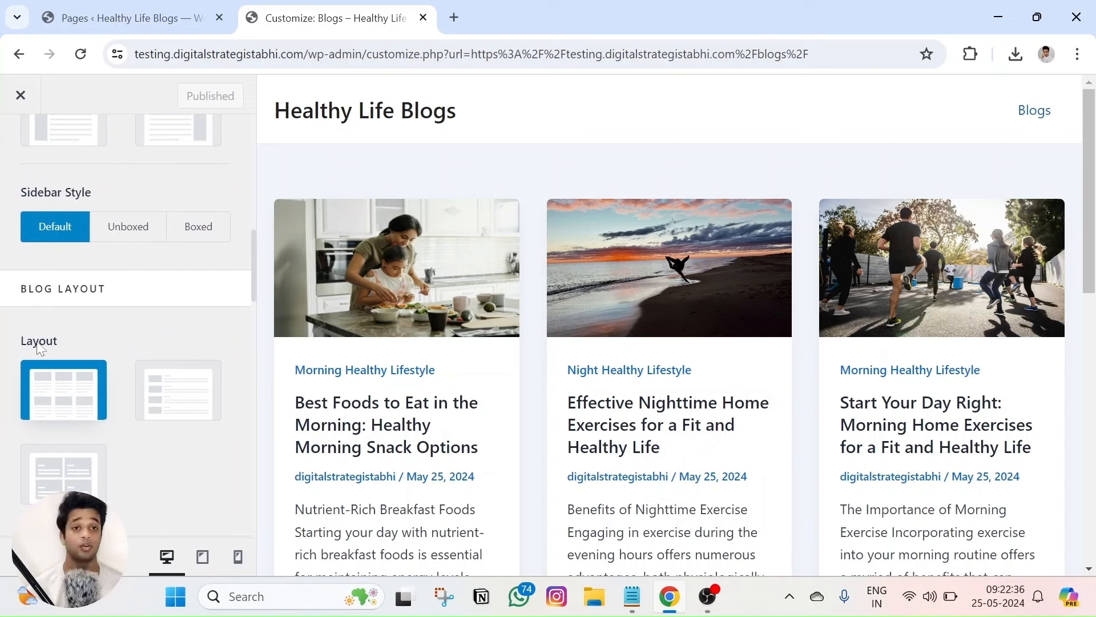
scroll(40, 342, down, 3)
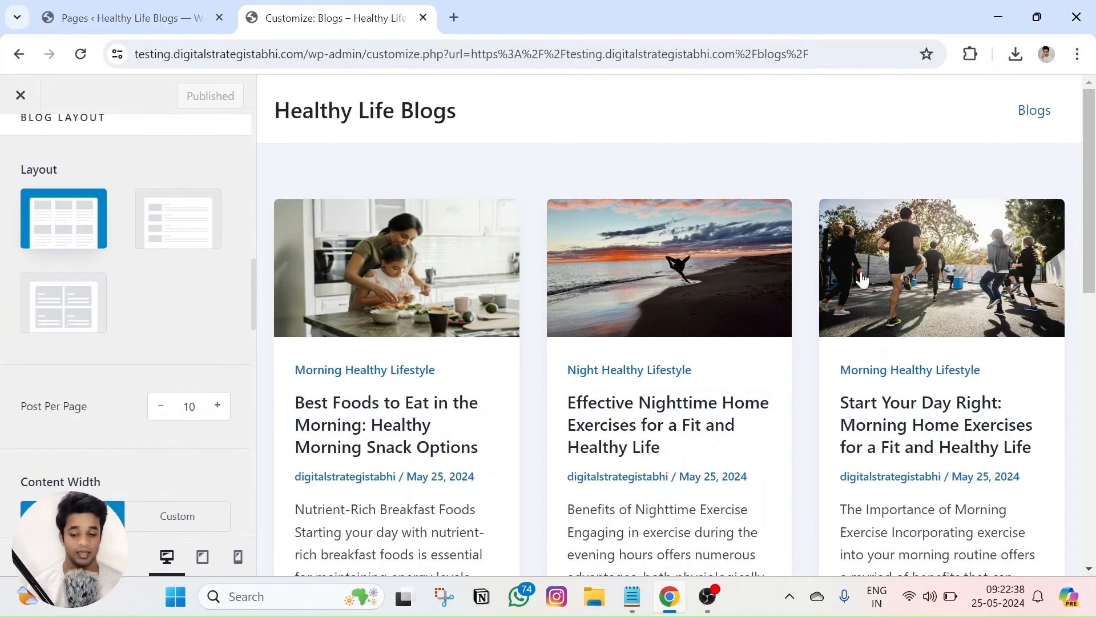
Try the list layout with the image beside the text for the blog and check how the posts look in the preview
click(181, 234)
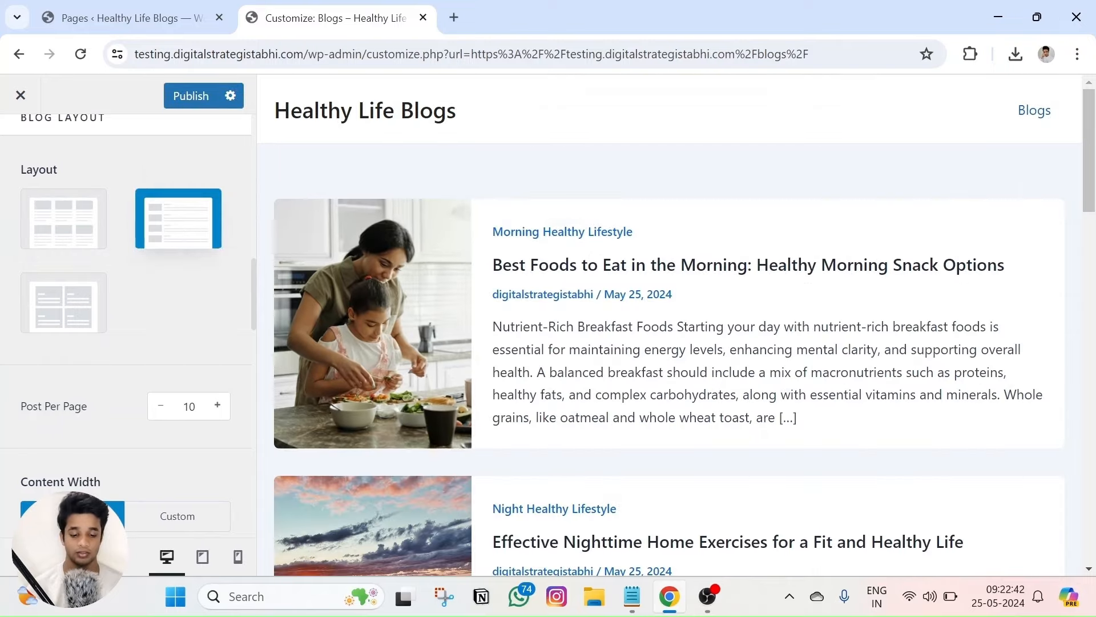
scroll(403, 245, down, 12)
scroll(395, 334, up, 12)
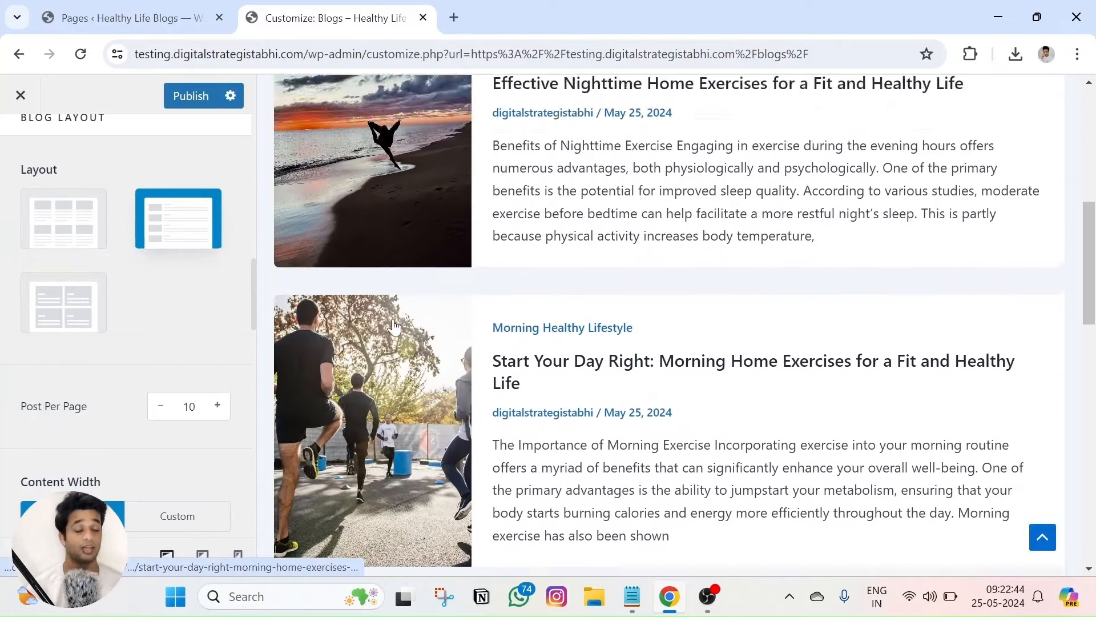
scroll(389, 317, down, 2)
scroll(431, 284, up, 1)
scroll(431, 284, up, 1)
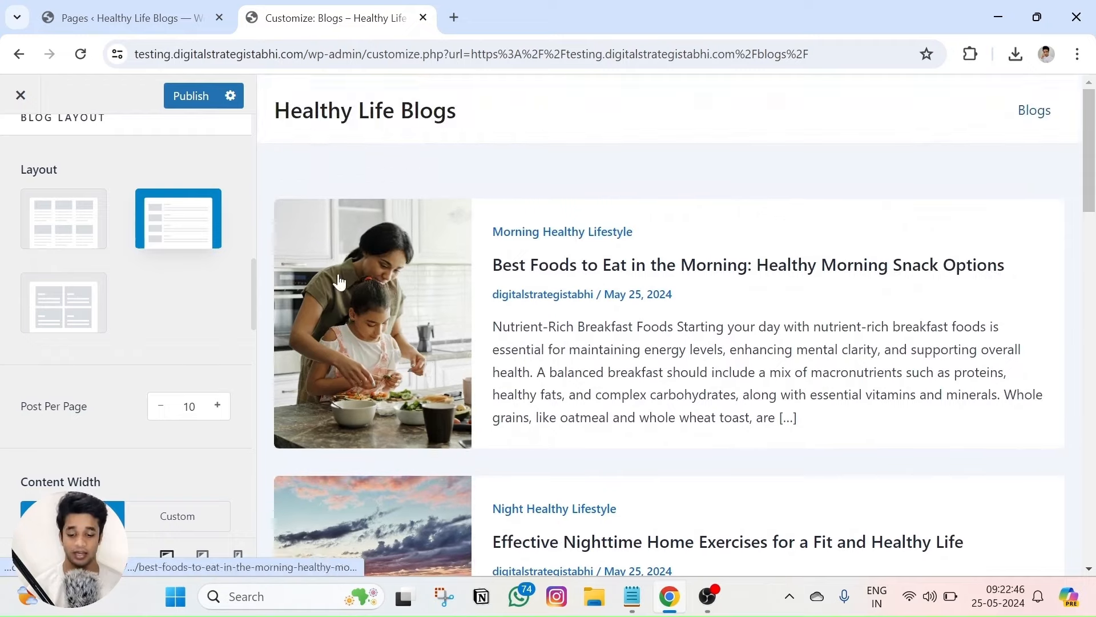
Try the cover layout with text over the post images and check all posts in the preview
click(66, 300)
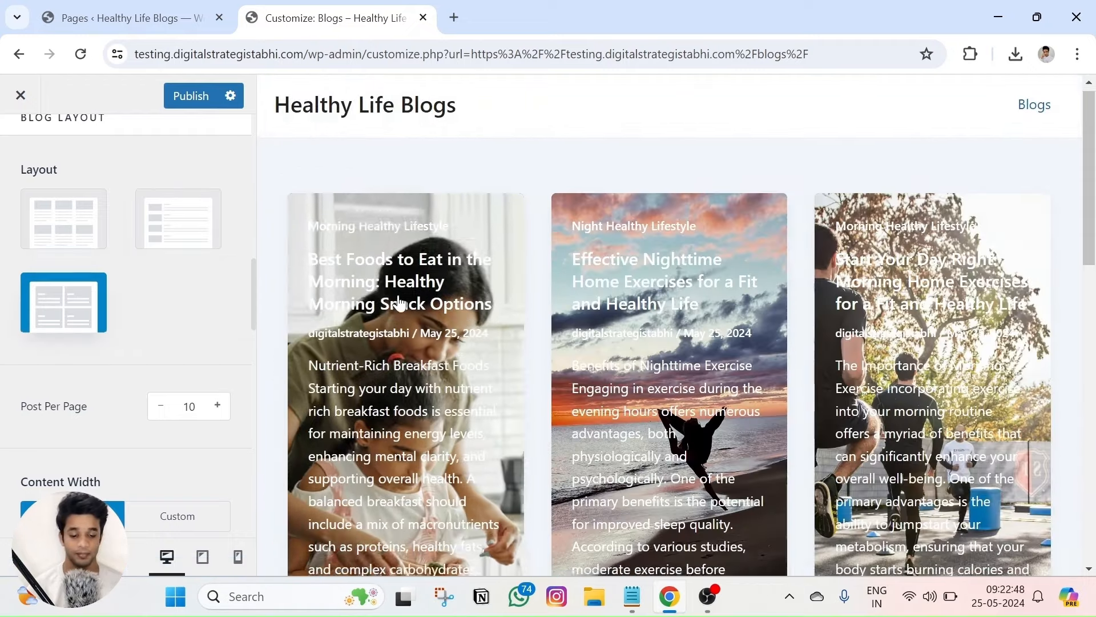
scroll(713, 343, down, 10)
scroll(712, 349, up, 3)
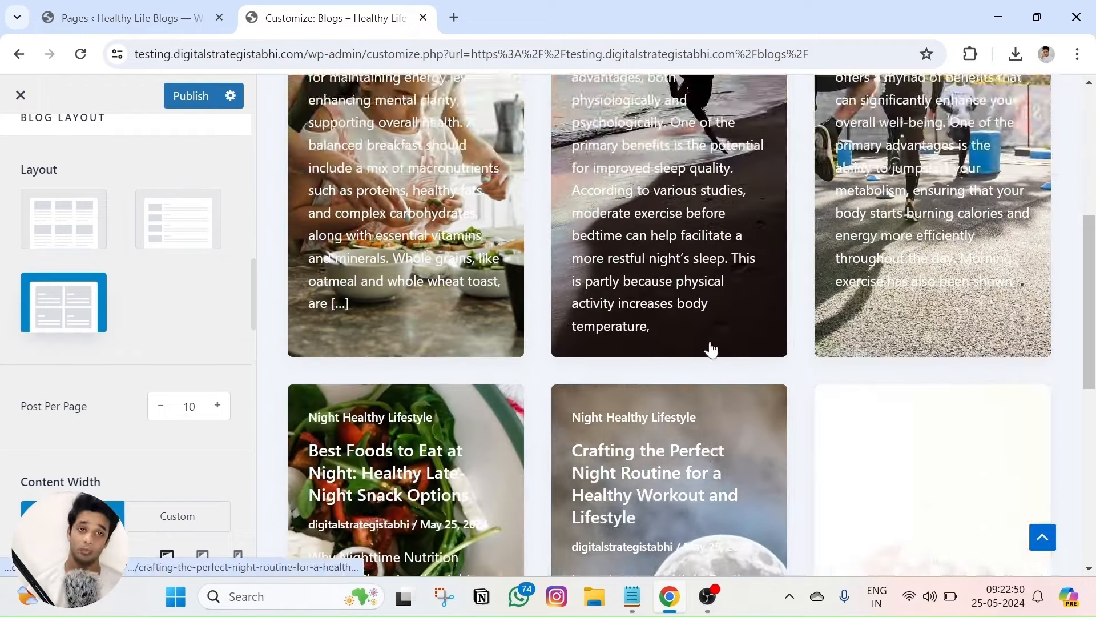
scroll(710, 348, down, 9)
scroll(150, 334, down, 4)
scroll(809, 274, up, 8)
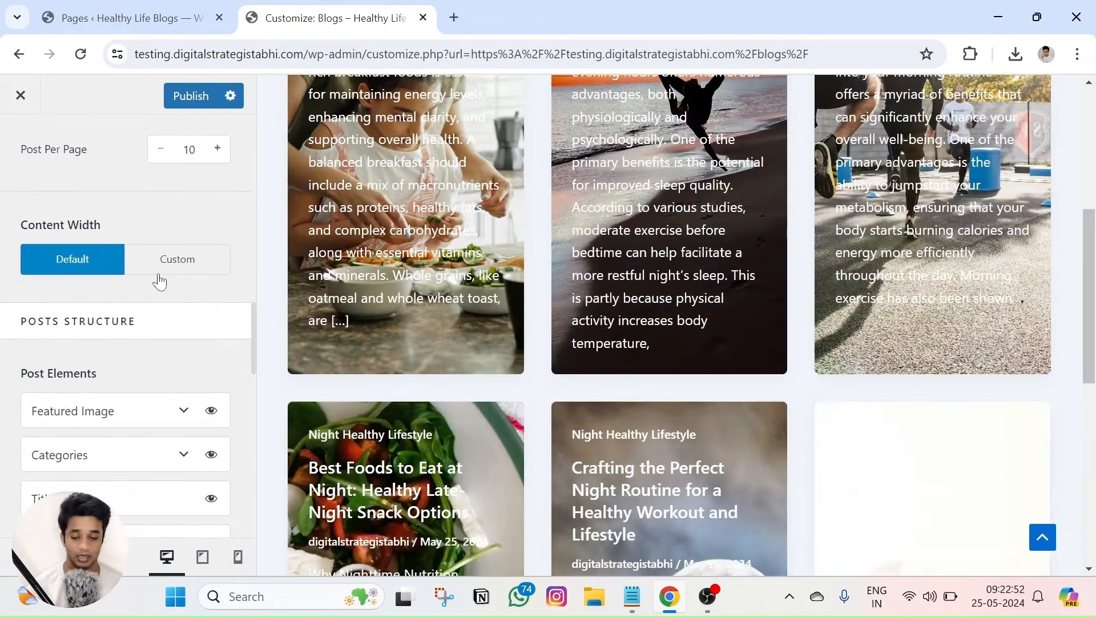
scroll(159, 273, up, 5)
scroll(158, 273, down, 5)
scroll(159, 272, up, 4)
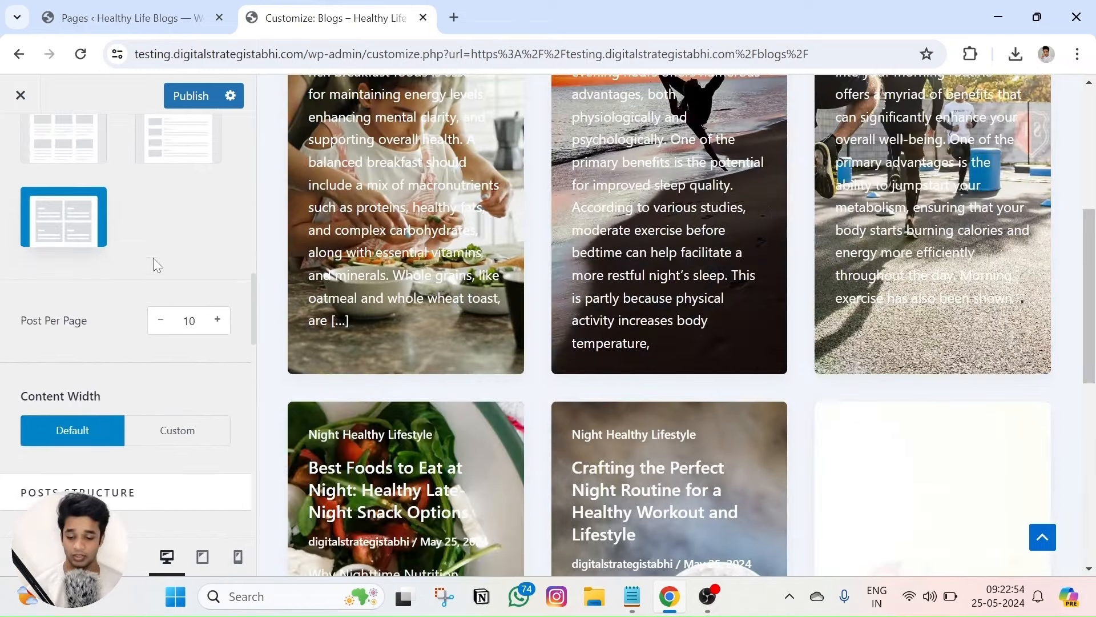
Set the blog layout to the list style with images beside the text and go to the Post Elements settings
click(173, 156)
scroll(183, 274, down, 5)
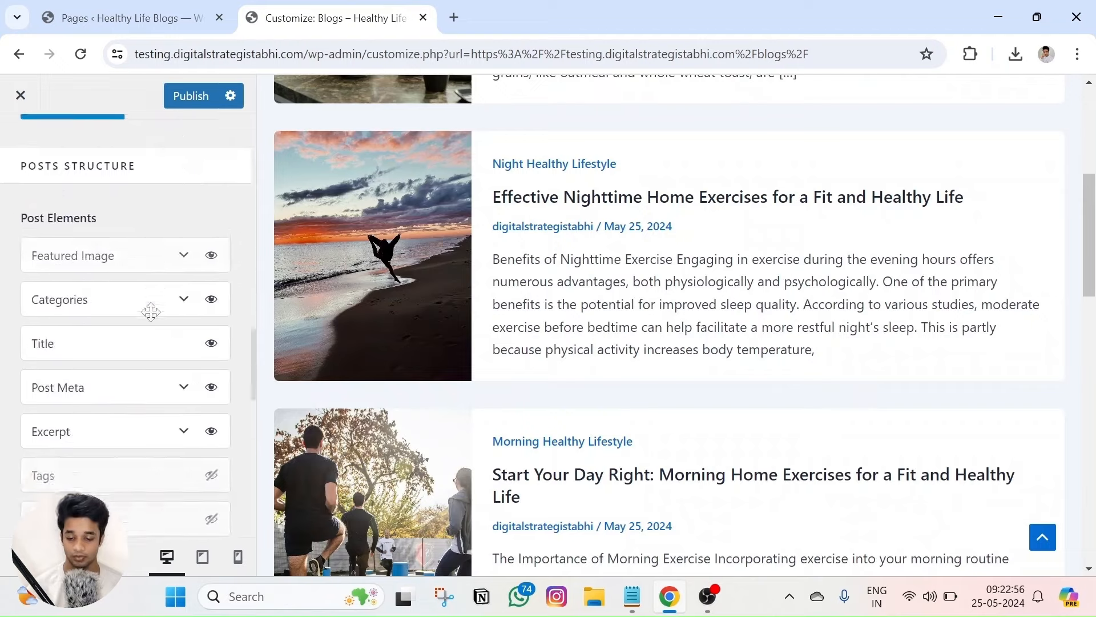
scroll(359, 237, up, 2)
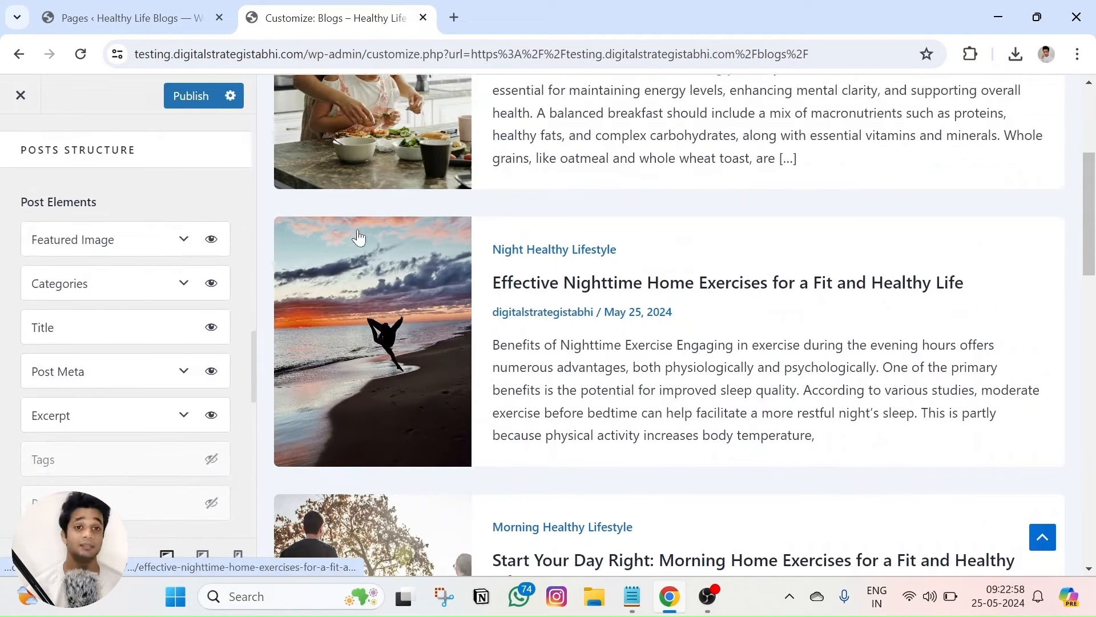
Hide the Featured Image post element, check the posts in the preview without images, and show the element again
scroll(359, 237, up, 4)
scroll(521, 217, down, 2)
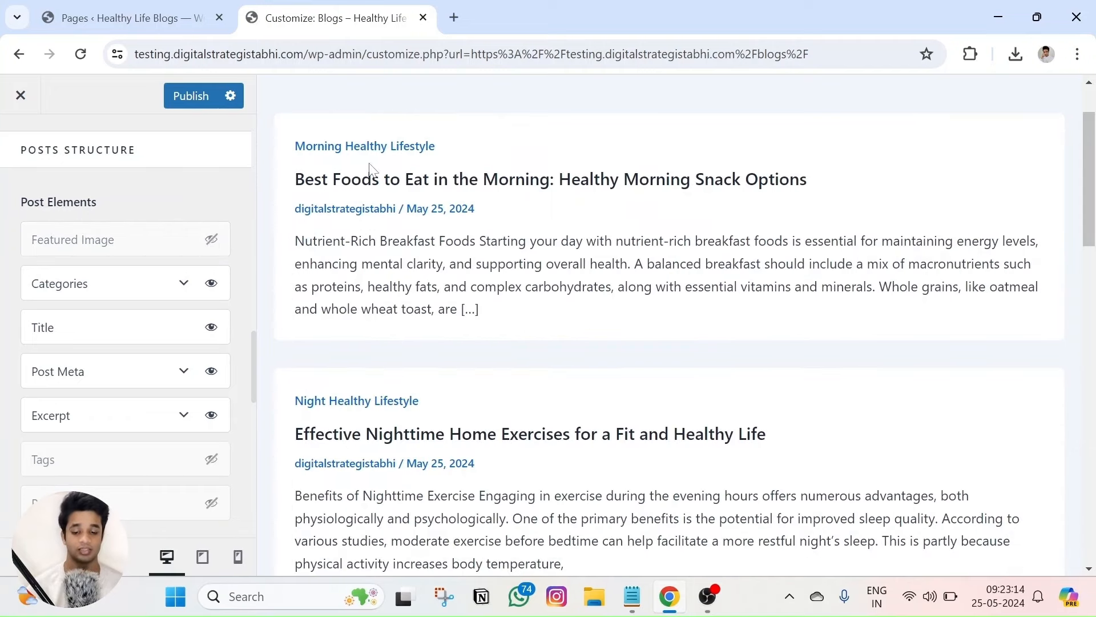
scroll(443, 306, down, 10)
scroll(443, 306, up, 12)
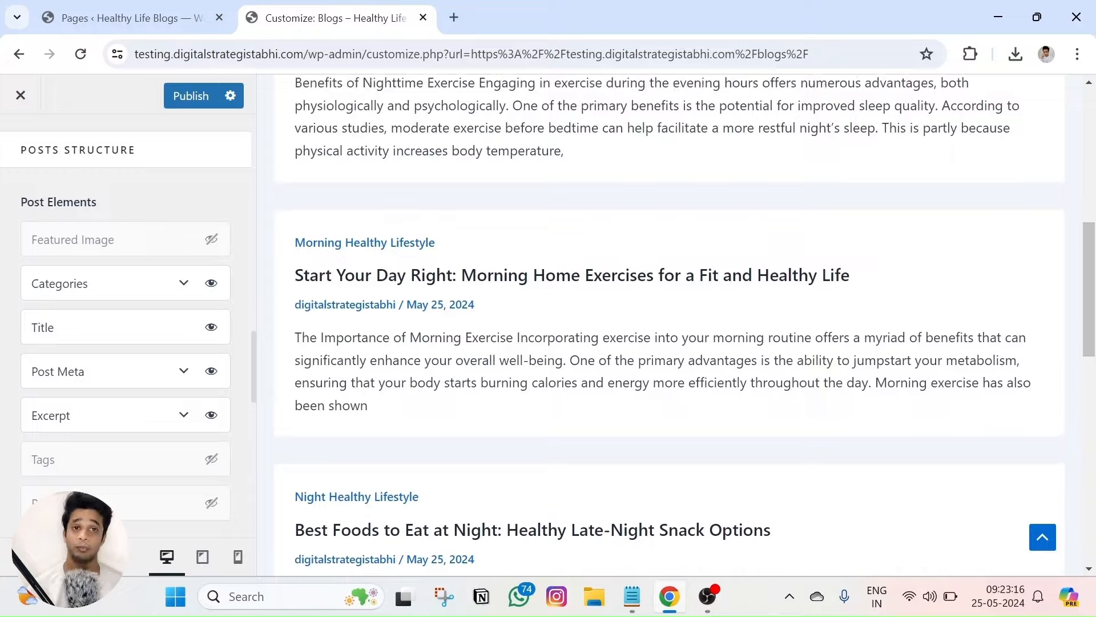
scroll(128, 237, up, 3)
scroll(359, 256, down, 3)
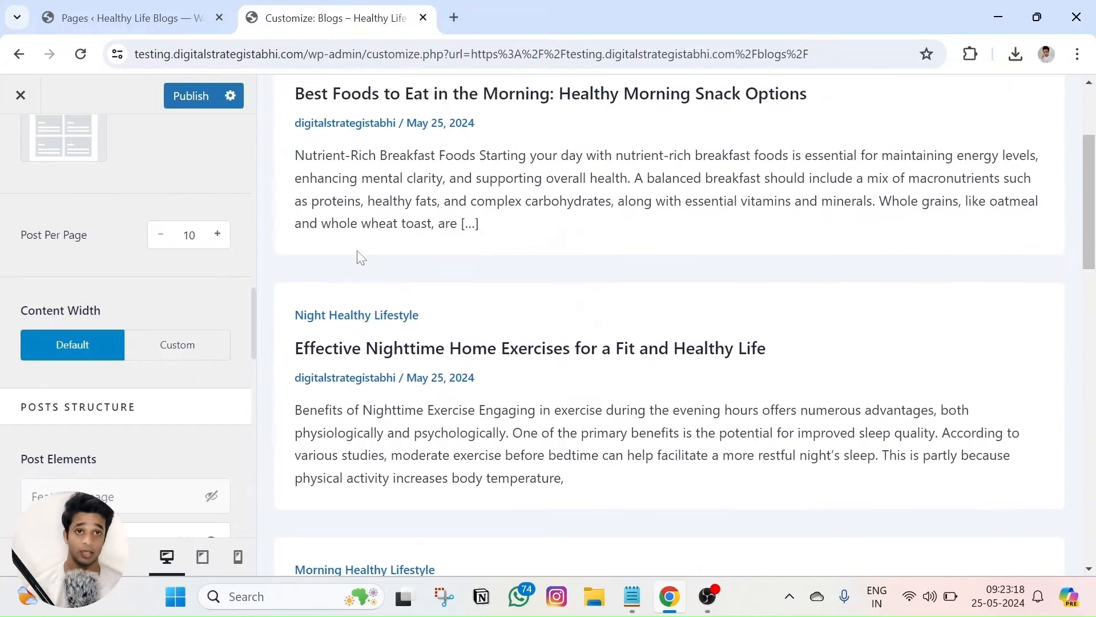
scroll(230, 313, down, 6)
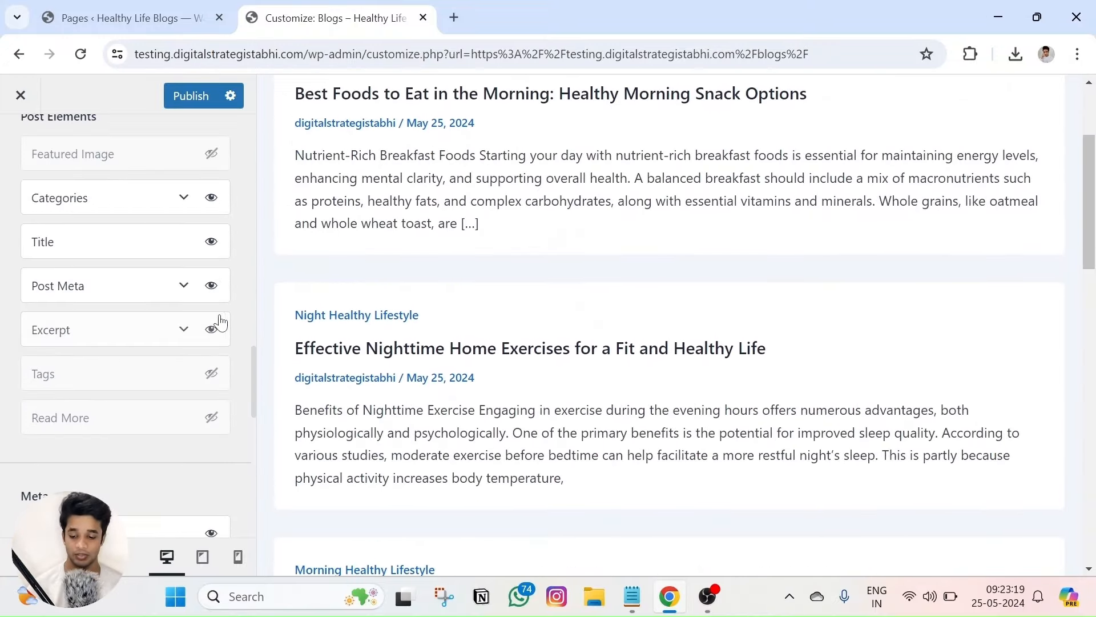
click(211, 154)
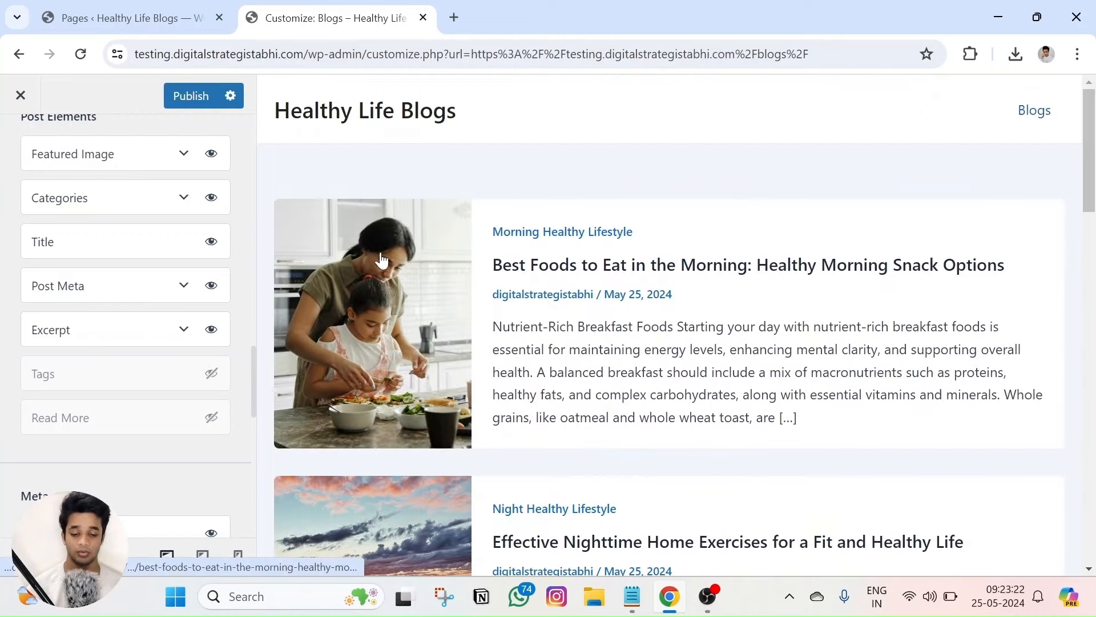
Open the Night Healthy Lifestyle category link in a new tab, look through its archive page, and close the tab
scroll(385, 279, down, 3)
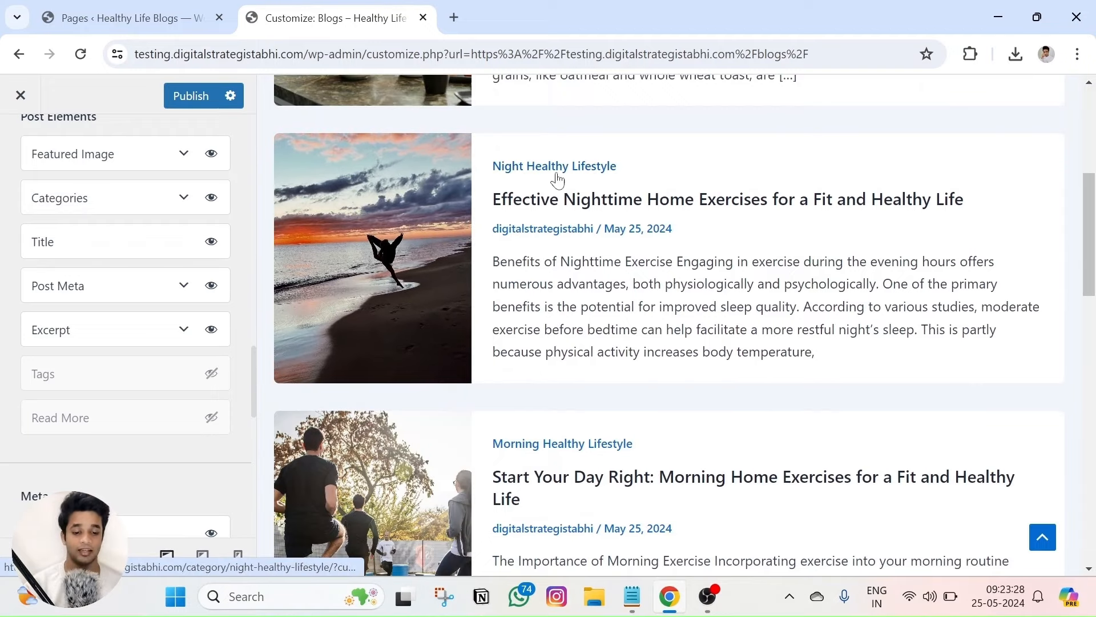
click(213, 205)
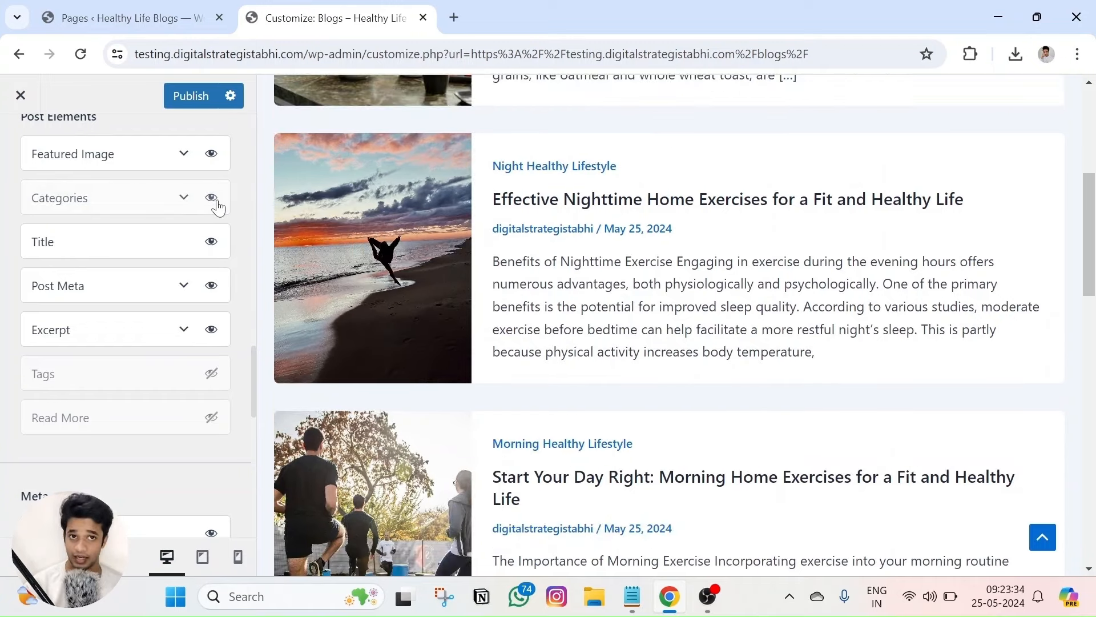
right_click(567, 173)
click(593, 186)
key(ctrl+Tab)
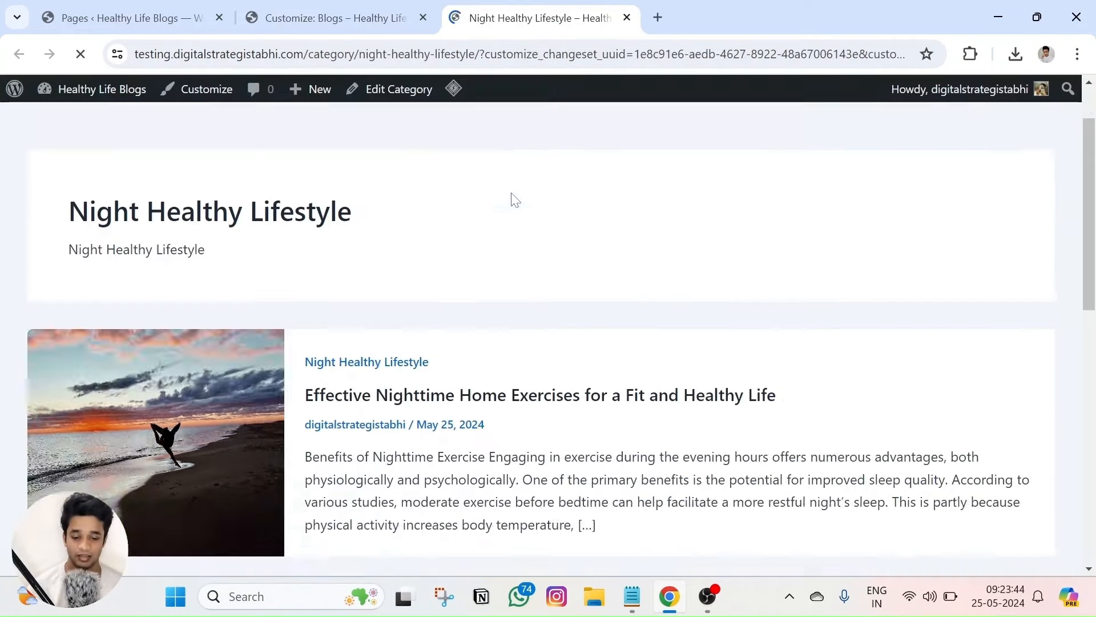
scroll(516, 200, down, 10)
scroll(472, 282, up, 12)
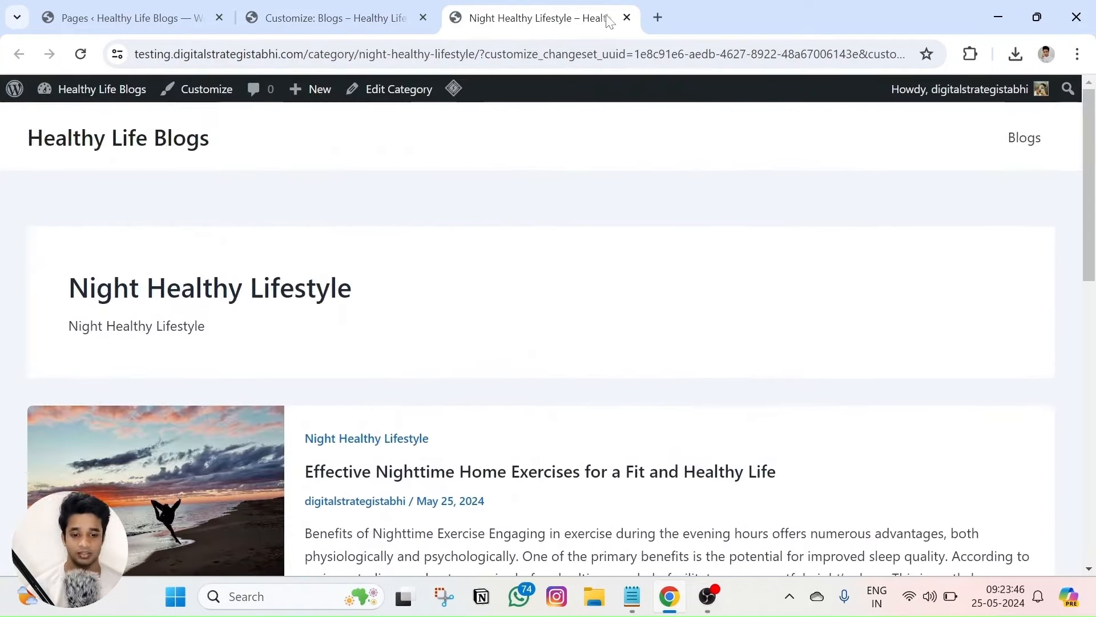
click(627, 17)
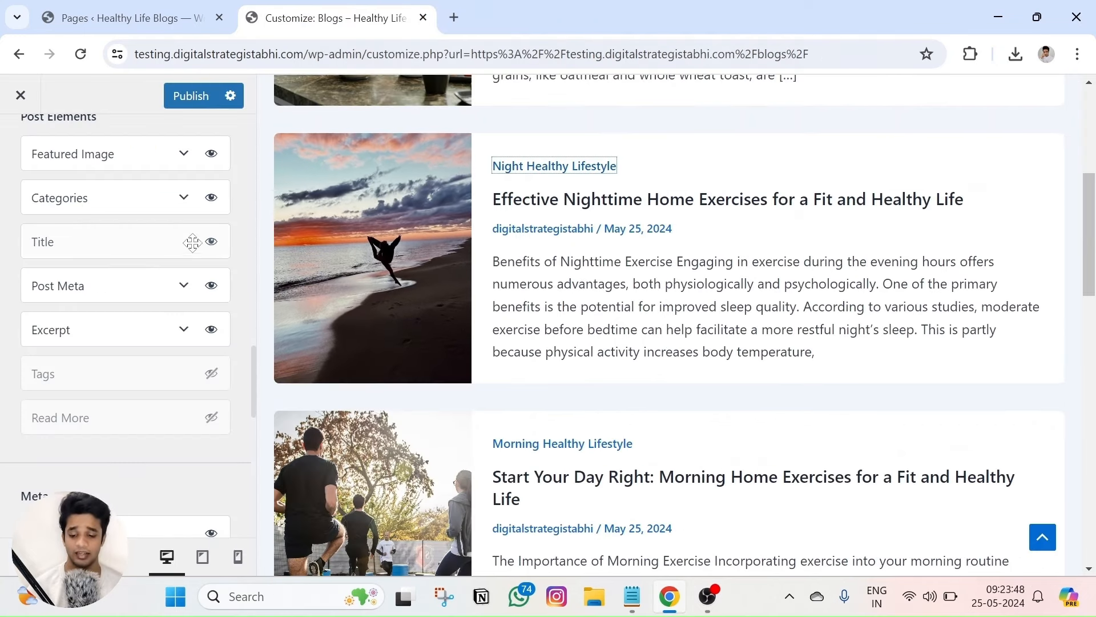
Review the post Meta options, including Author and Date, against the posts in the preview
scroll(189, 251, down, 5)
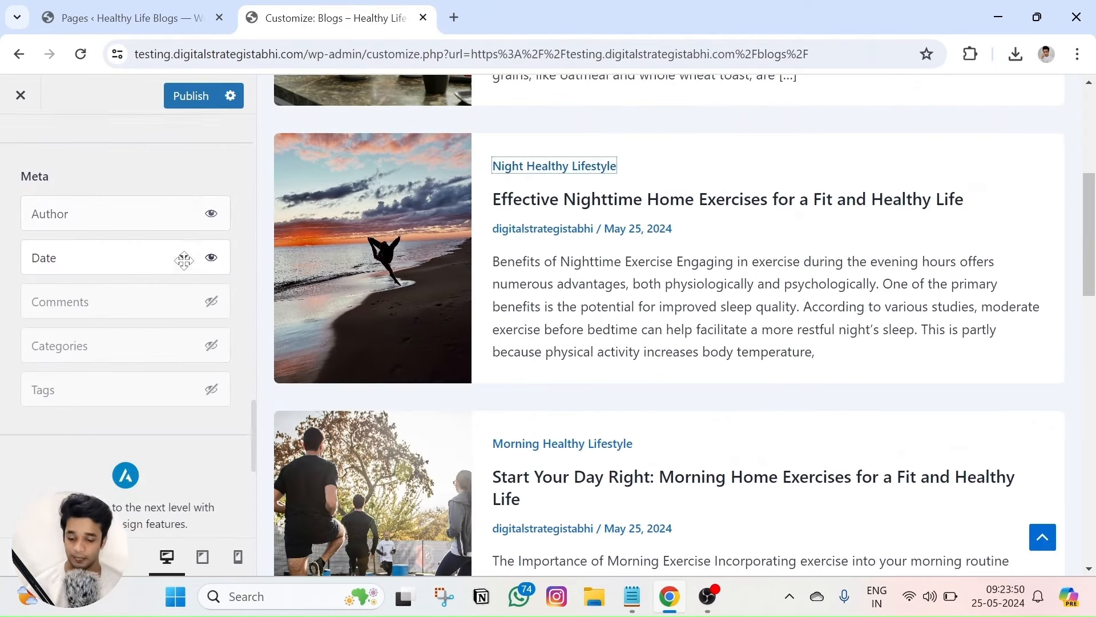
scroll(182, 262, down, 1)
scroll(179, 266, up, 1)
scroll(403, 271, up, 1)
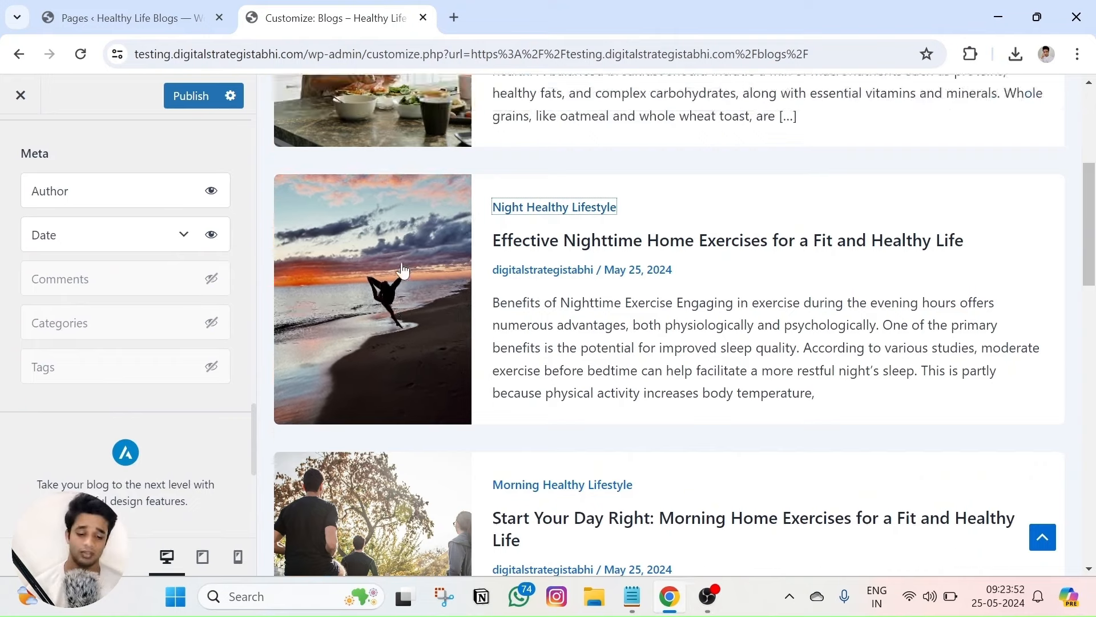
scroll(403, 271, up, 5)
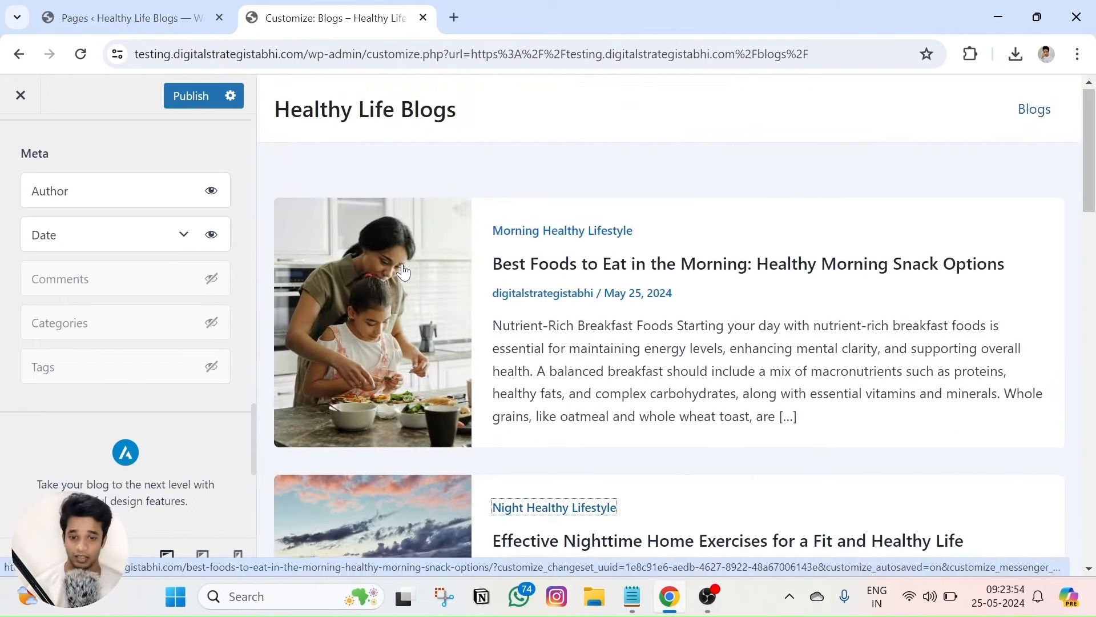
scroll(403, 269, down, 3)
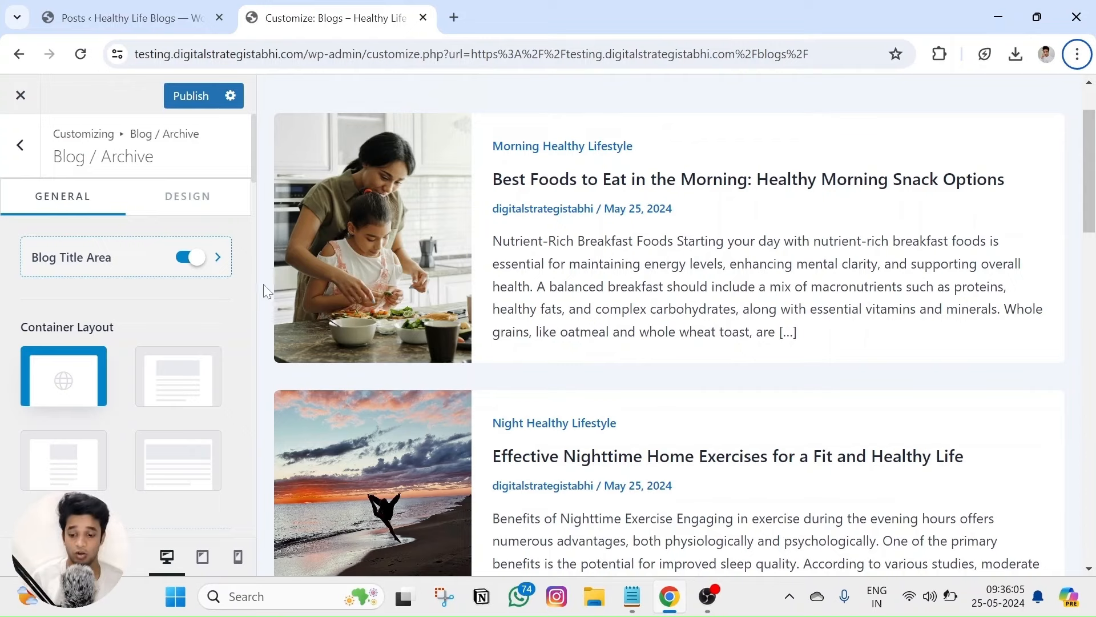
In the Post Elements settings, hide the Excerpt element, check the preview without it, and show it again
scroll(266, 291, down, 5)
scroll(128, 306, down, 10)
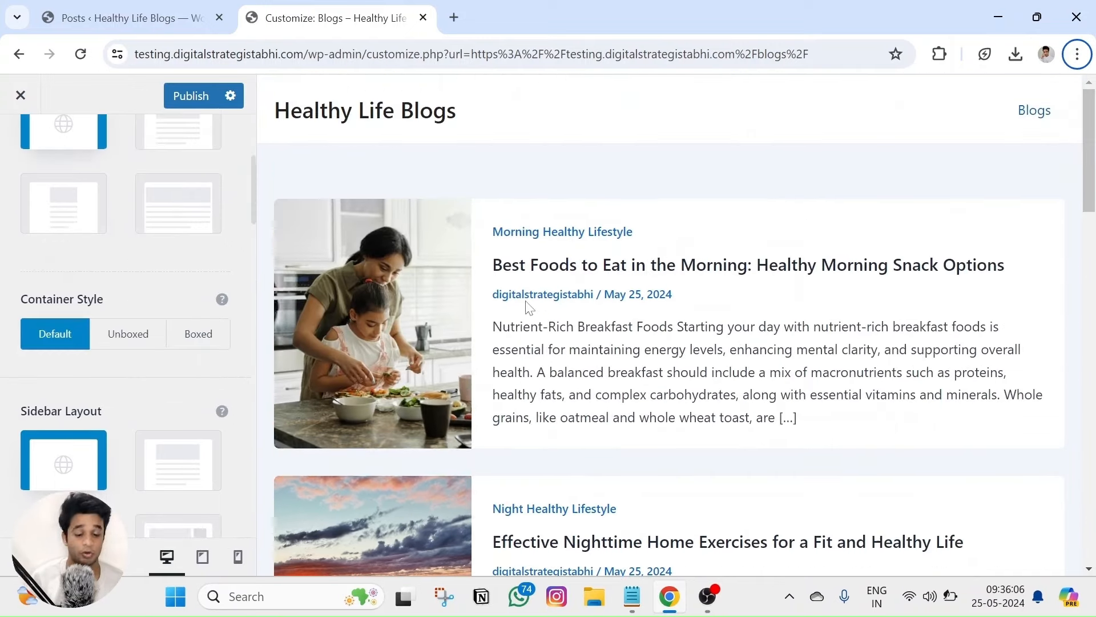
scroll(122, 336, down, 3)
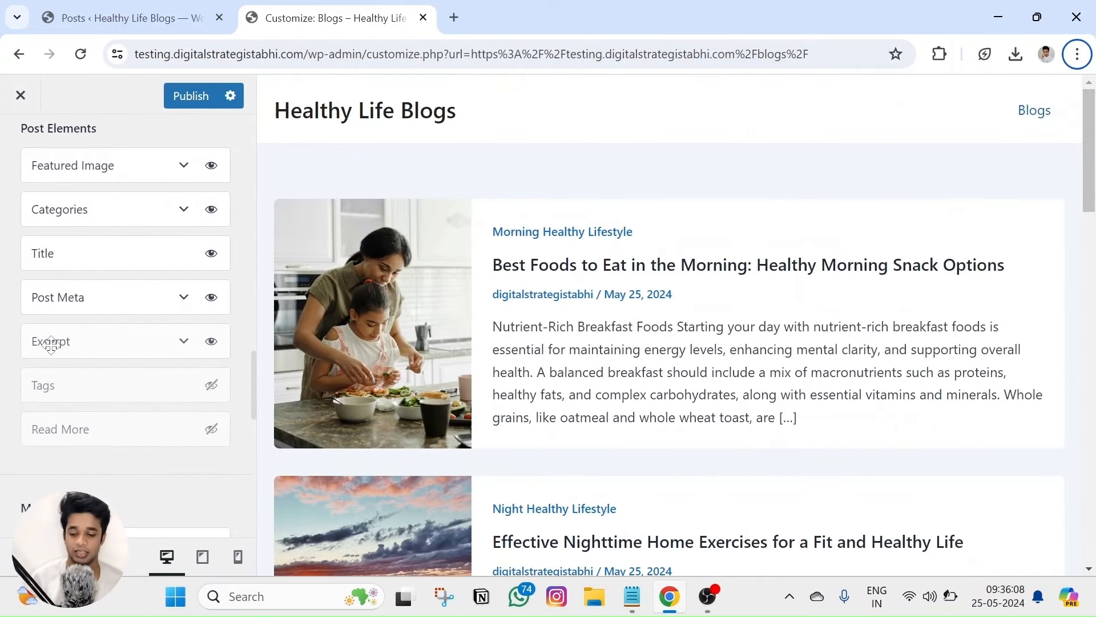
triple_click(558, 348)
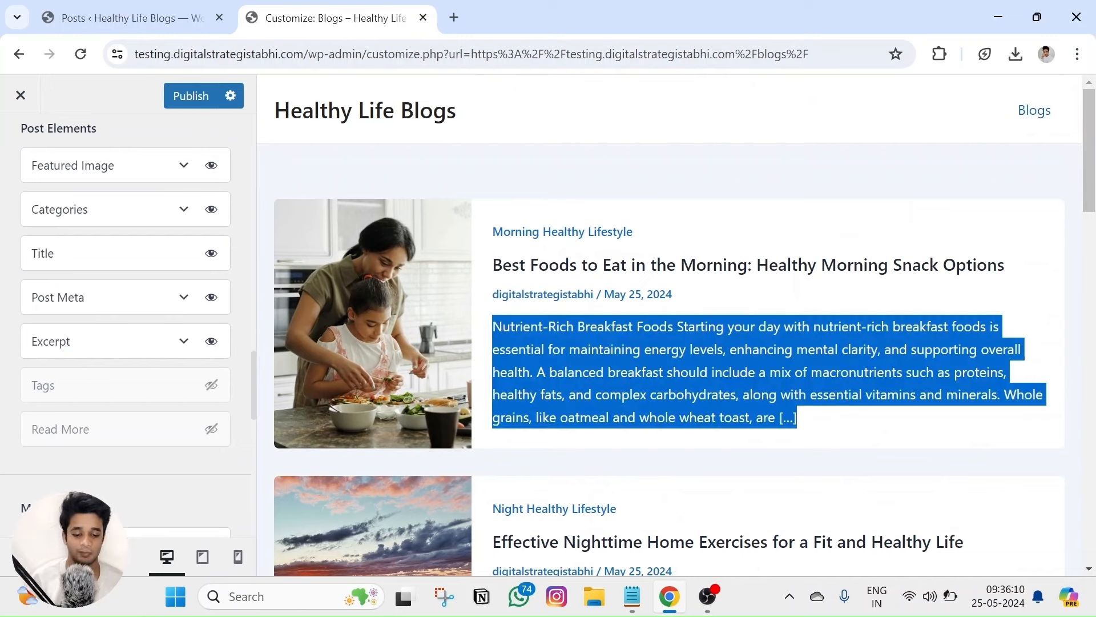
click(212, 341)
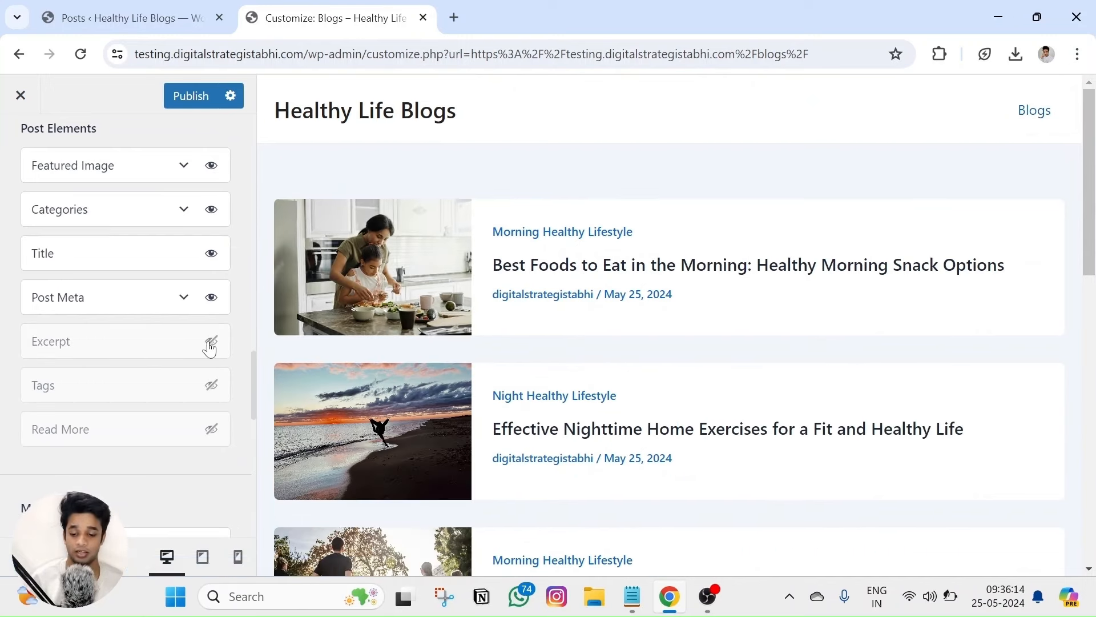
click(213, 343)
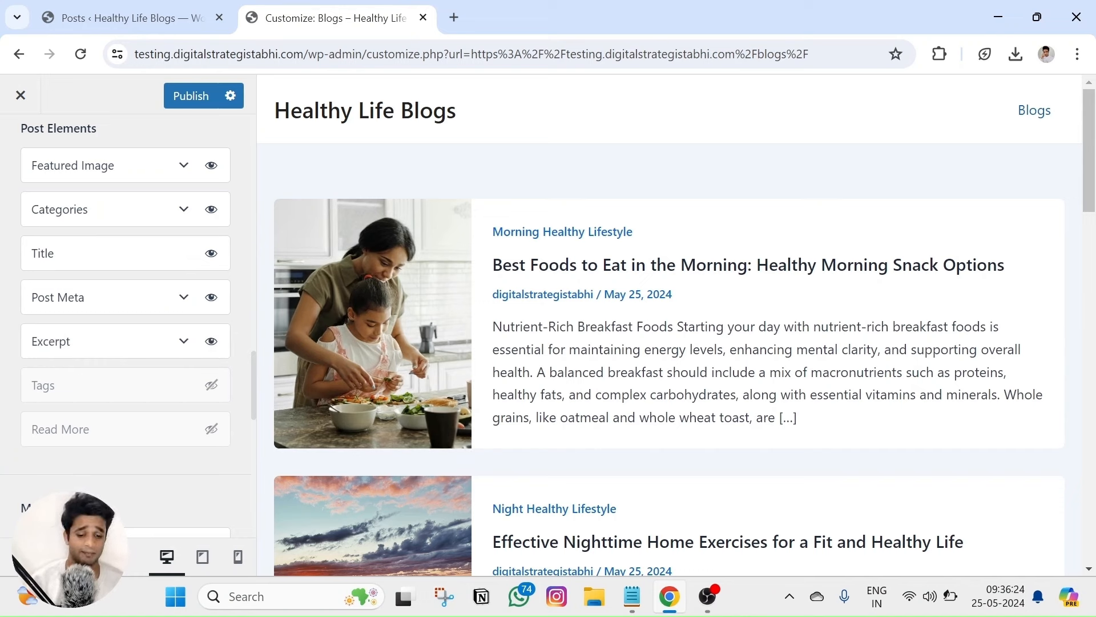
Examine the excerpt text of the "Best Foods to Eat in the Morning" post and its shortened ending in the preview
drag(493, 327, 729, 372)
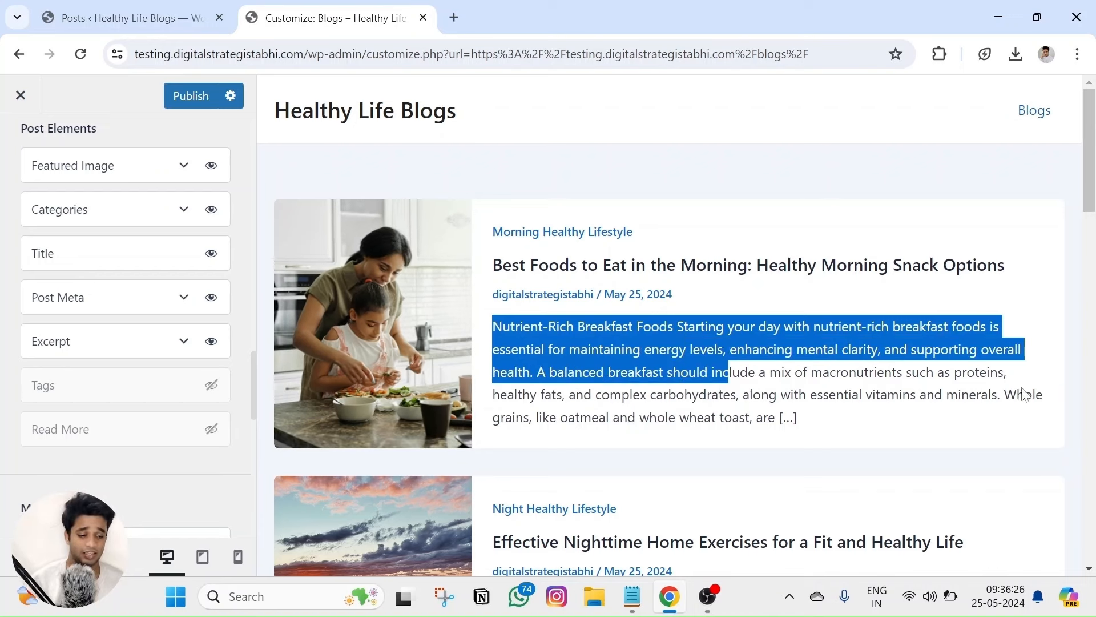
click(767, 310)
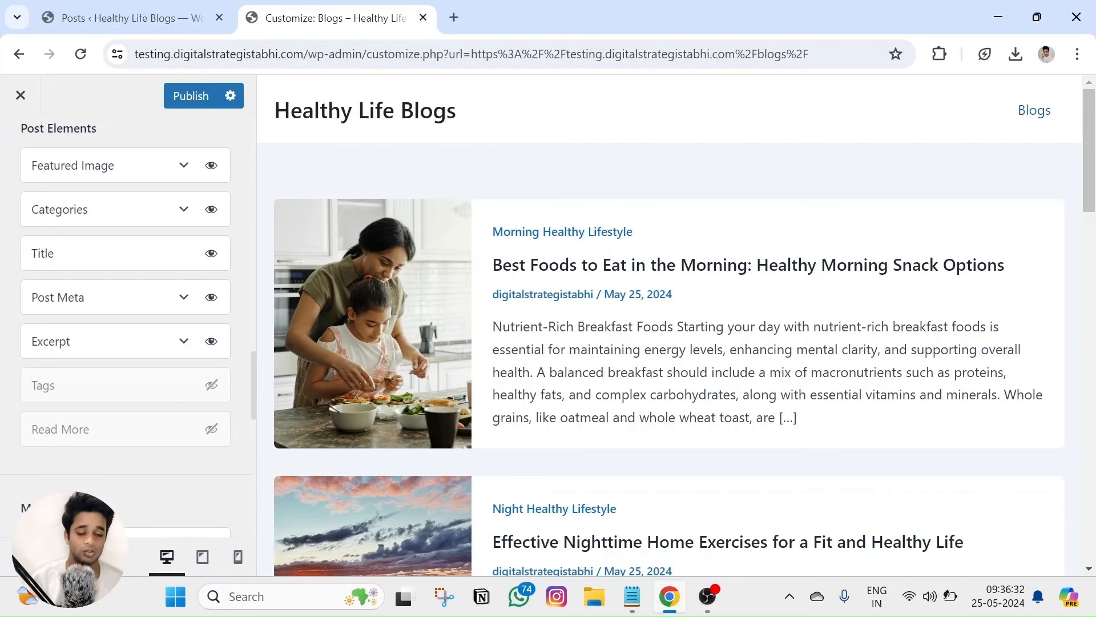
drag(680, 349, 799, 418)
click(800, 420)
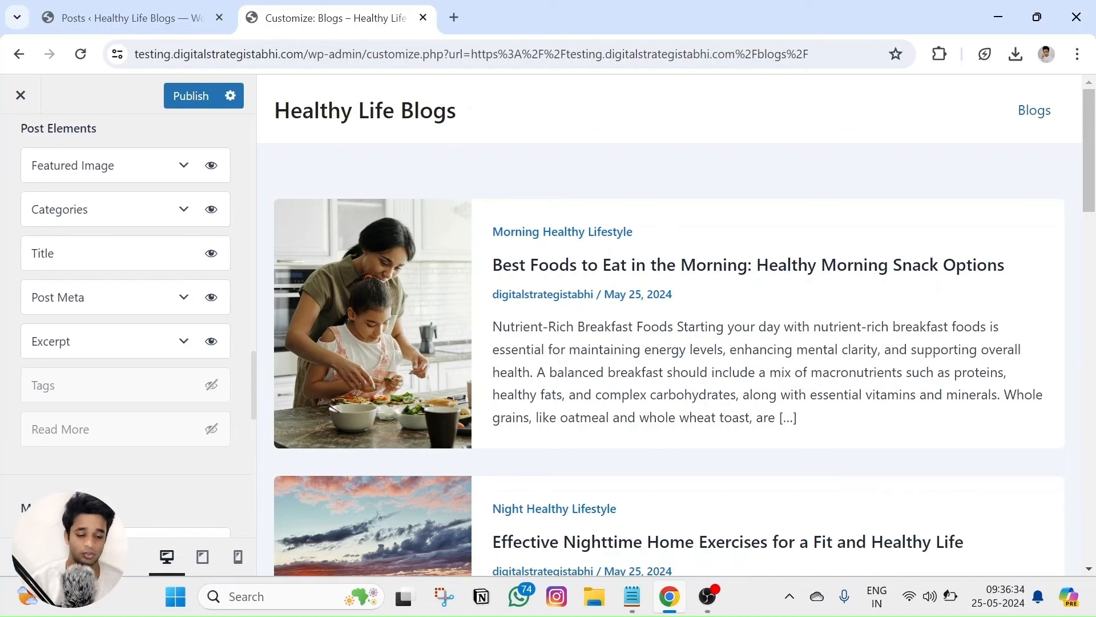
double_click(789, 417)
click(815, 409)
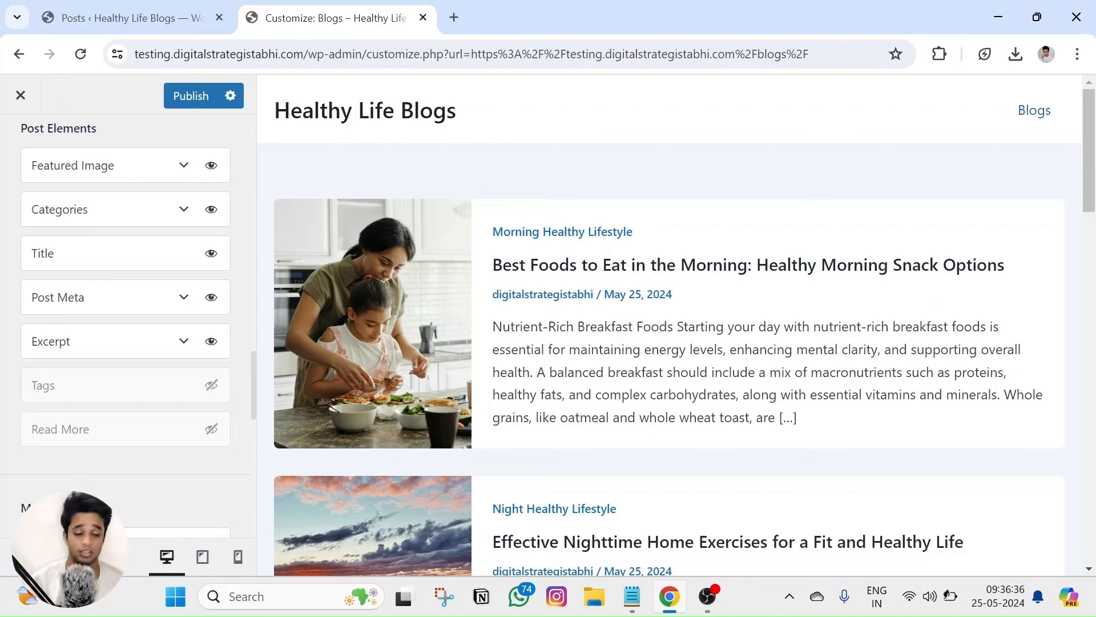
triple_click(678, 366)
click(678, 366)
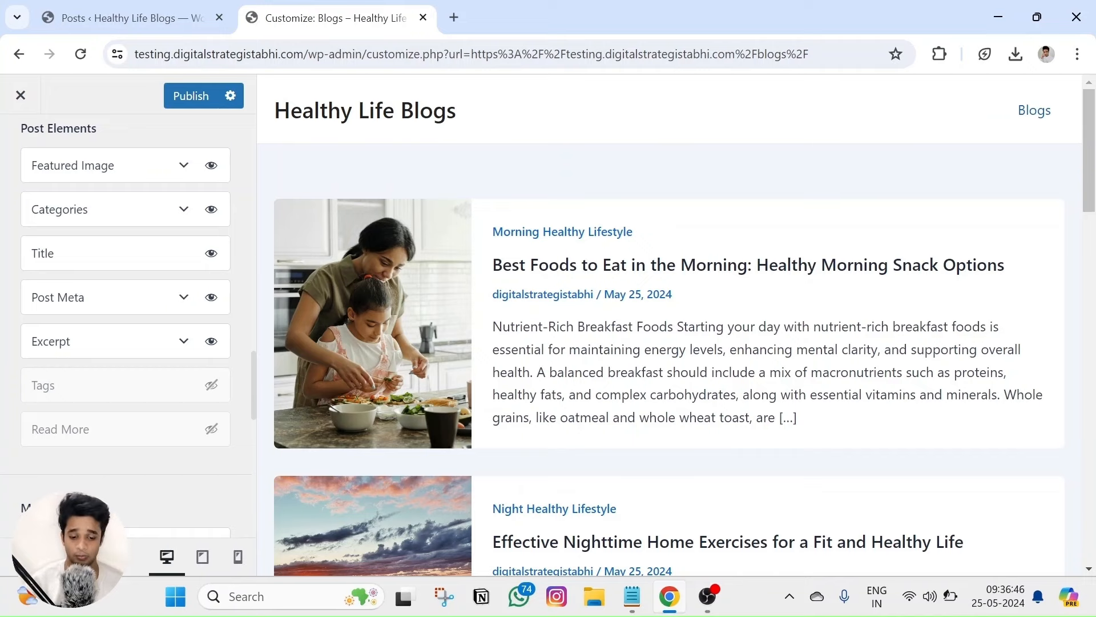
scroll(606, 349, down, 8)
scroll(606, 349, up, 8)
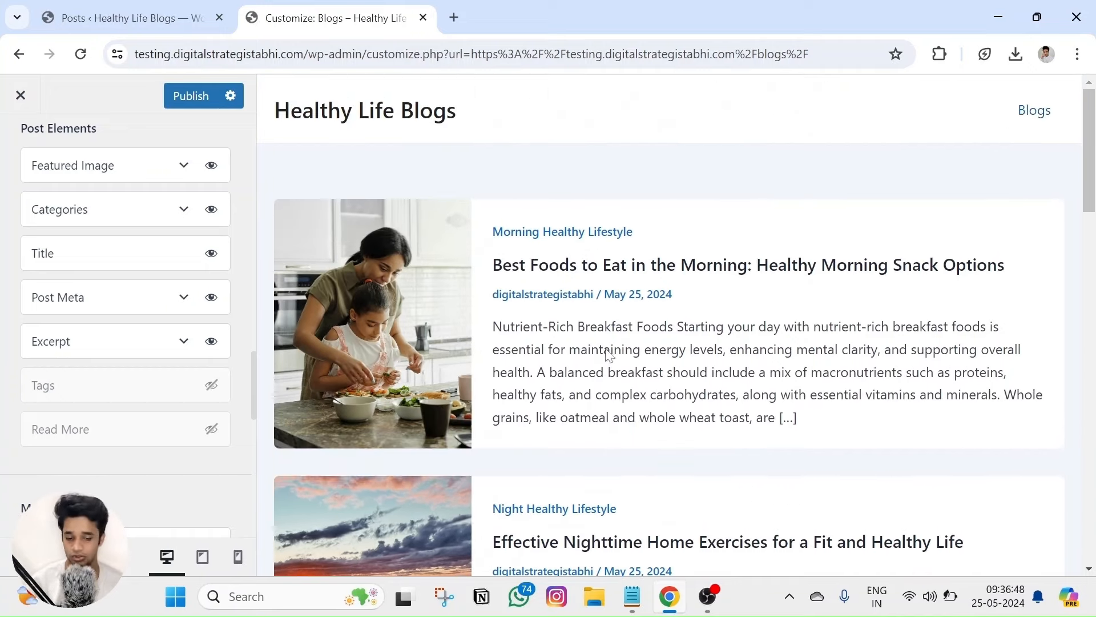
drag(502, 326, 753, 394)
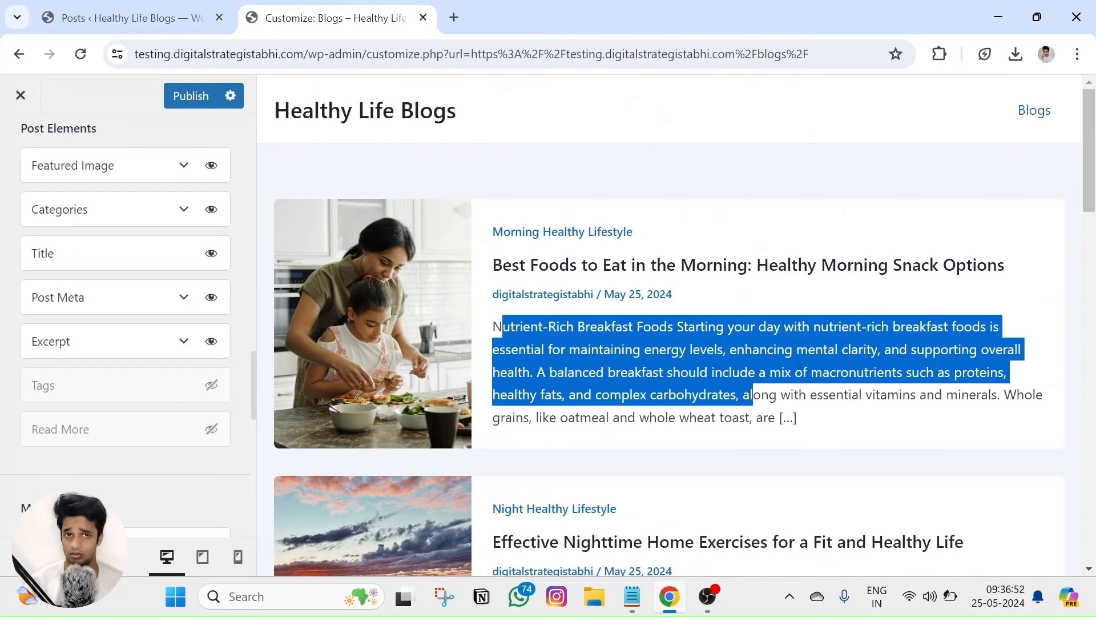
From the posts list, open the "Best Foods to Eat in the Morning: Healthy Morning Snack Options" post for editing in a new tab
click(752, 395)
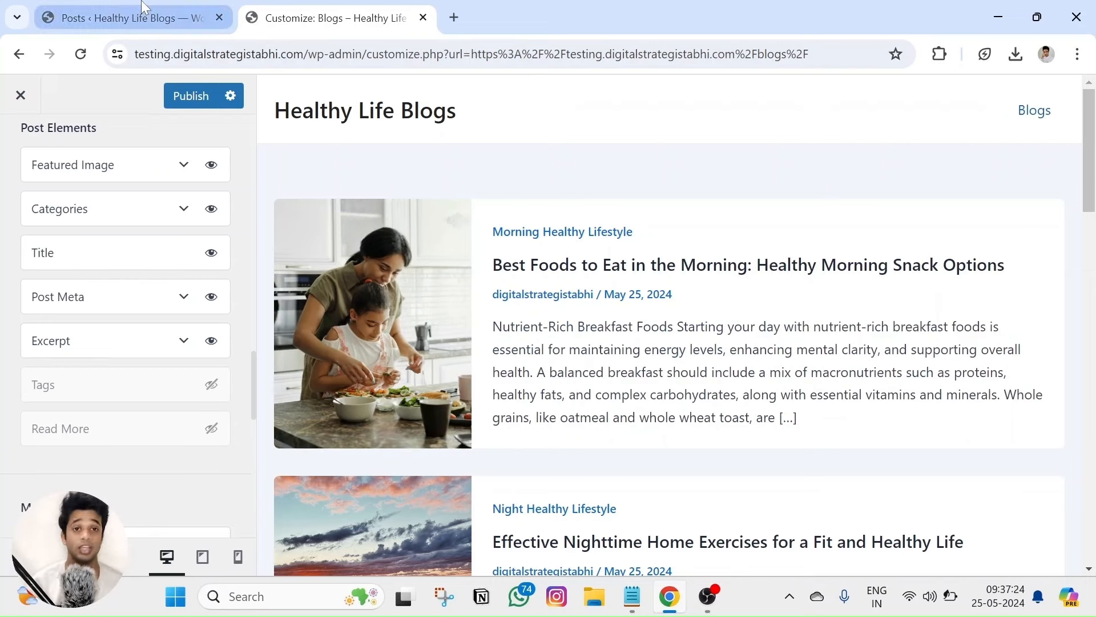
click(152, 15)
scroll(318, 341, up, 1)
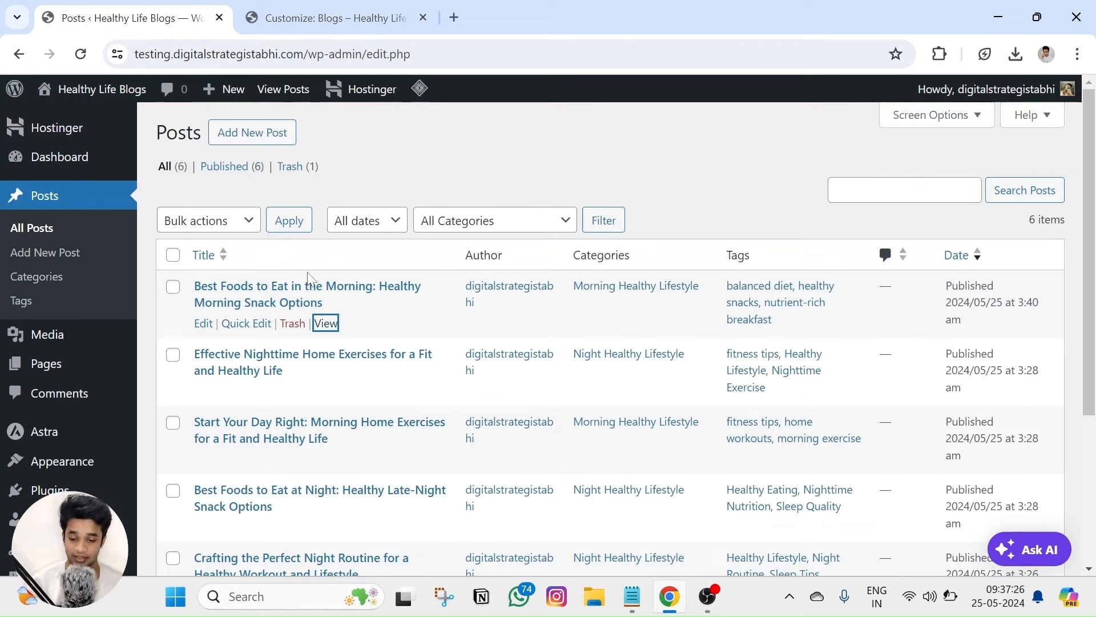
scroll(318, 341, down, 3)
scroll(318, 340, up, 3)
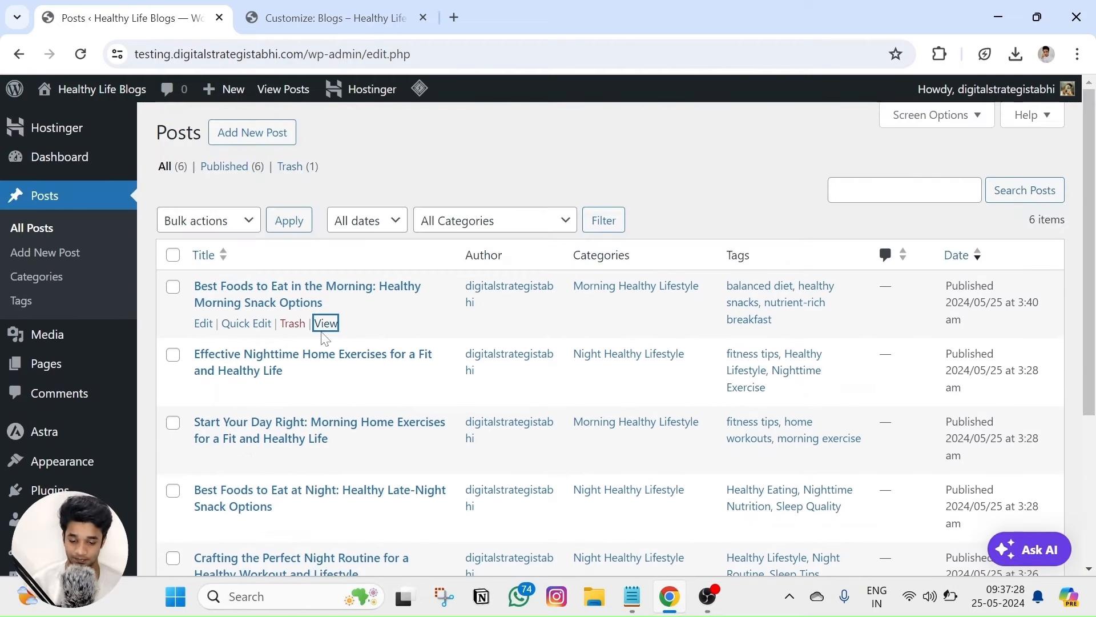
right_click(327, 324)
right_click(217, 331)
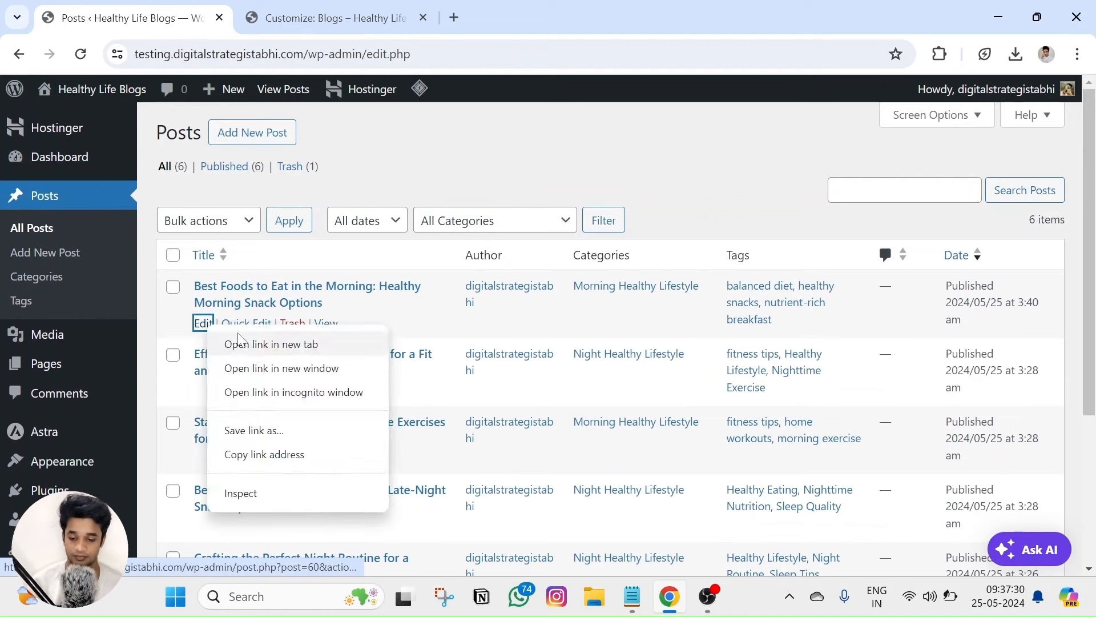
click(245, 343)
click(536, 18)
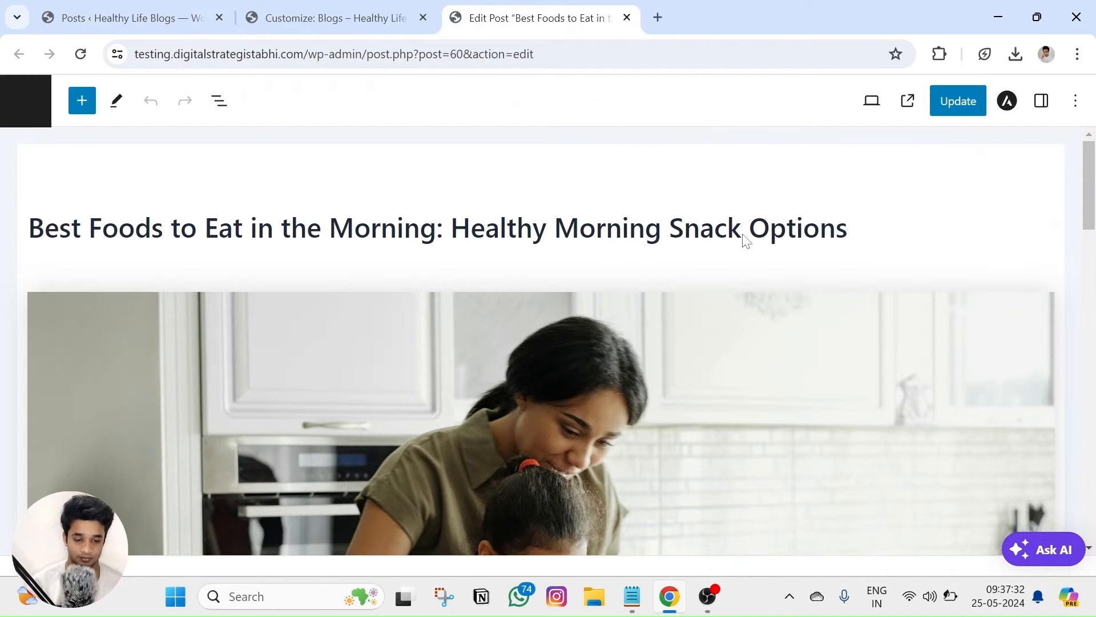
Show the post's settings sidebar and copy the opening paragraph that starts with "Starting your day with nutrient-rich breakfast foods"
click(1041, 101)
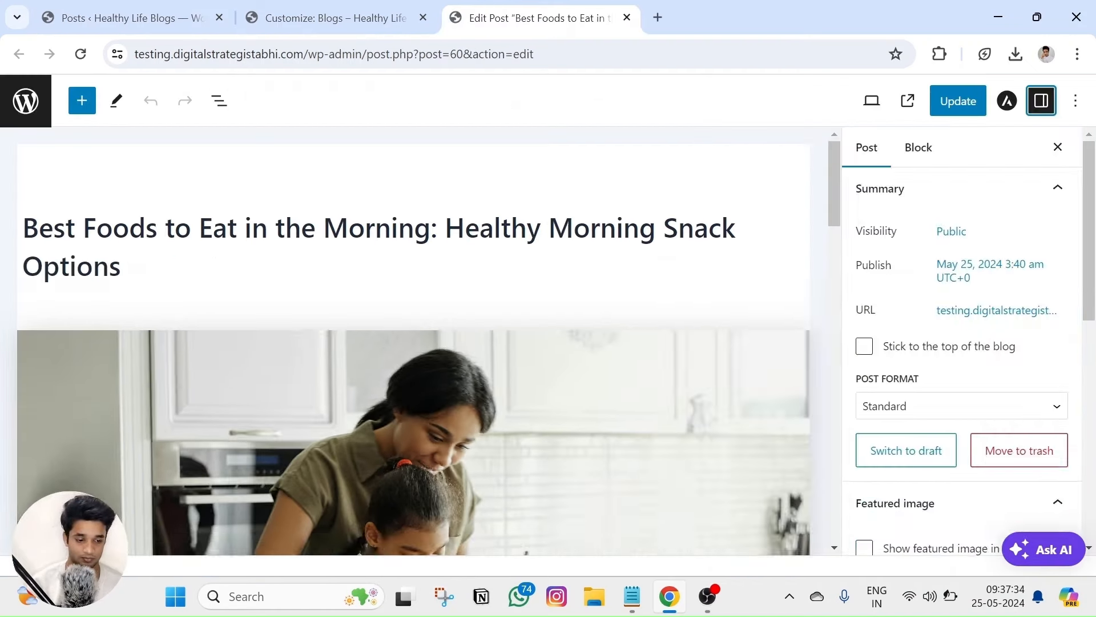
scroll(454, 329, down, 10)
key(ctrl+a)
key(ctrl+c)
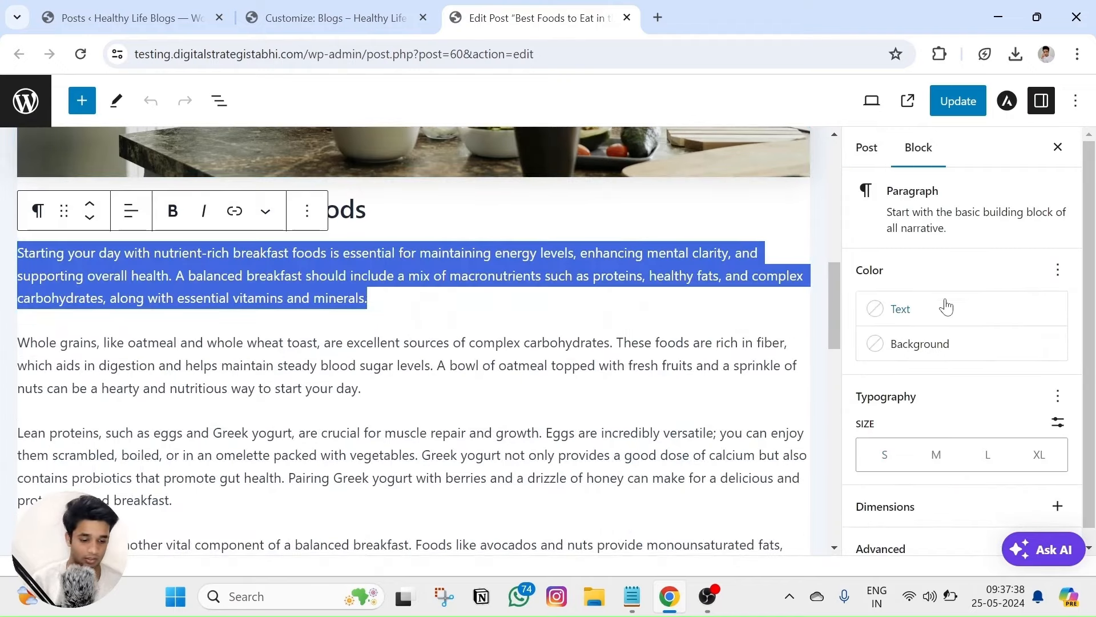
Paste the copied paragraph as the post's manual excerpt and update the post
click(866, 148)
scroll(913, 289, down, 15)
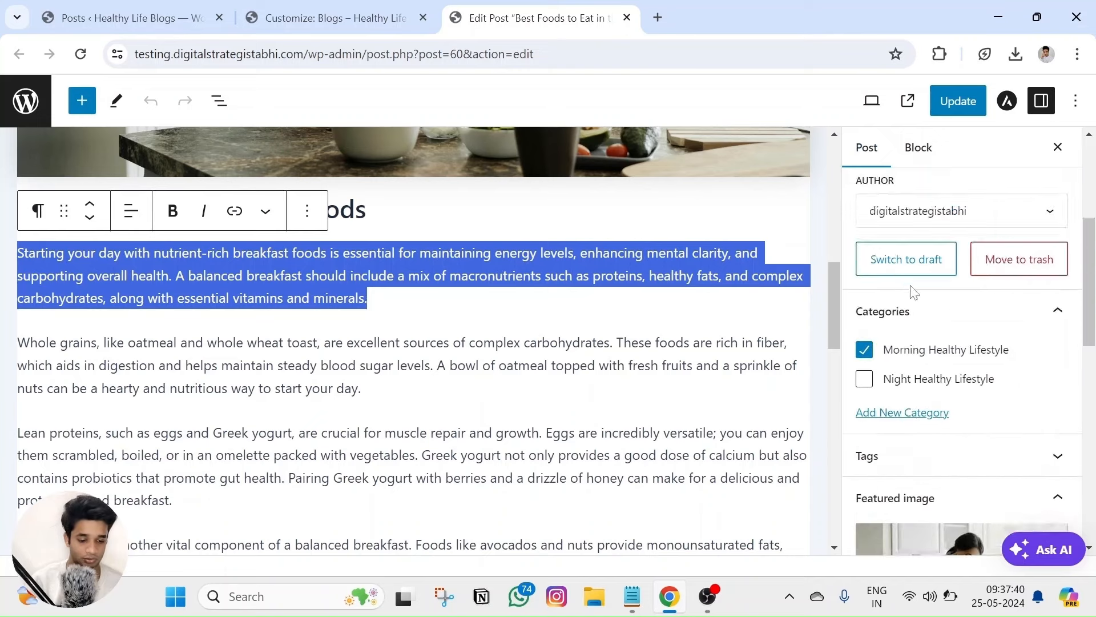
click(917, 320)
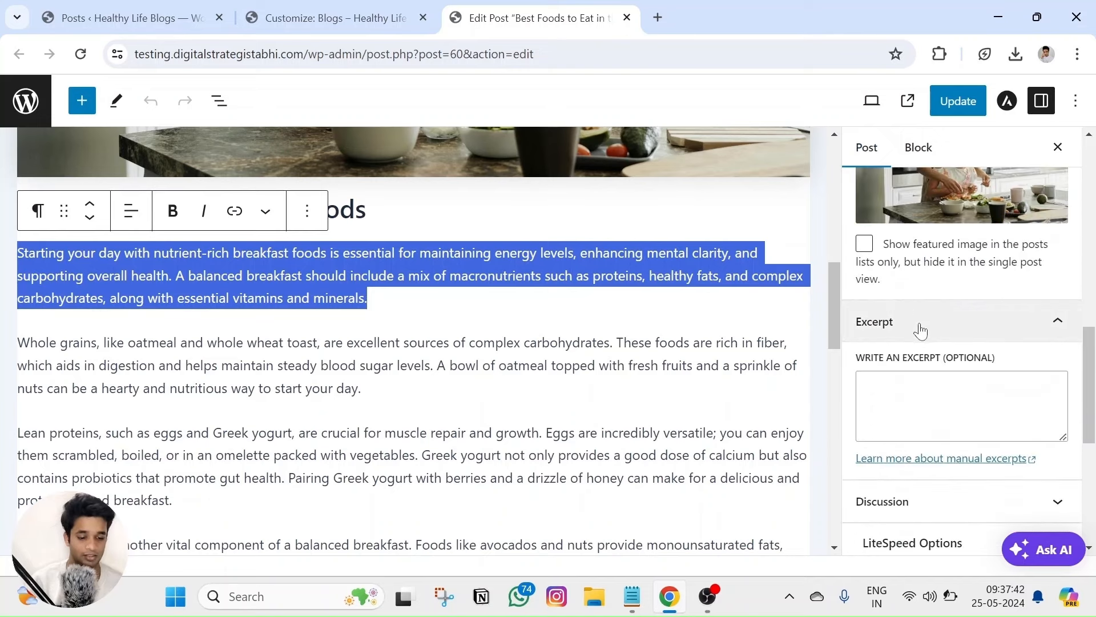
scroll(917, 325, down, 3)
click(960, 234)
key(ctrl+v)
scroll(959, 234, up, 2)
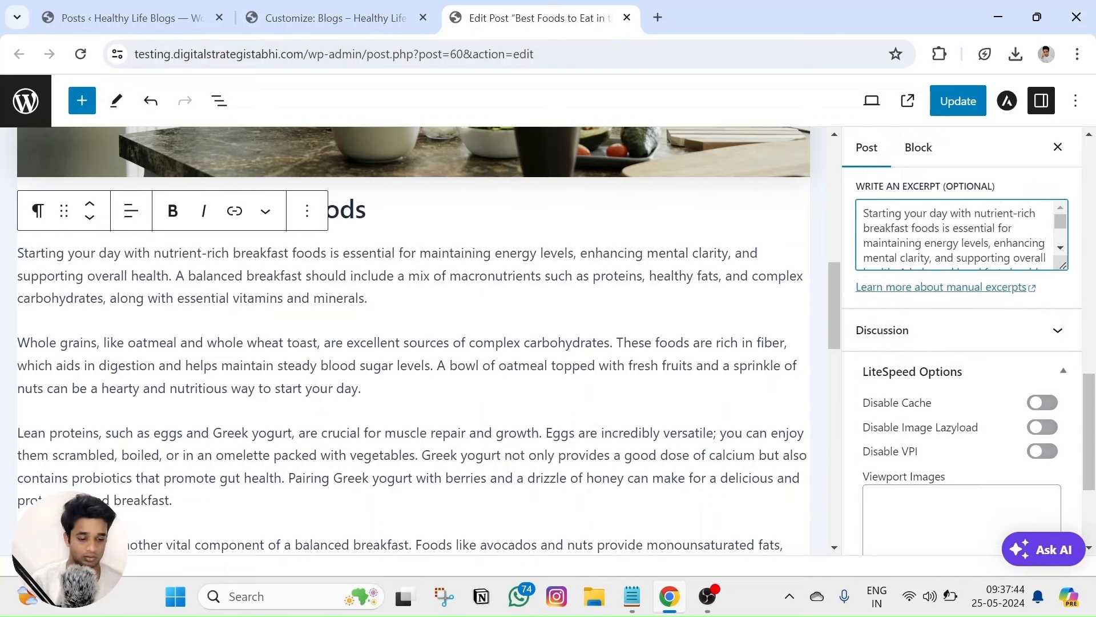
click(957, 102)
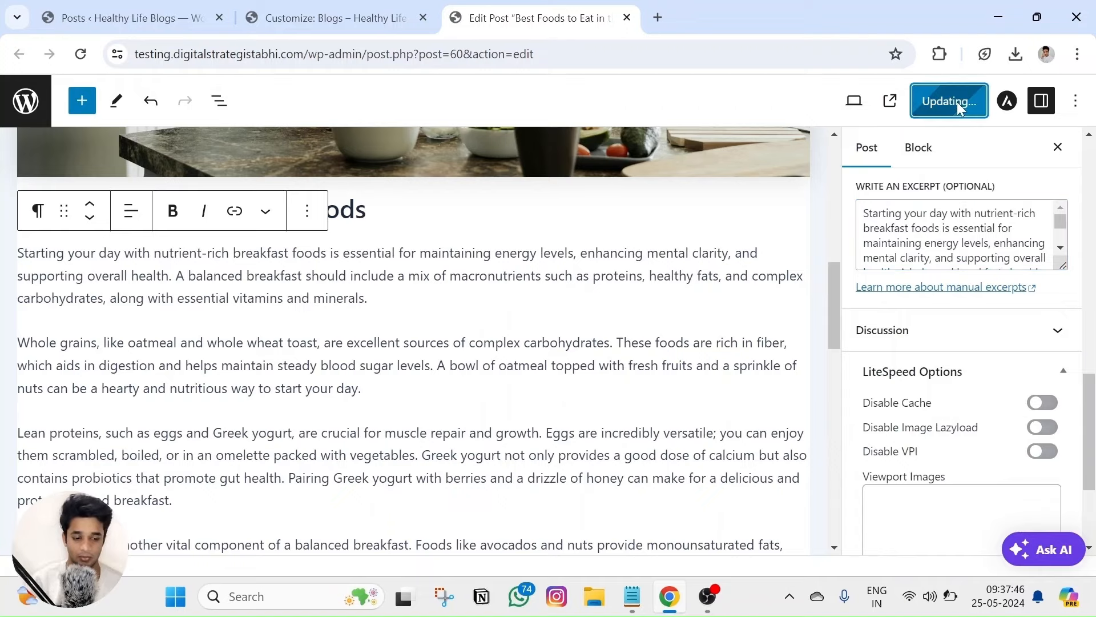
Reload the Blogs page customizer and compare the first post's excerpt with those of the neighbouring posts in the preview
click(331, 18)
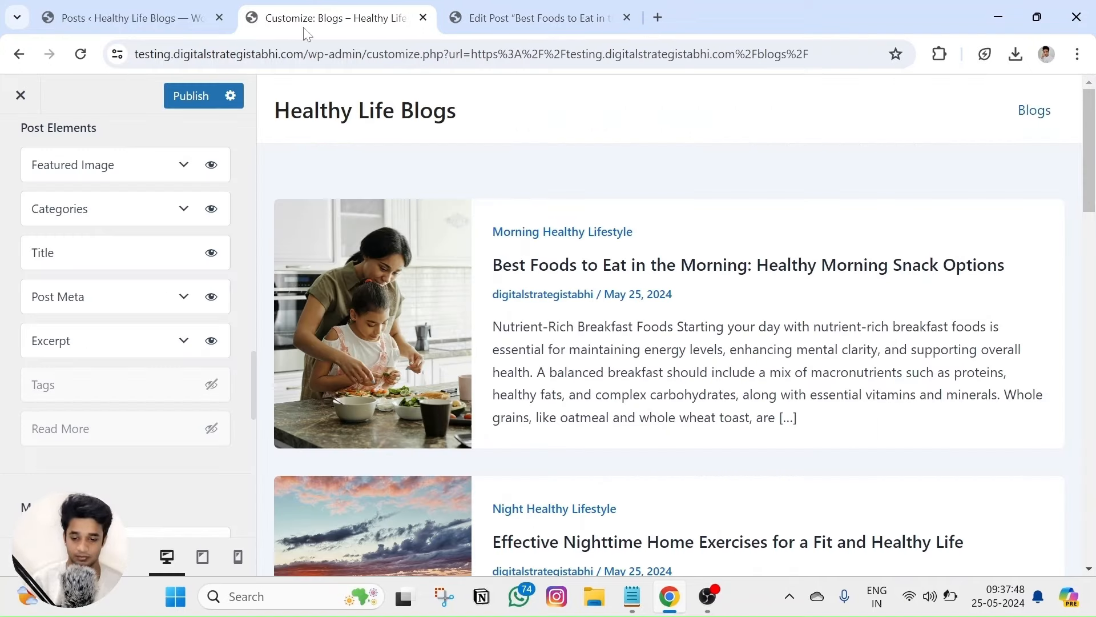
click(75, 57)
click(623, 163)
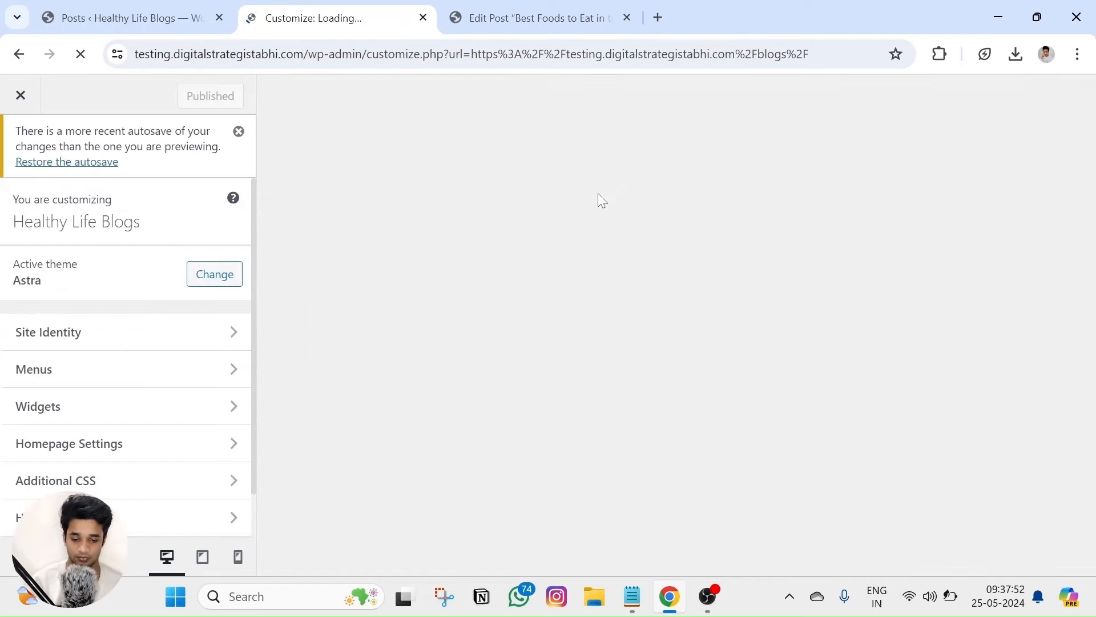
scroll(535, 242, down, 4)
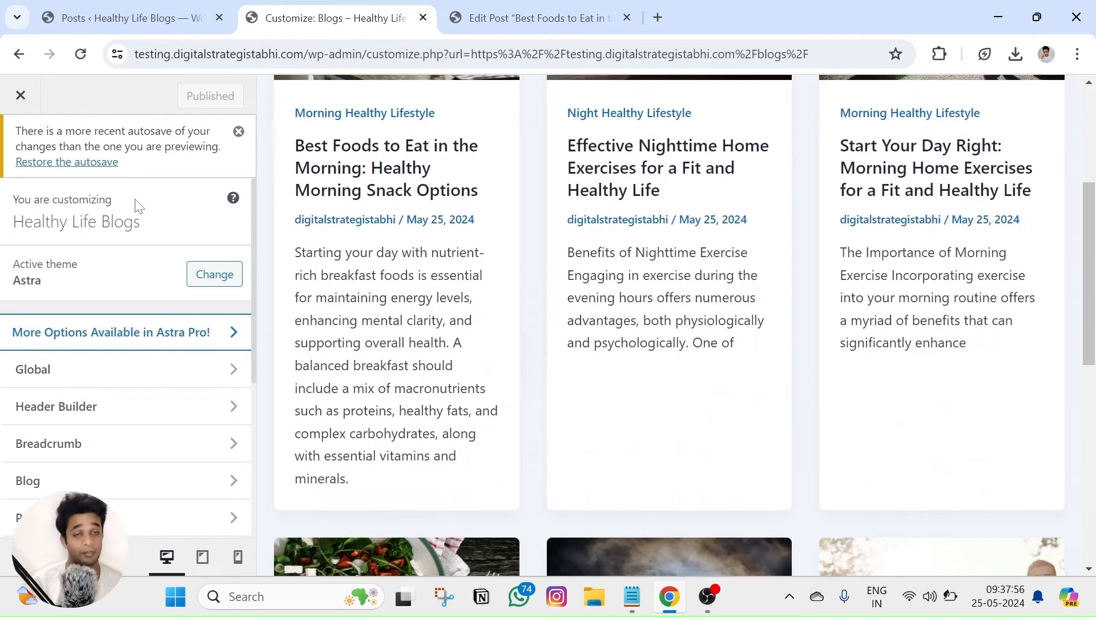
scroll(94, 343, down, 1)
scroll(94, 342, up, 1)
scroll(354, 297, down, 1)
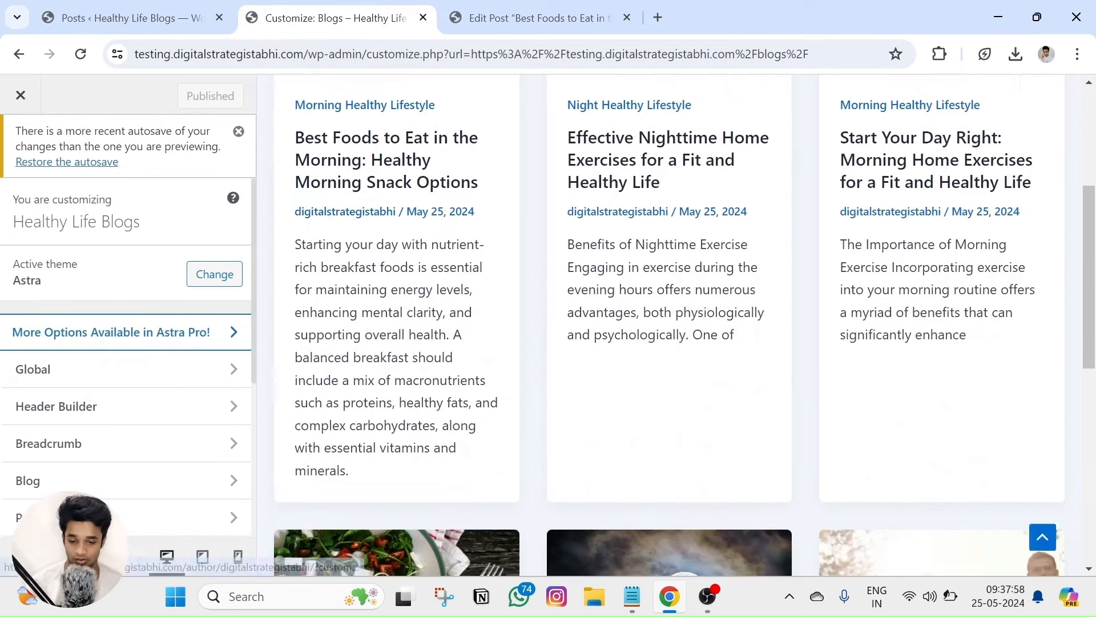
scroll(88, 351, down, 4)
In the Blog / Archive settings, set the blog layout to the list style with images beside the text
click(78, 220)
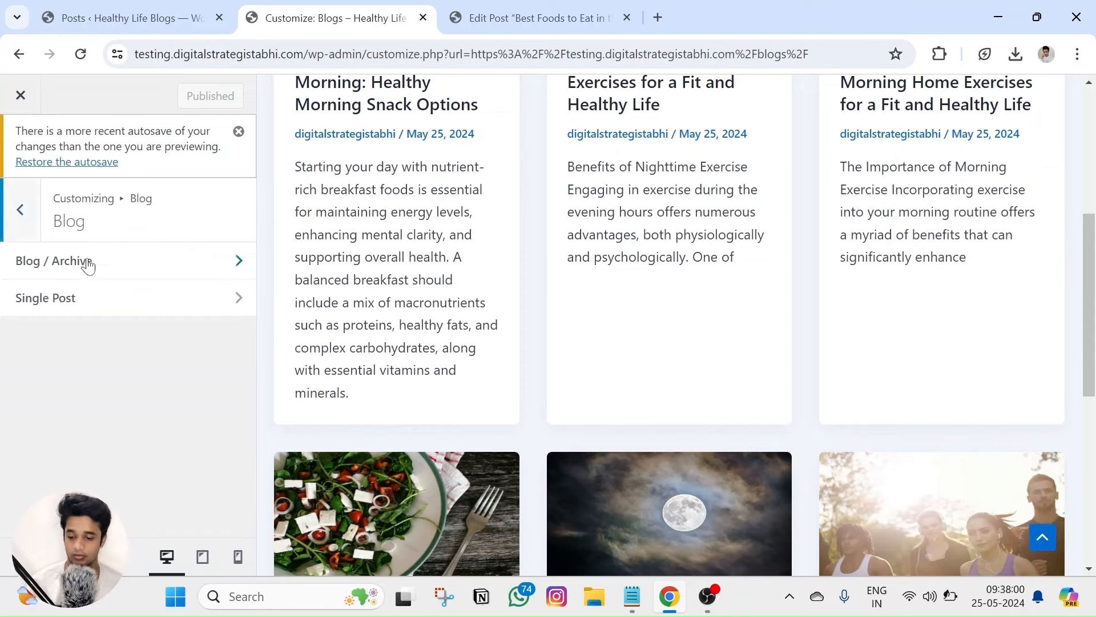
click(70, 273)
scroll(122, 353, down, 5)
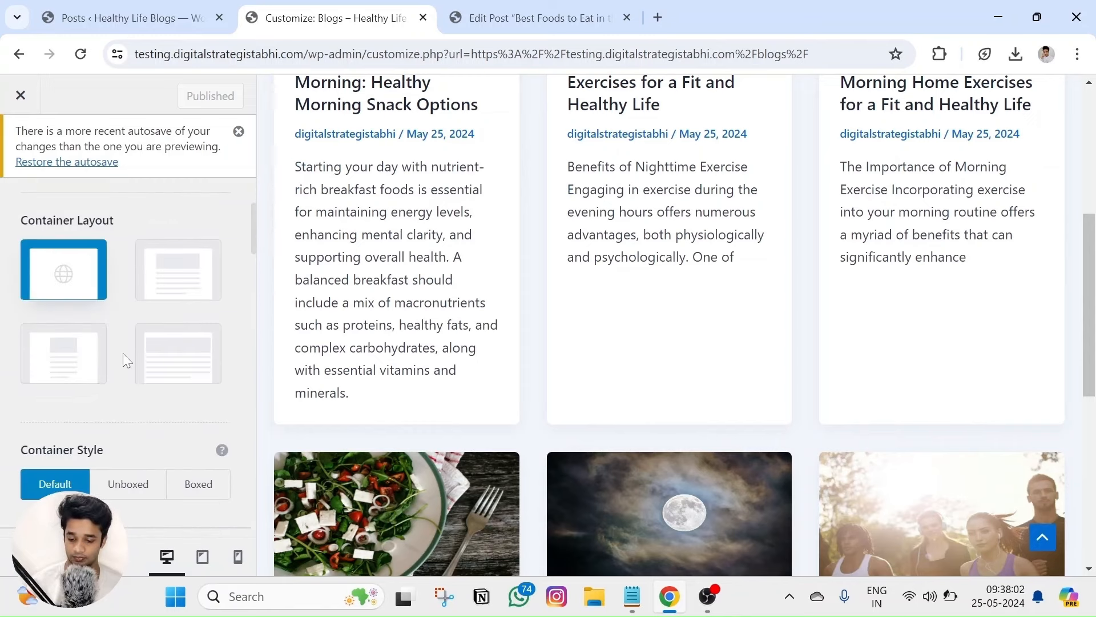
scroll(122, 343, down, 5)
scroll(122, 314, up, 5)
click(191, 216)
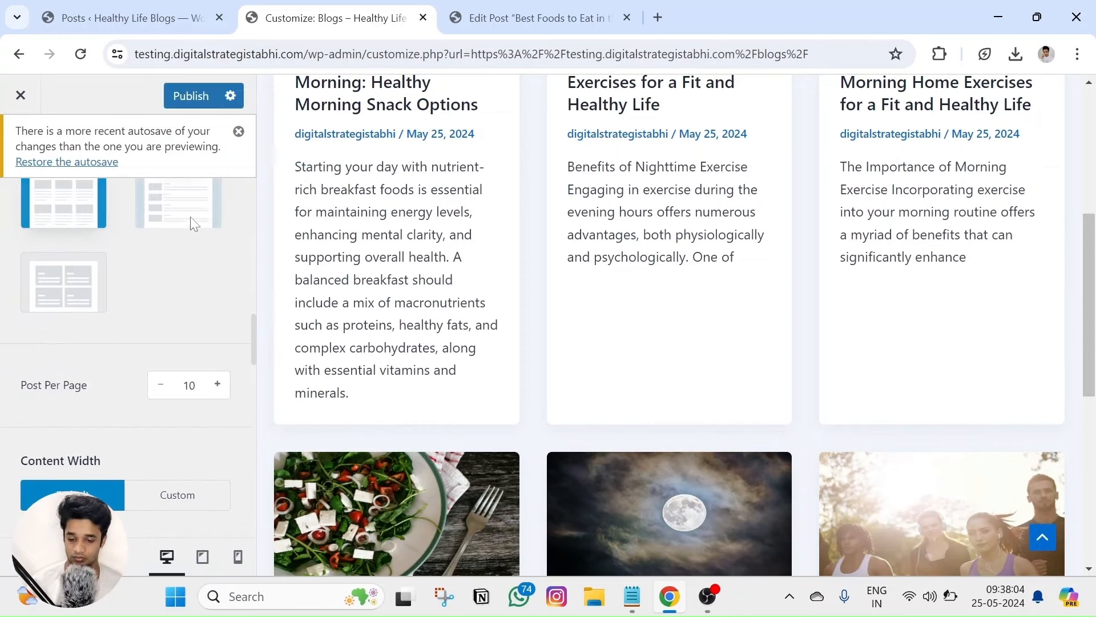
scroll(191, 223, down, 1)
scroll(708, 341, up, 6)
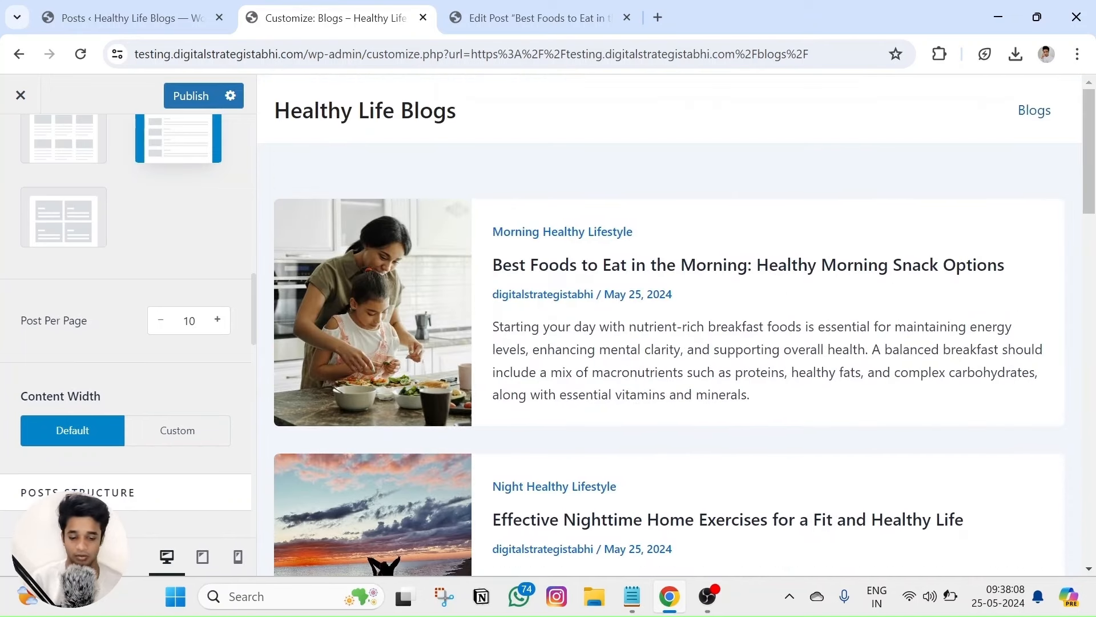
Search the preview for the copied paragraph and examine it as the excerpt of the "Best Foods to Eat in the Morning" post
key(ctrl+f)
key(ctrl+v)
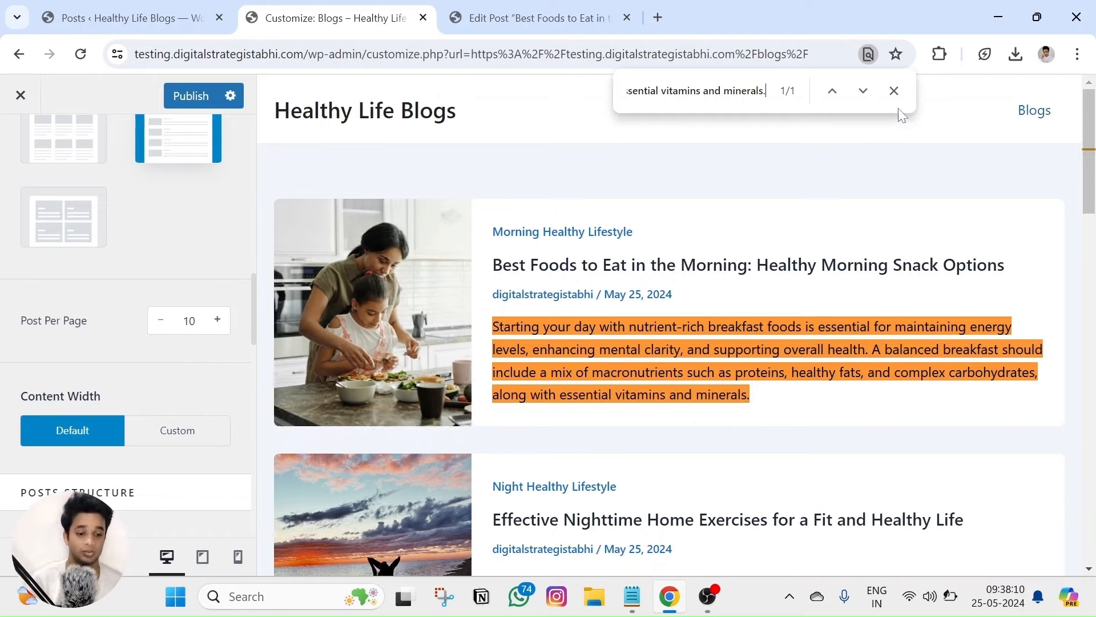
click(894, 91)
click(604, 346)
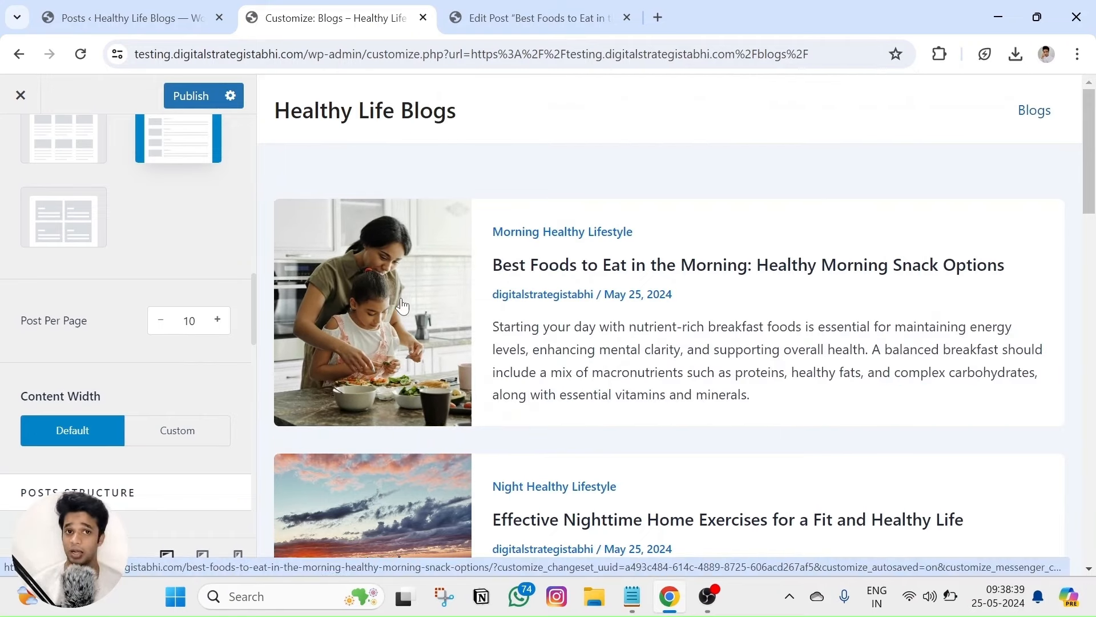
triple_click(561, 364)
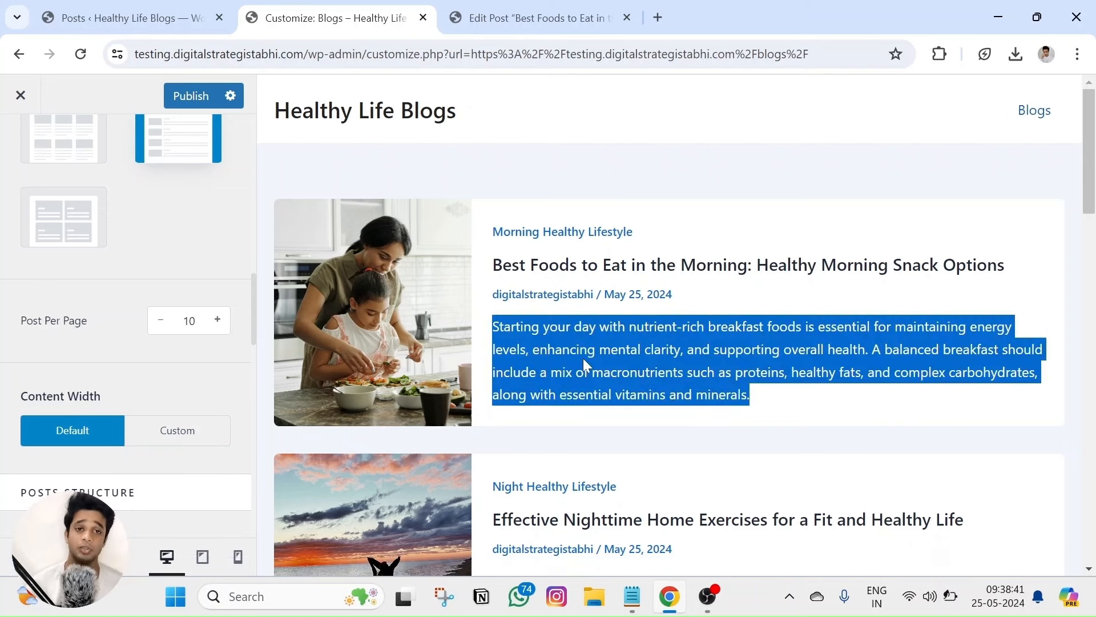
click(599, 365)
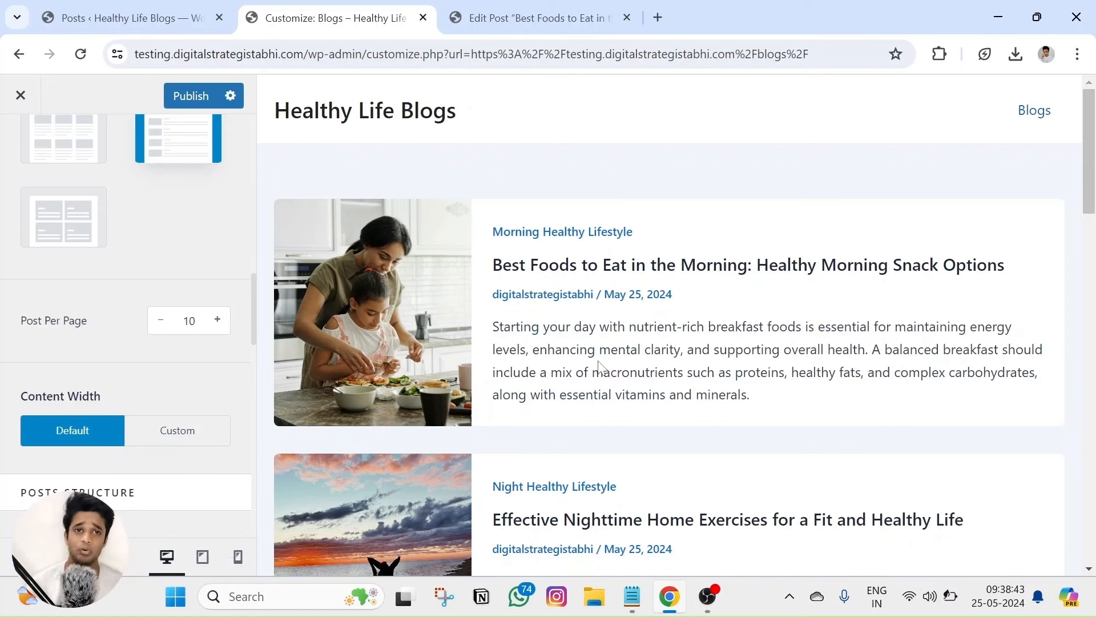
Publish the list layout for the blog page
scroll(234, 326, up, 5)
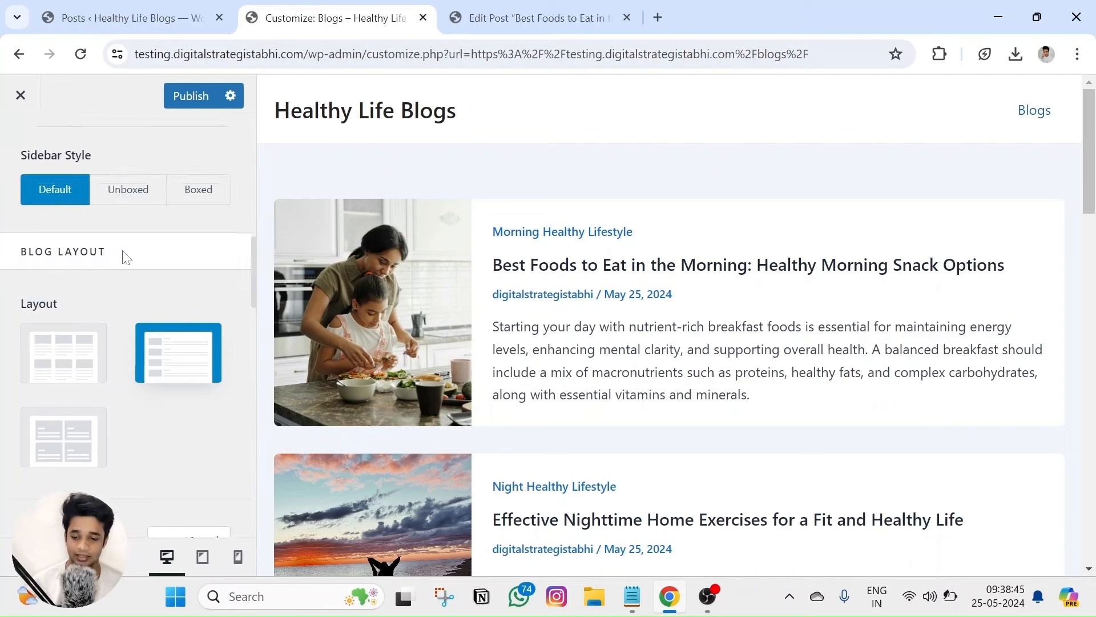
click(193, 94)
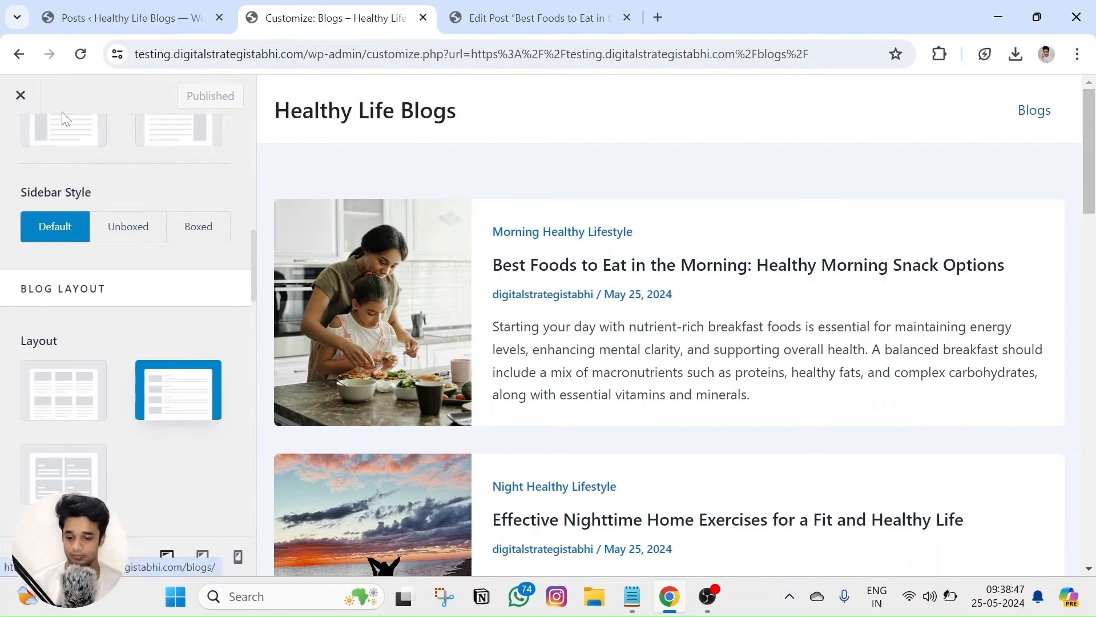
Show the Read More element on the blog posts, check its link in the preview, and publish the change
scroll(91, 223, up, 10)
scroll(83, 205, down, 5)
scroll(109, 249, down, 15)
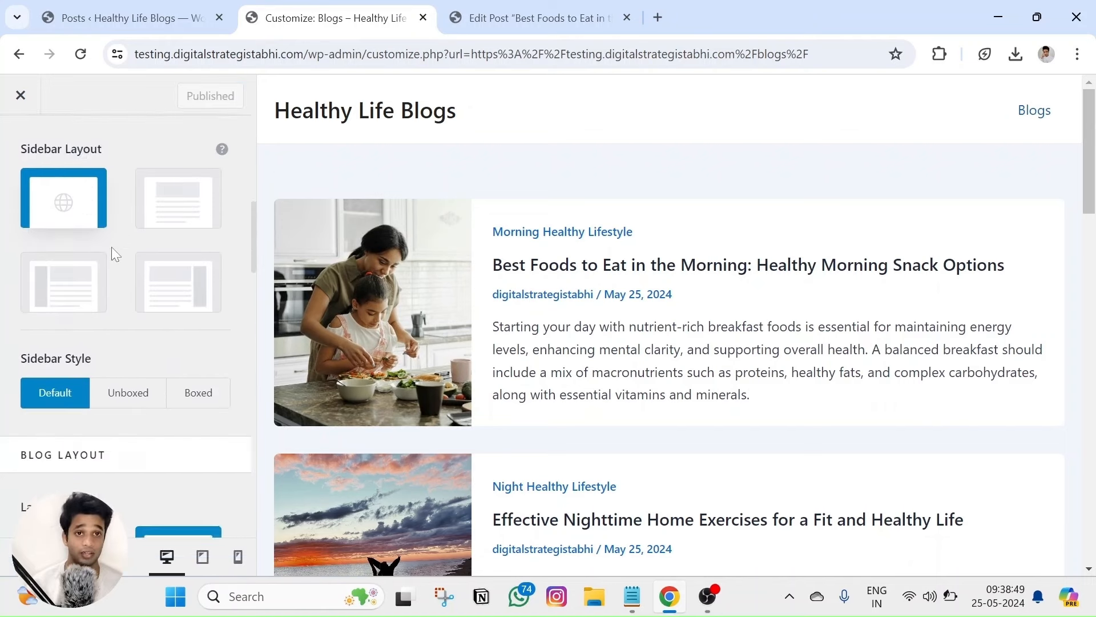
scroll(100, 257, down, 3)
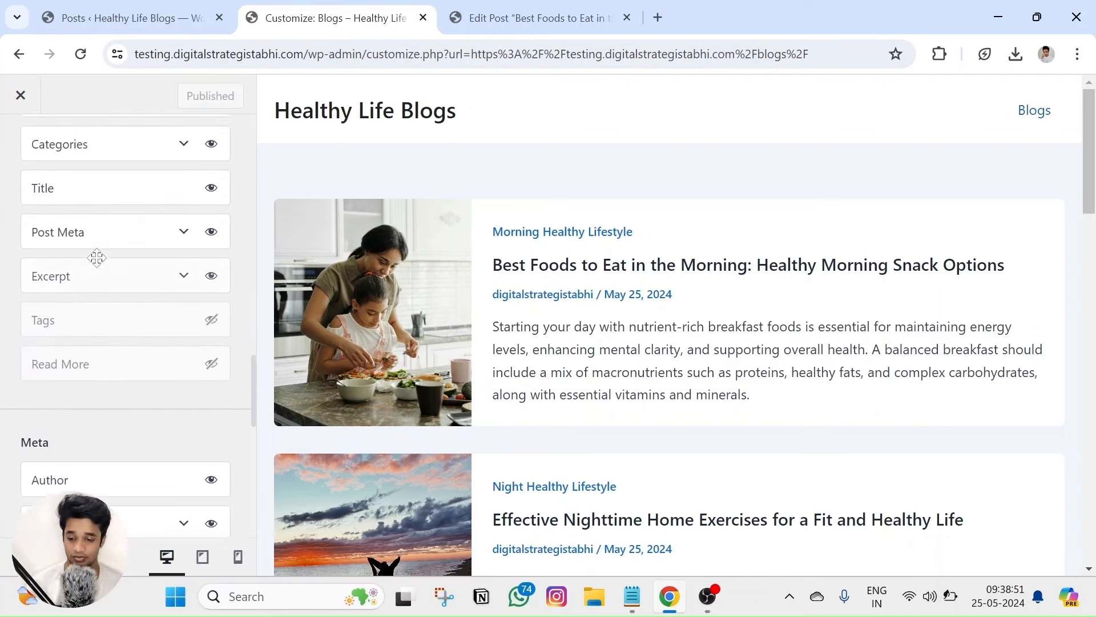
scroll(80, 234, up, 3)
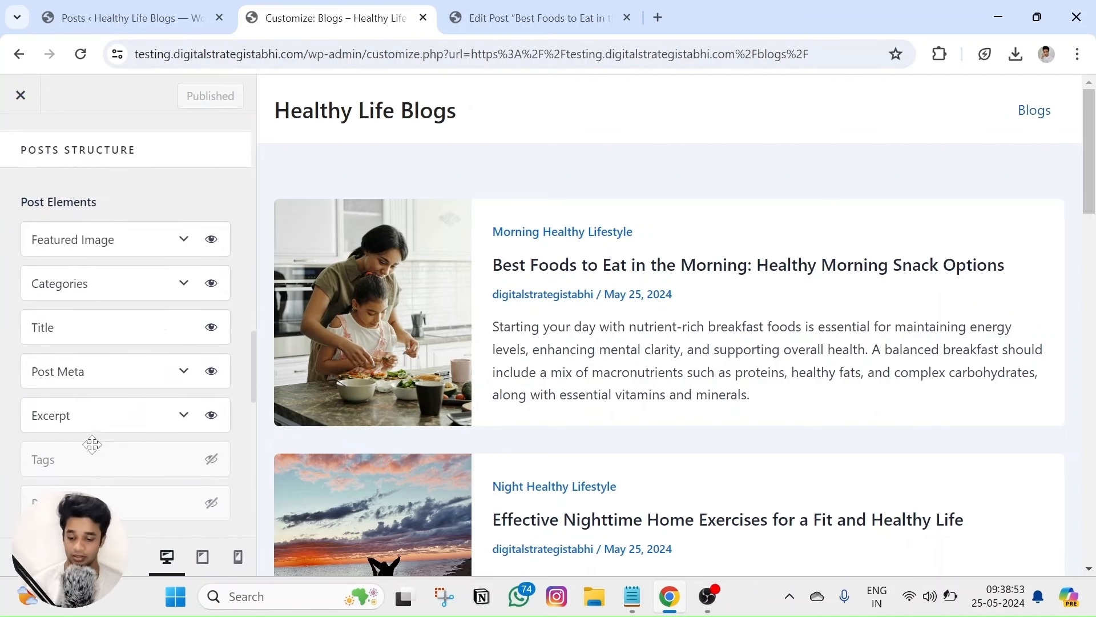
scroll(86, 429, down, 2)
click(210, 419)
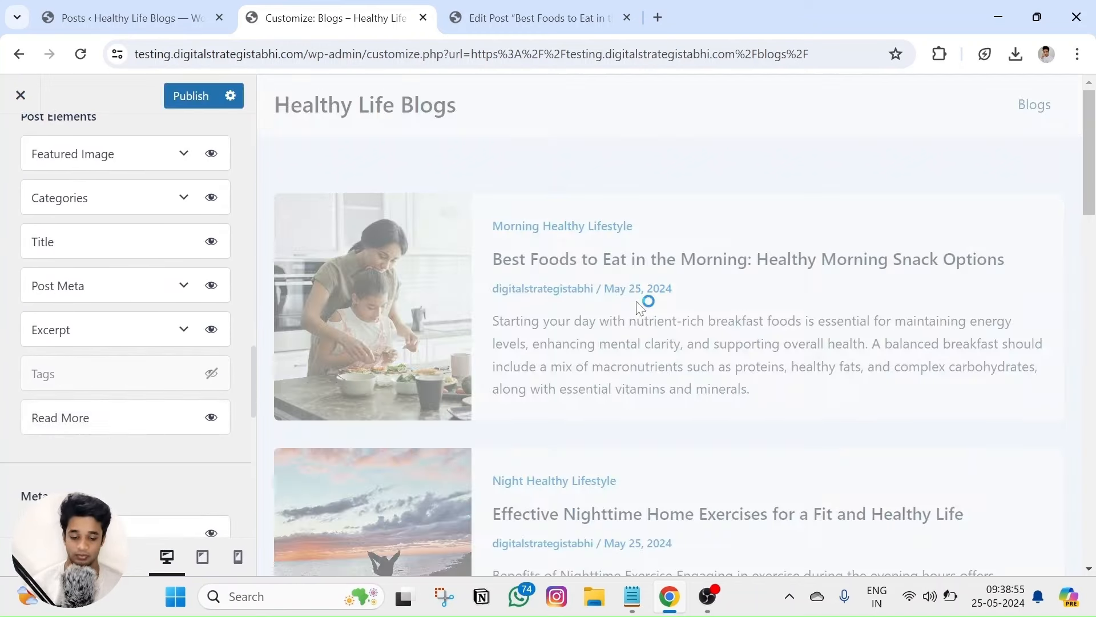
scroll(514, 297, down, 3)
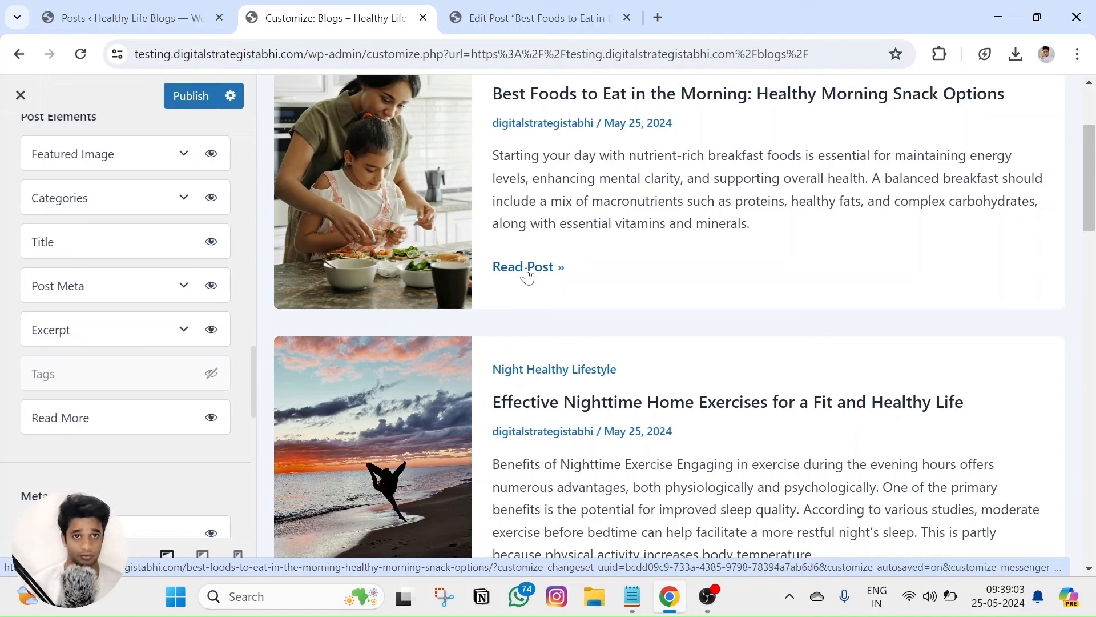
click(200, 94)
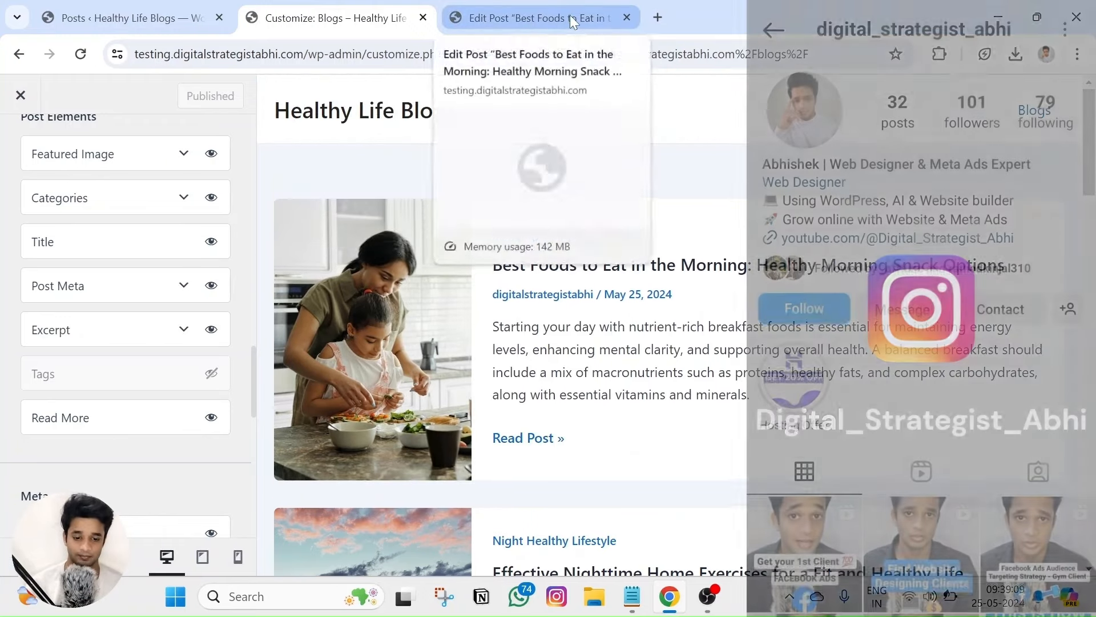
Load the live site in the post editor's tab and look through the posts on its Blogs page
click(570, 14)
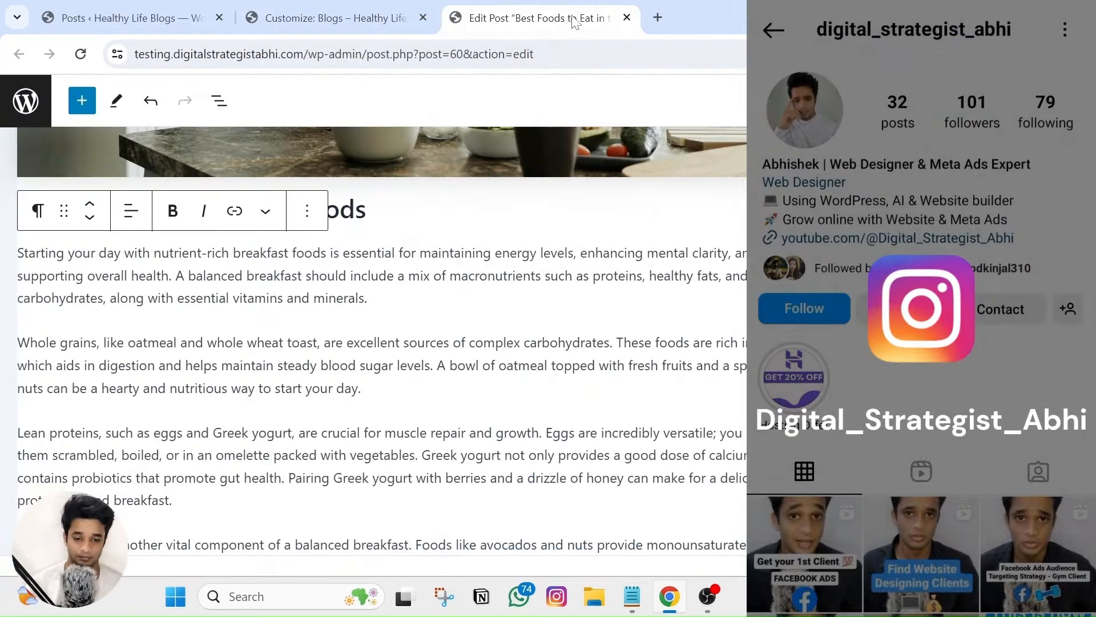
scroll(228, 257, up, 5)
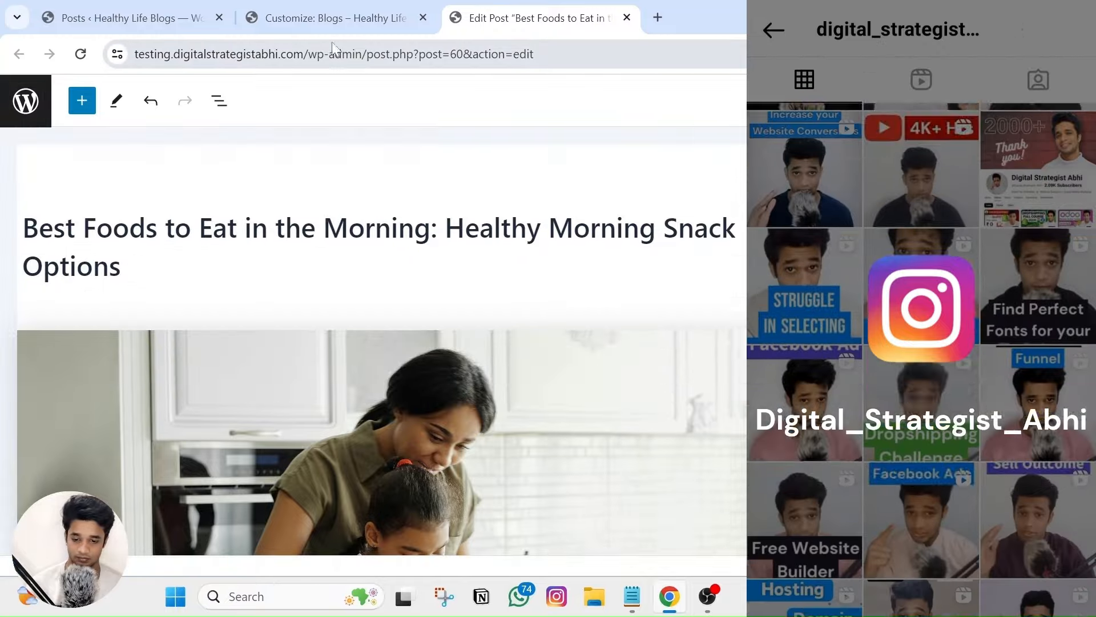
drag(308, 54, 534, 55)
key(BackSpace)
key(Return)
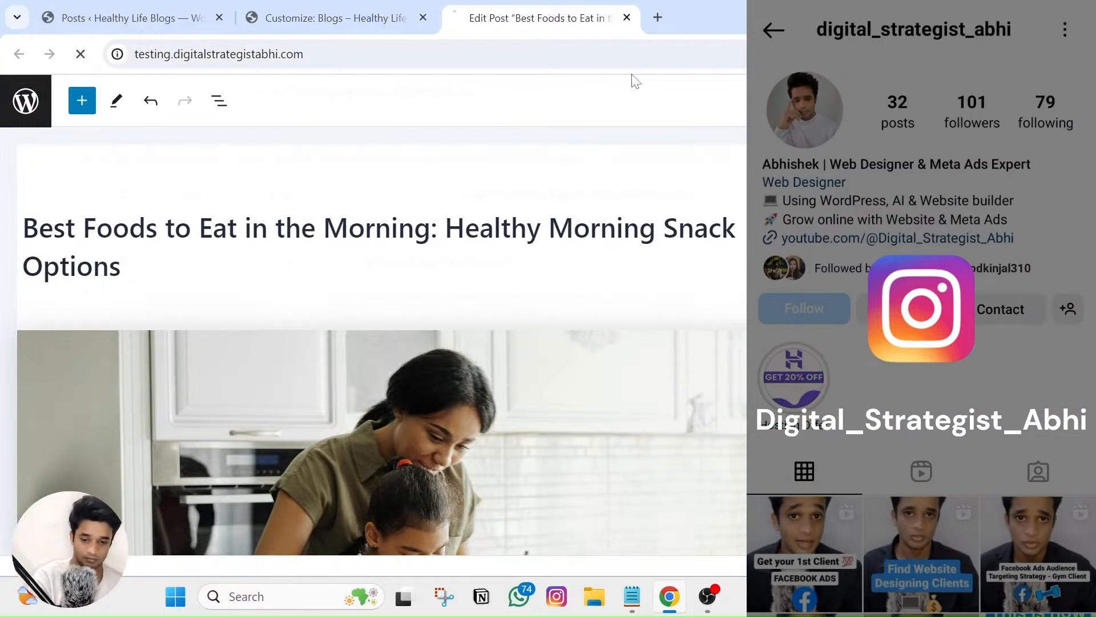
scroll(465, 264, down, 5)
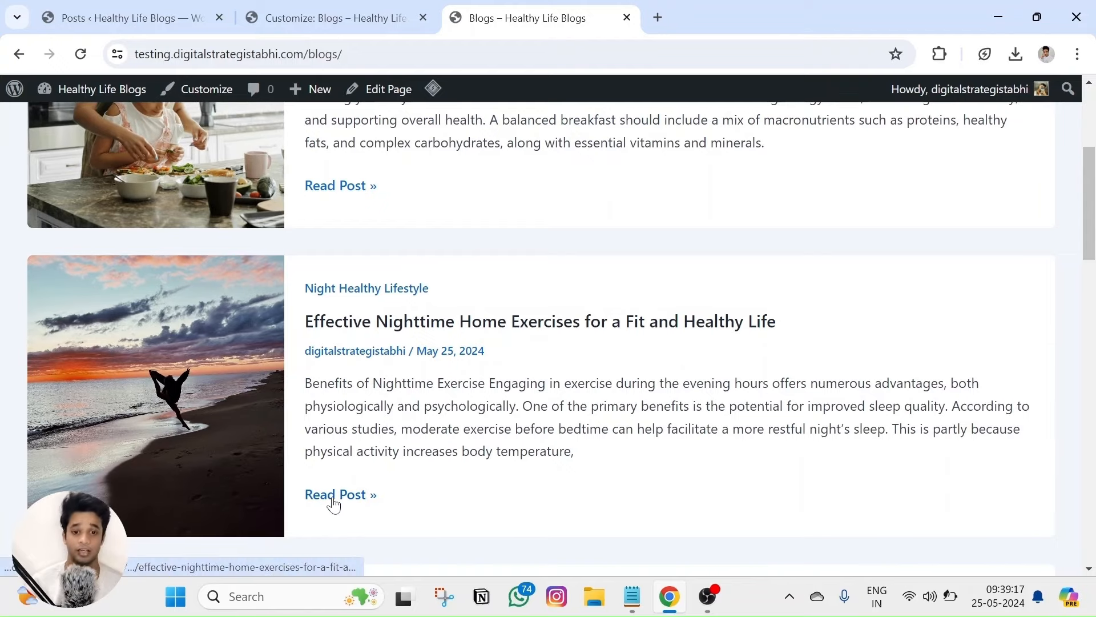
scroll(336, 497, down, 6)
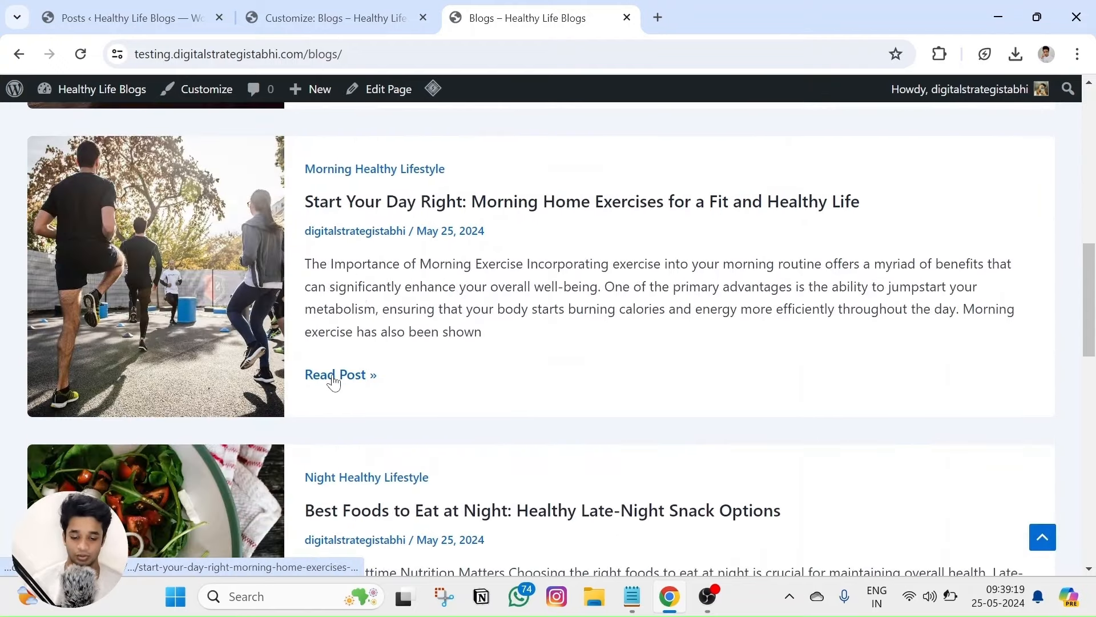
Open "Start Your Day Right: Morning Home Exercises for a Fit and Healthy Life" from its Read Post link and look through the article
click(330, 379)
scroll(398, 337, down, 5)
scroll(395, 331, down, 20)
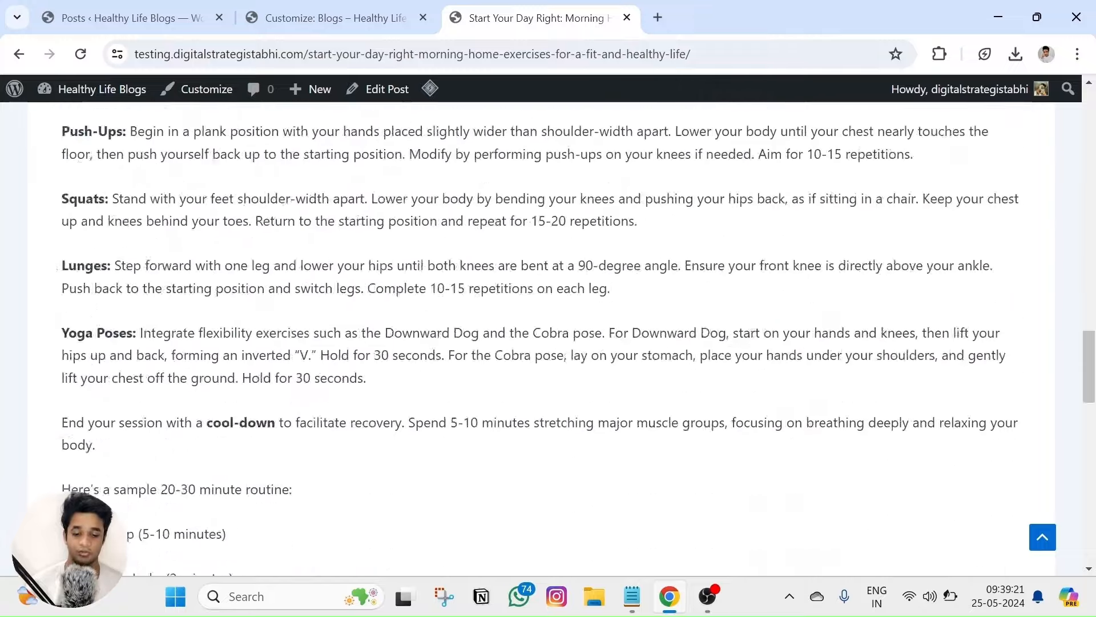